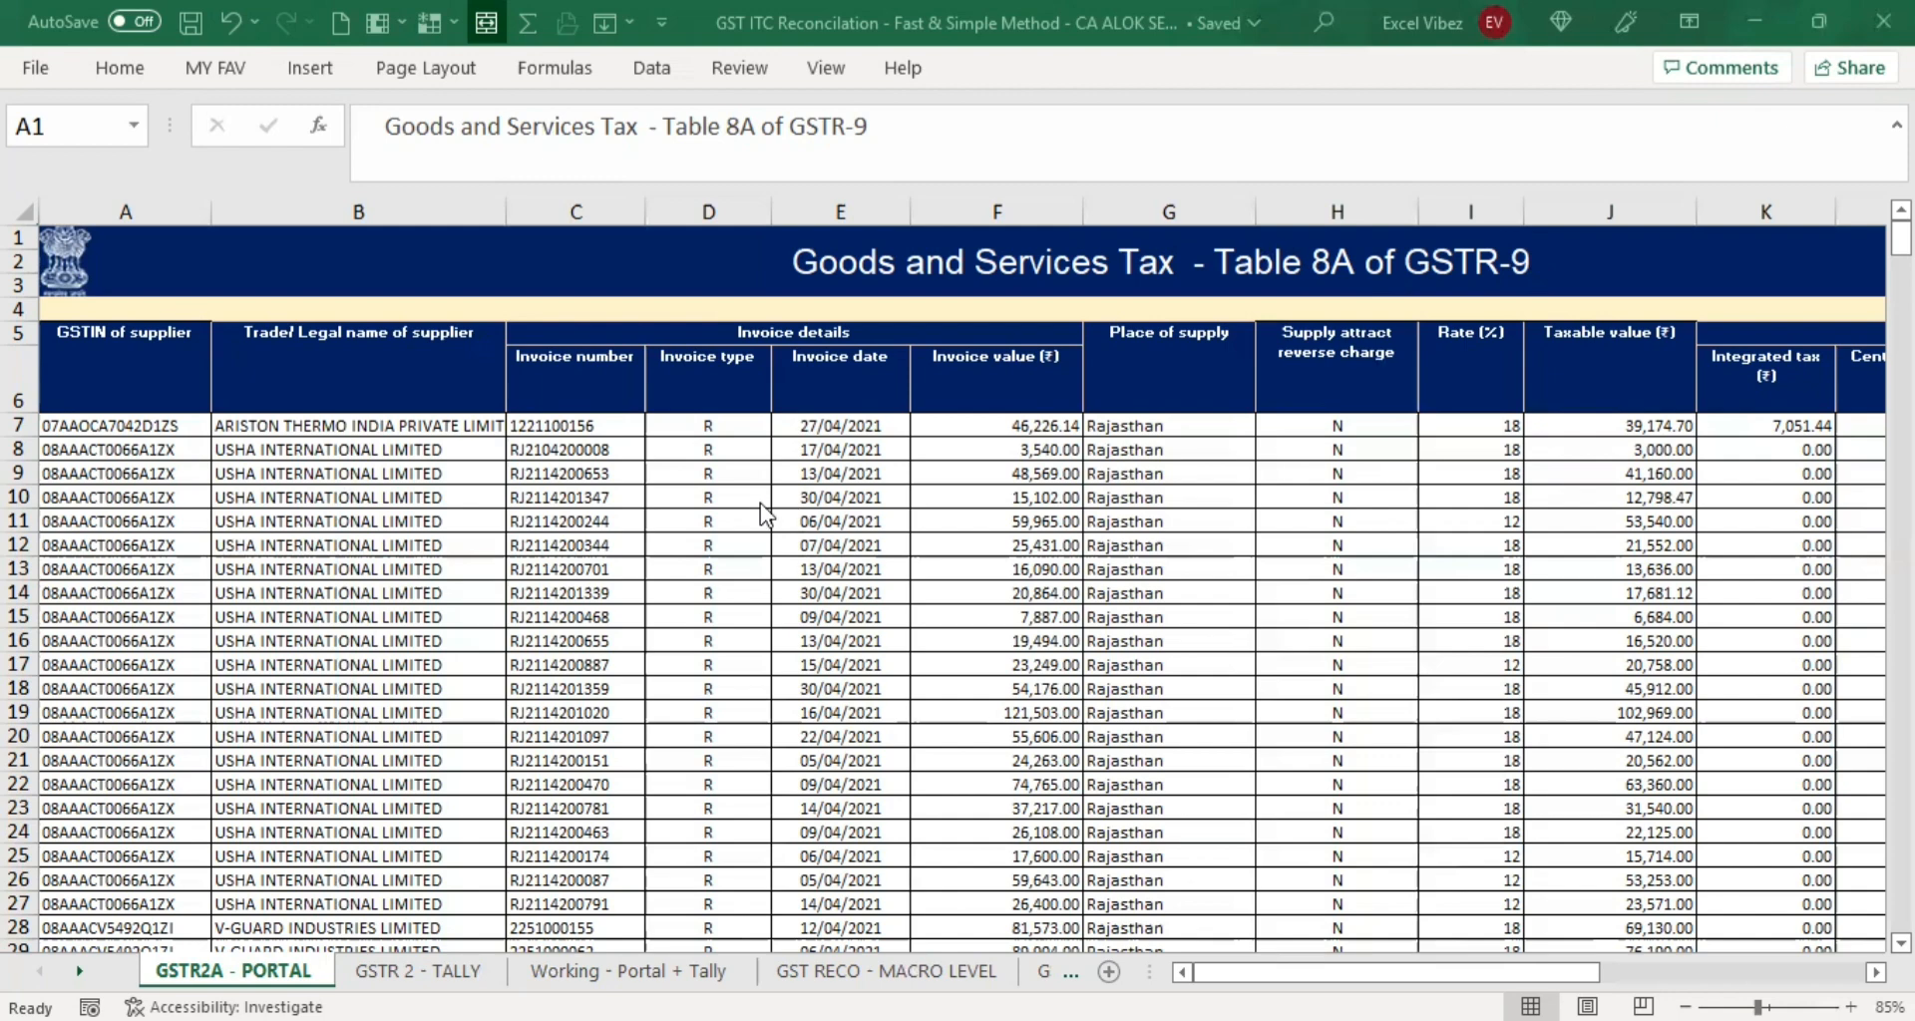
Review the invoice rows of Table 8A on the GSTR2A - PORTAL sheet.
ctrl+scroll(762, 509, down, 1)
scroll(758, 502, down, 2)
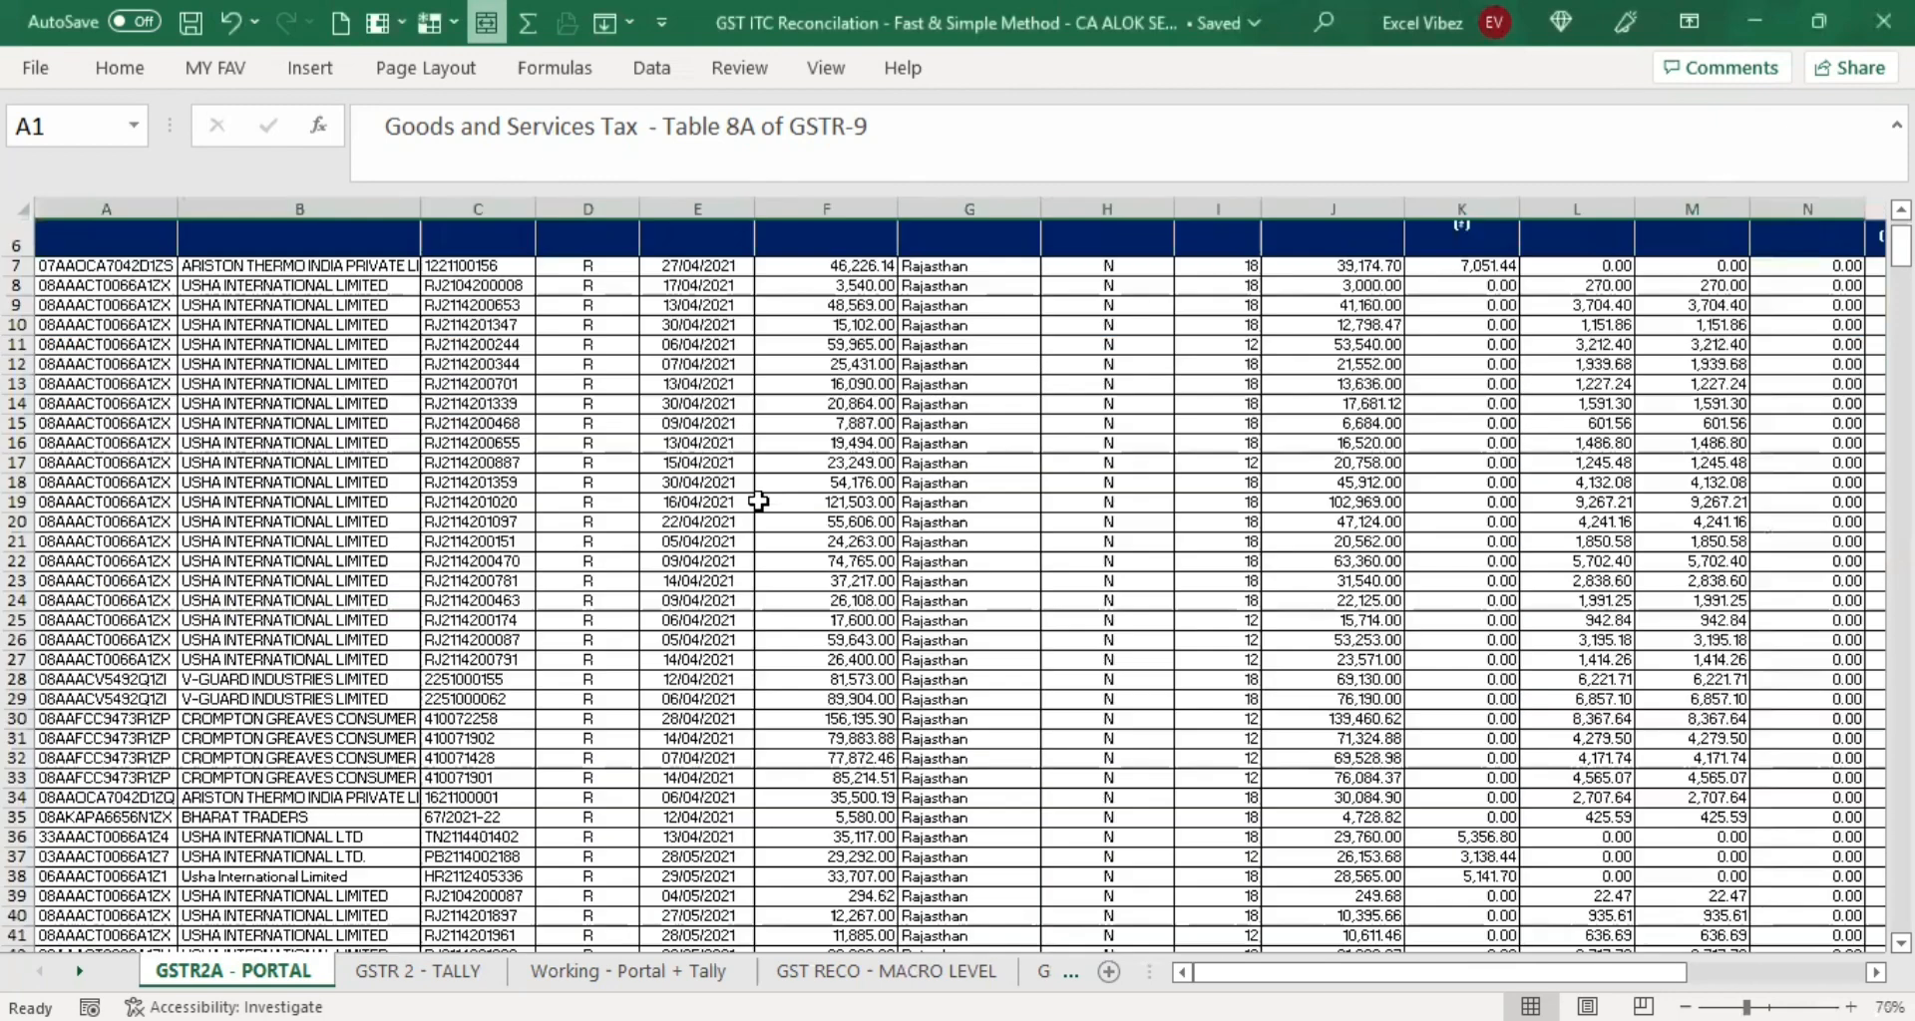
scroll(758, 502, up, 2)
scroll(758, 502, down, 7)
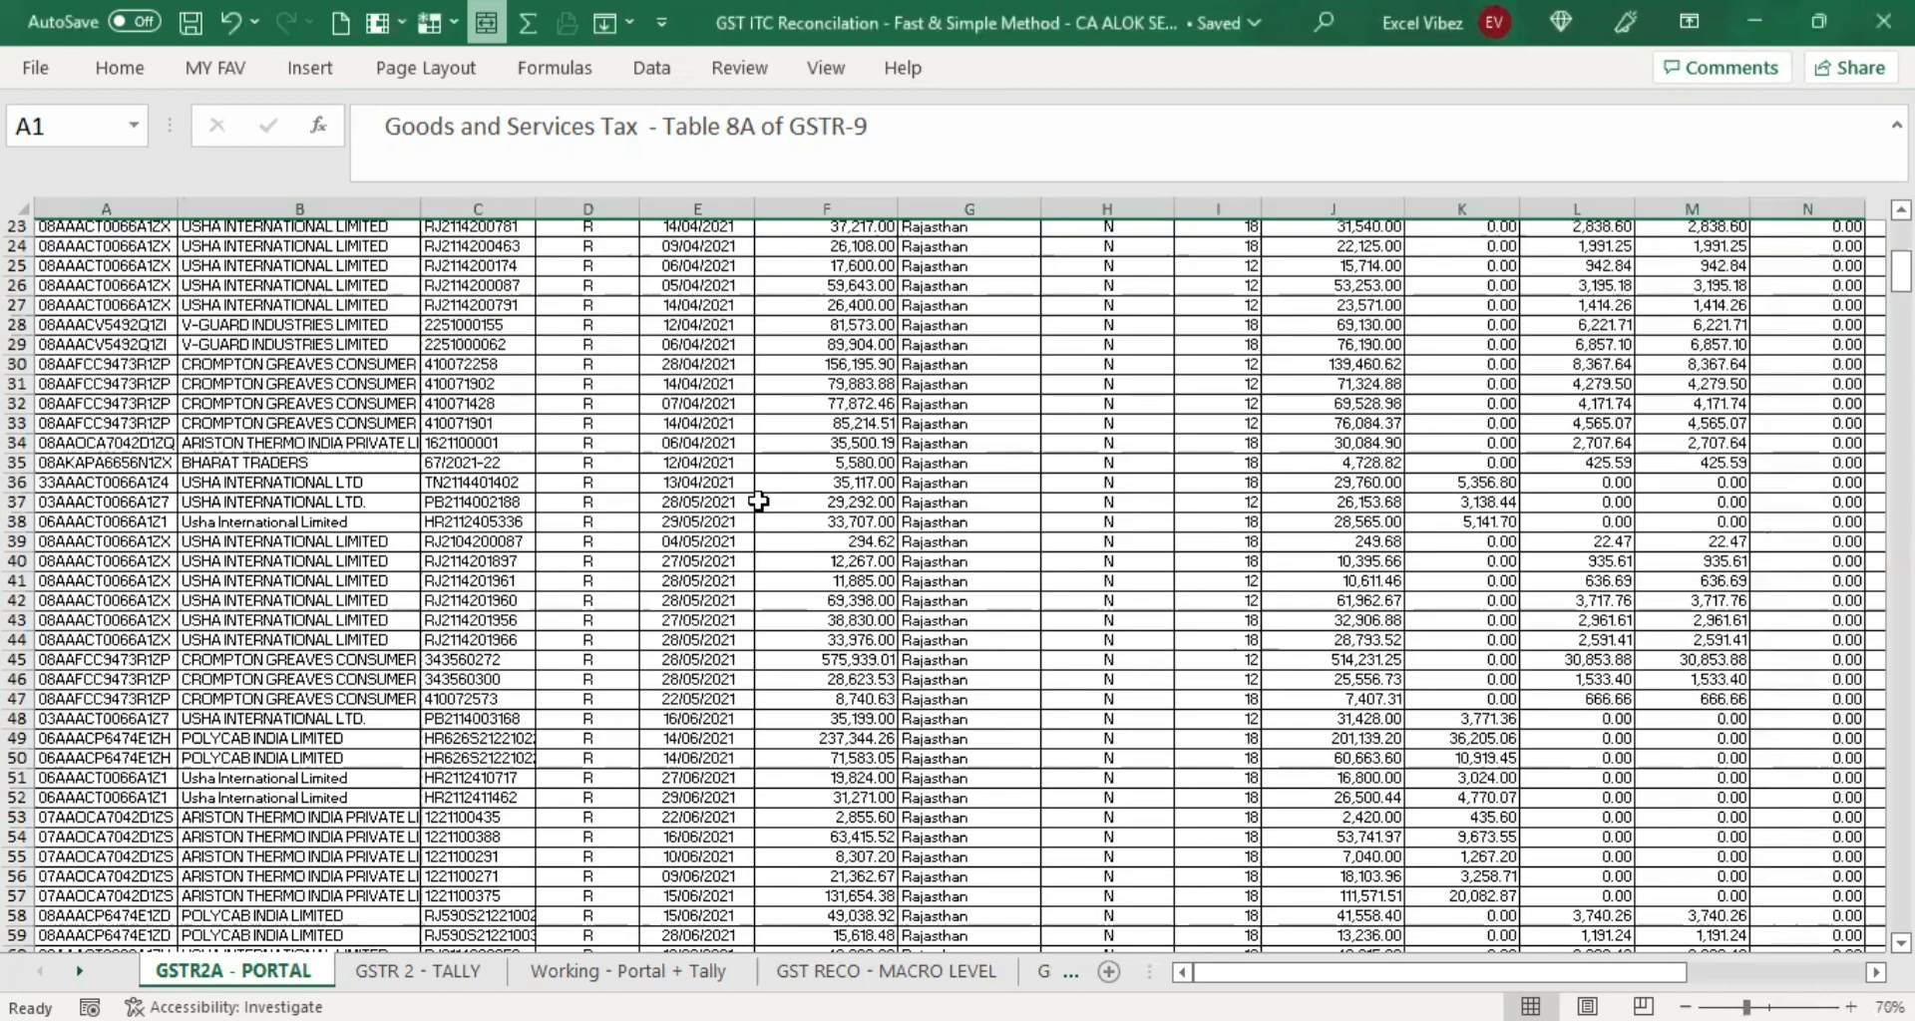
scroll(758, 502, up, 8)
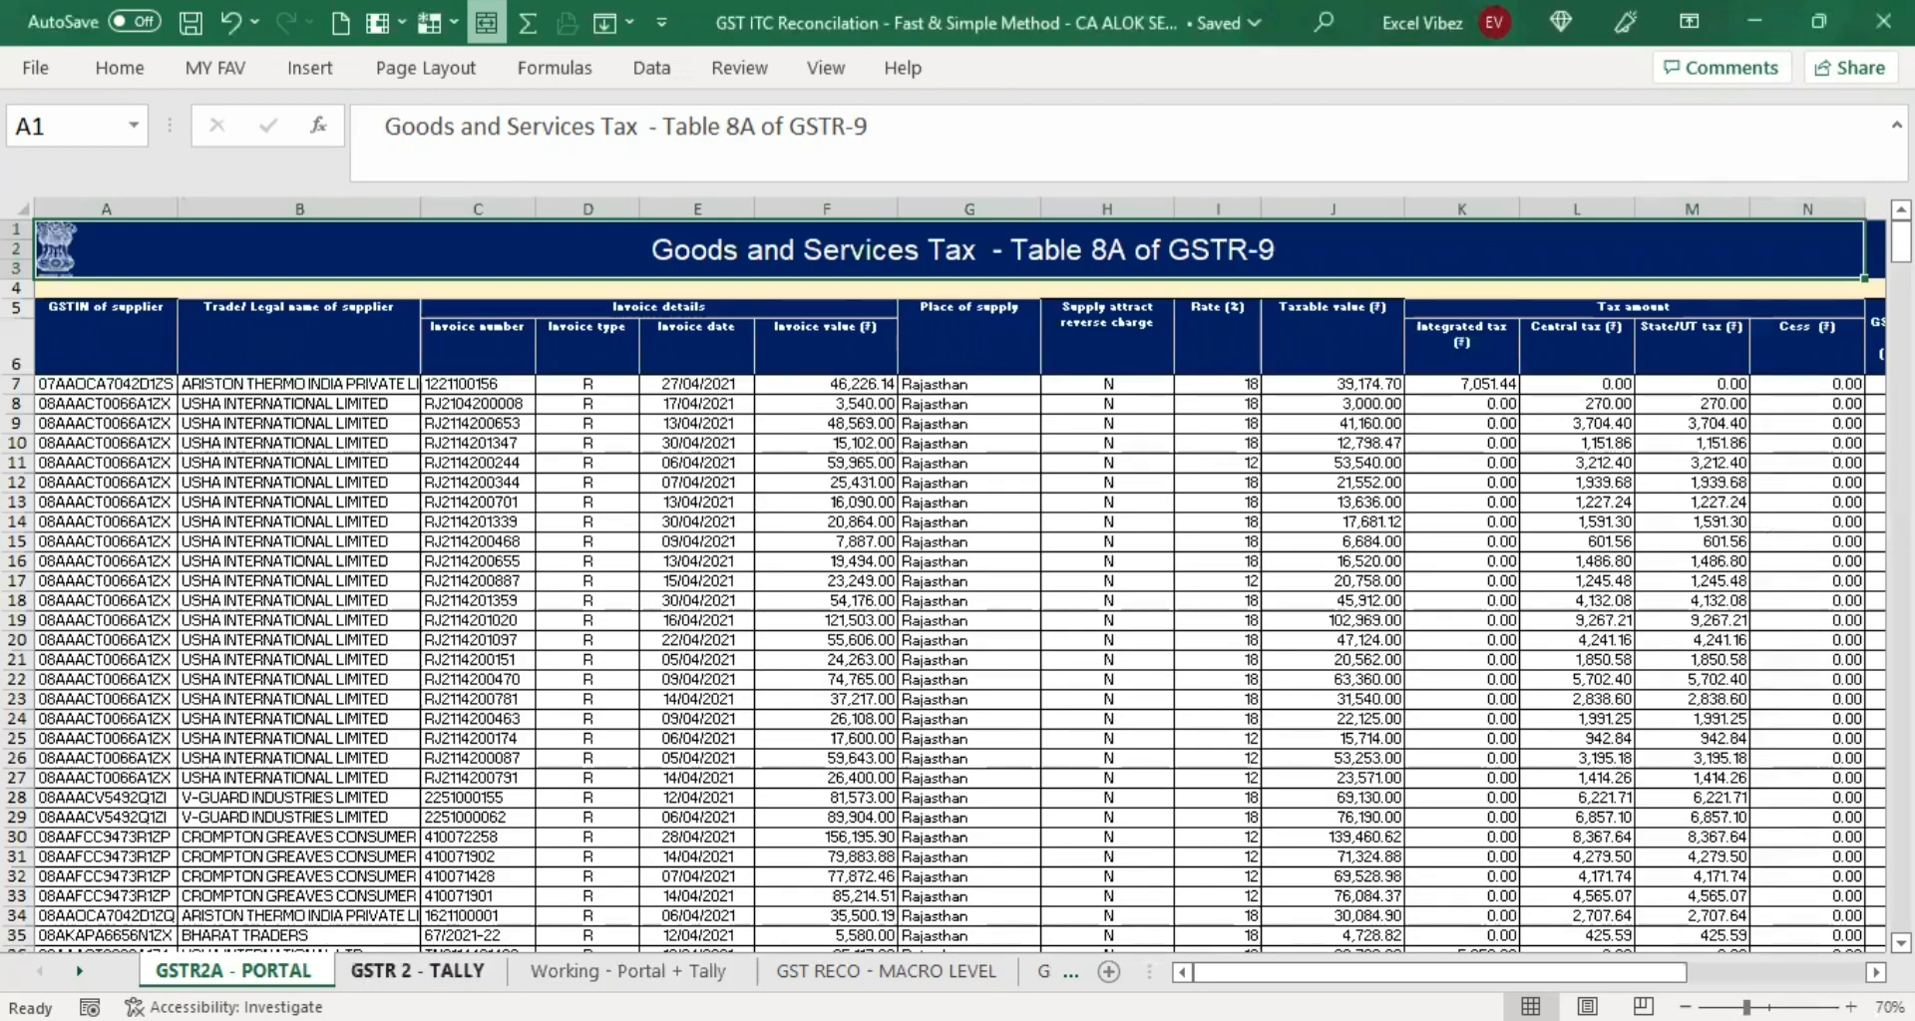
Review the GSTR-2 voucher register on the GSTR 2 - TALLY sheet, from its headings down through the invoice rows.
click(417, 971)
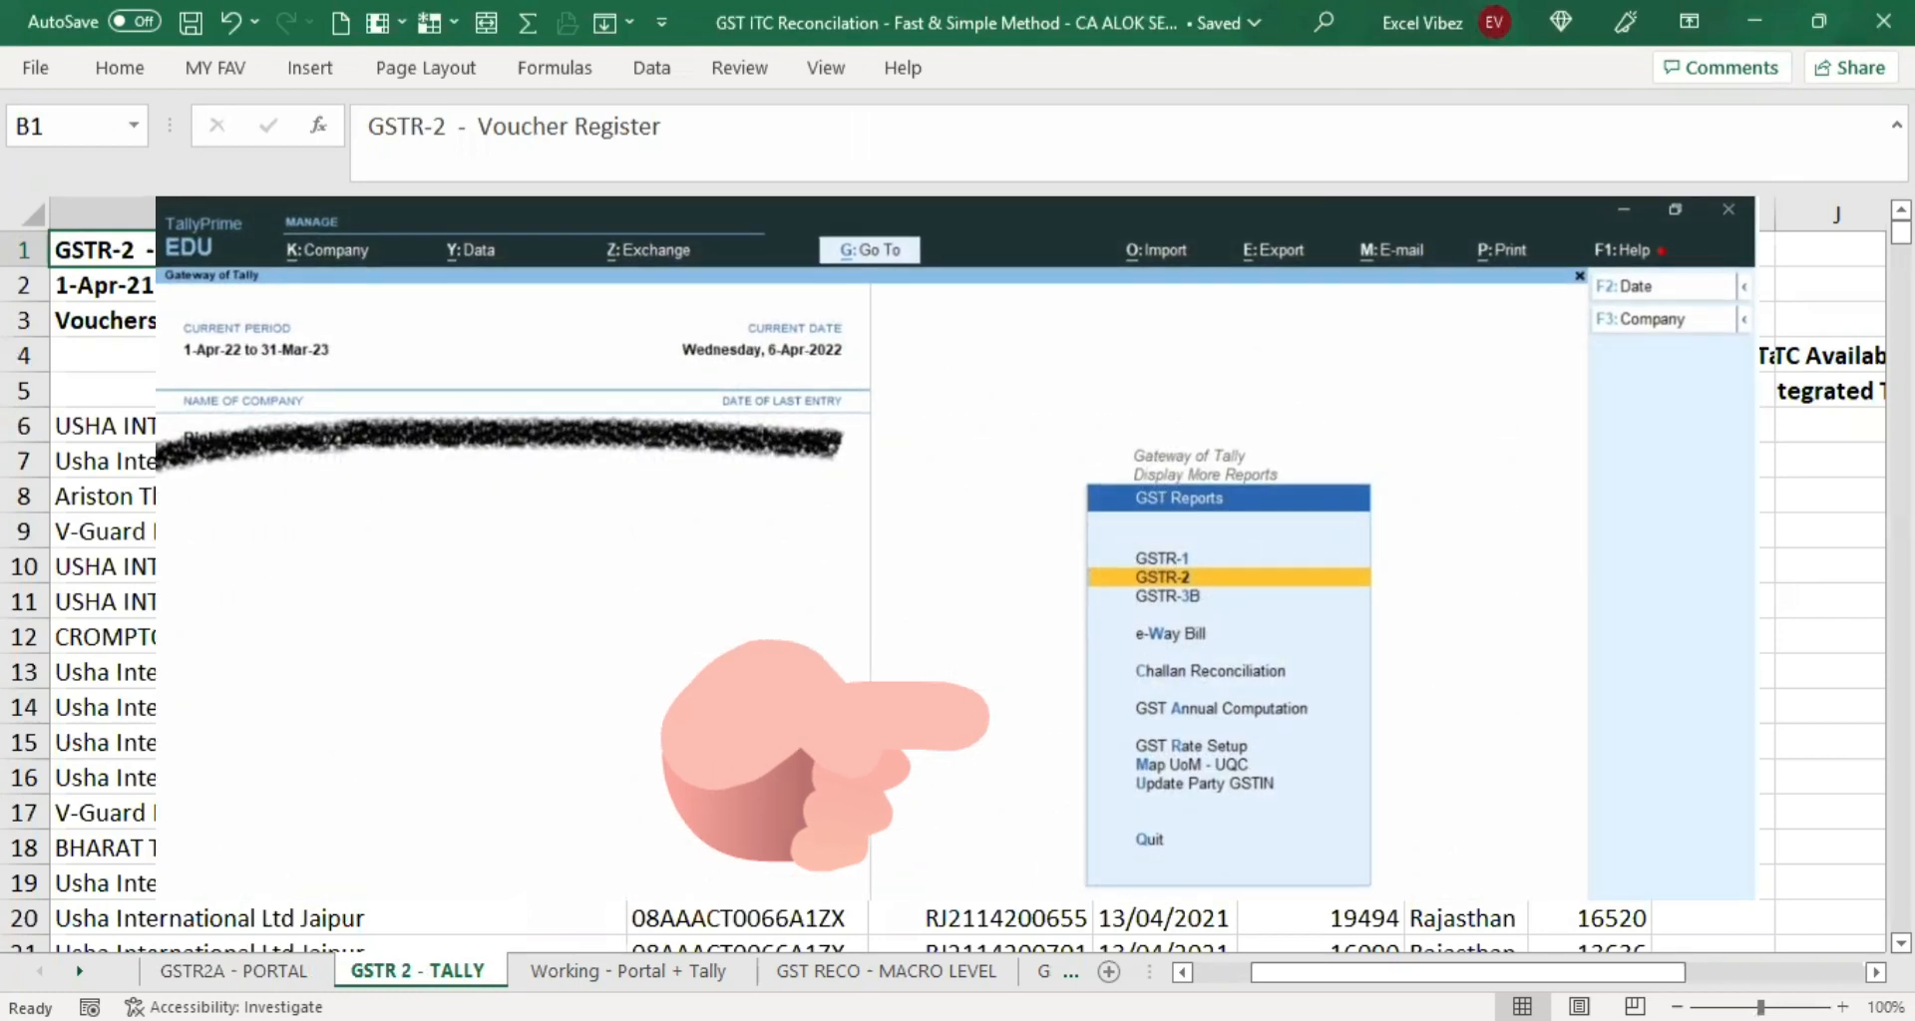
scroll(798, 559, down, 1)
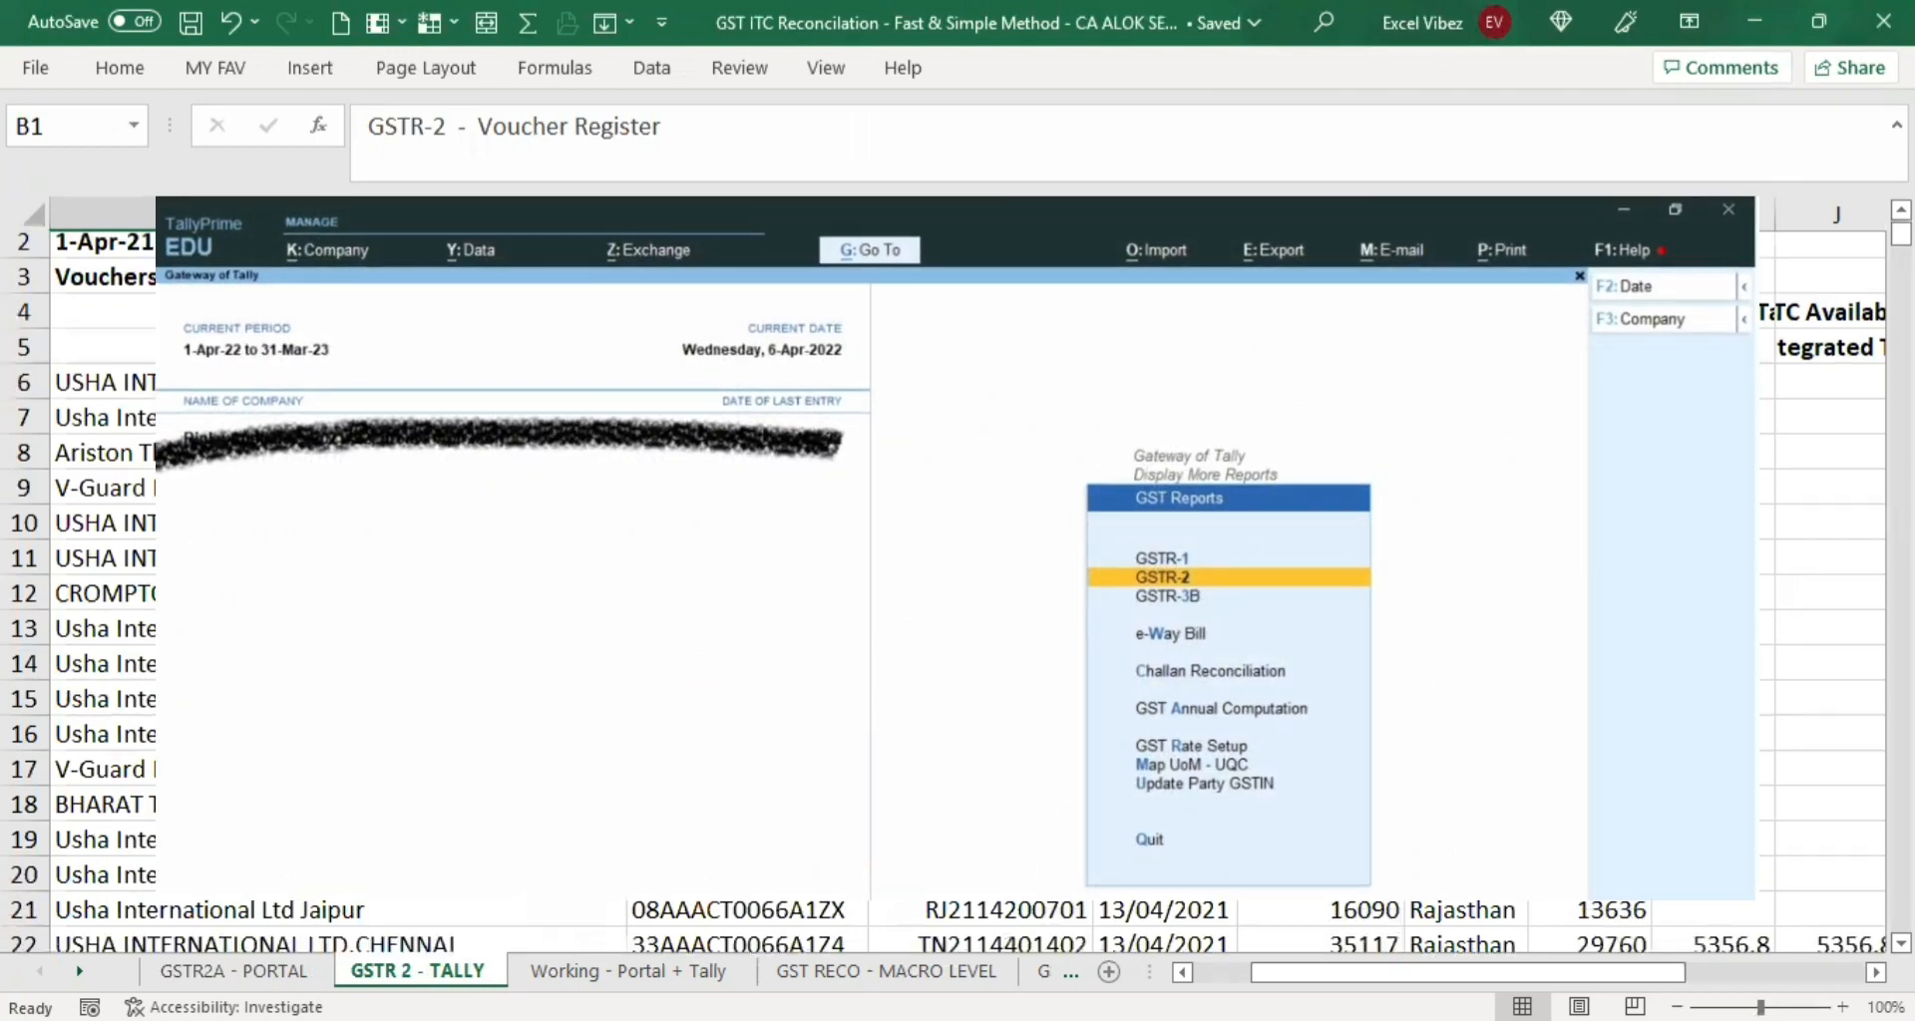
scroll(798, 559, up, 1)
click(747, 321)
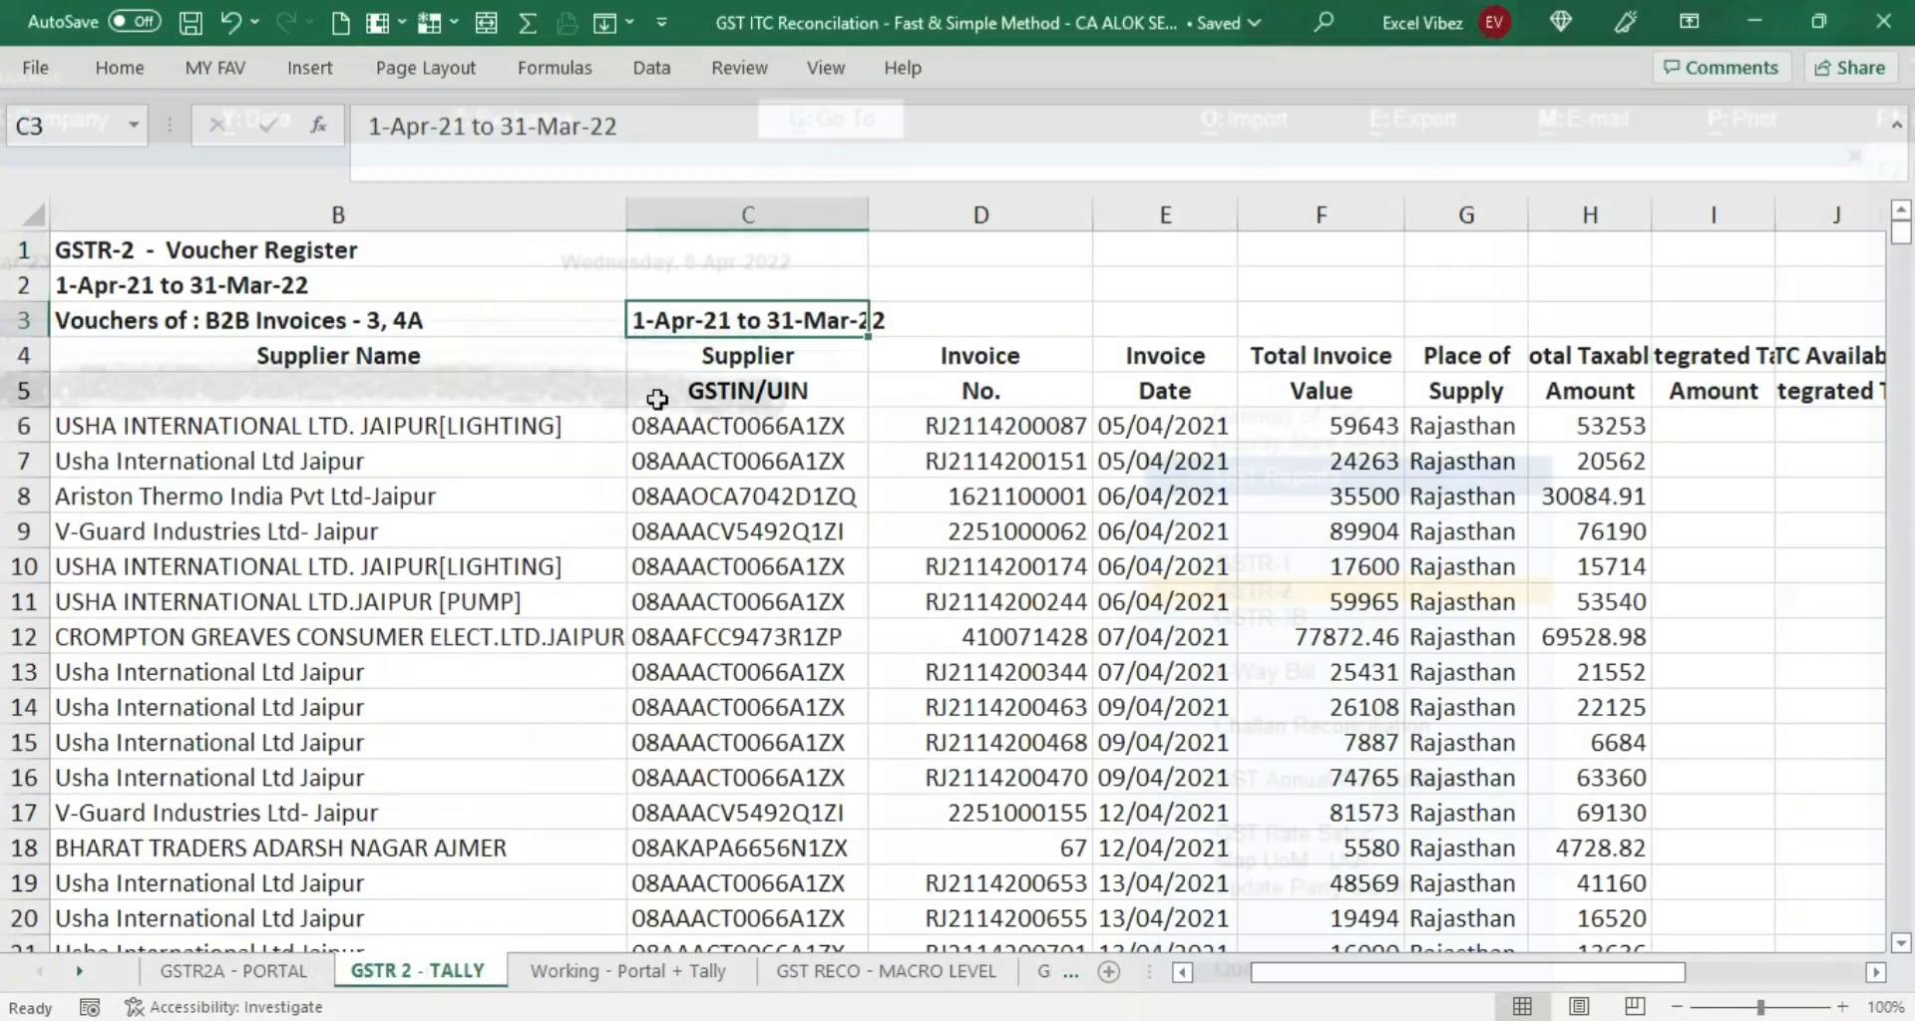
scroll(797, 559, down, 20)
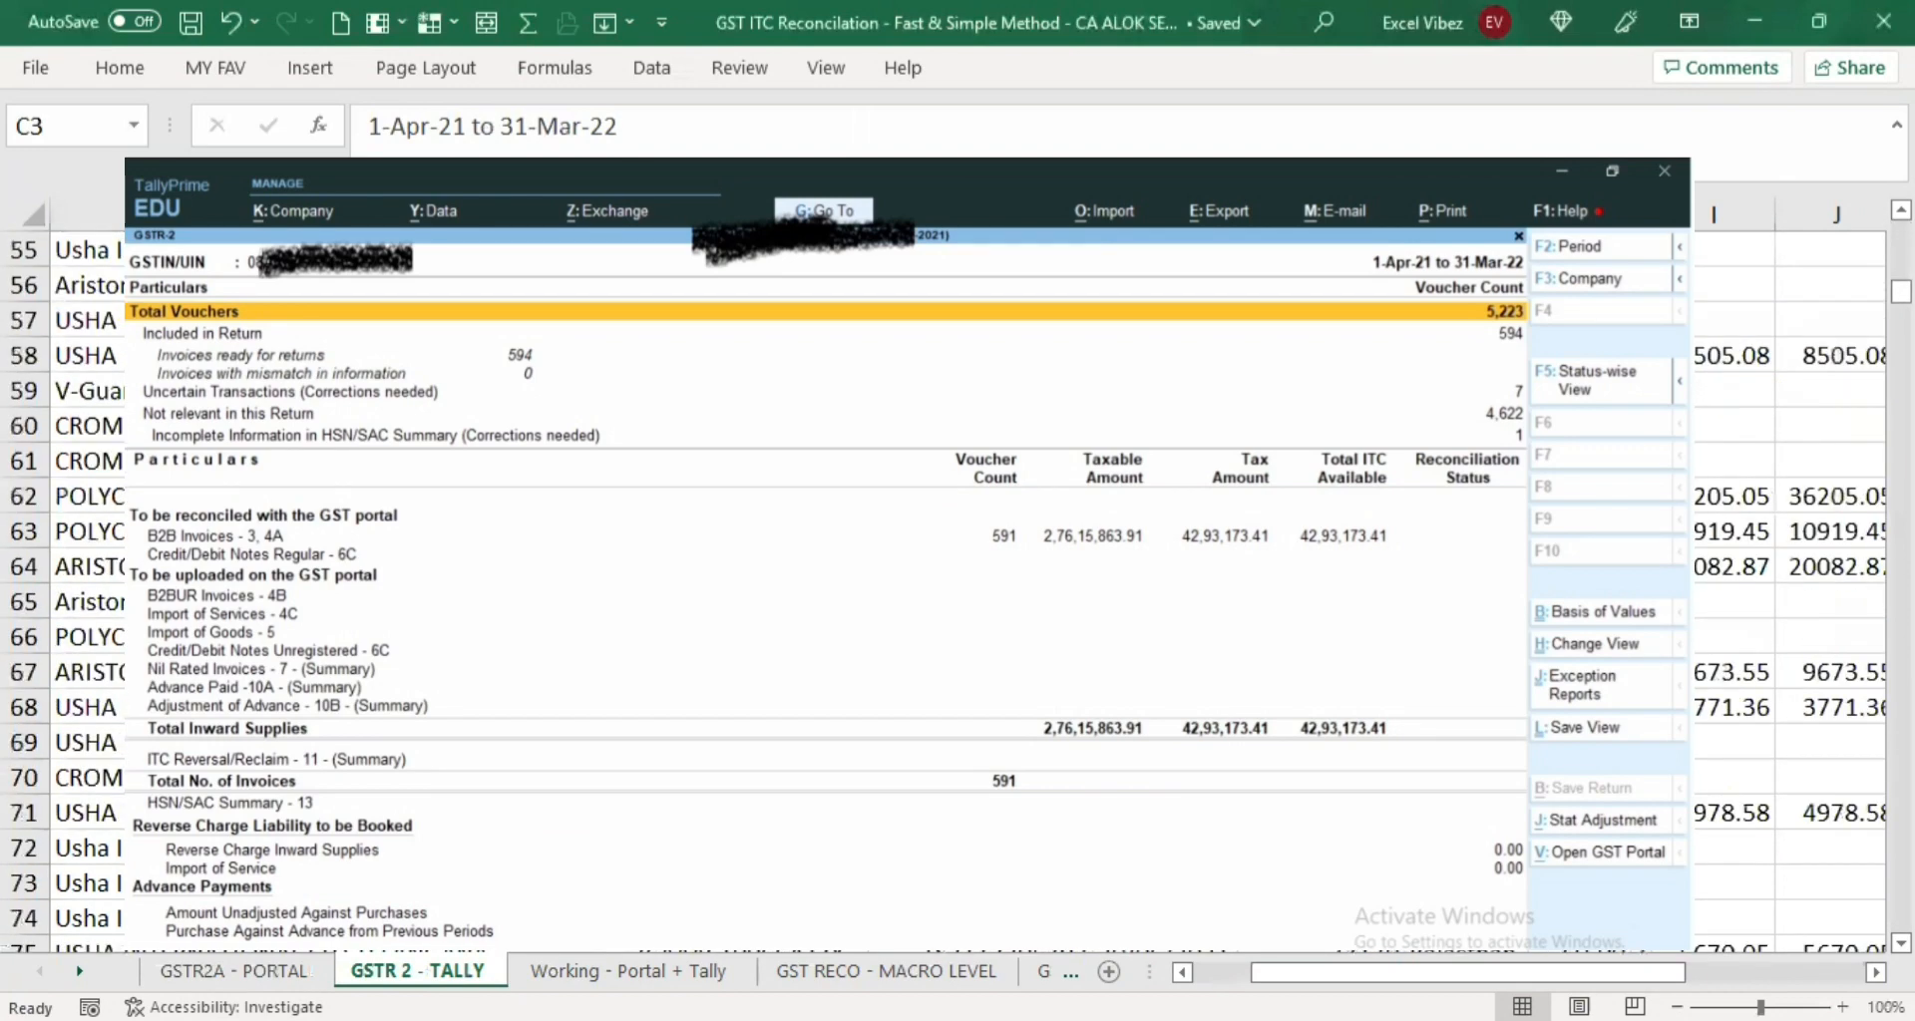
scroll(798, 558, down, 20)
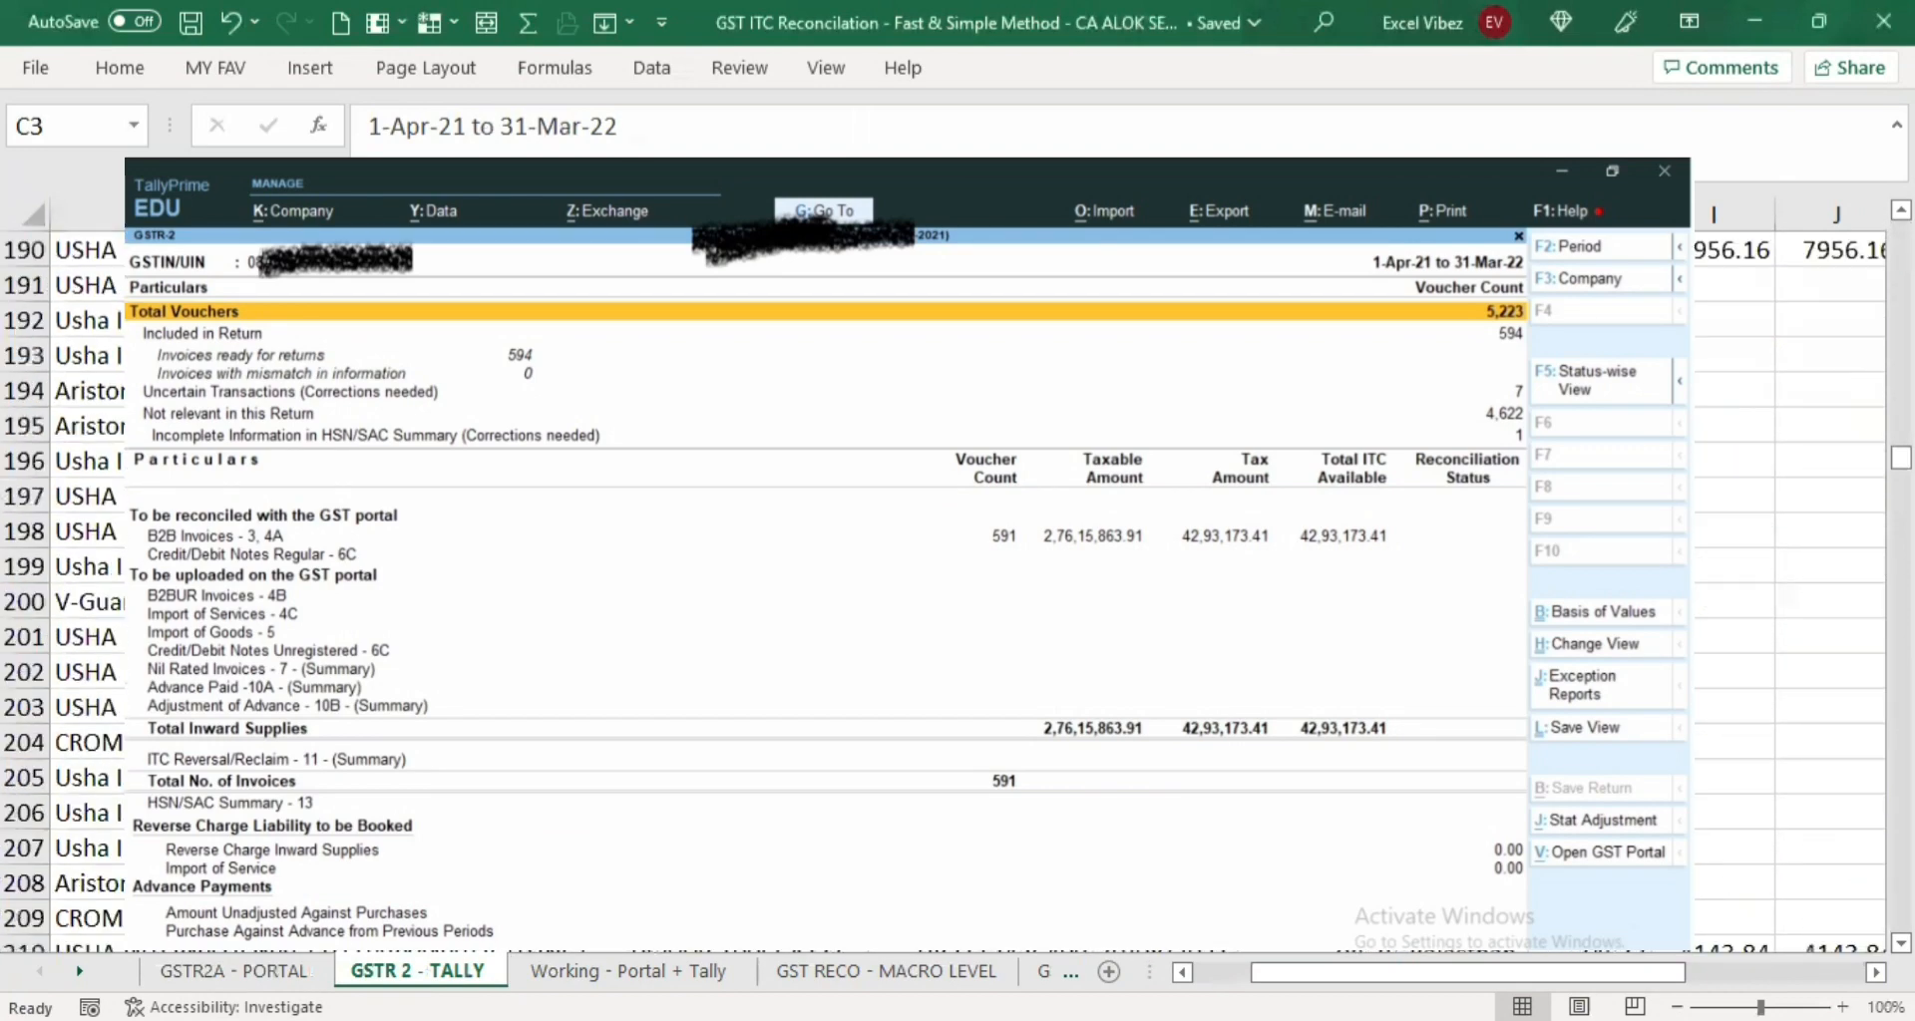
scroll(596, 451, up, 20)
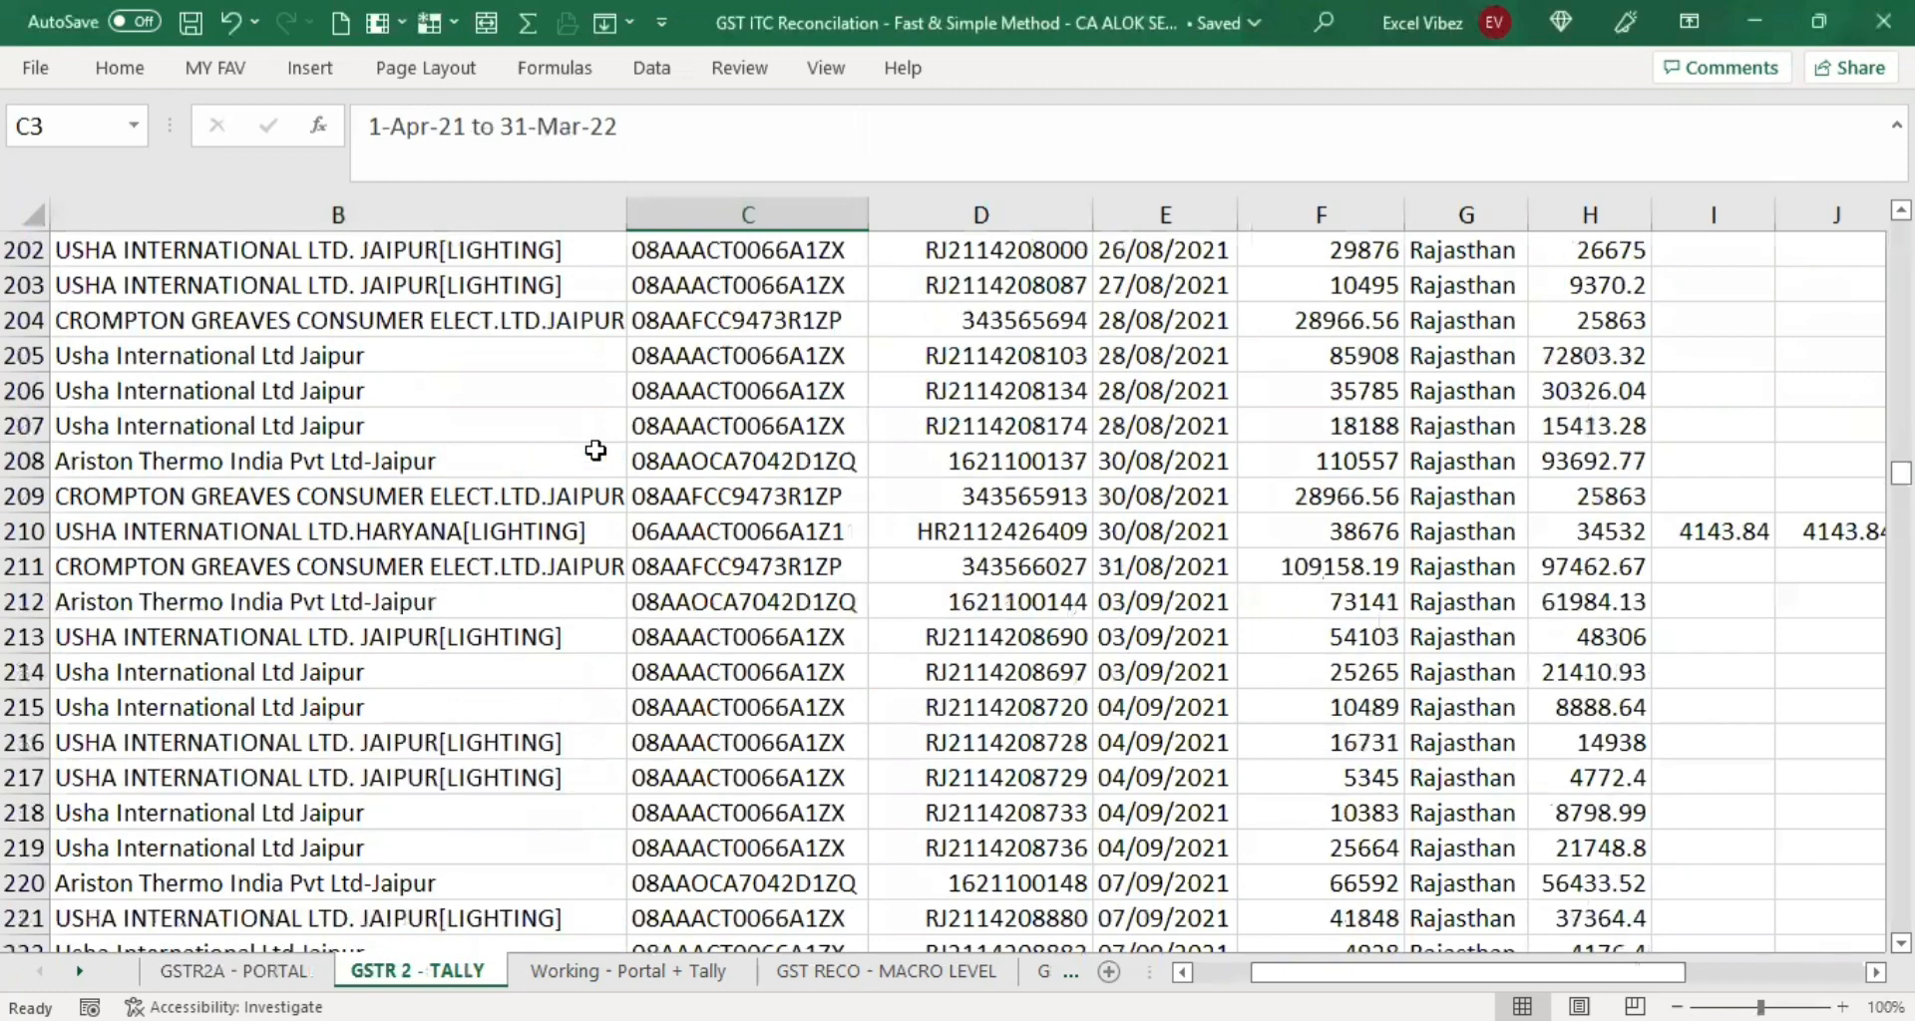
scroll(596, 451, up, 20)
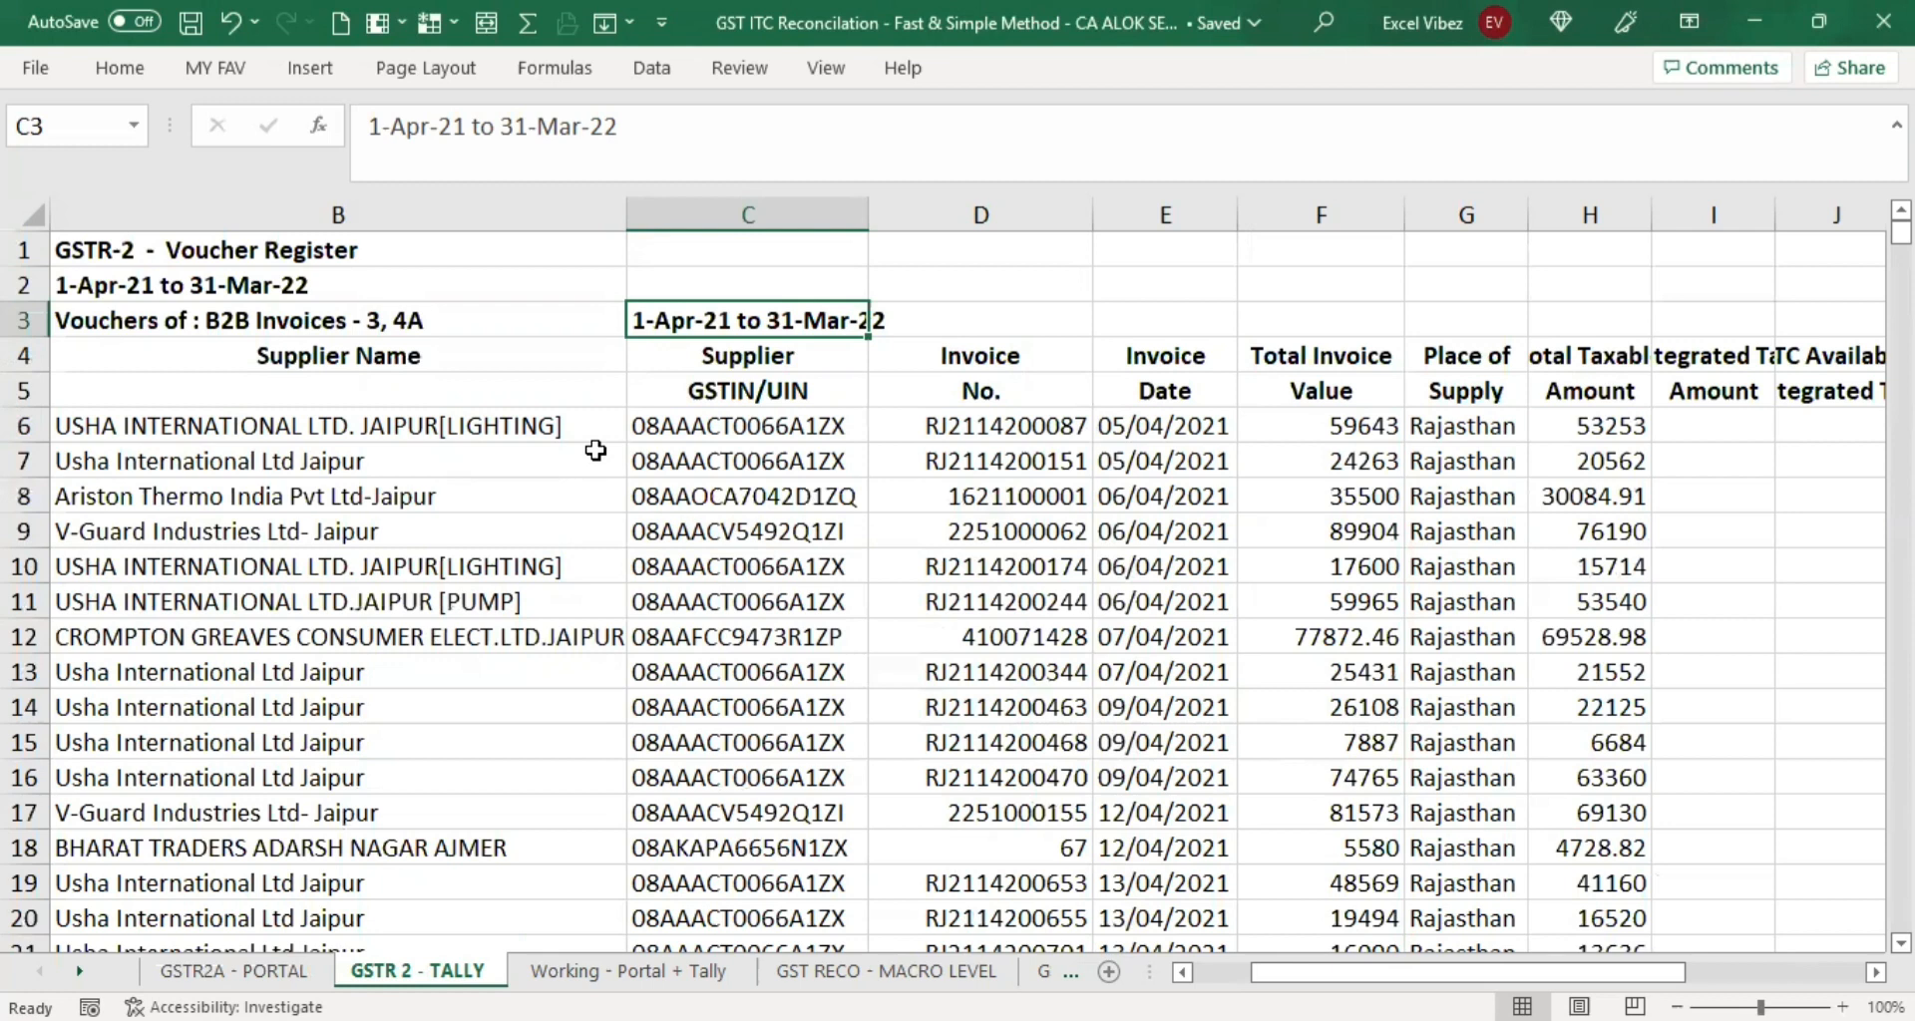
Look over the reconciliation layout on the GST RECO - MACRO LEVEL sheet, then return to the GSTR2A - PORTAL sheet.
click(882, 970)
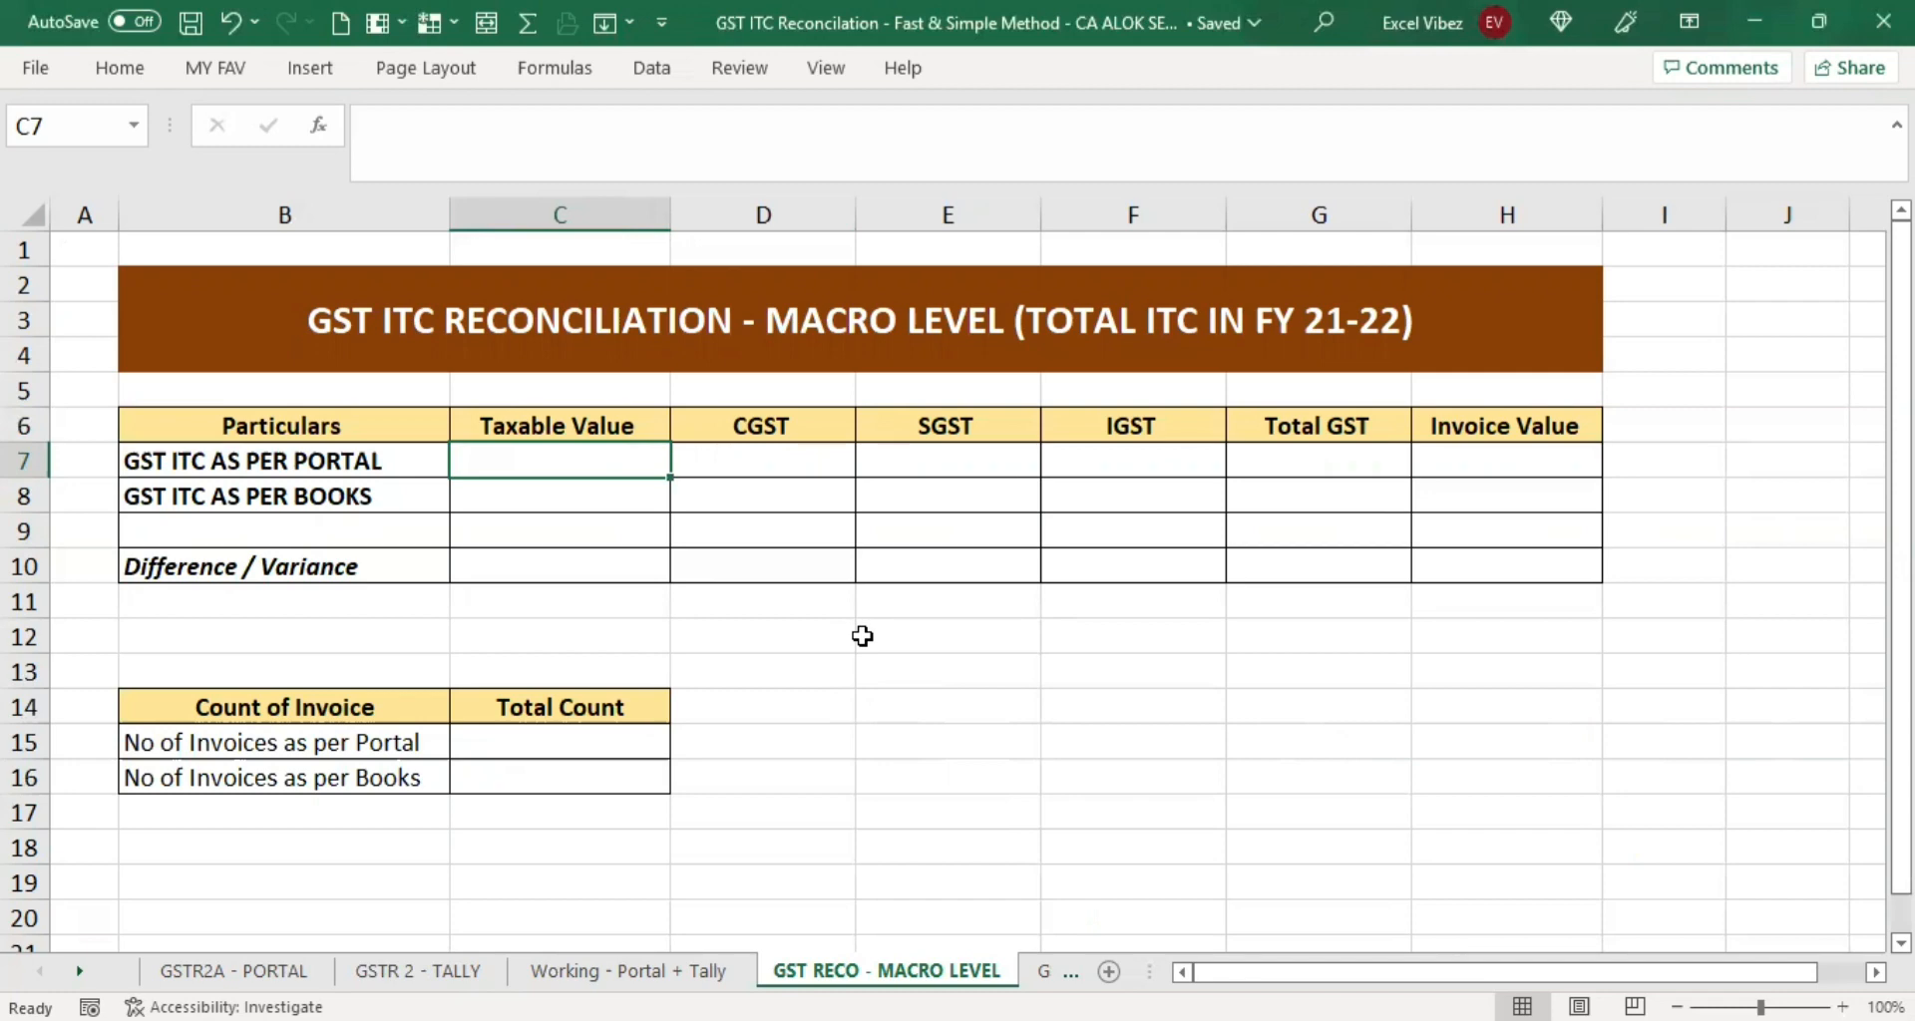
key(ctrl+Page_Up)
key(ctrl+Page_Up)
key(ctrl+Page_Up)
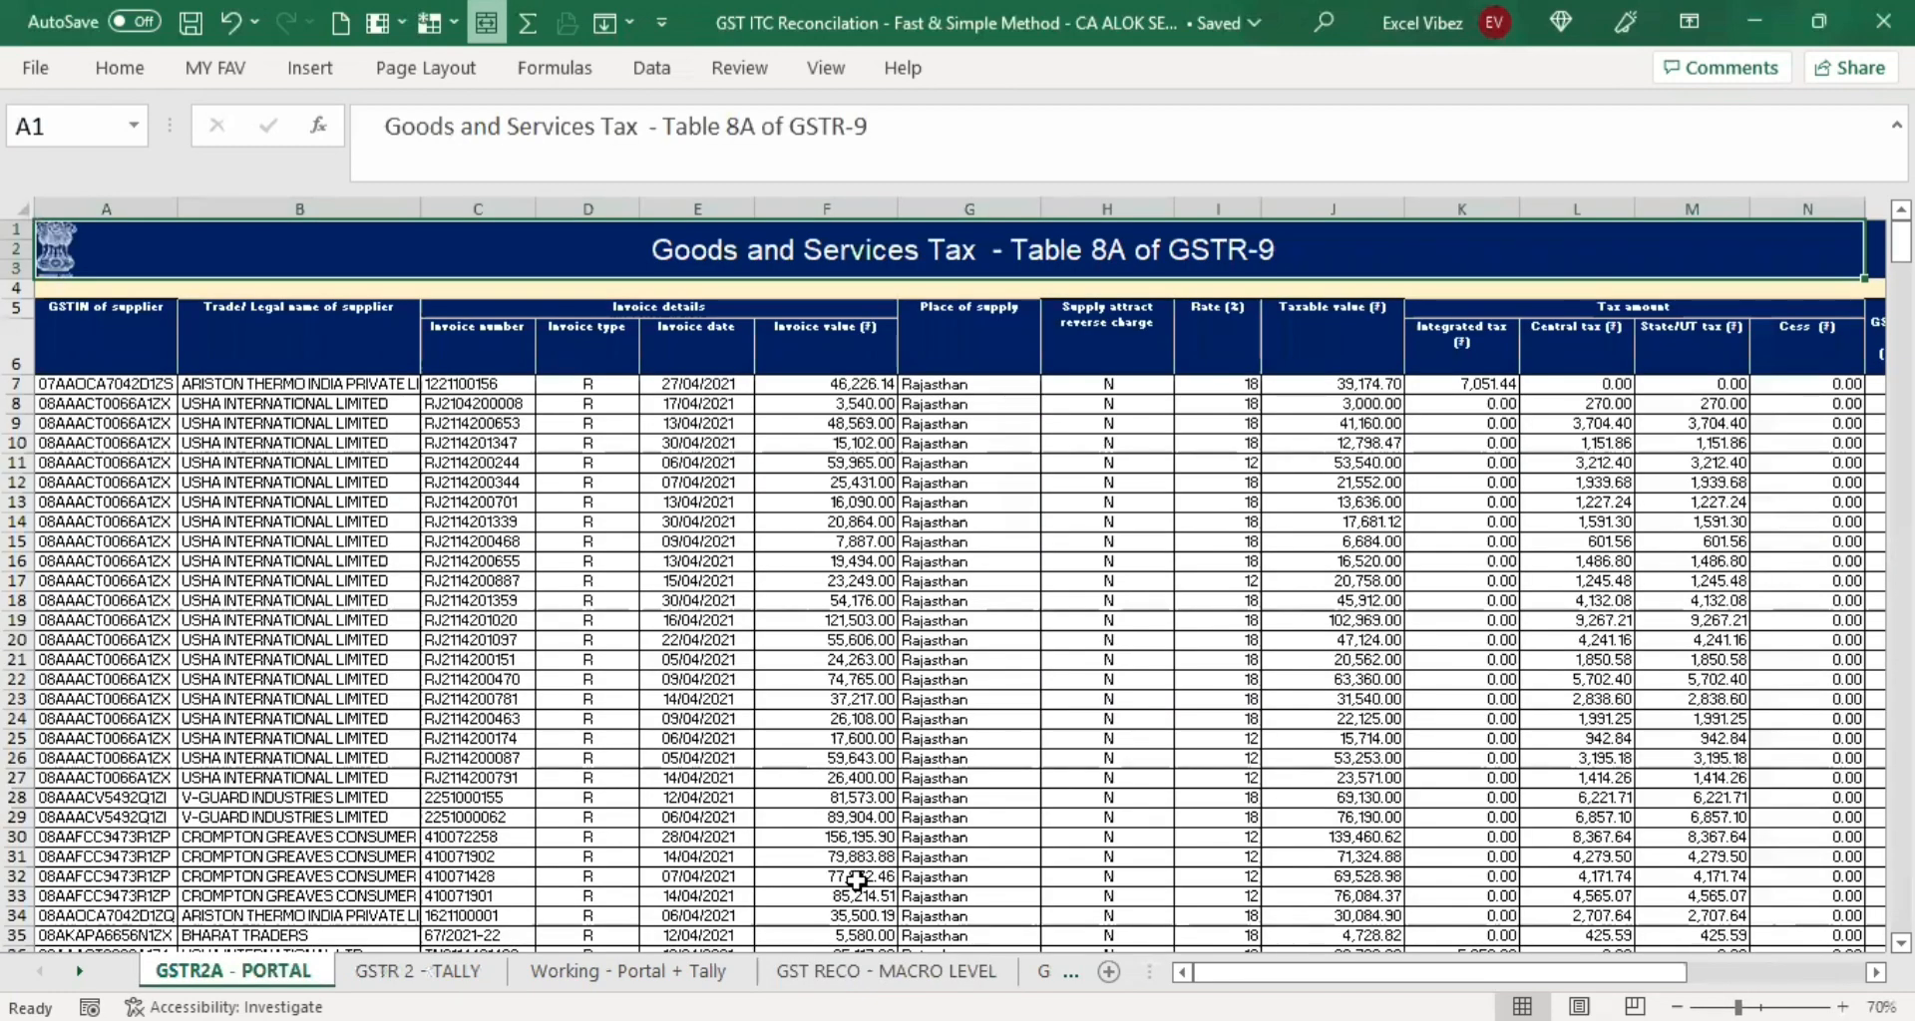
Examine the combined table's column headings on the Working - Portal + Tally sheet, from GSTIN of supplier through Cess.
click(673, 972)
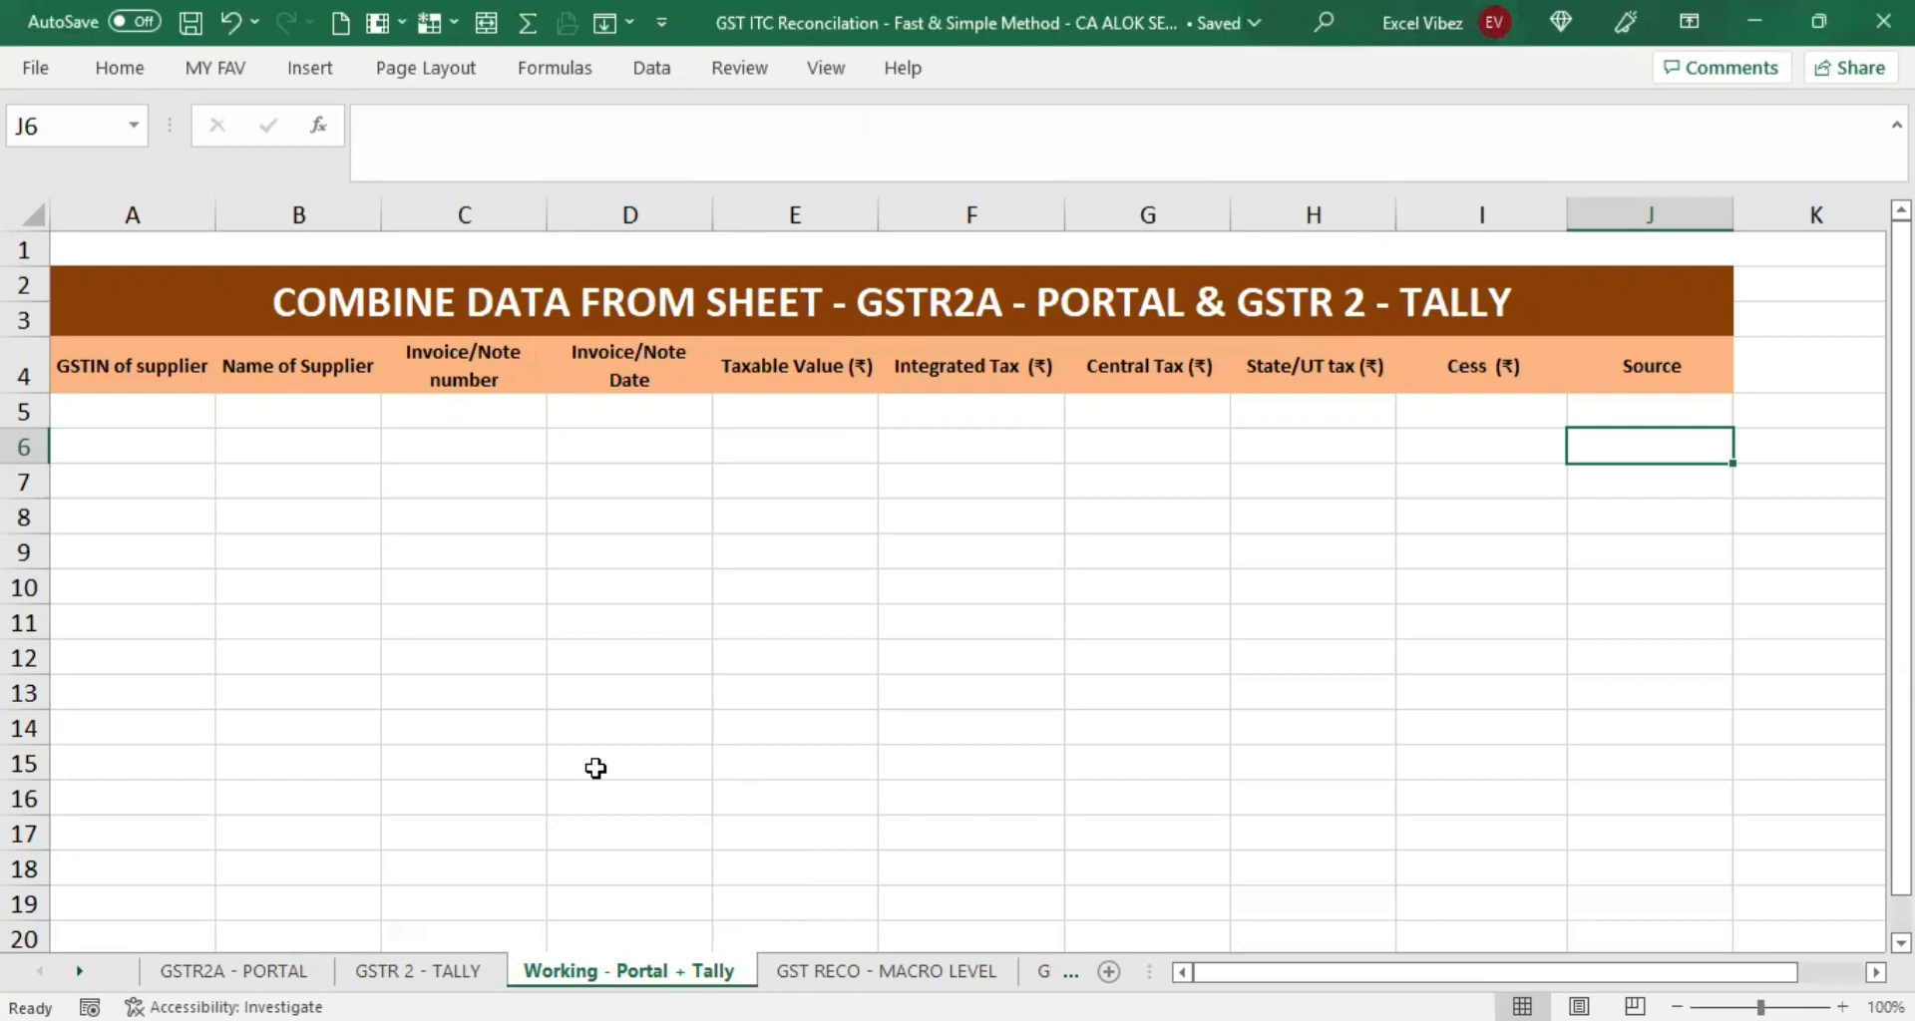
click(79, 379)
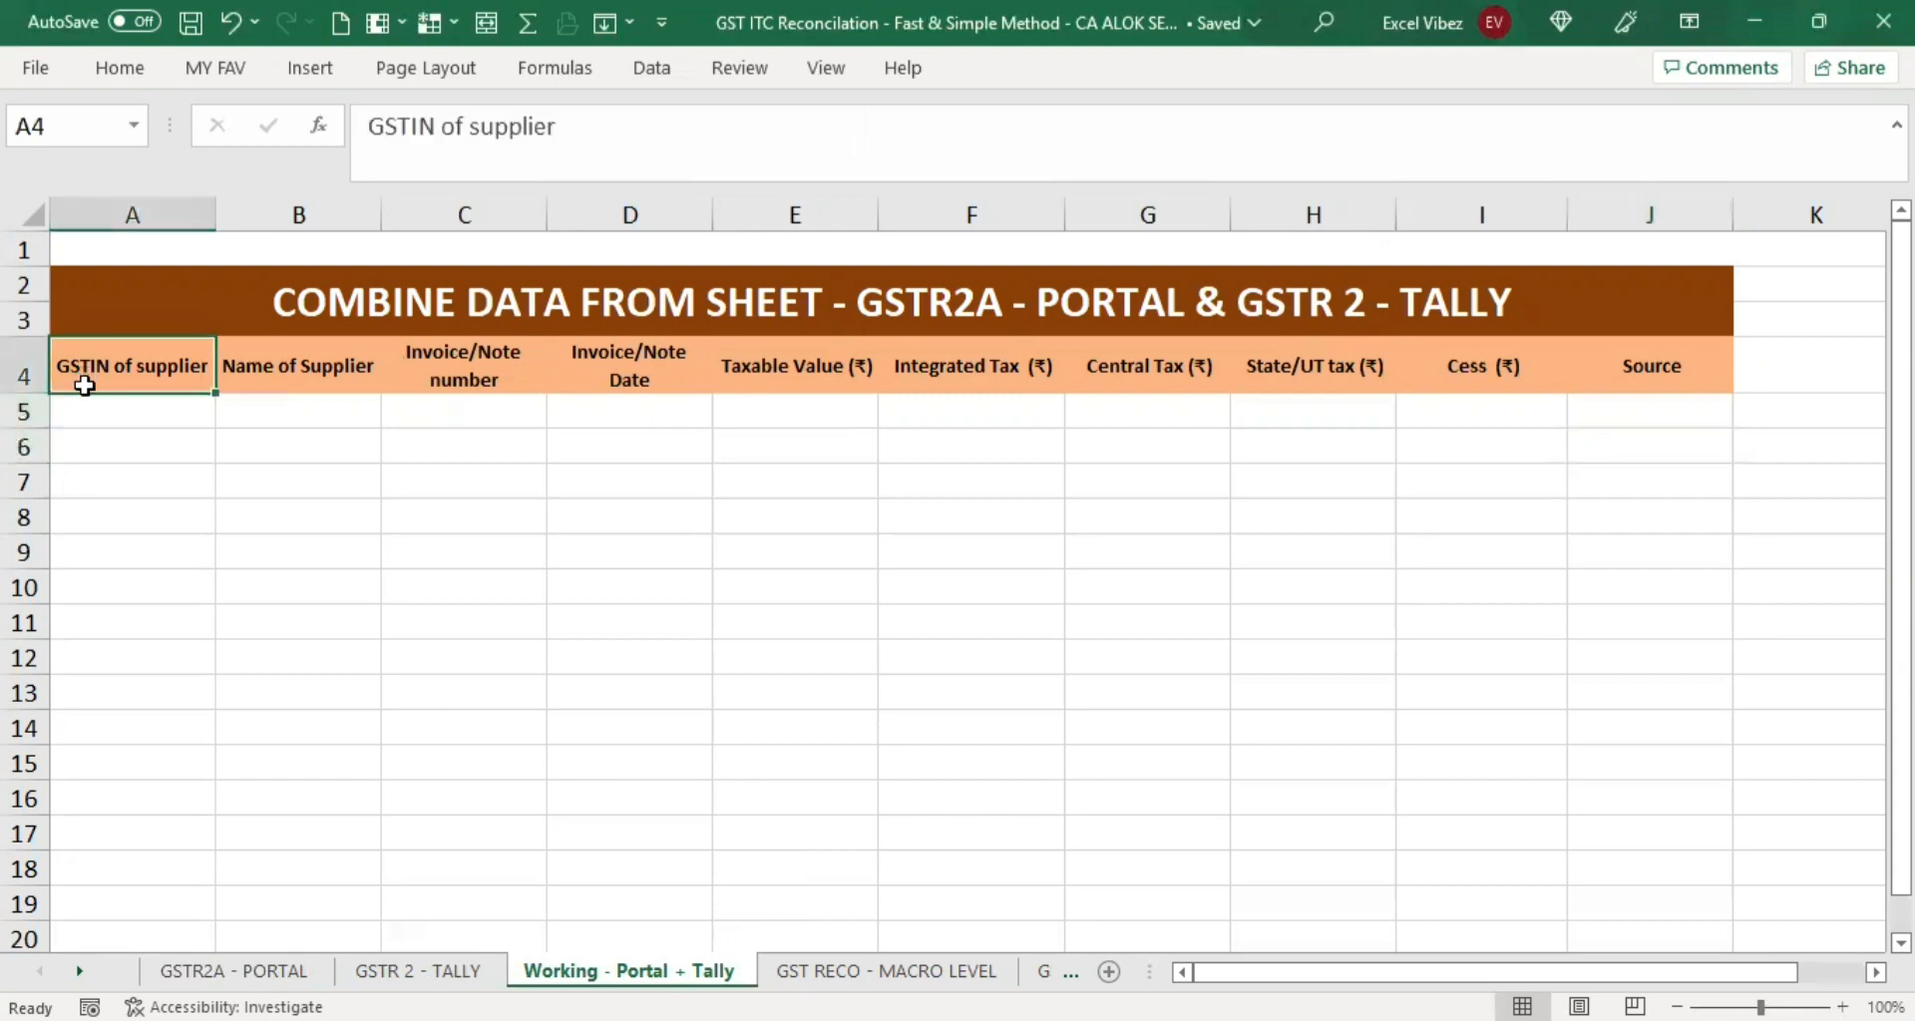
key(Right)
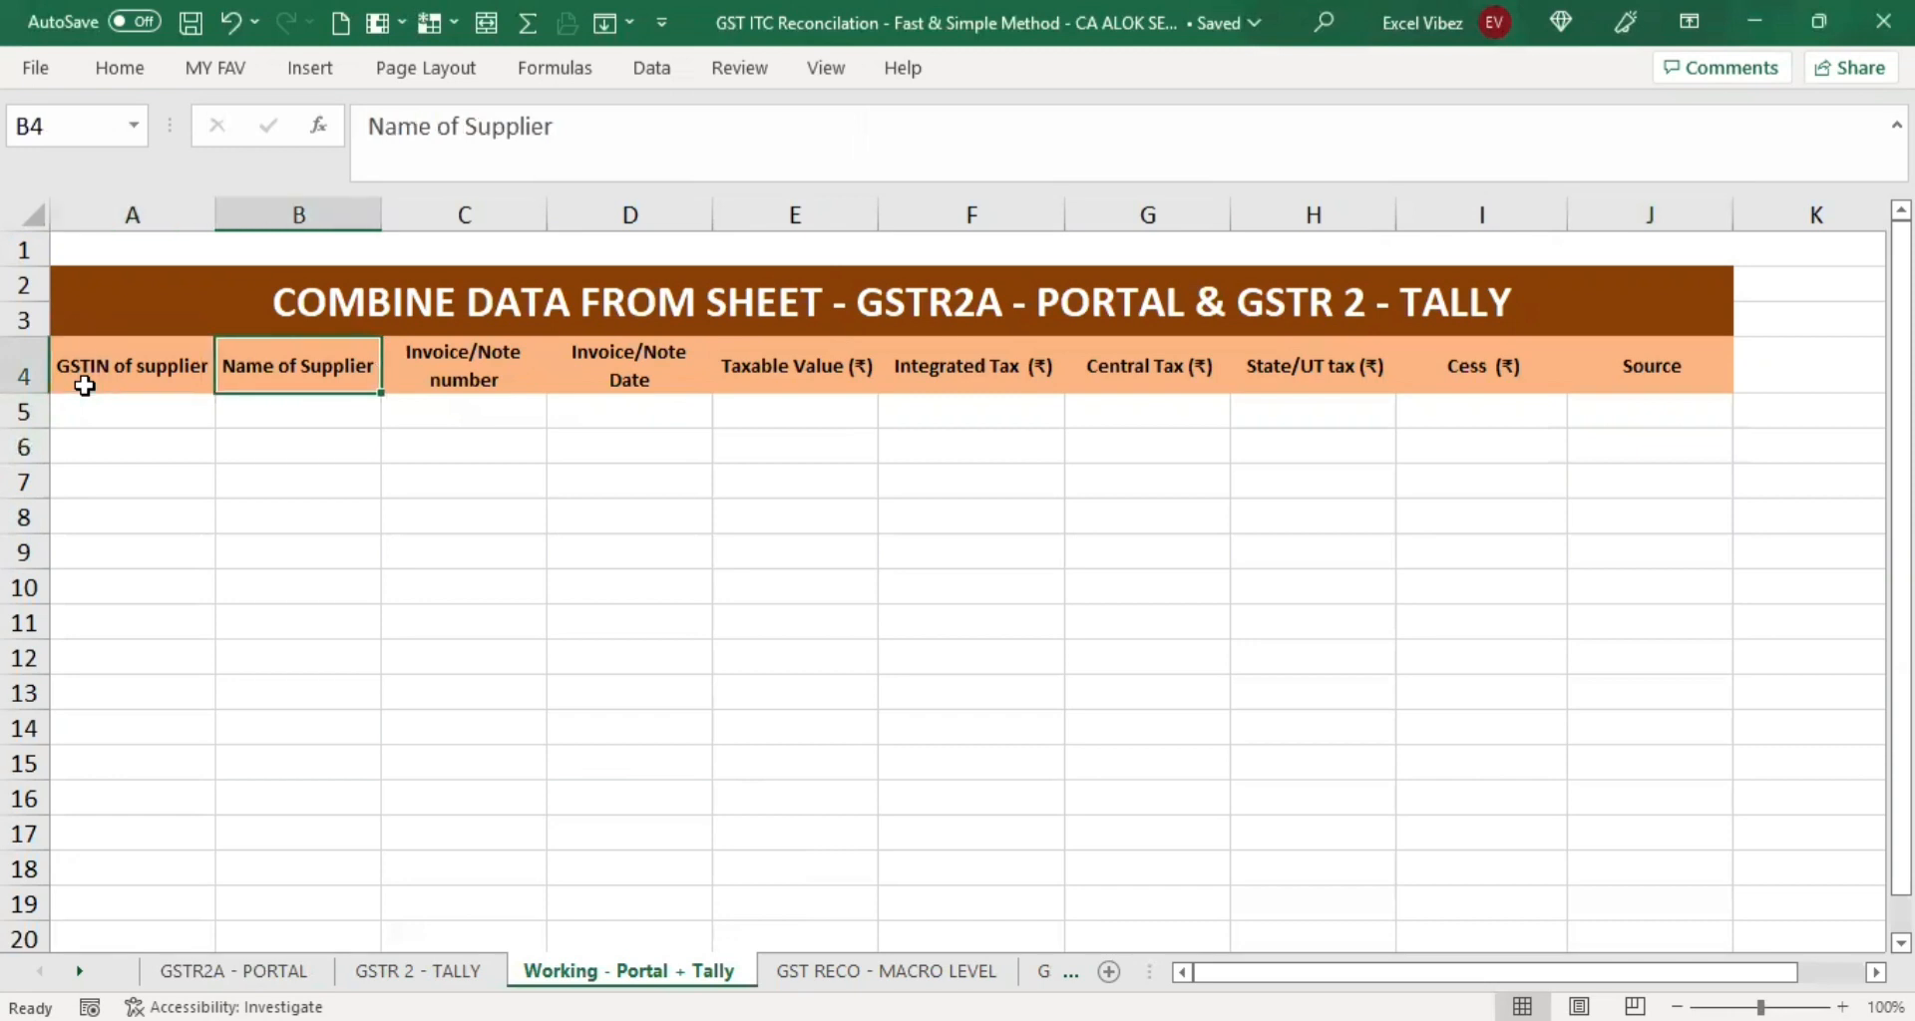
key(Right)
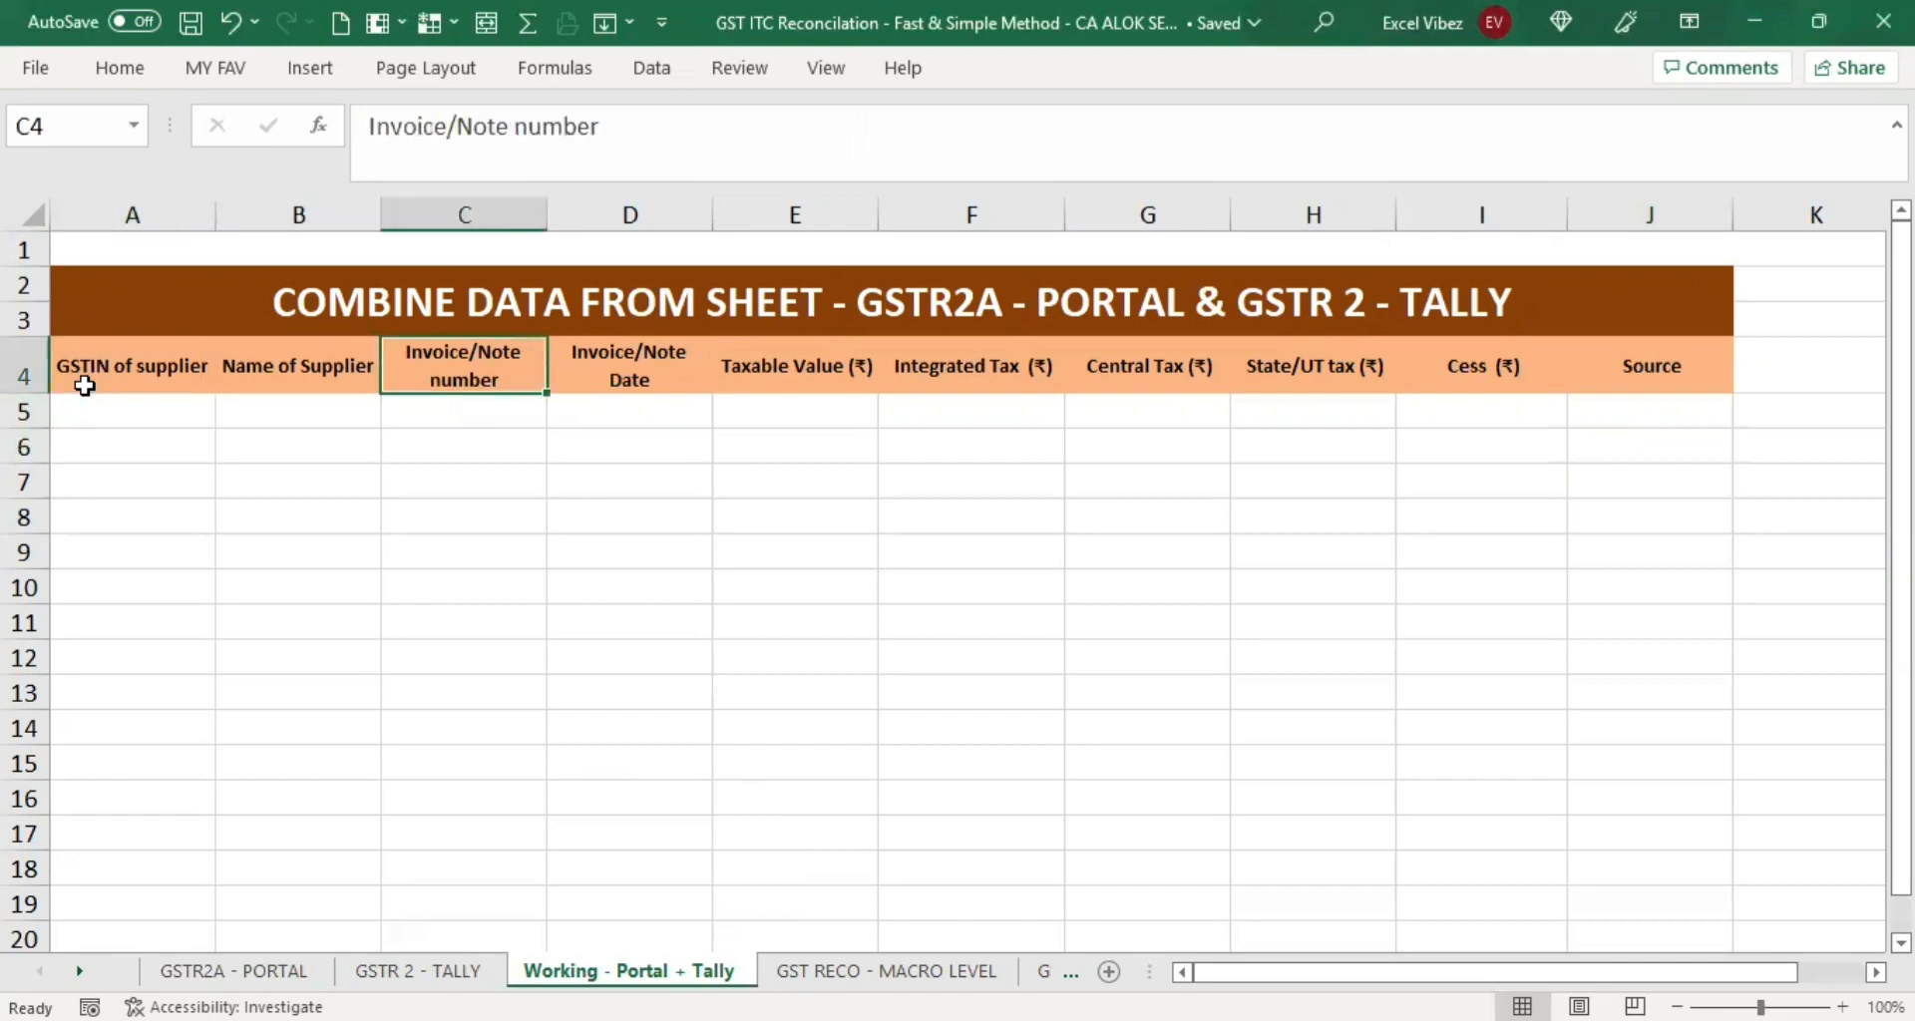
key(Right)
key(Right)
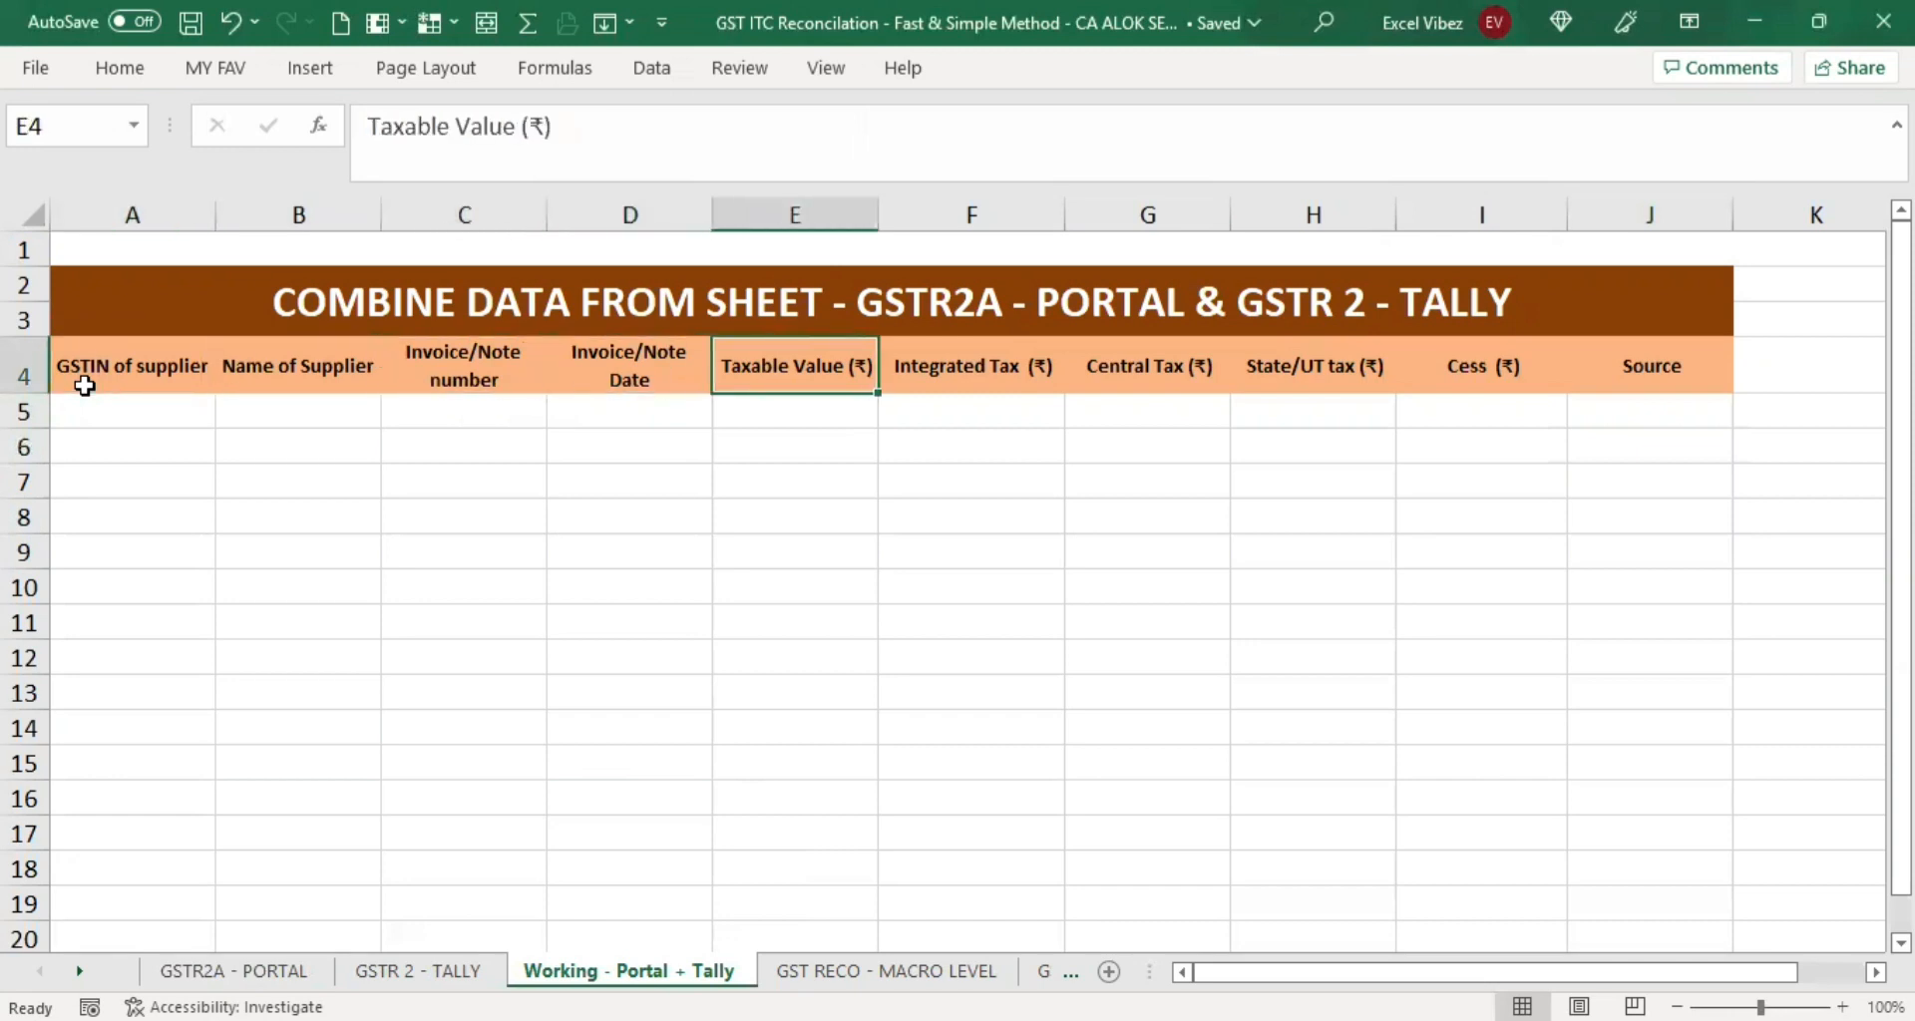
key(Right)
key(Right)
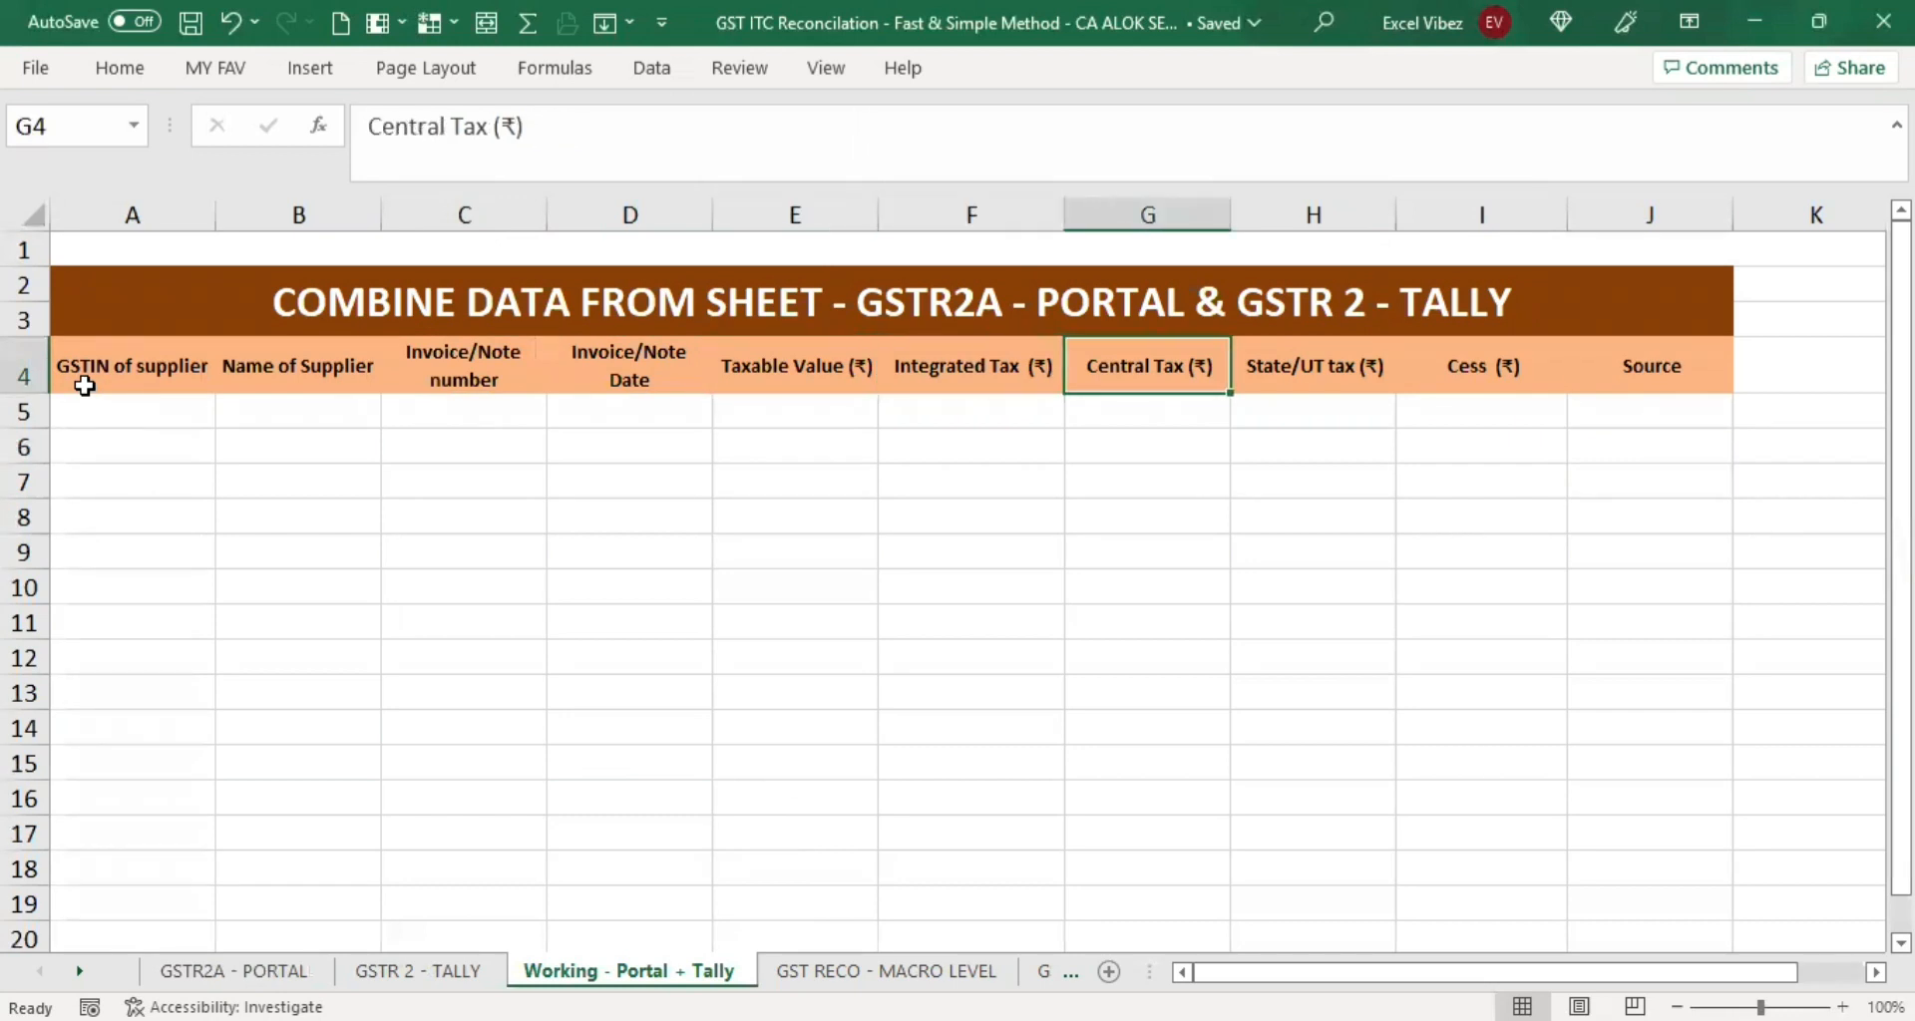
key(Right)
key(Right)
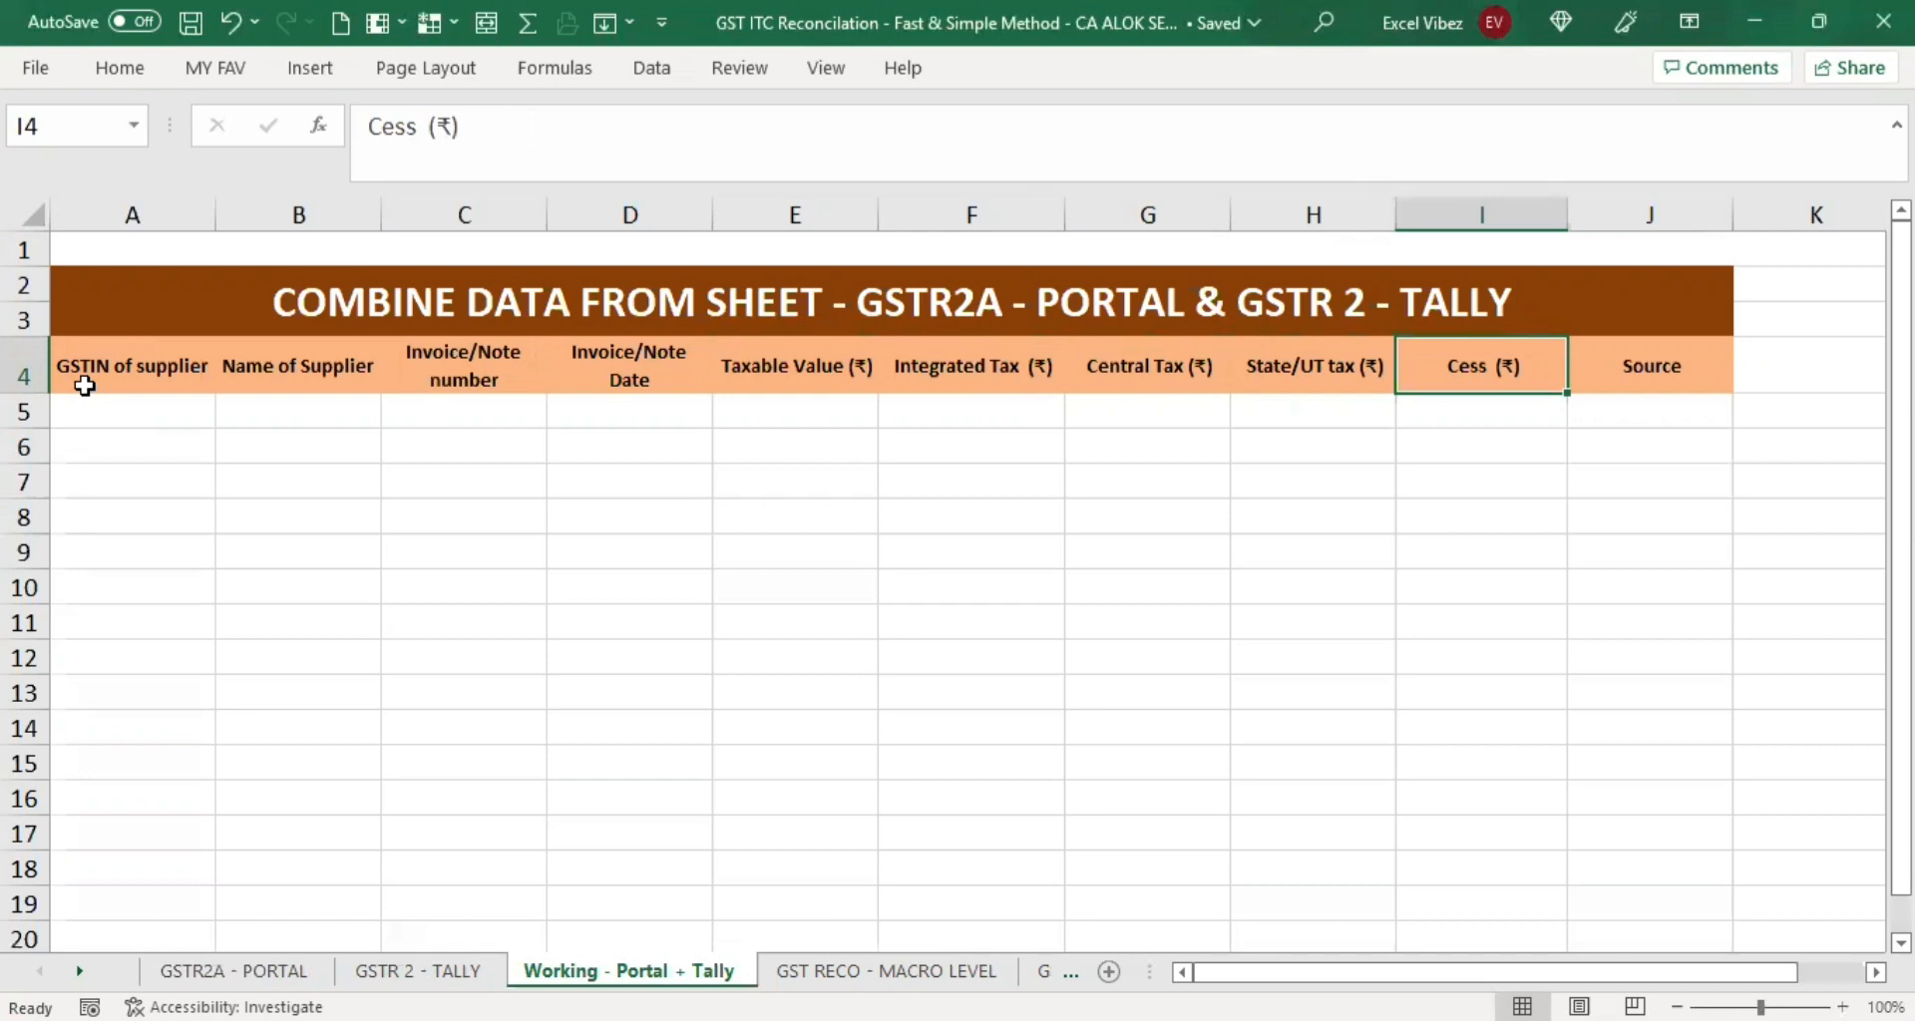
key(Left)
key(Left)
key(Left)
key(Left)
key(Left)
key(Left)
key(Left)
key(Left)
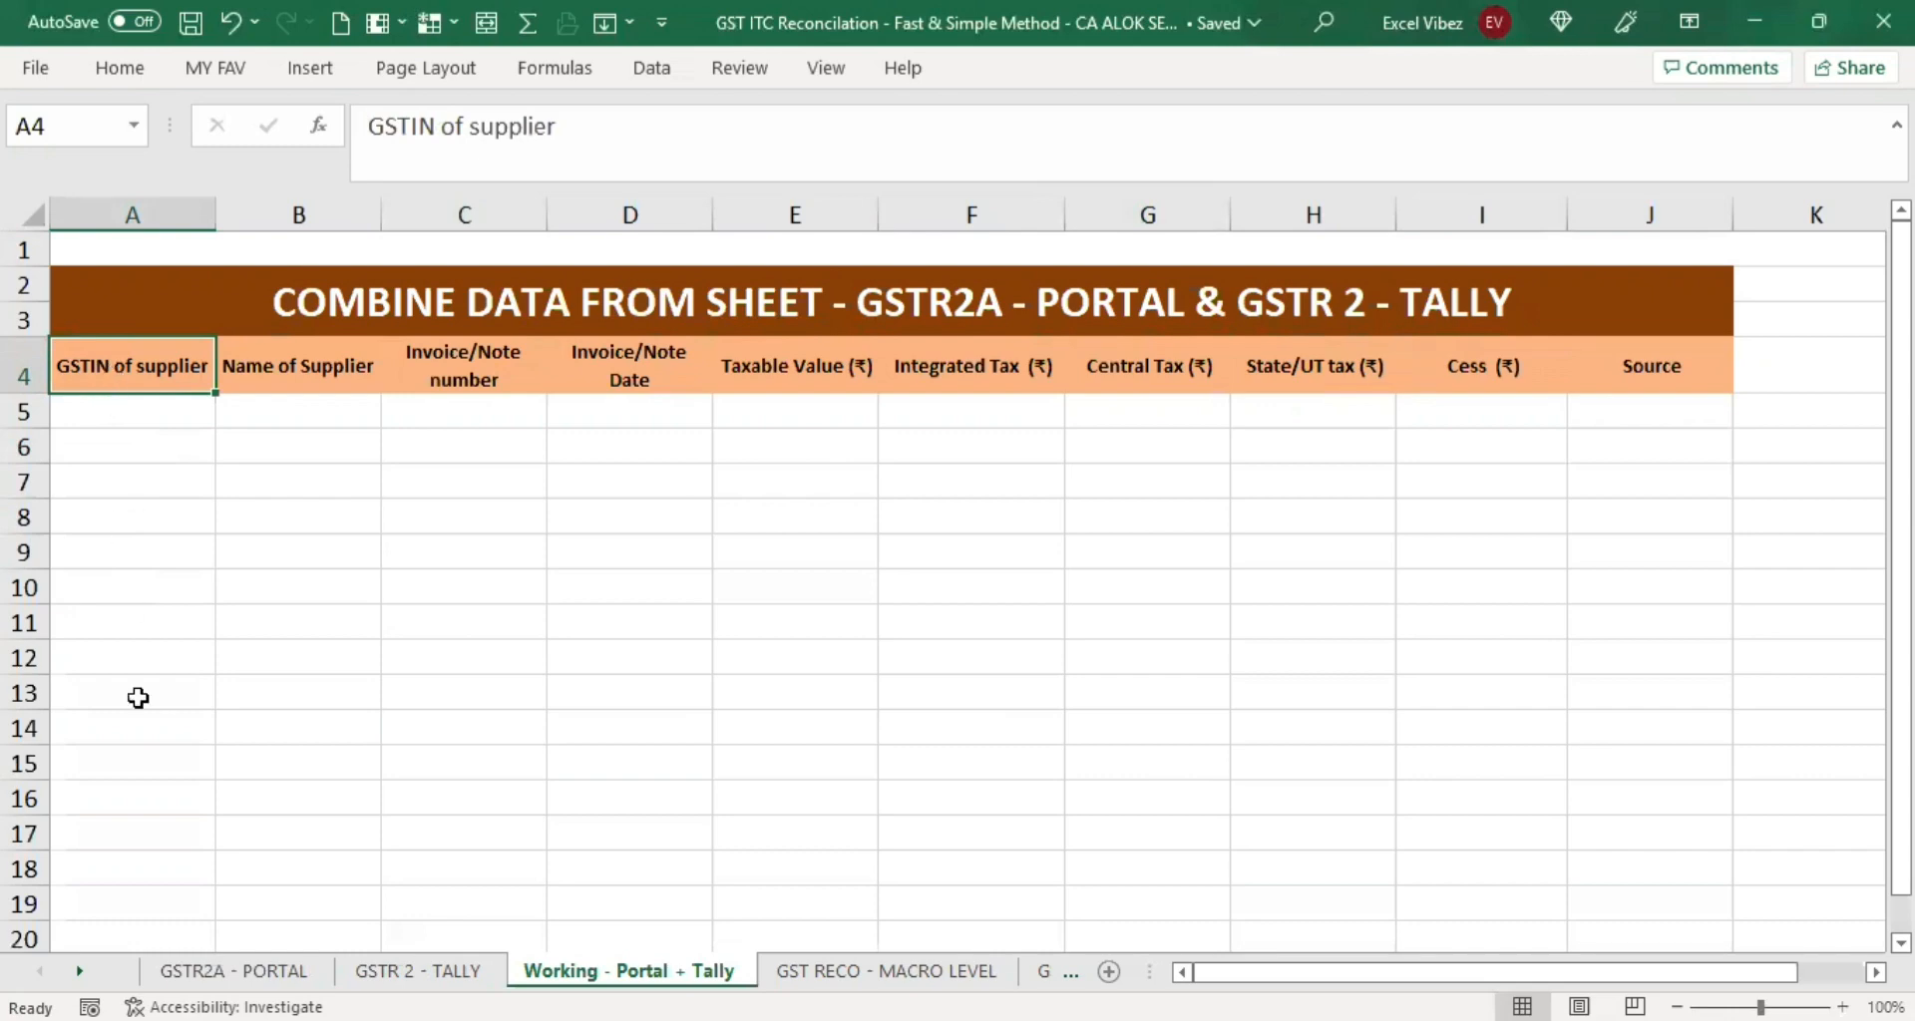
Copy all supplier GSTINs from A7 down on the GSTR2A - PORTAL sheet into the Working - Portal + Tally sheet, starting at A5.
click(199, 976)
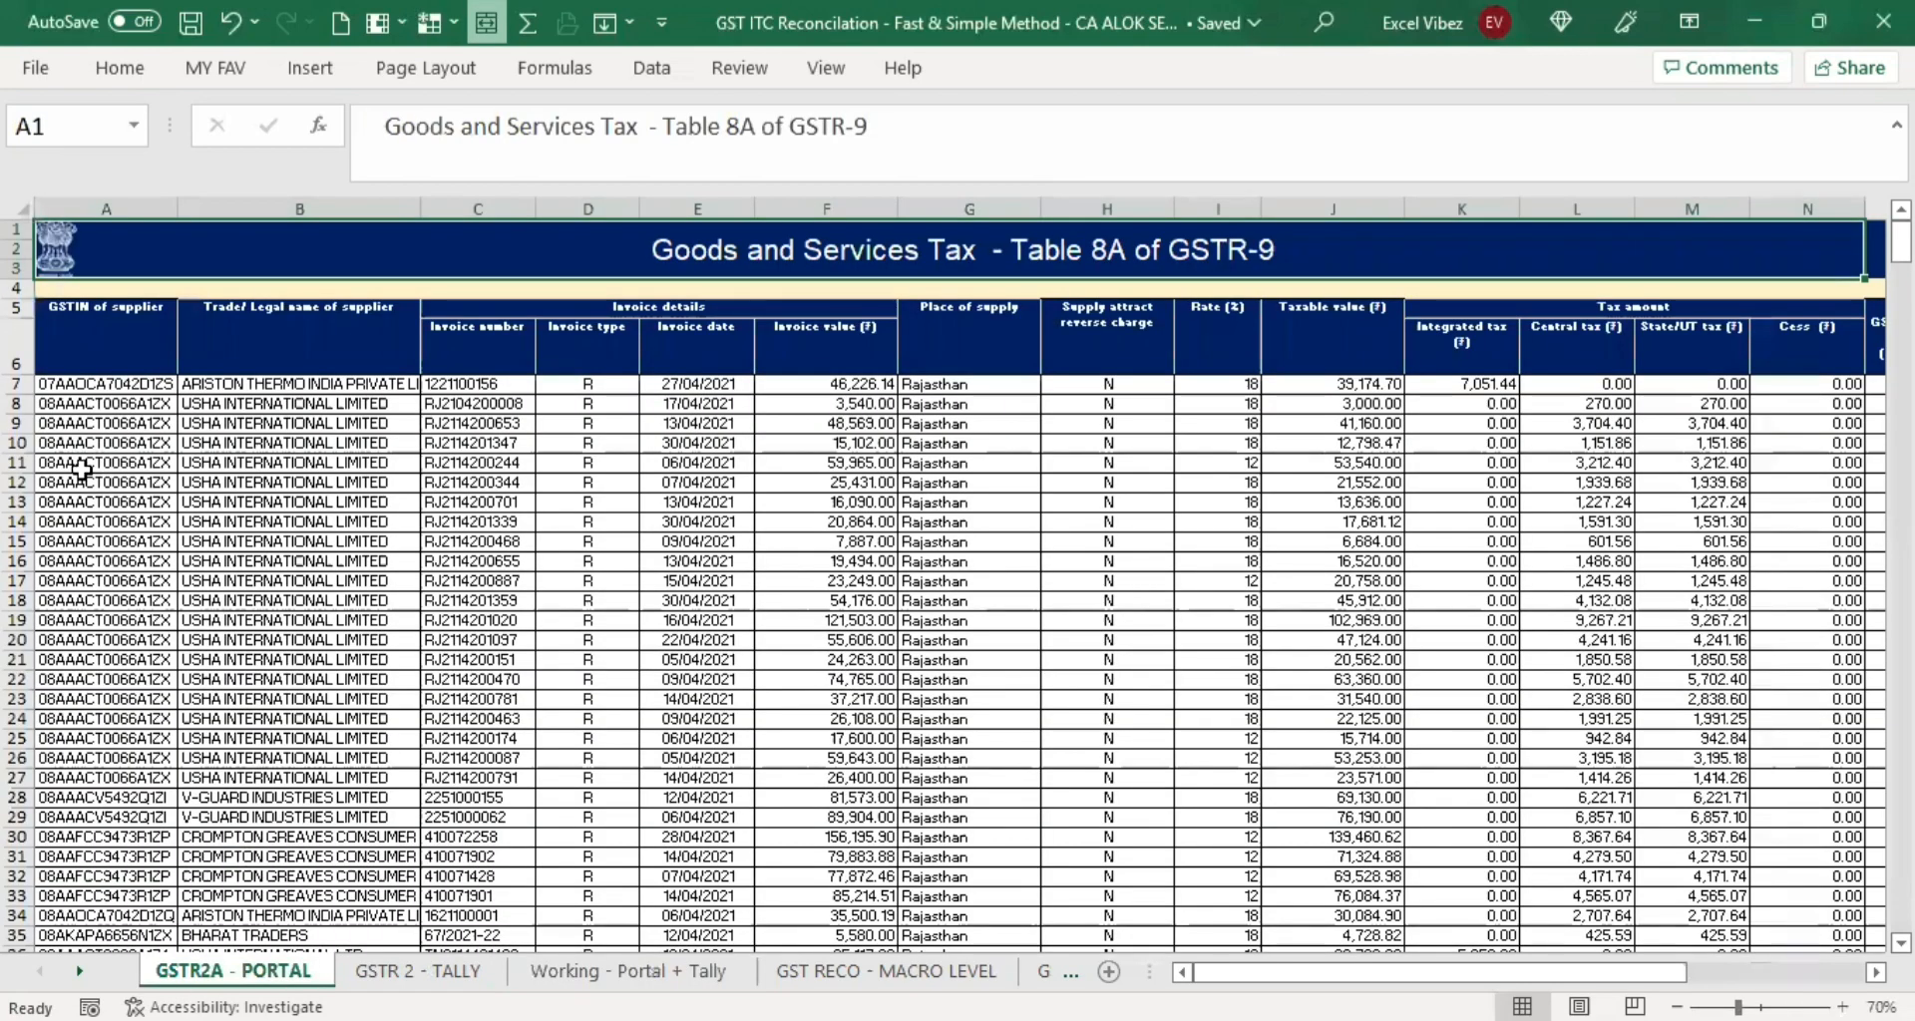
click(85, 385)
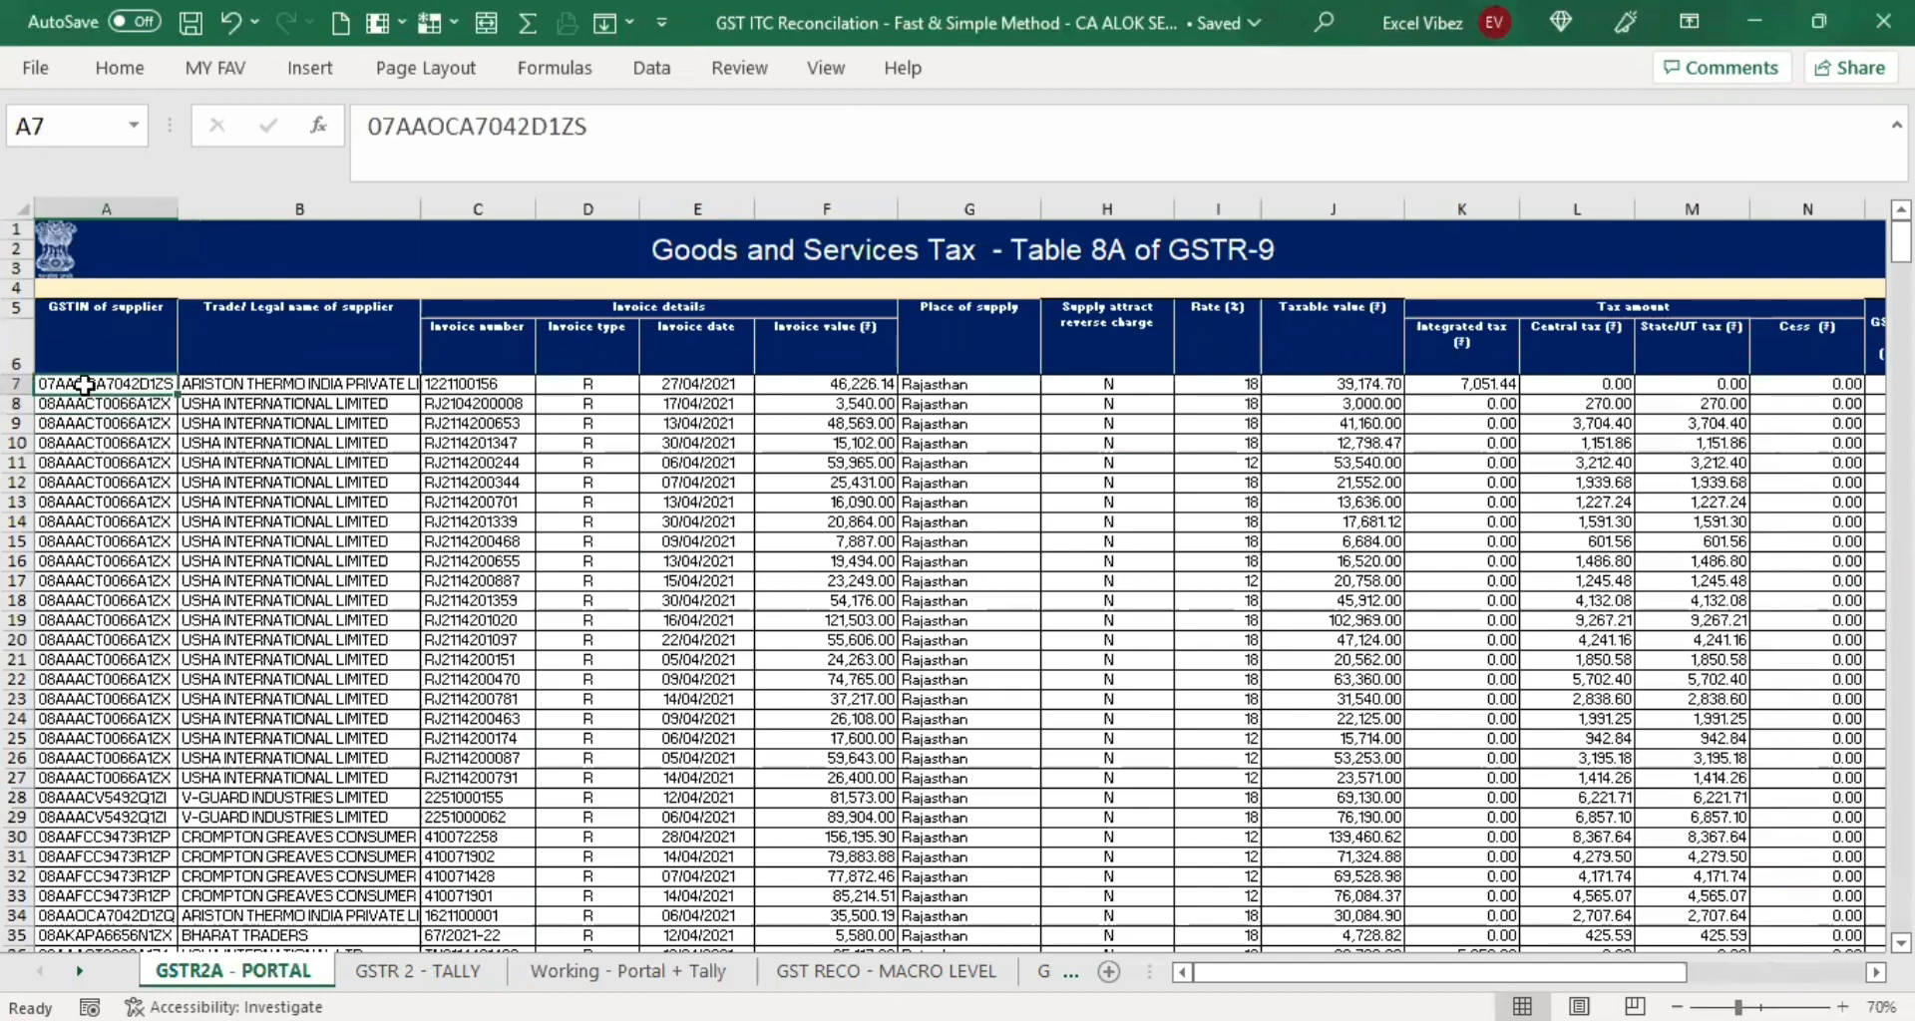
key(ctrl+shift+Down)
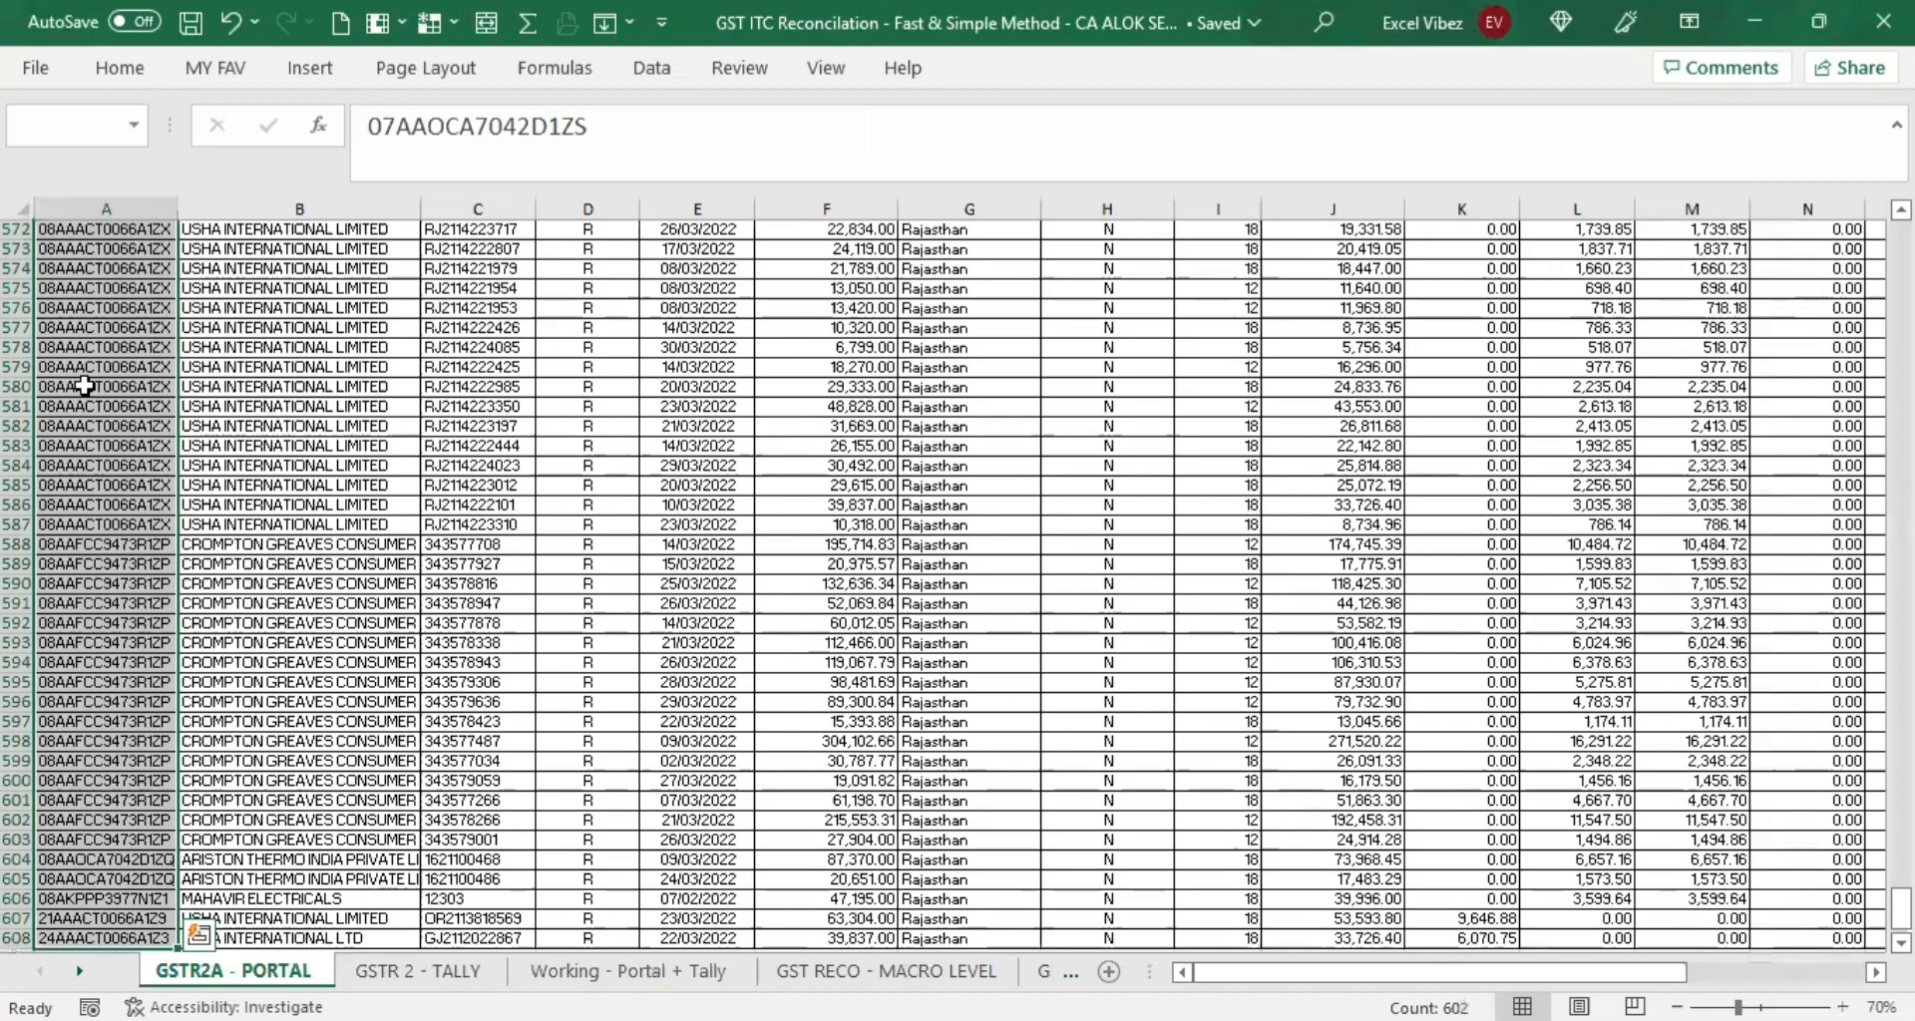
key(ctrl+c)
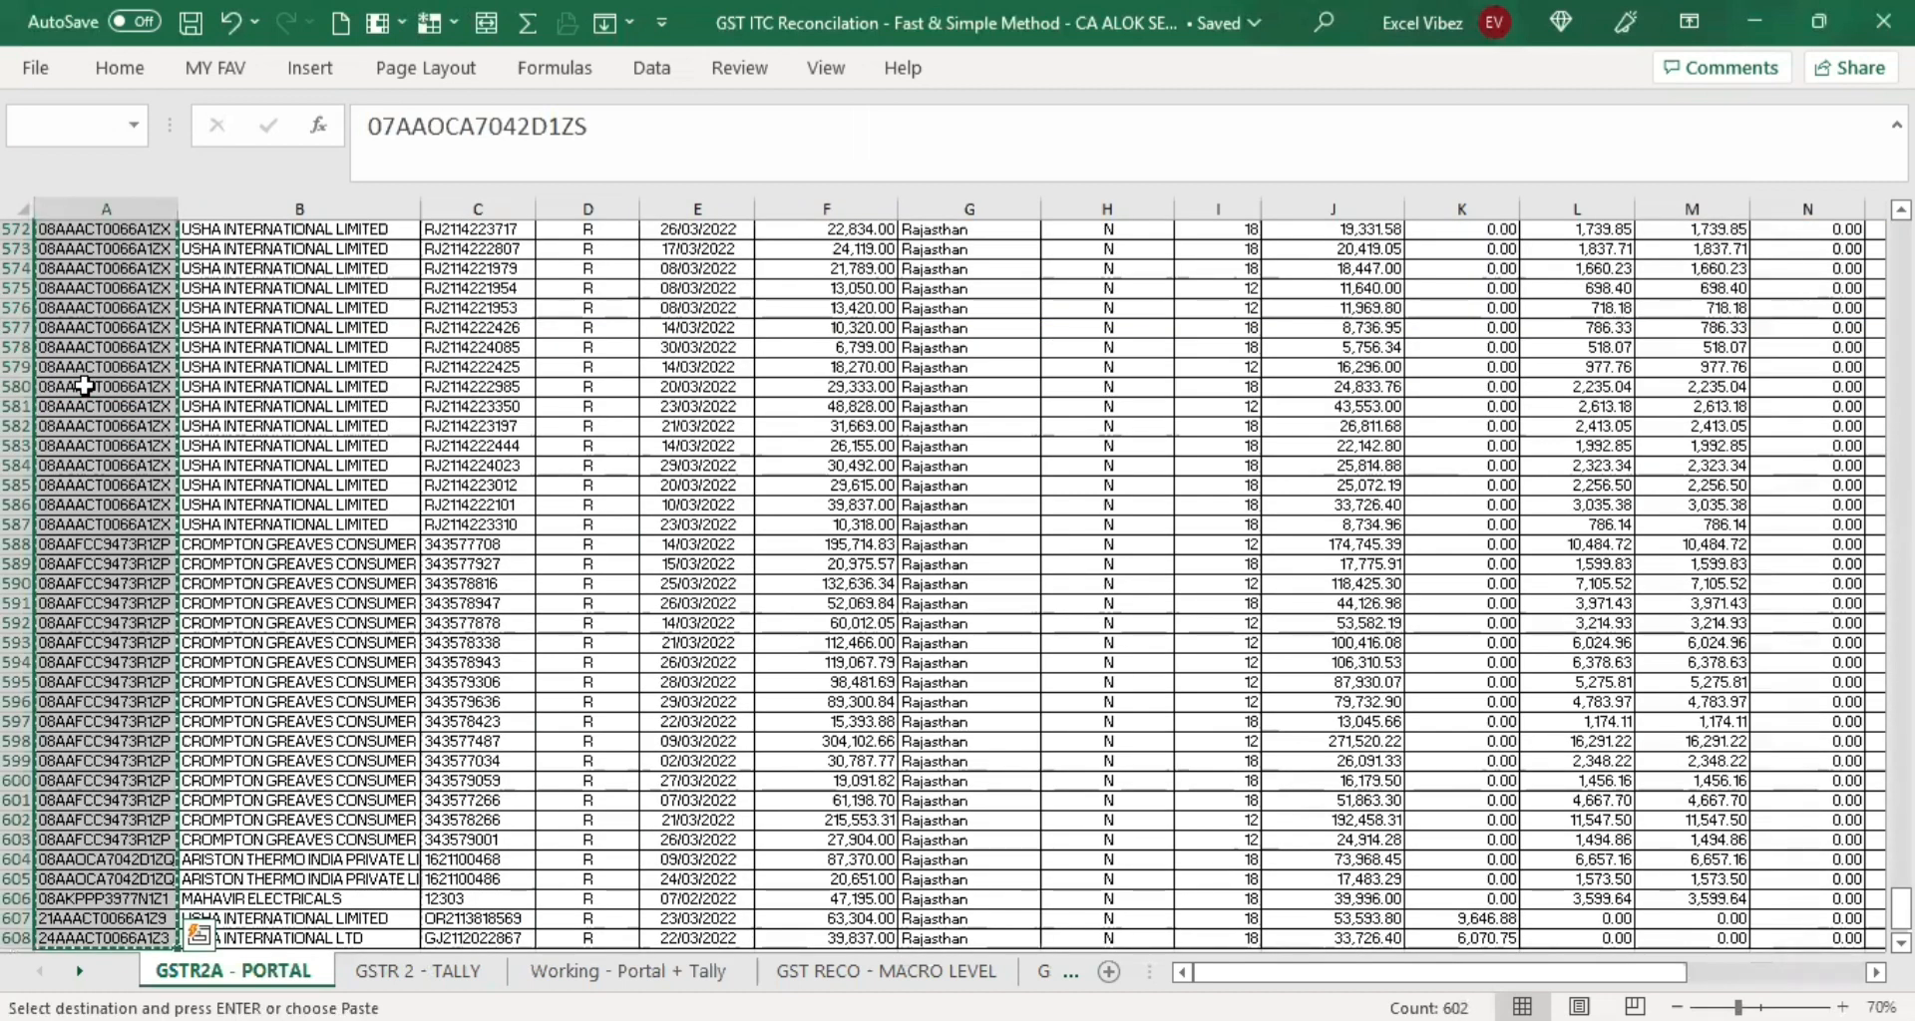
key(ctrl+Page_Down)
key(ctrl+Page_Down)
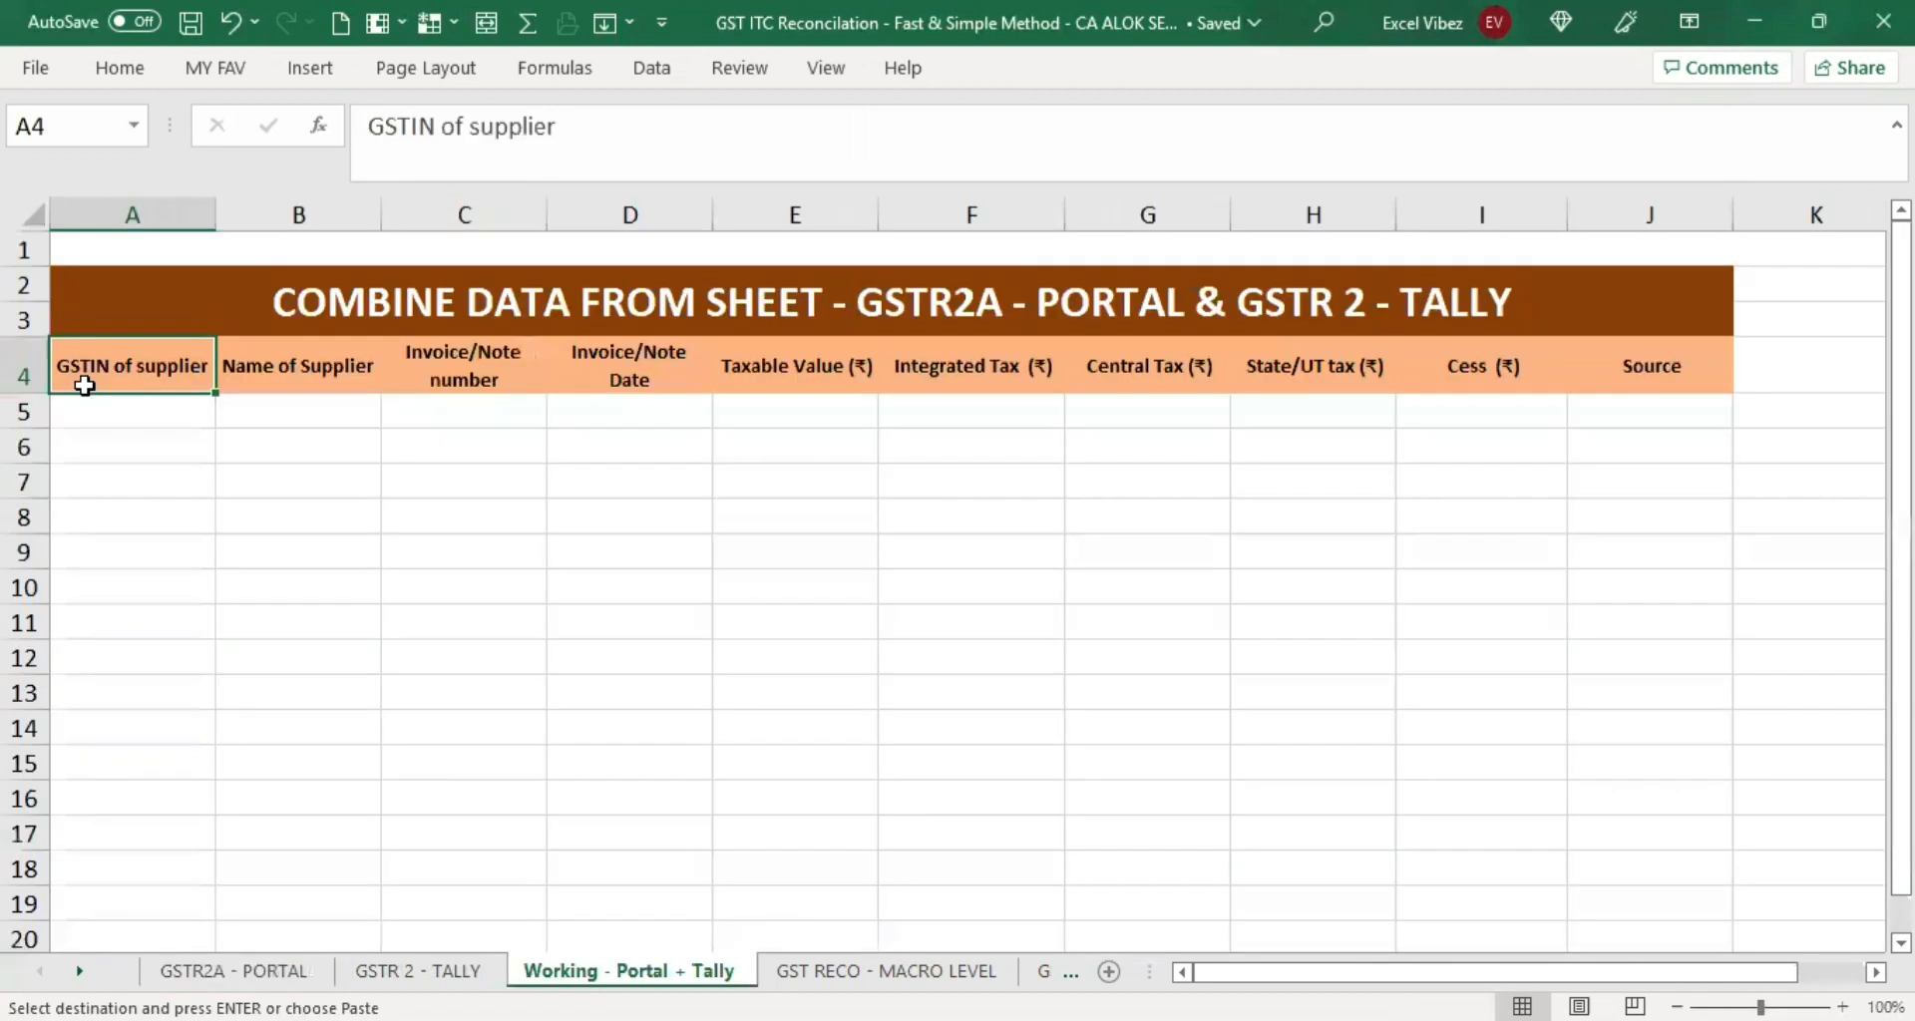
key(Down)
key(ctrl+v)
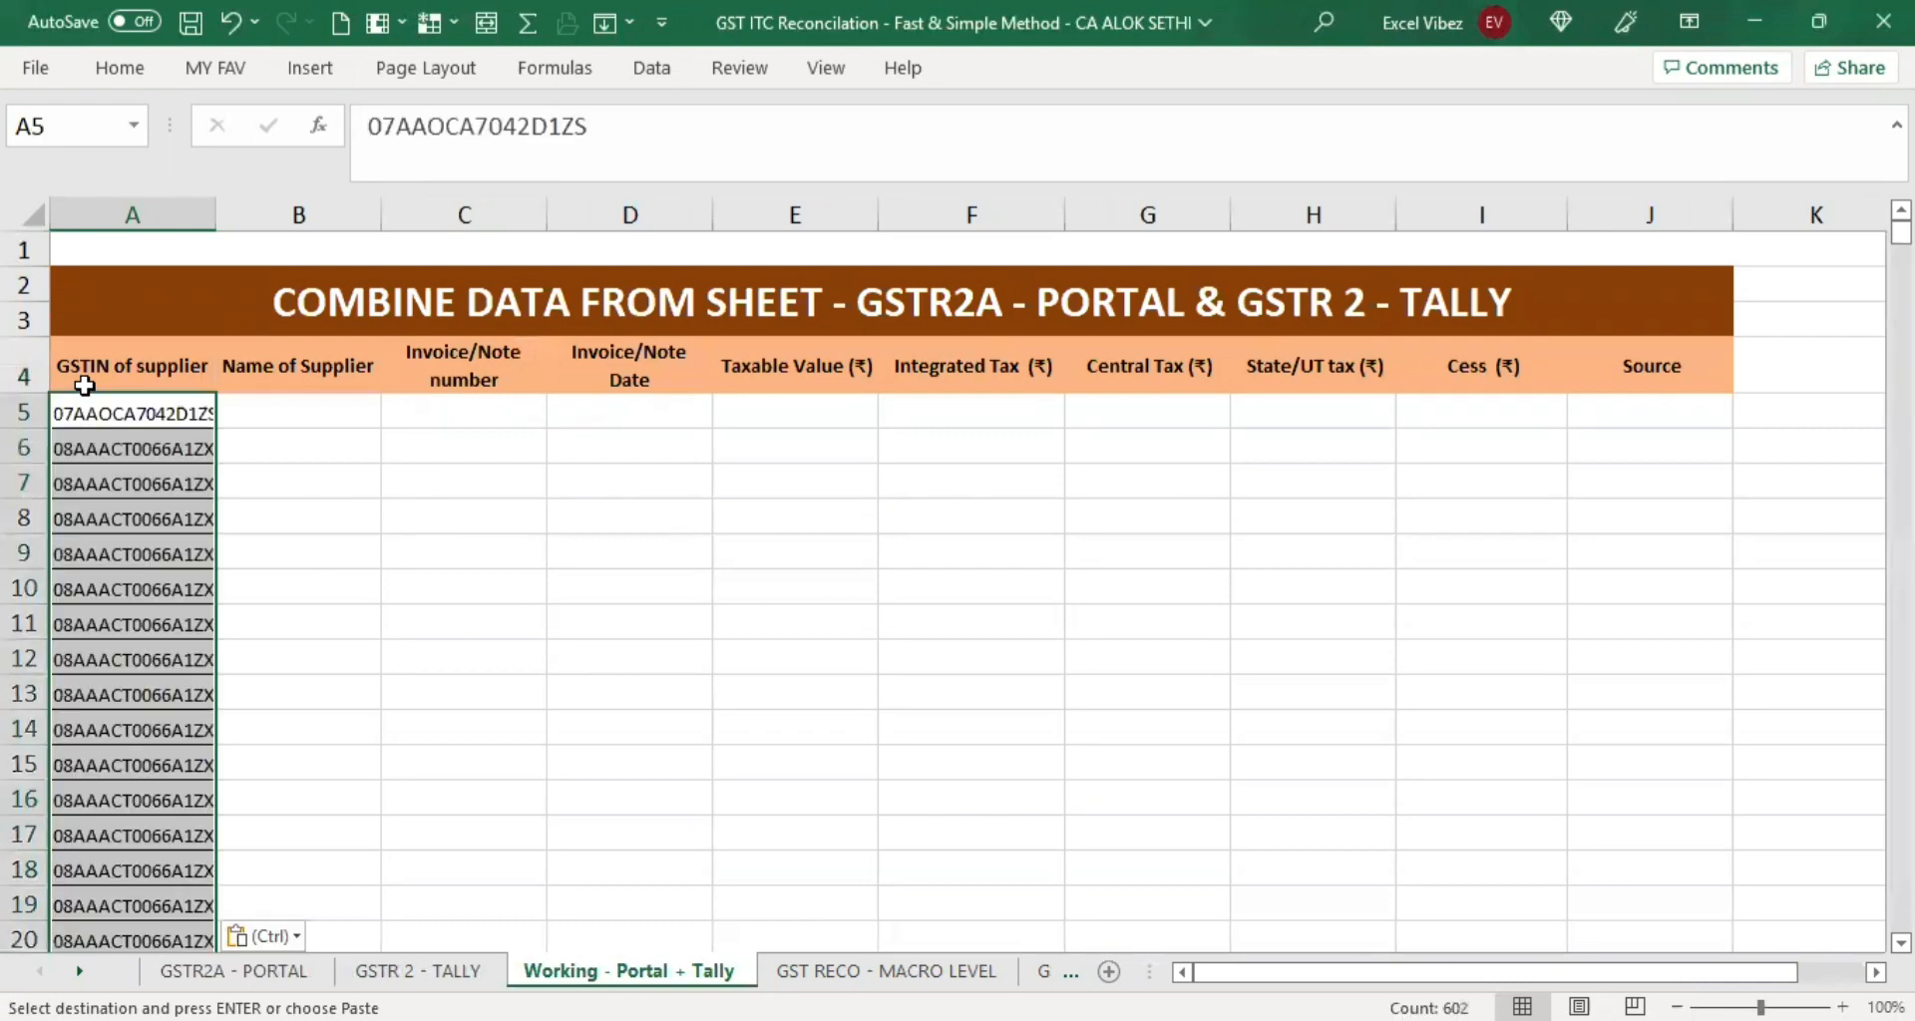
Fit the GSTIN of supplier column to its contents and slightly widen the Name of Supplier column.
key(Right)
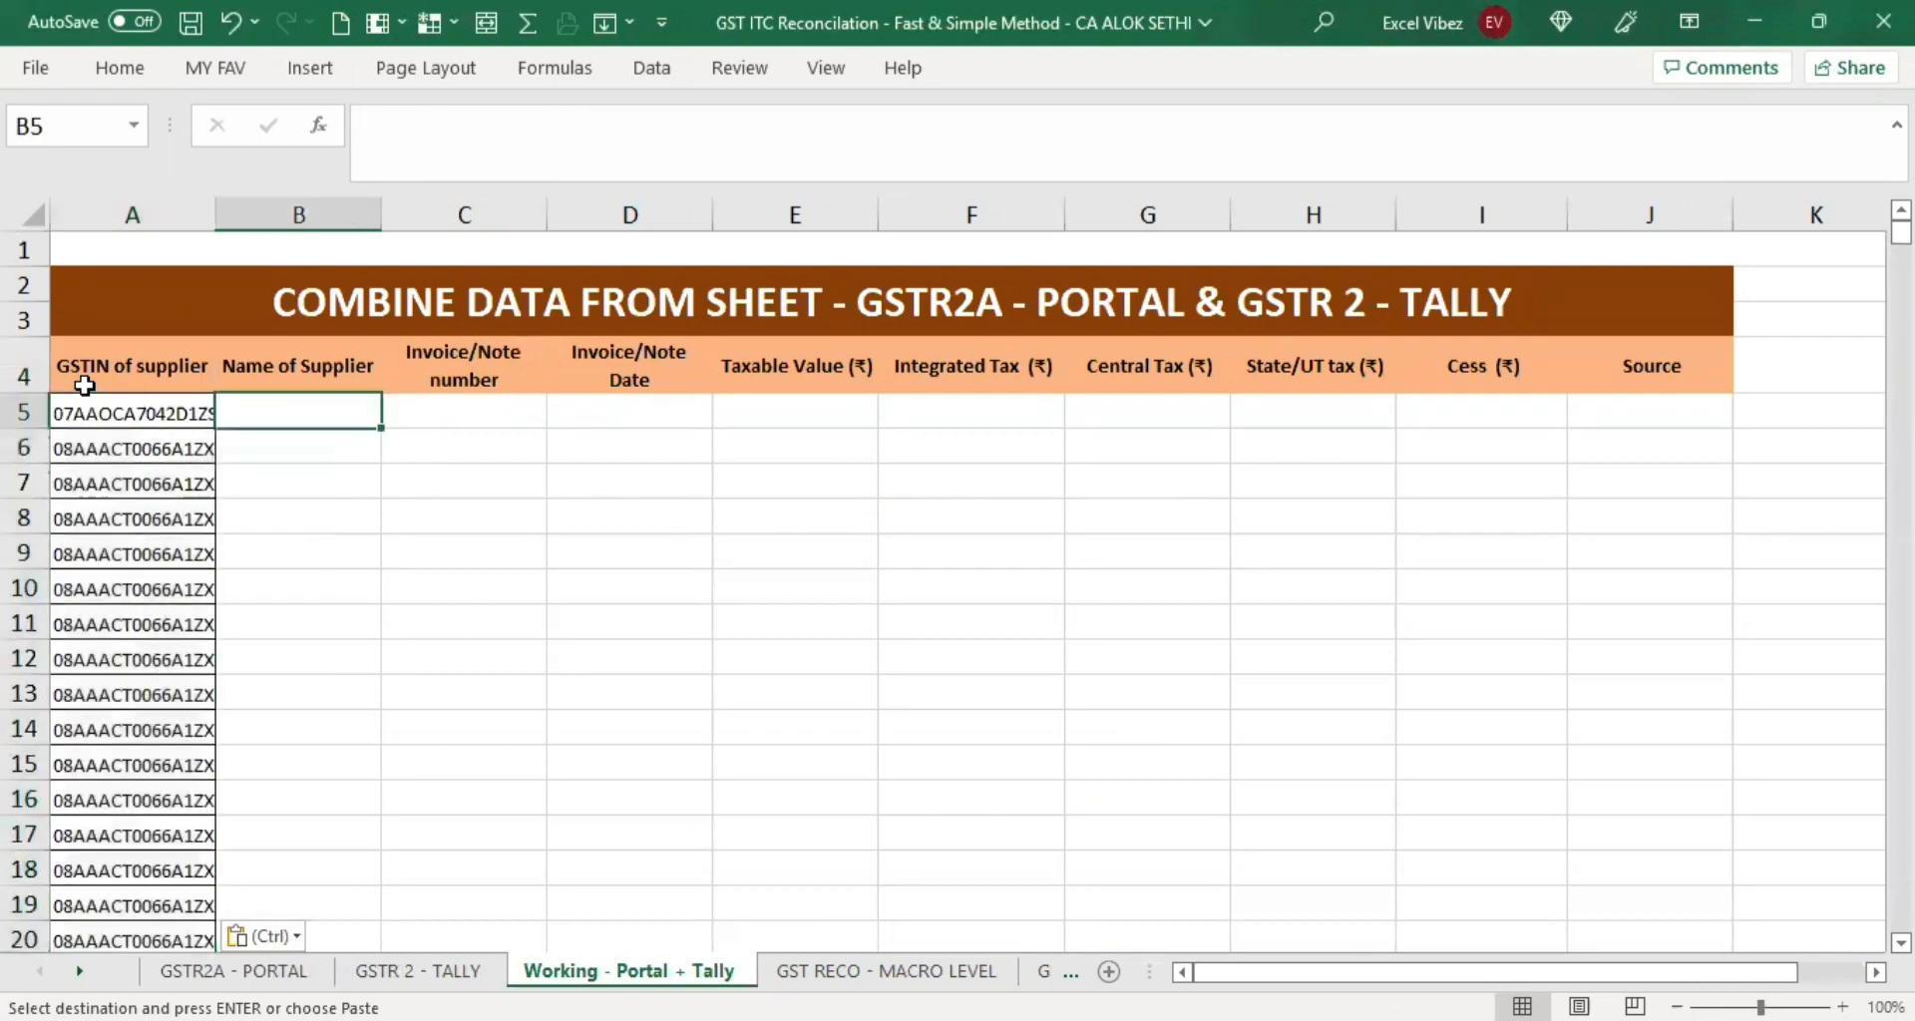
double_click(213, 214)
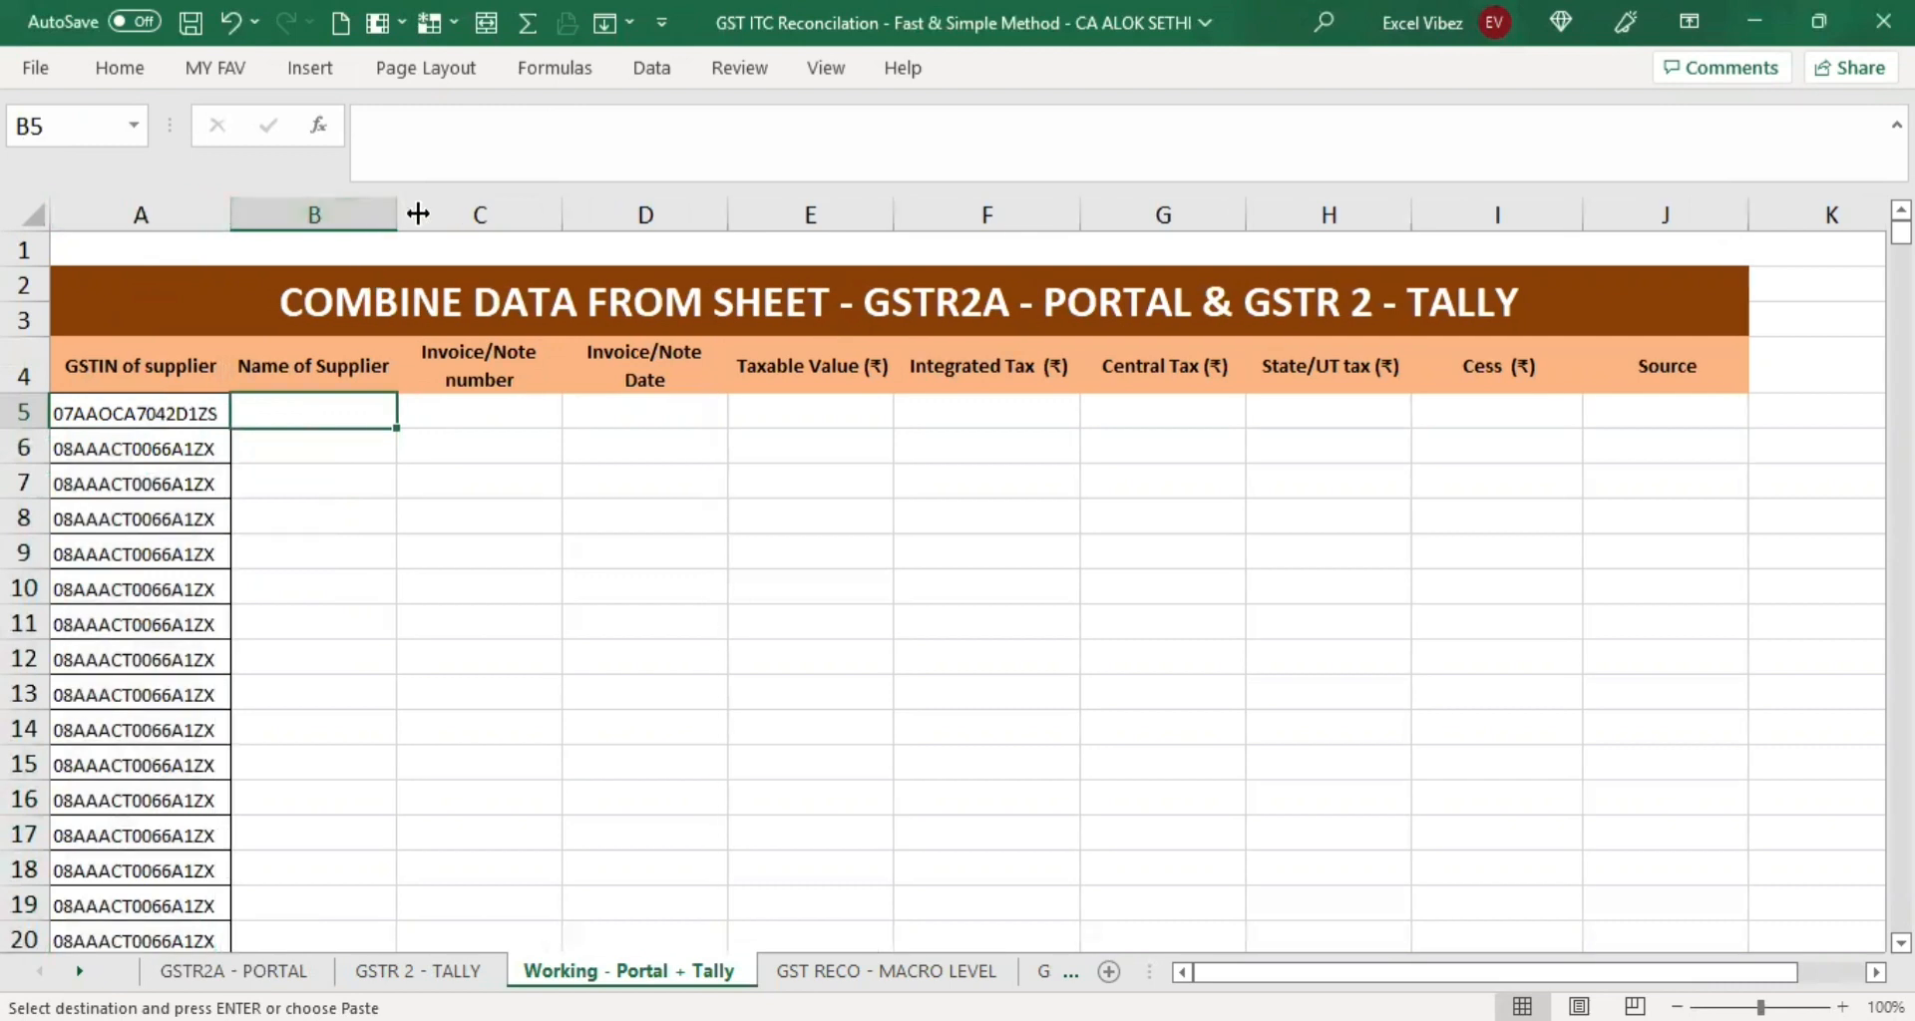
drag(404, 208, 417, 213)
Copy all supplier names from B7 down on the GSTR2A - PORTAL sheet into the working sheet at B5, and fit column B to its contents.
key(ctrl+Page_Up)
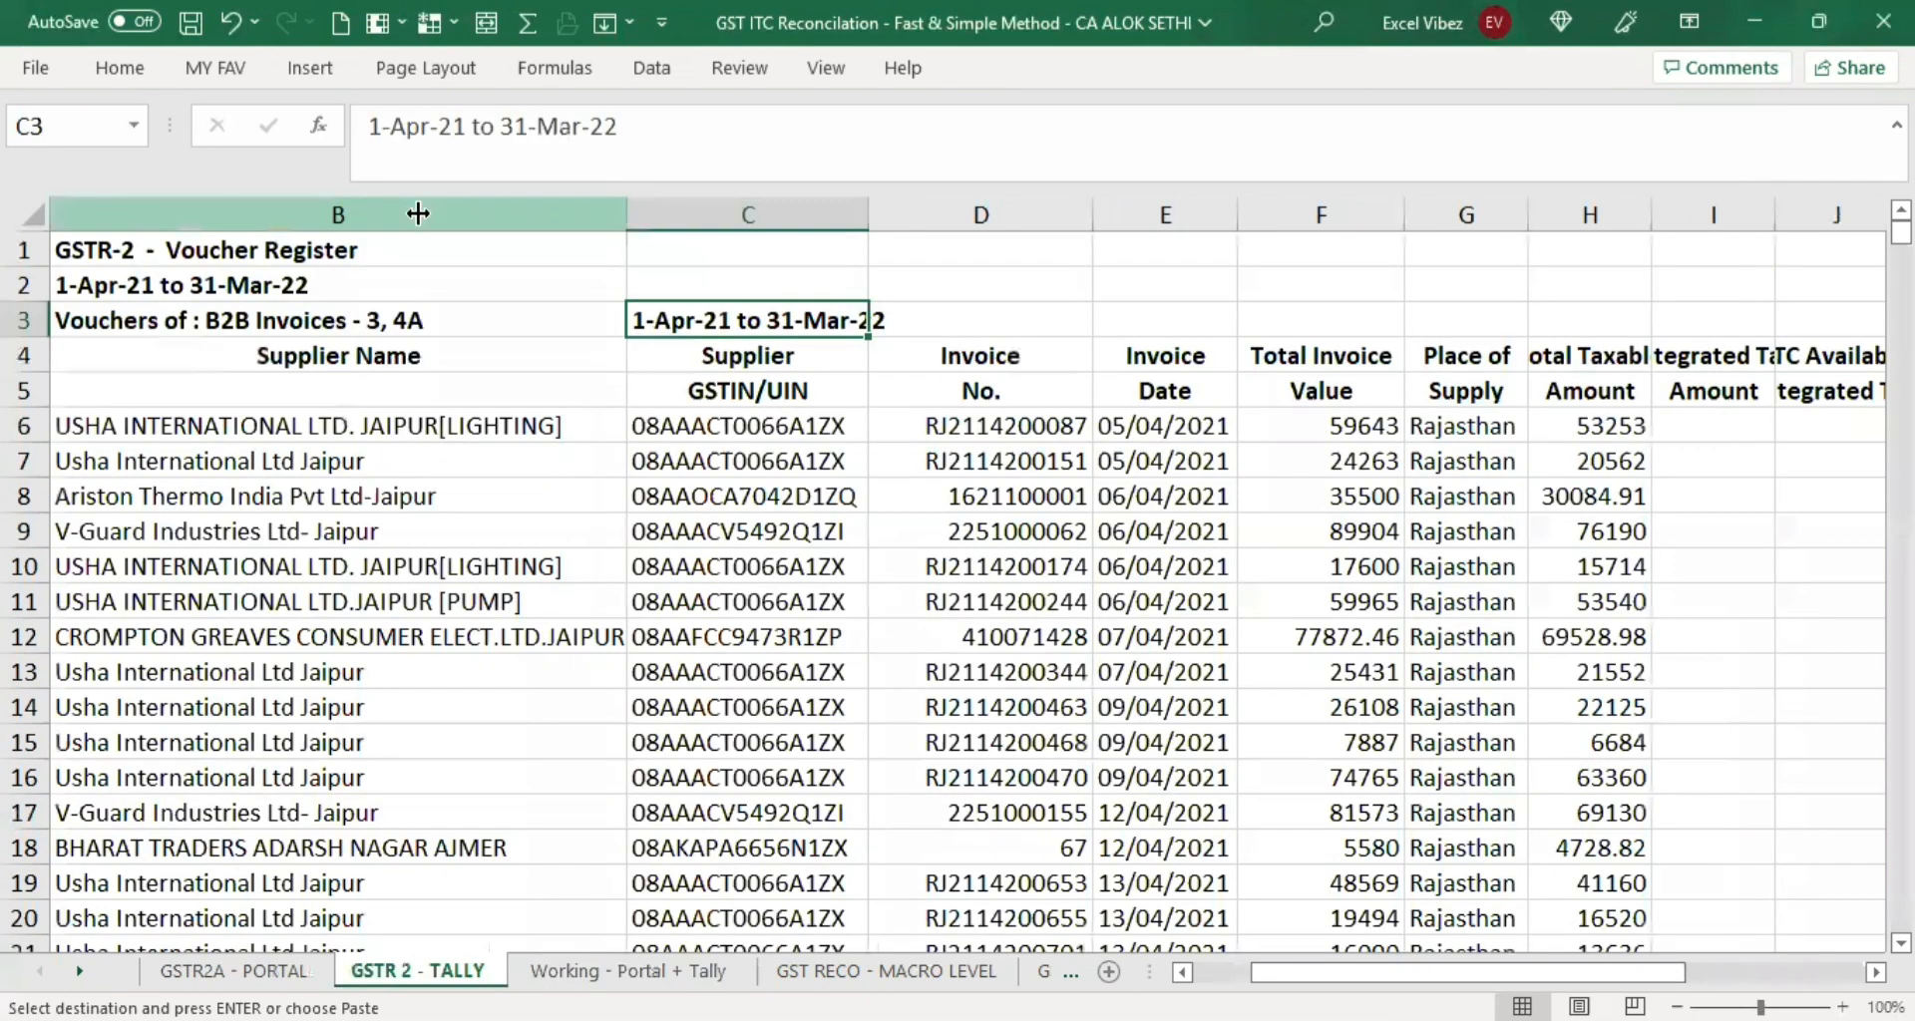
key(ctrl+Page_Up)
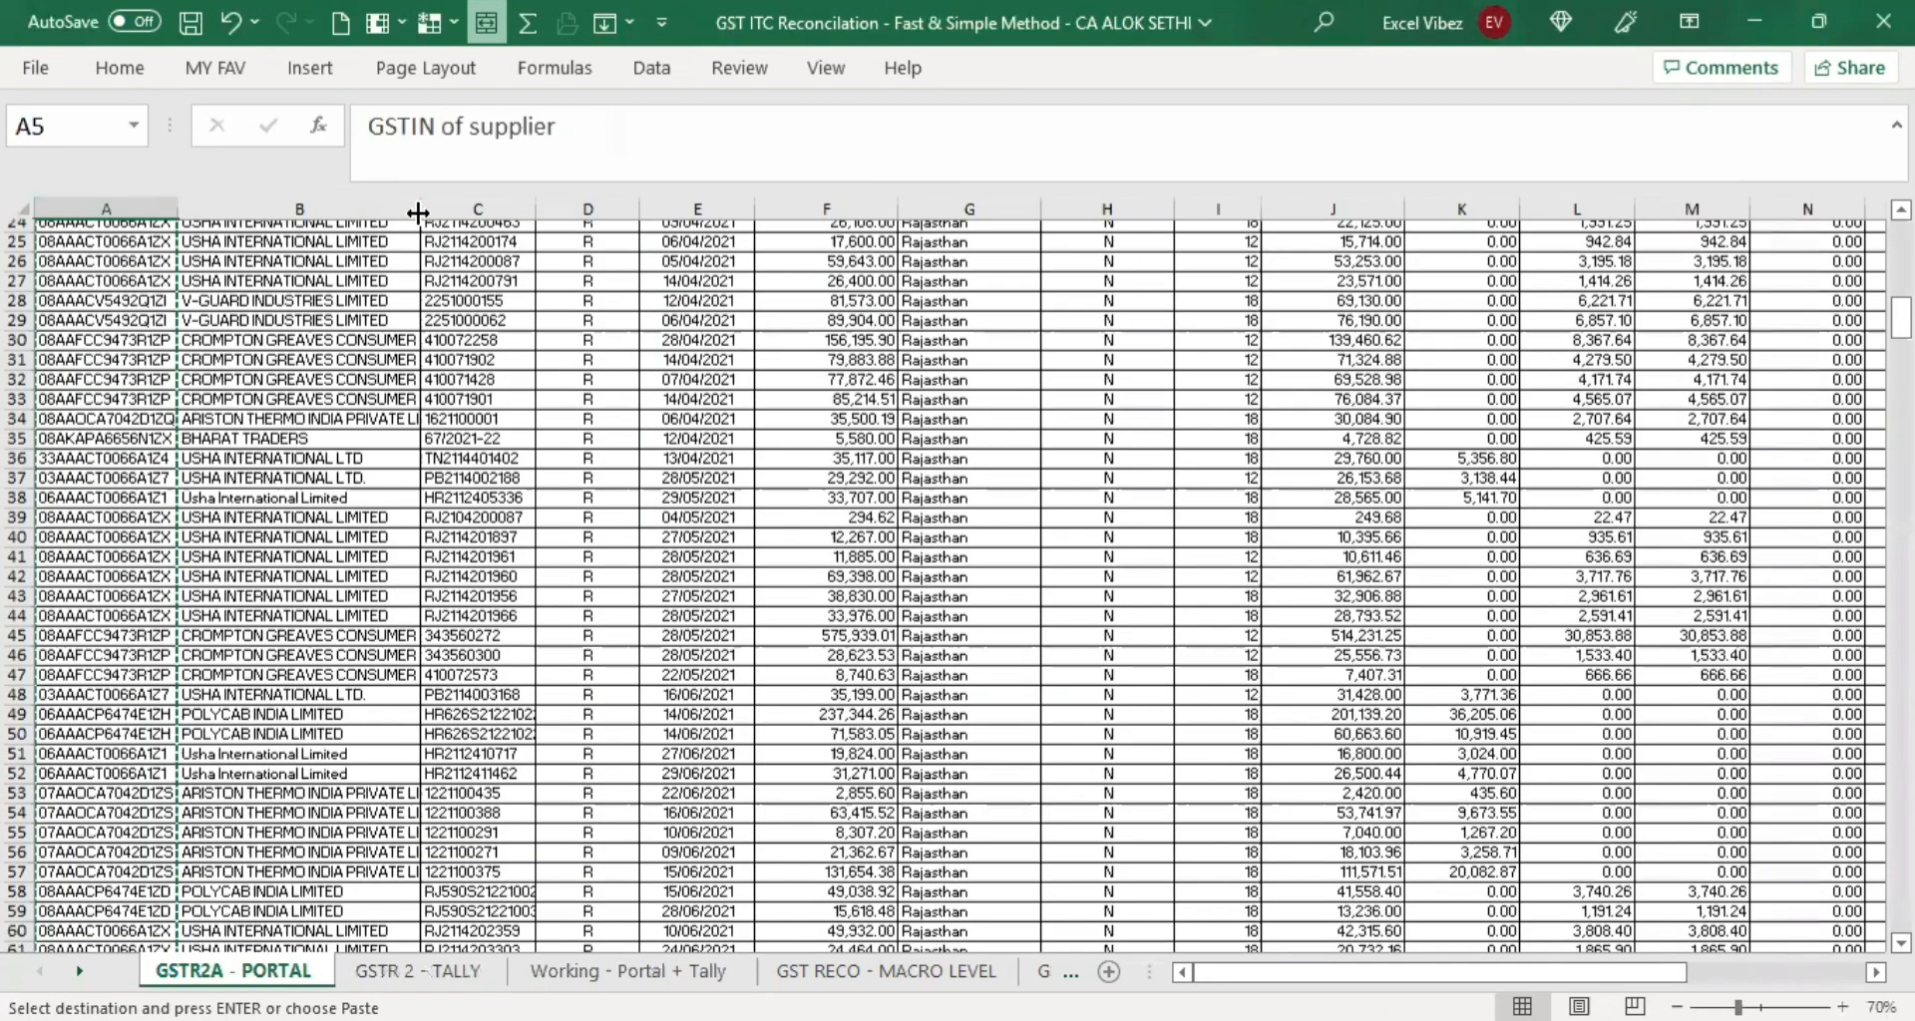
key(Right)
key(Down)
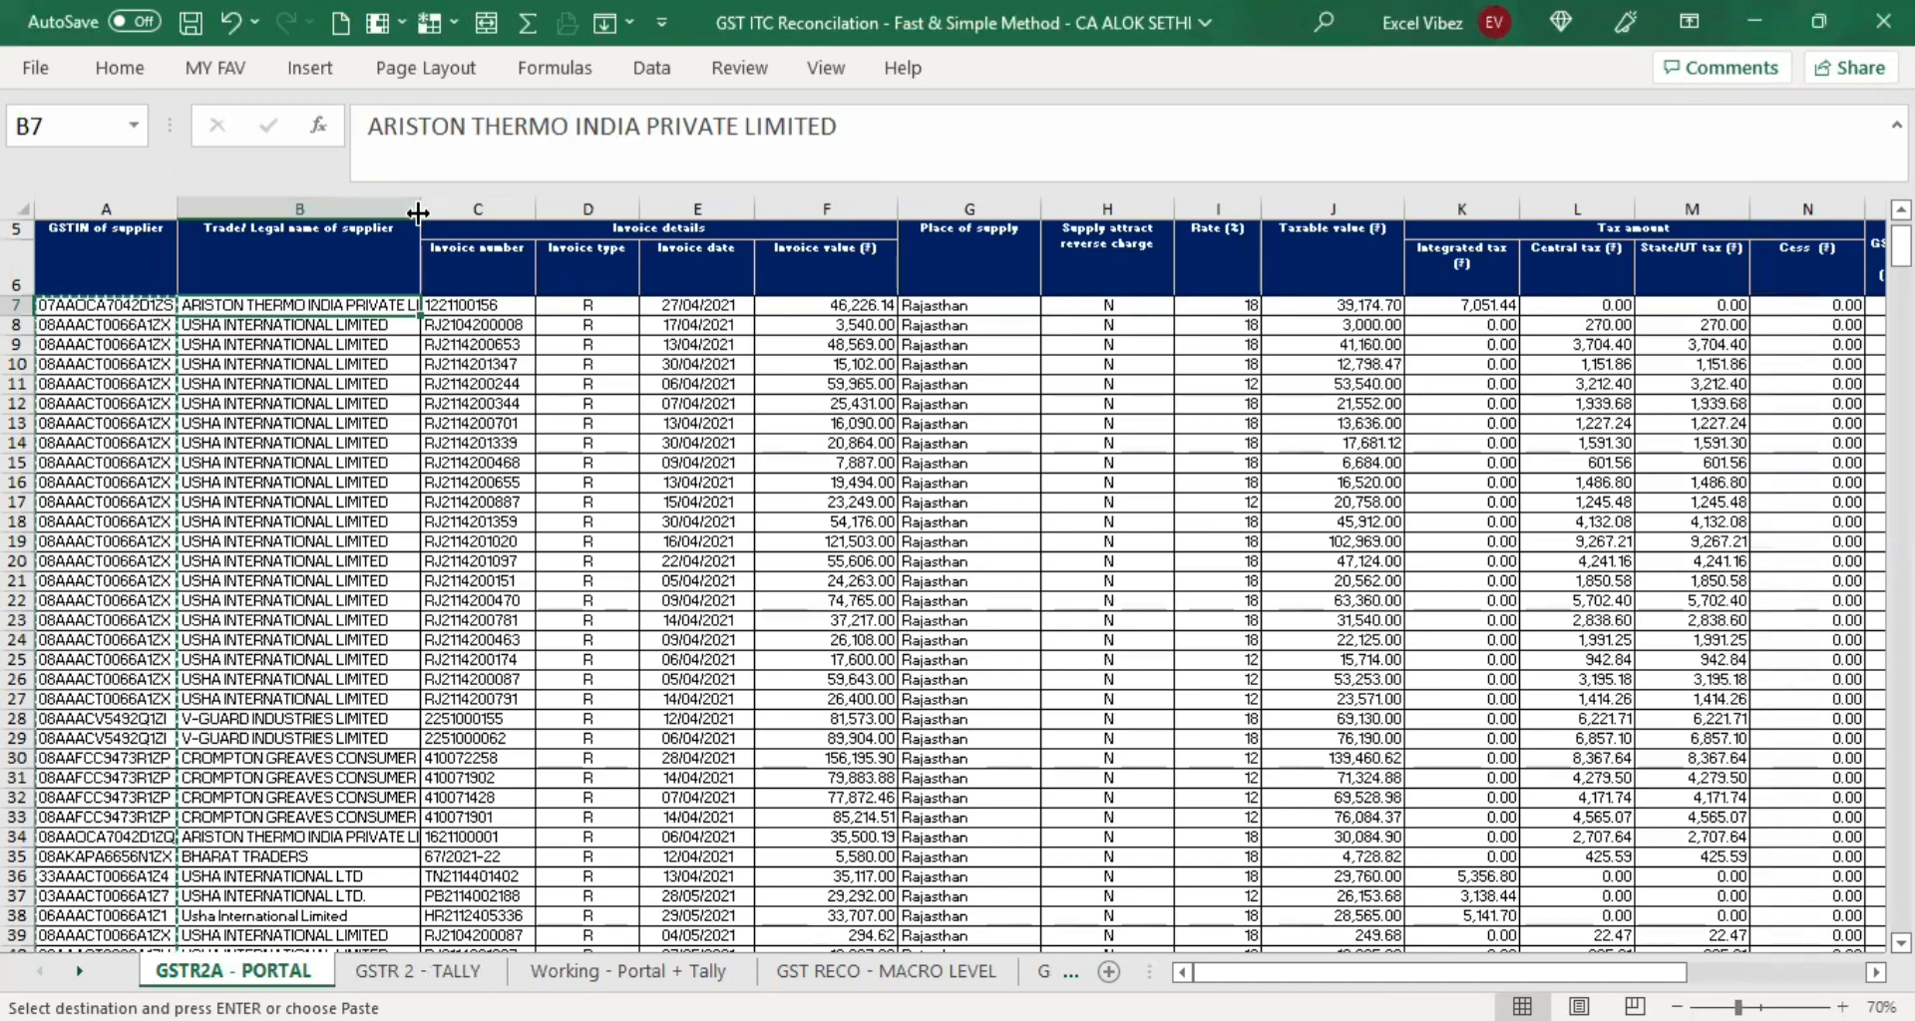
key(ctrl+shift+Down)
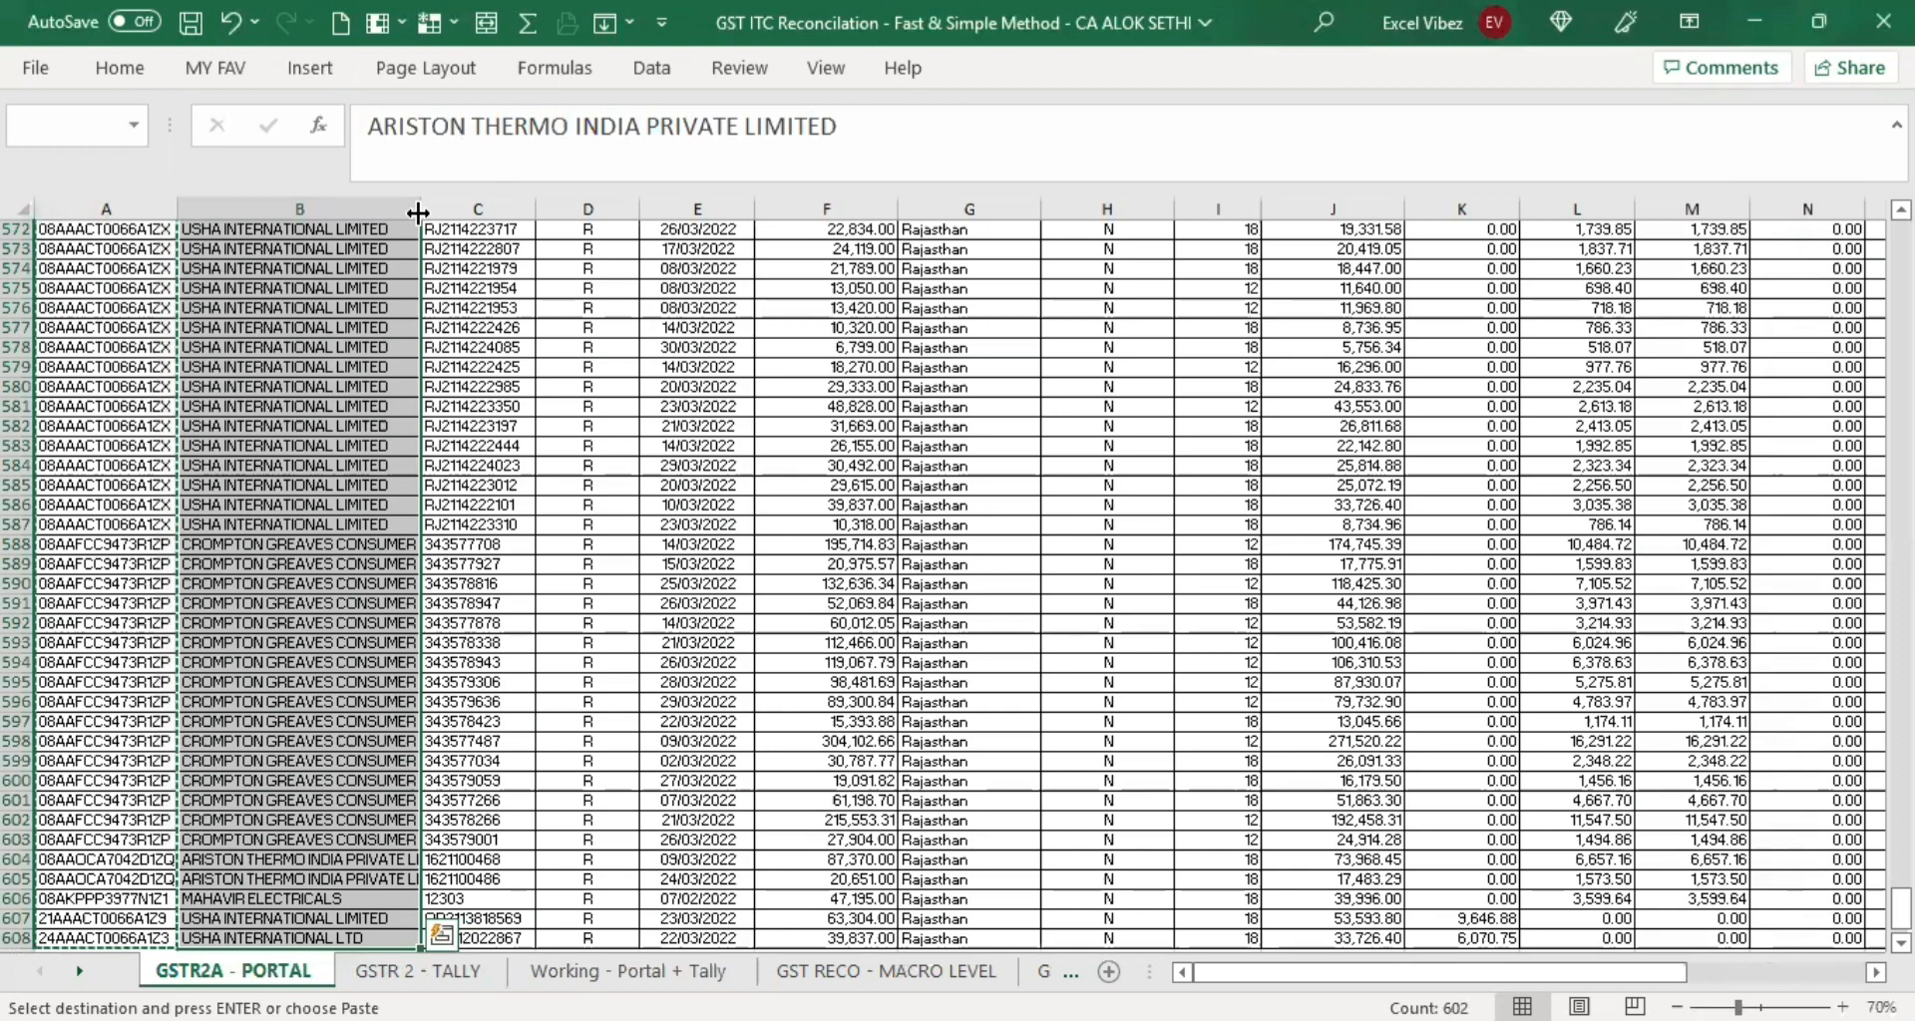
key(ctrl+c)
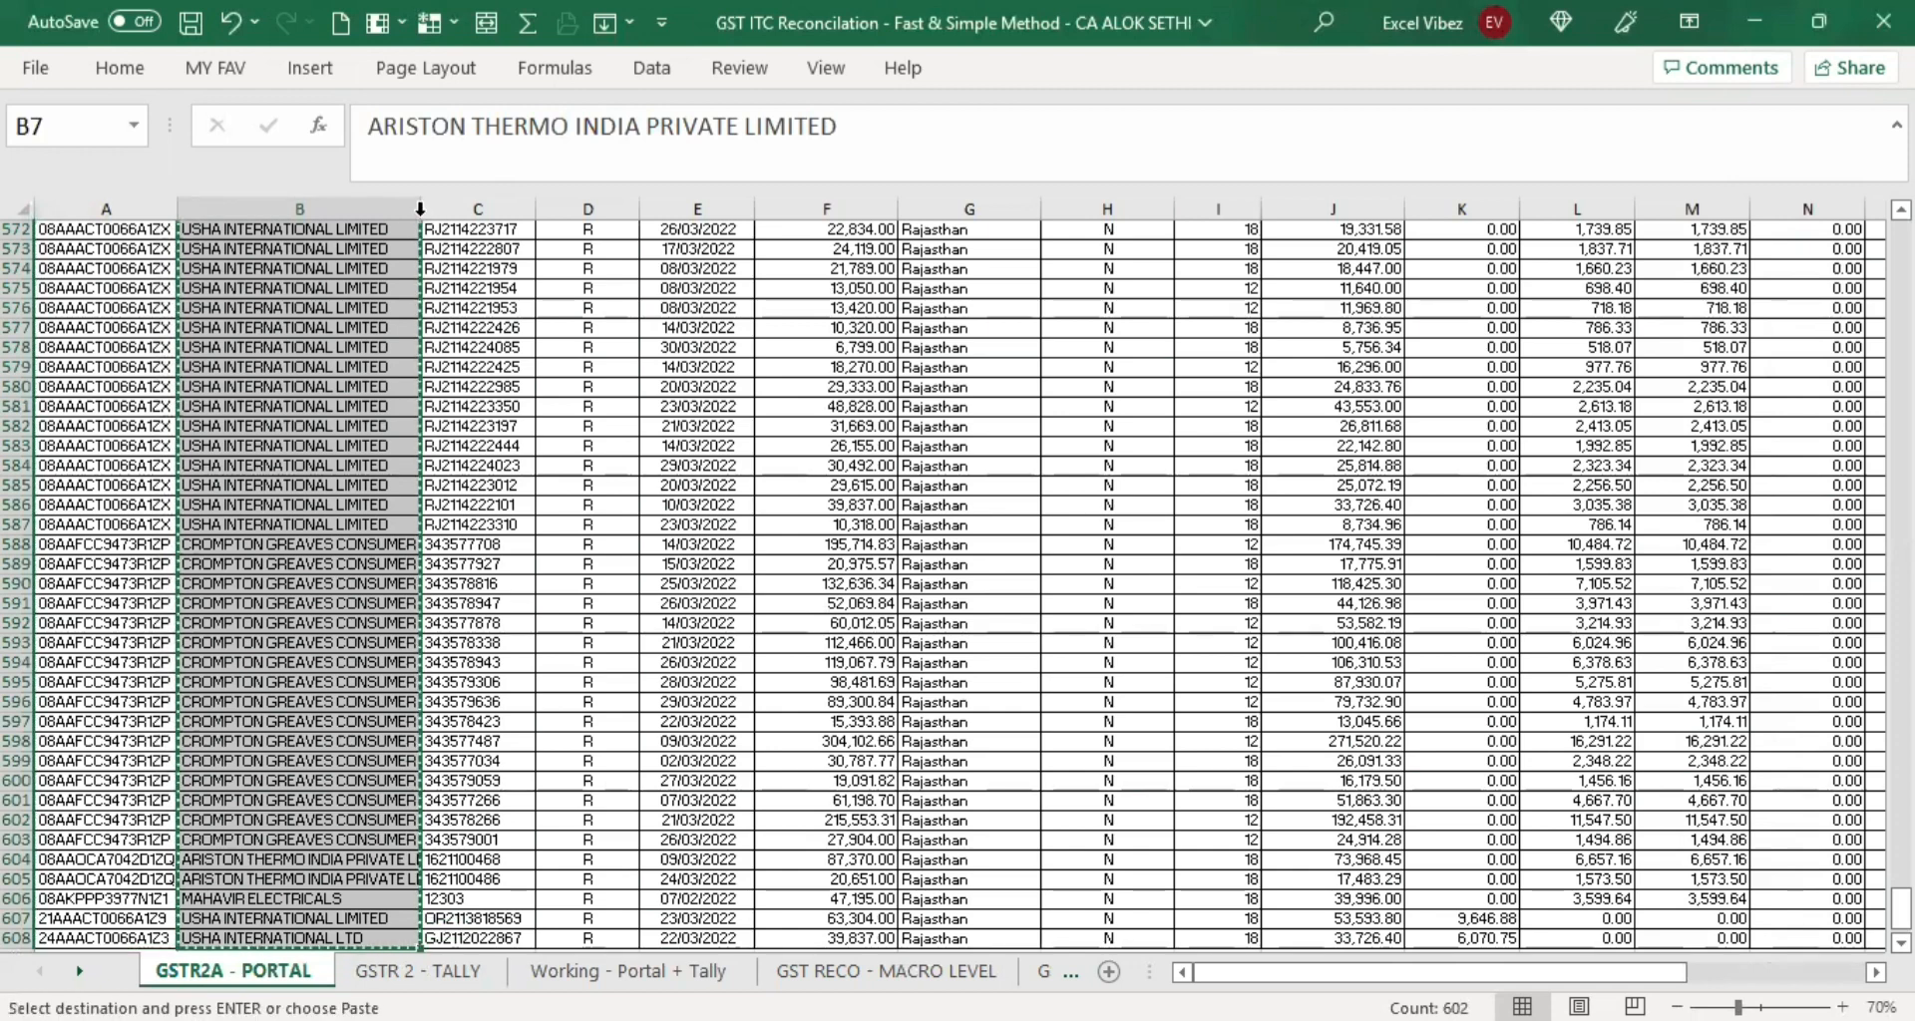
key(ctrl+Page_Down)
key(ctrl+Page_Down)
key(ctrl+v)
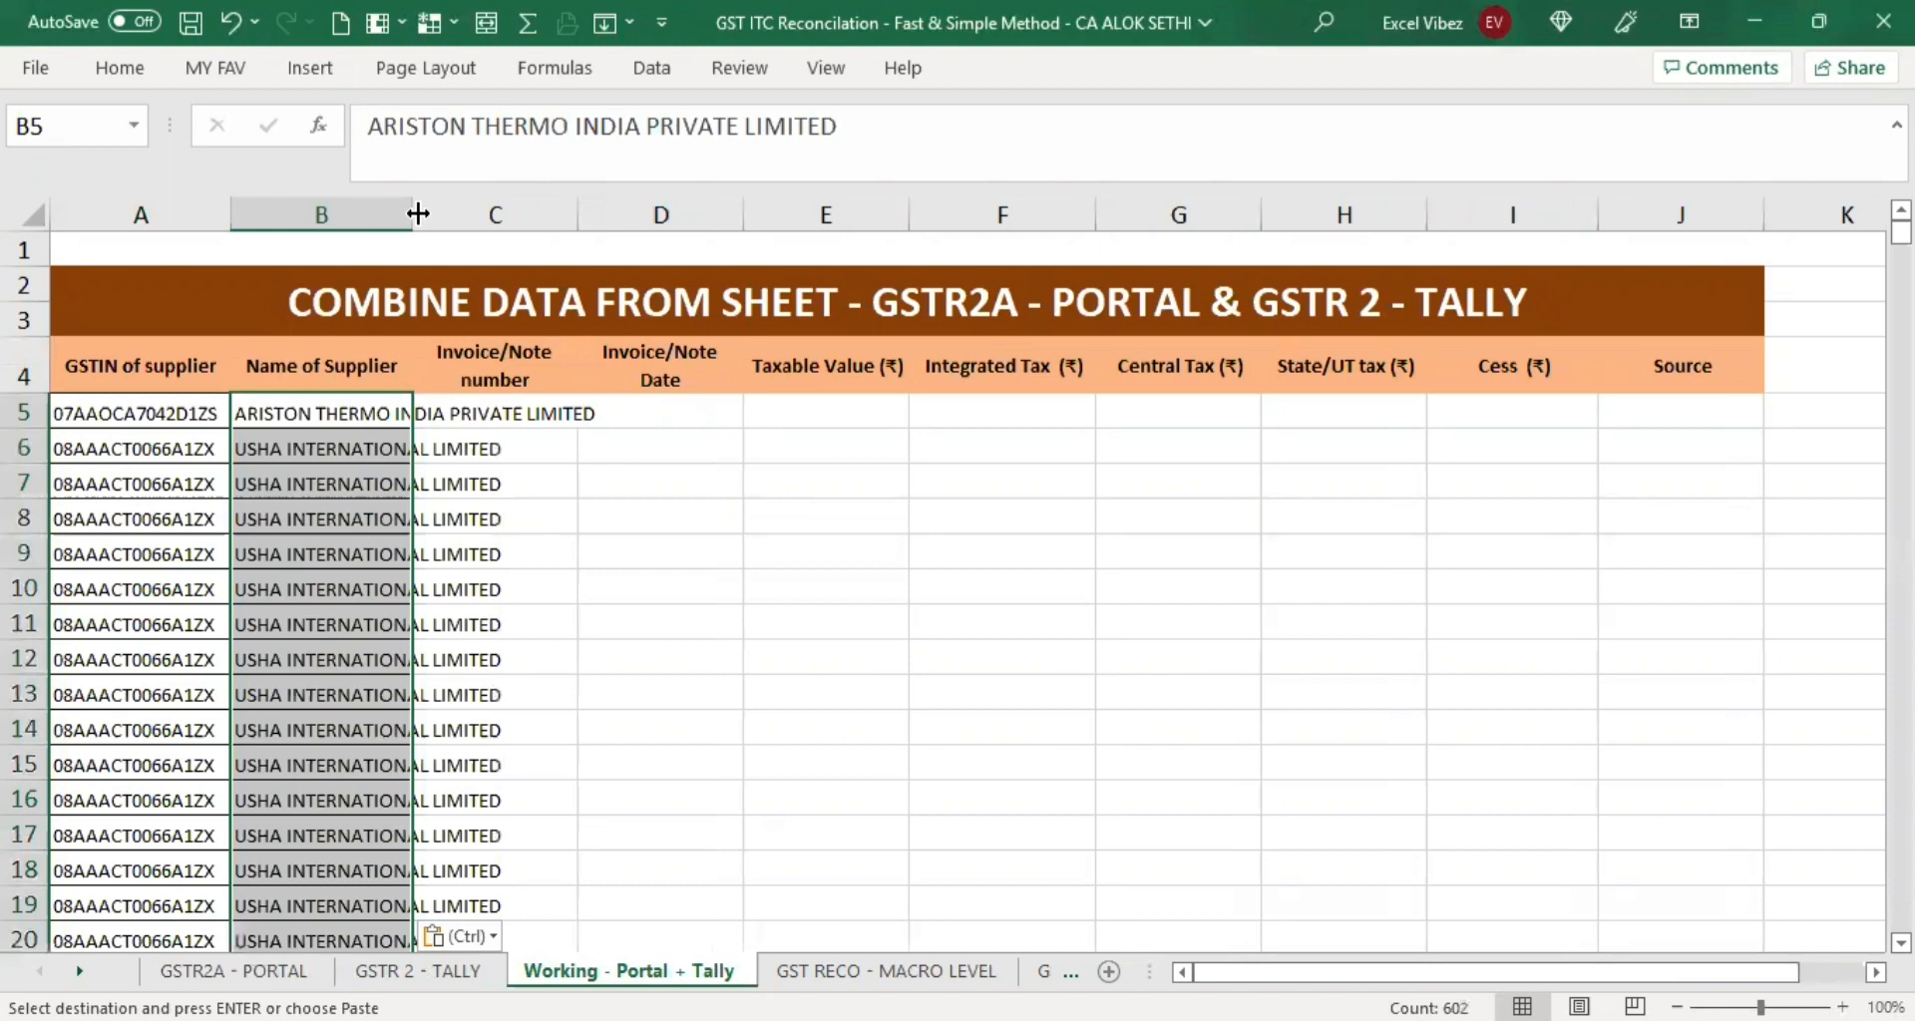
double_click(418, 214)
click(806, 413)
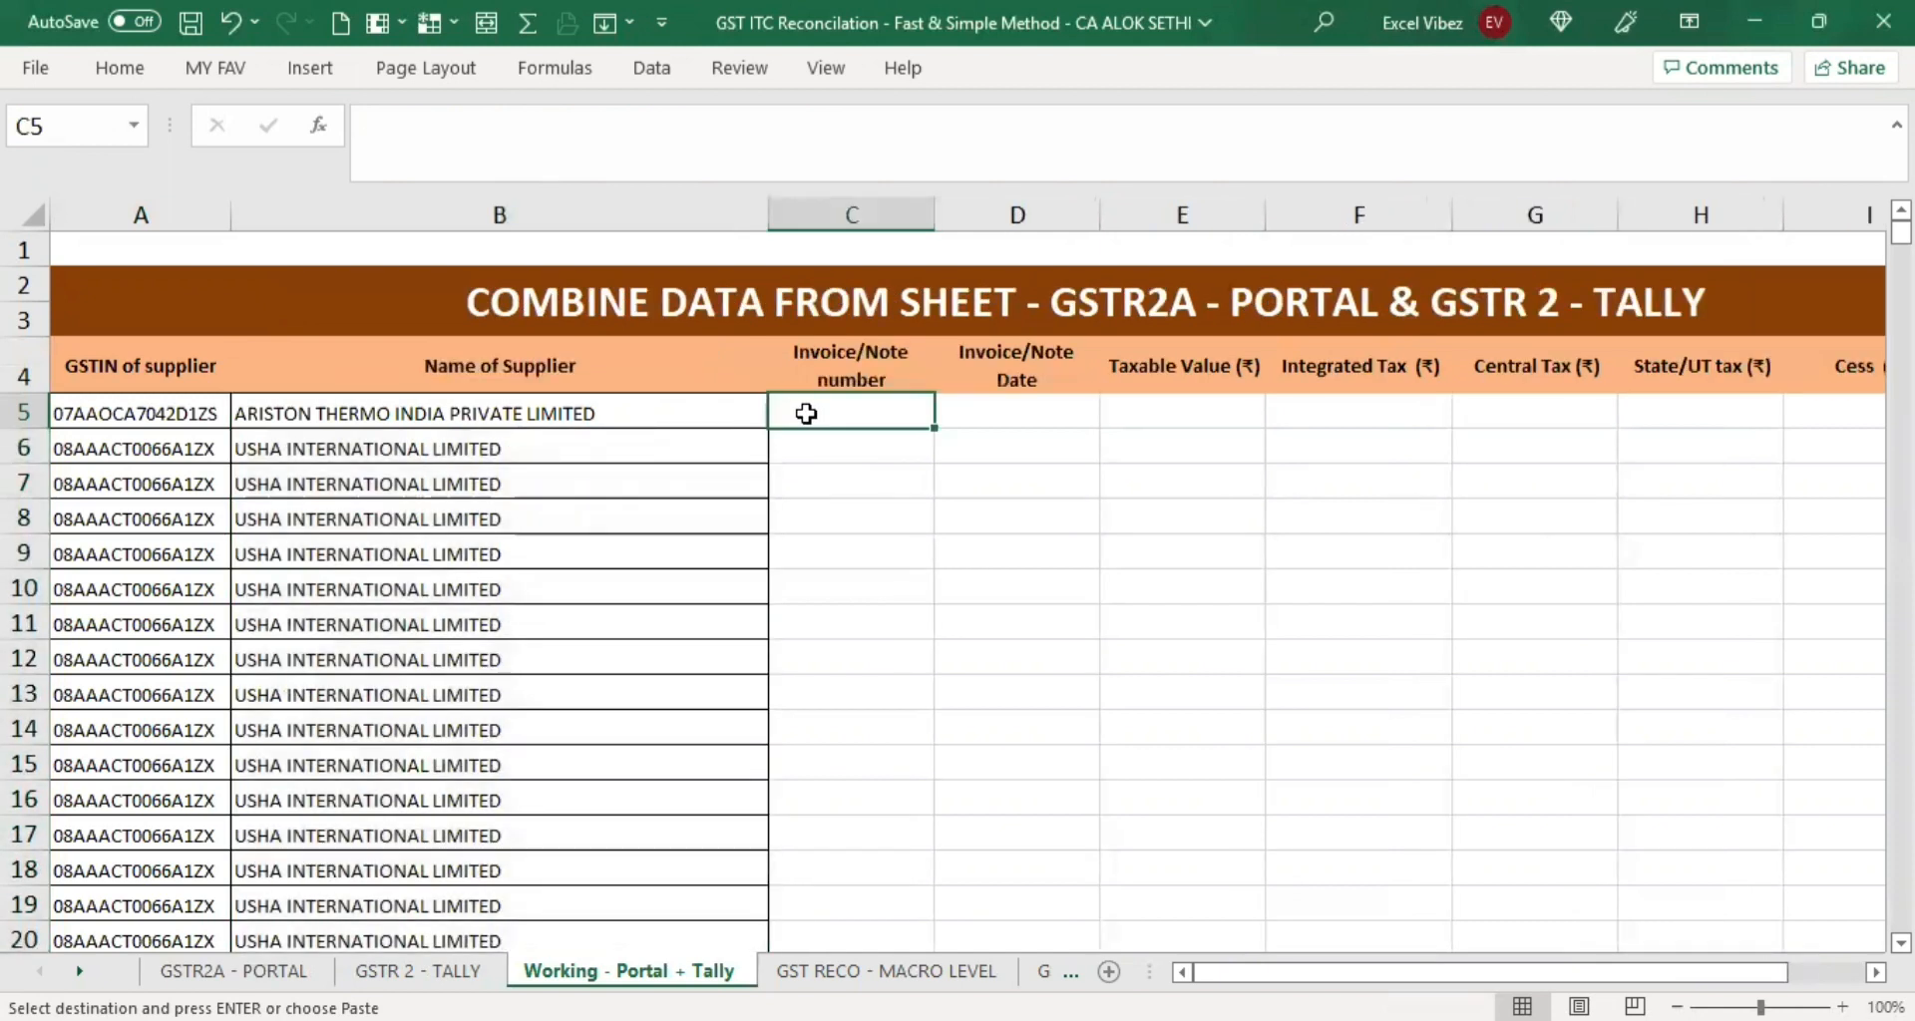
Copy all invoice numbers from C7 down on the GSTR2A - PORTAL sheet into the Working - Portal + Tally sheet at C5.
key(ctrl+Page_Up)
key(ctrl+Page_Up)
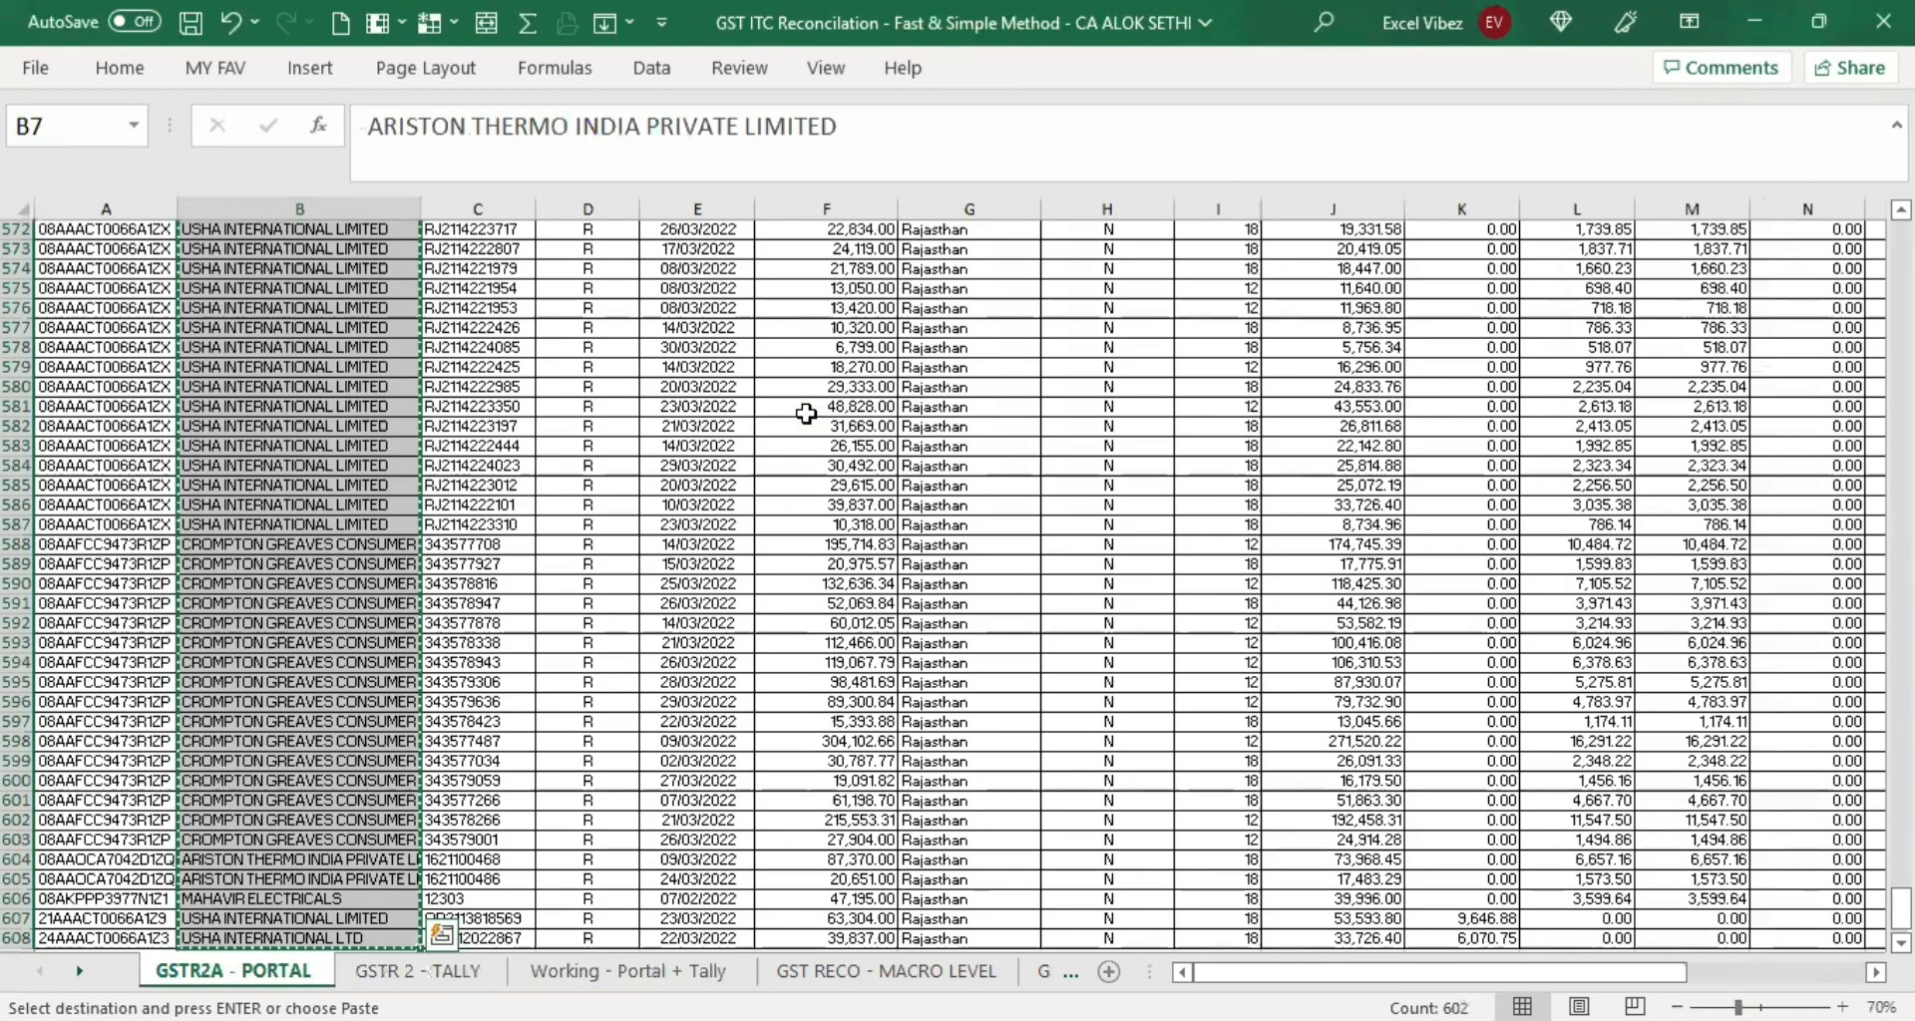
key(Up)
key(Down)
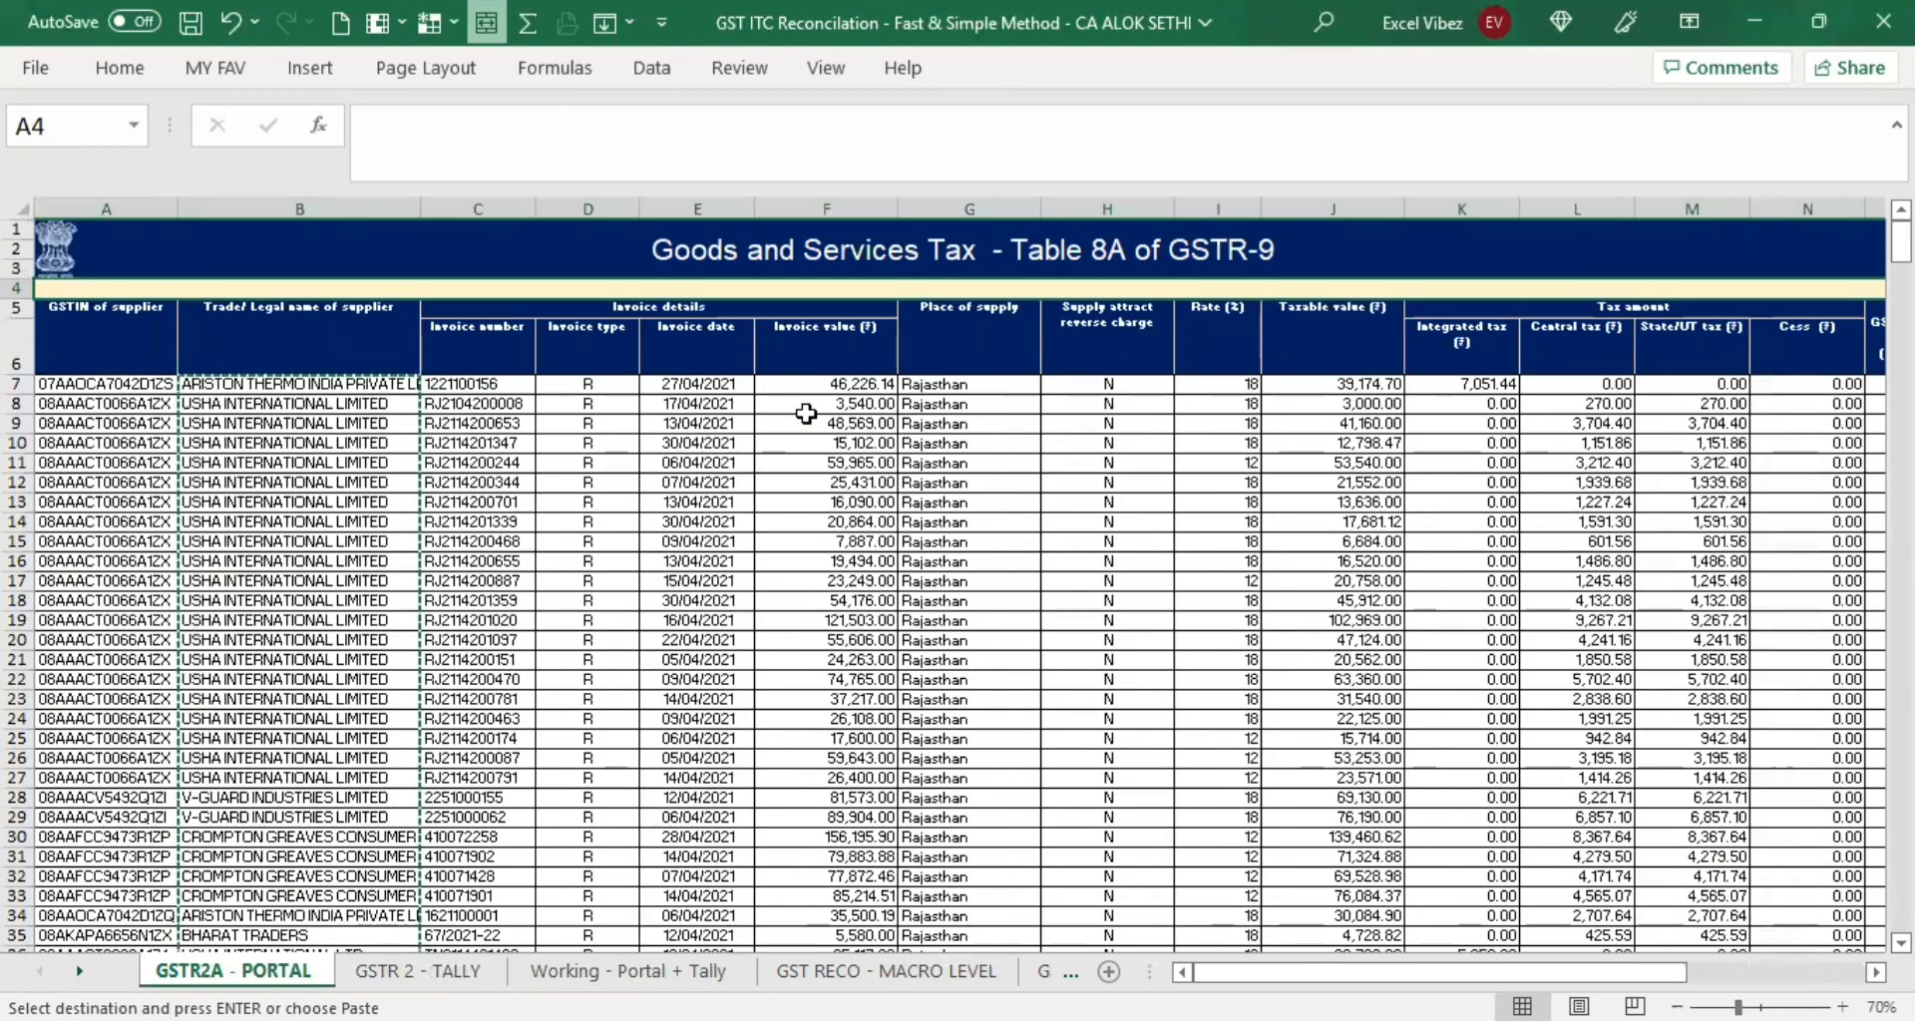
click(467, 381)
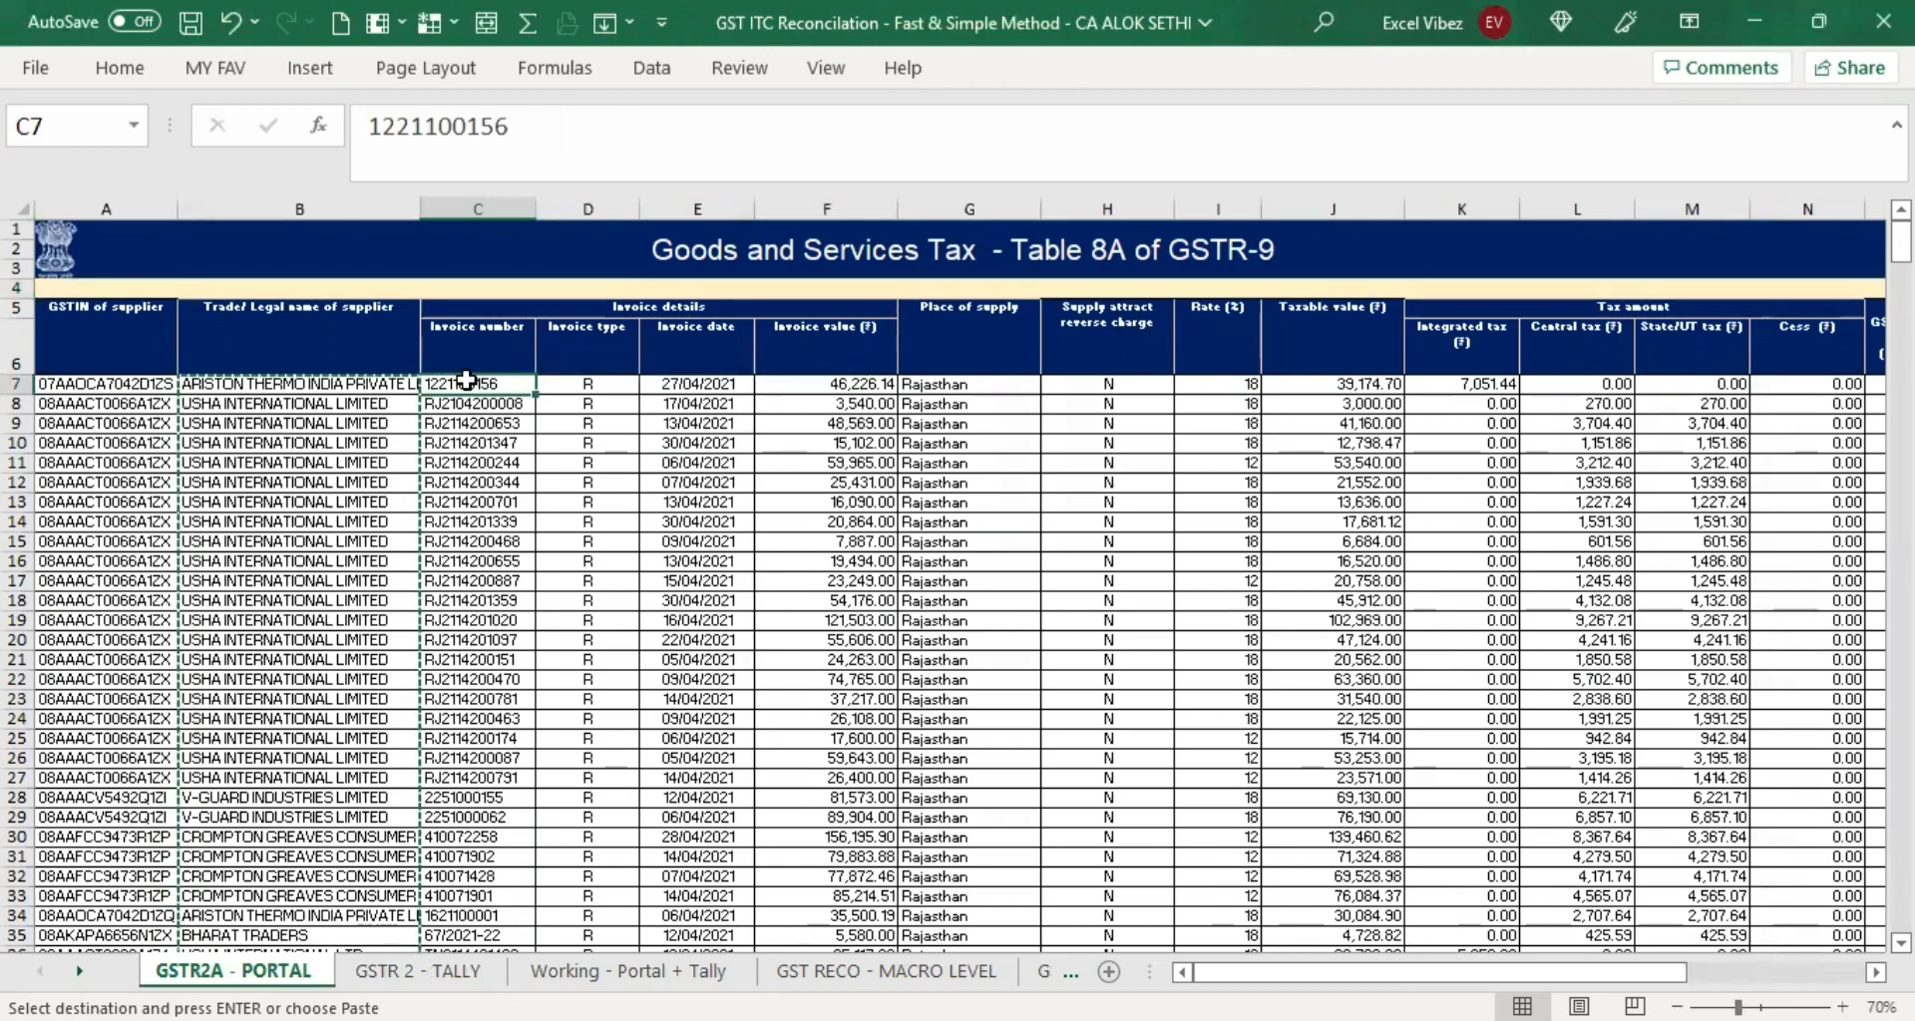
key(ctrl+shift+Down)
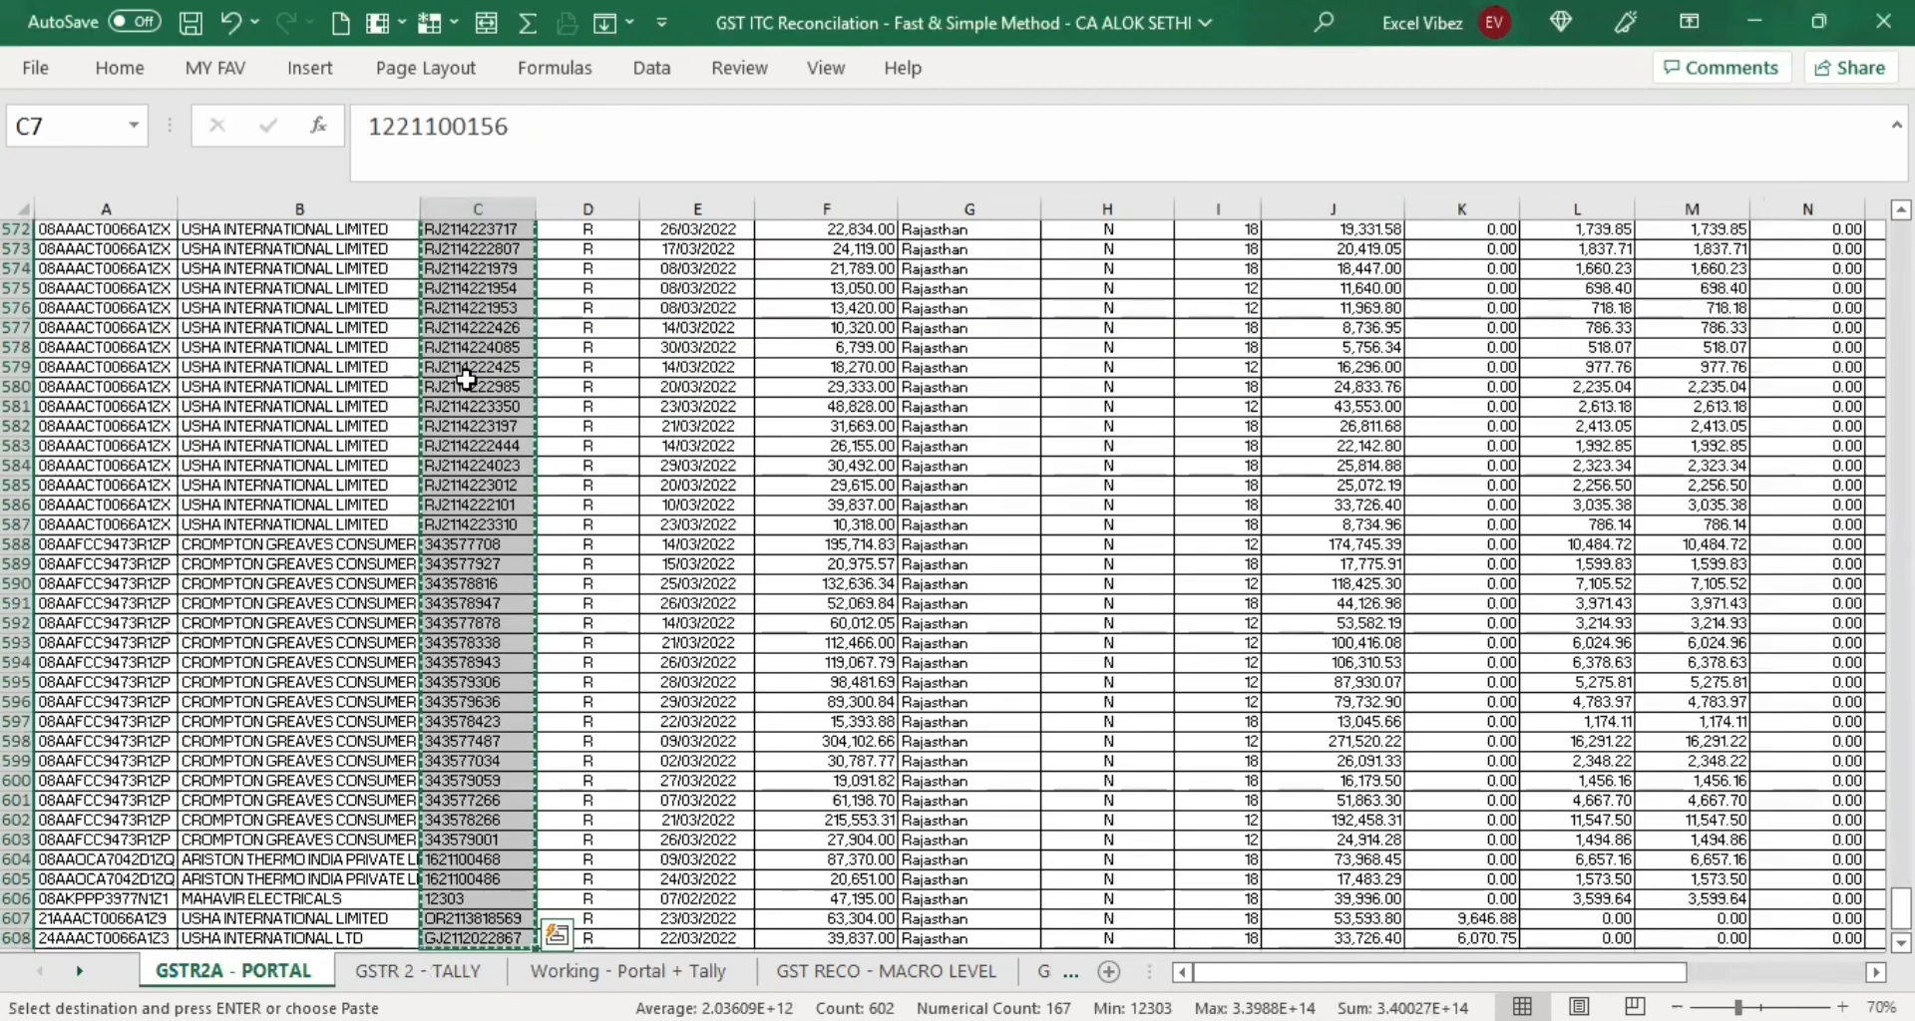
key(ctrl+Page_Down)
key(ctrl+Page_Down)
key(ctrl+v)
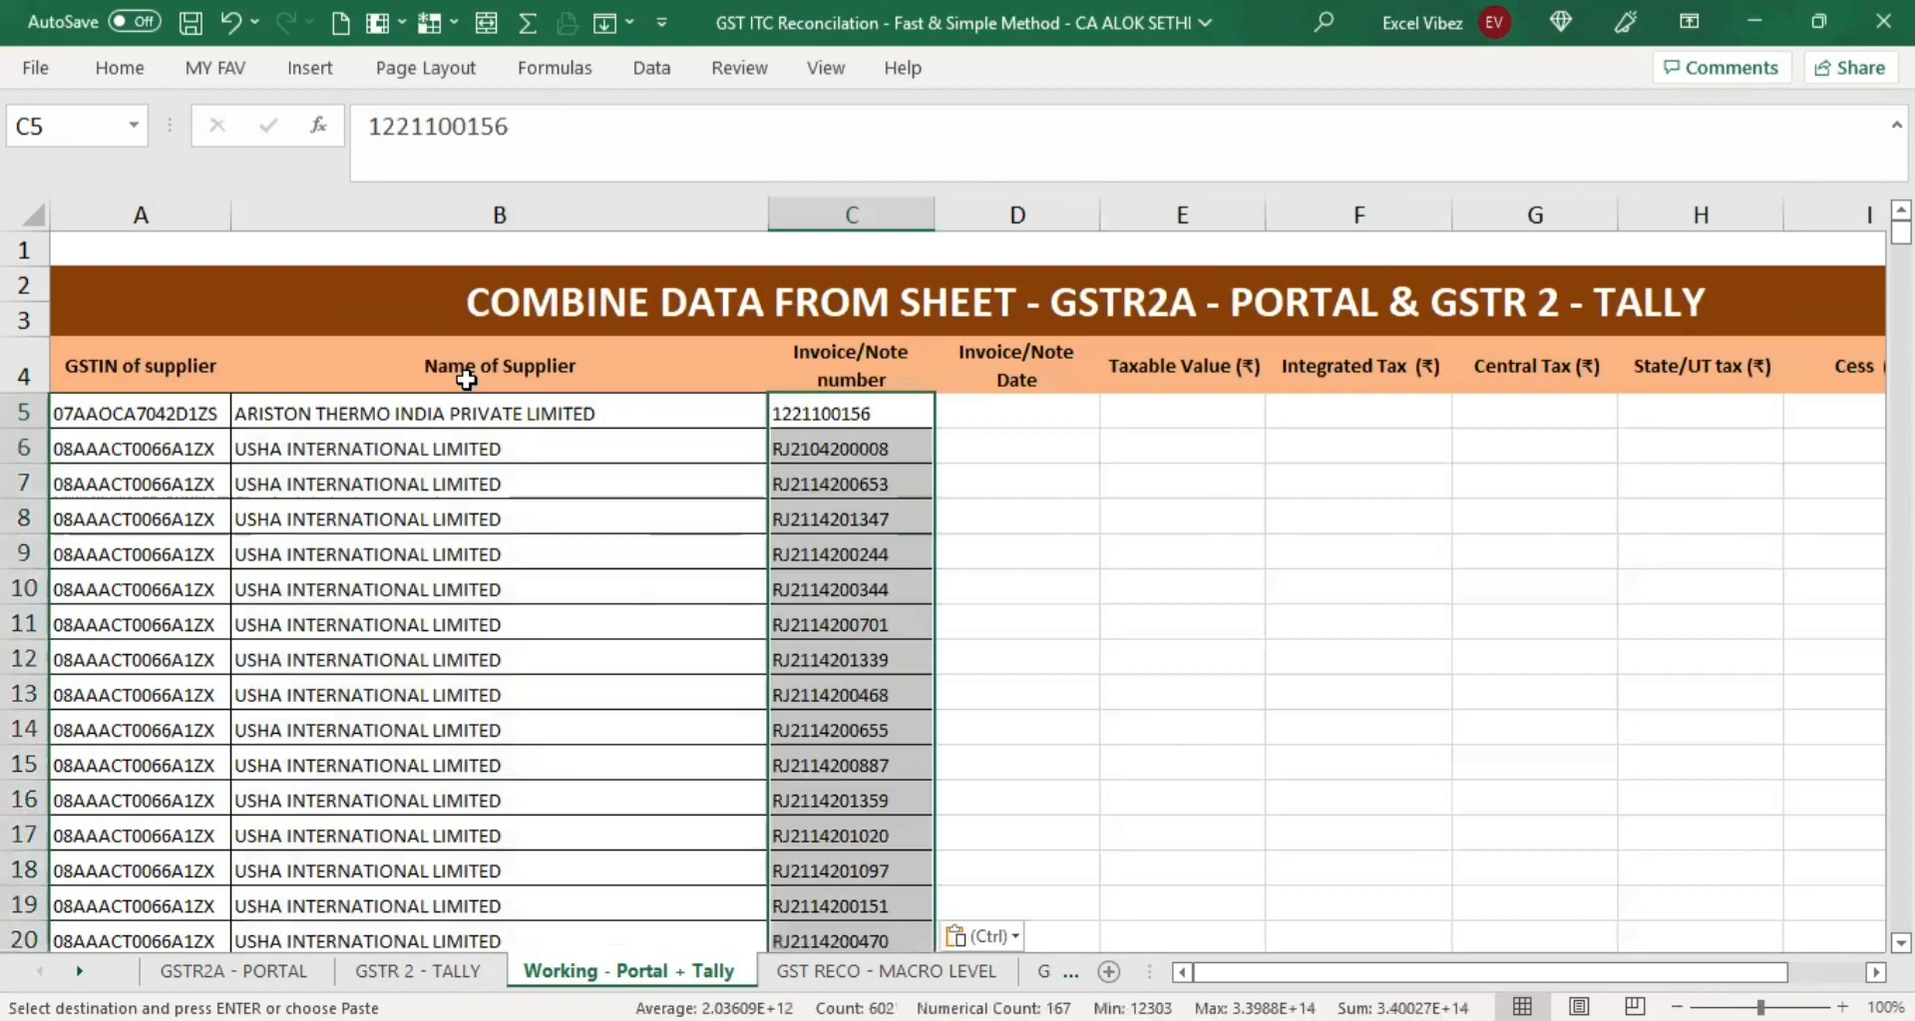
Copy all invoice dates from E7 down on the GSTR2A - PORTAL sheet into the working sheet's Invoice/Note Date column at D5.
key(ctrl+Page_Up)
key(ctrl+Page_Up)
key(Up)
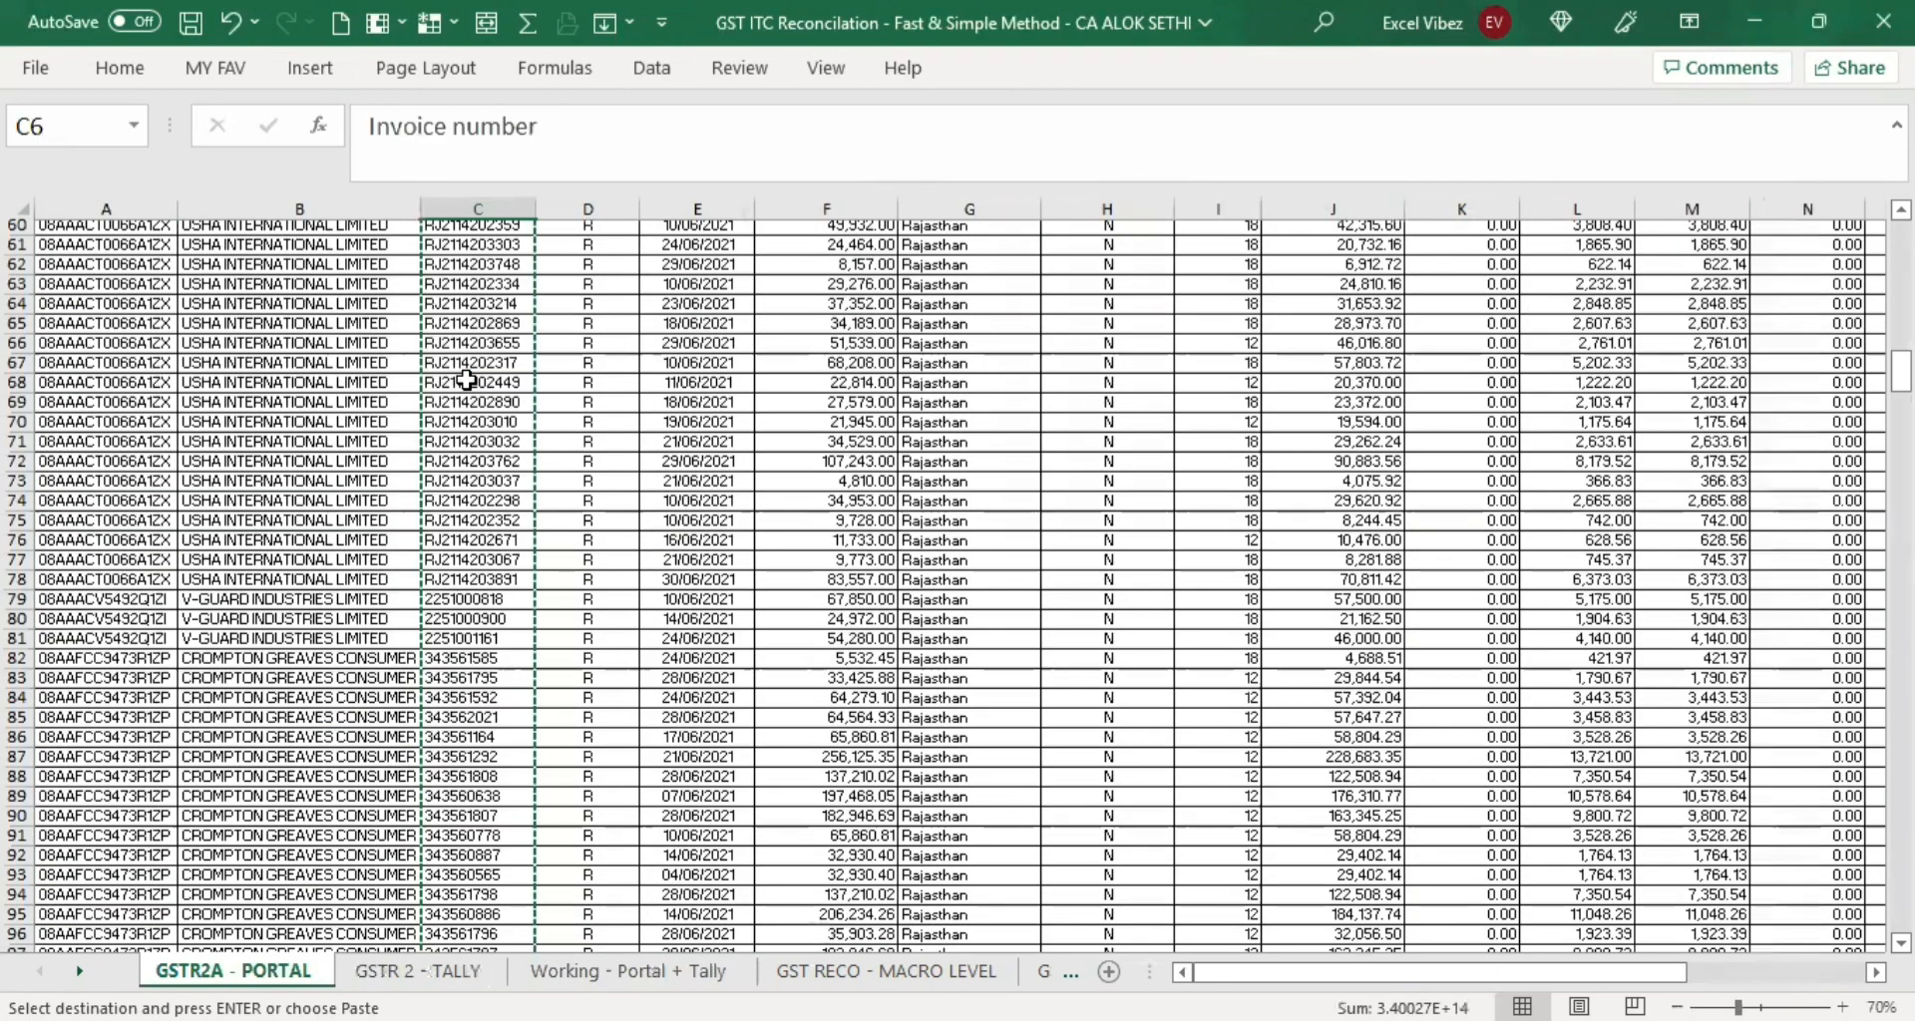
key(Down)
key(Right)
key(Right)
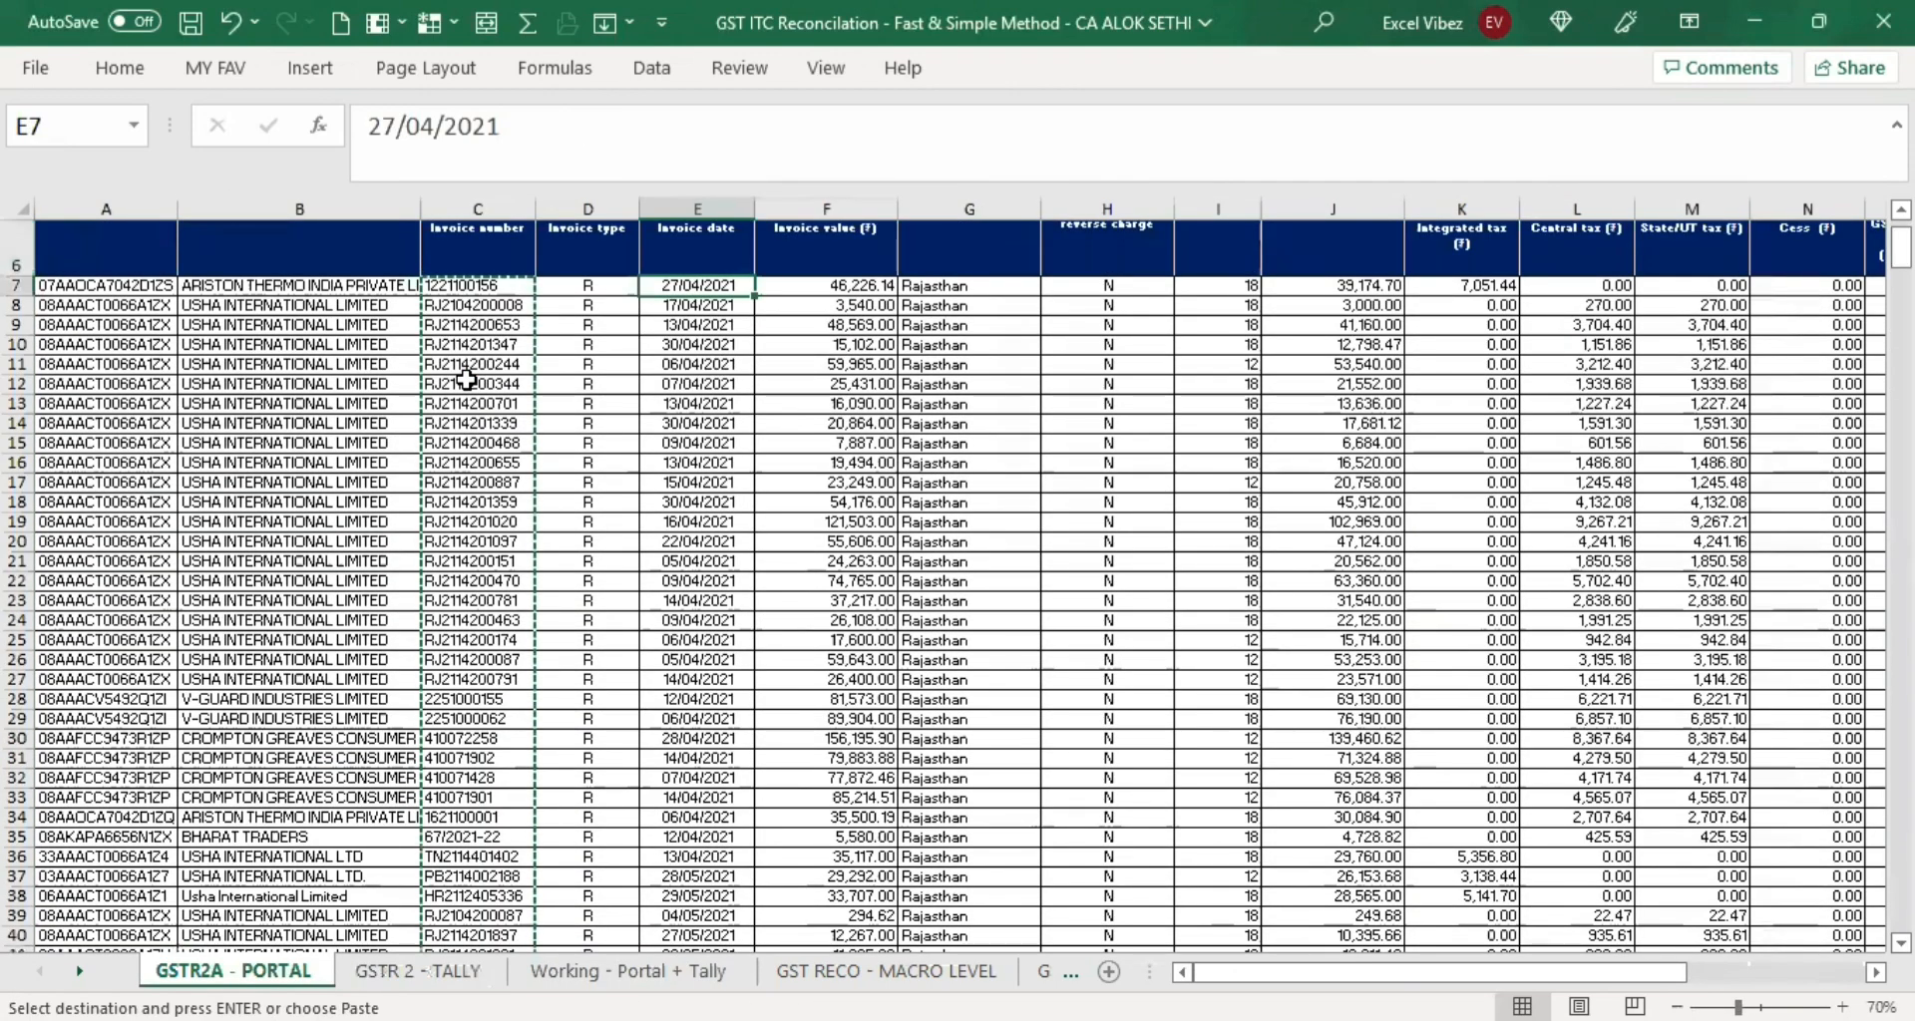
key(ctrl+shift+Down)
key(ctrl+c)
key(ctrl+Page_Down)
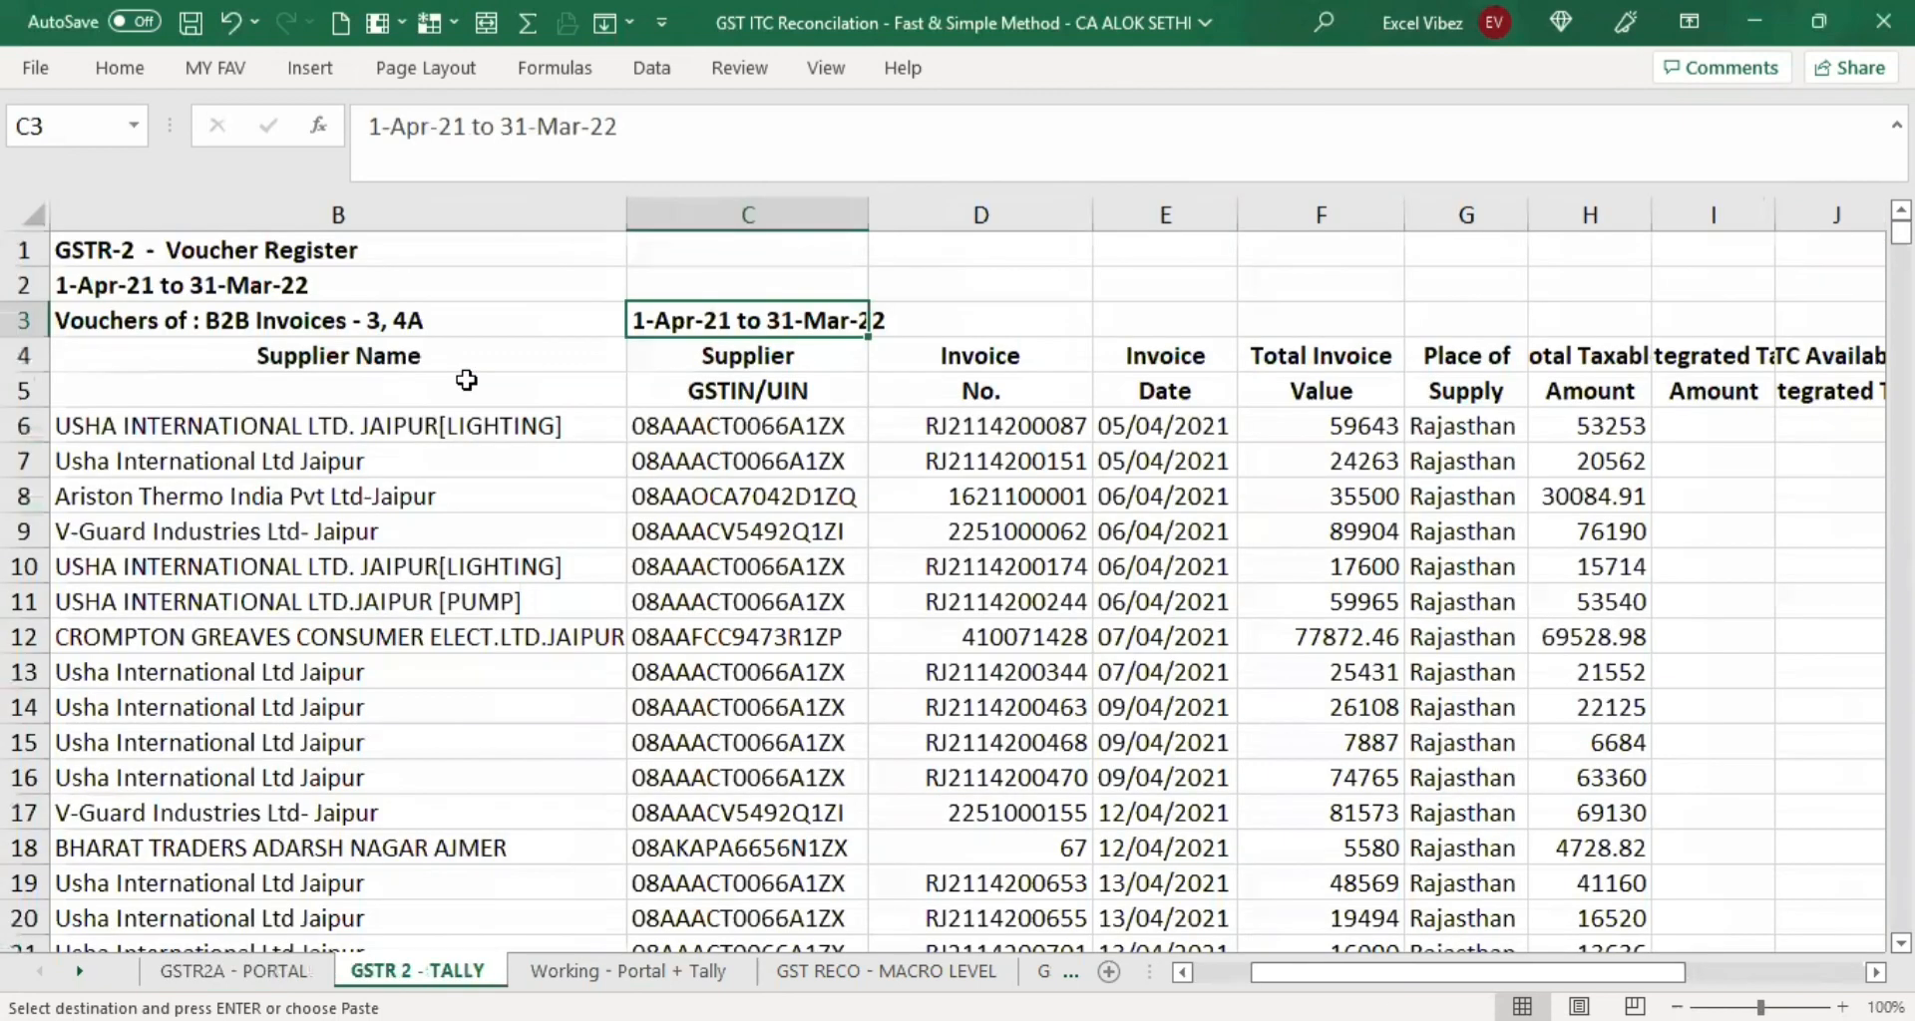
key(ctrl+Page_Down)
key(ctrl+v)
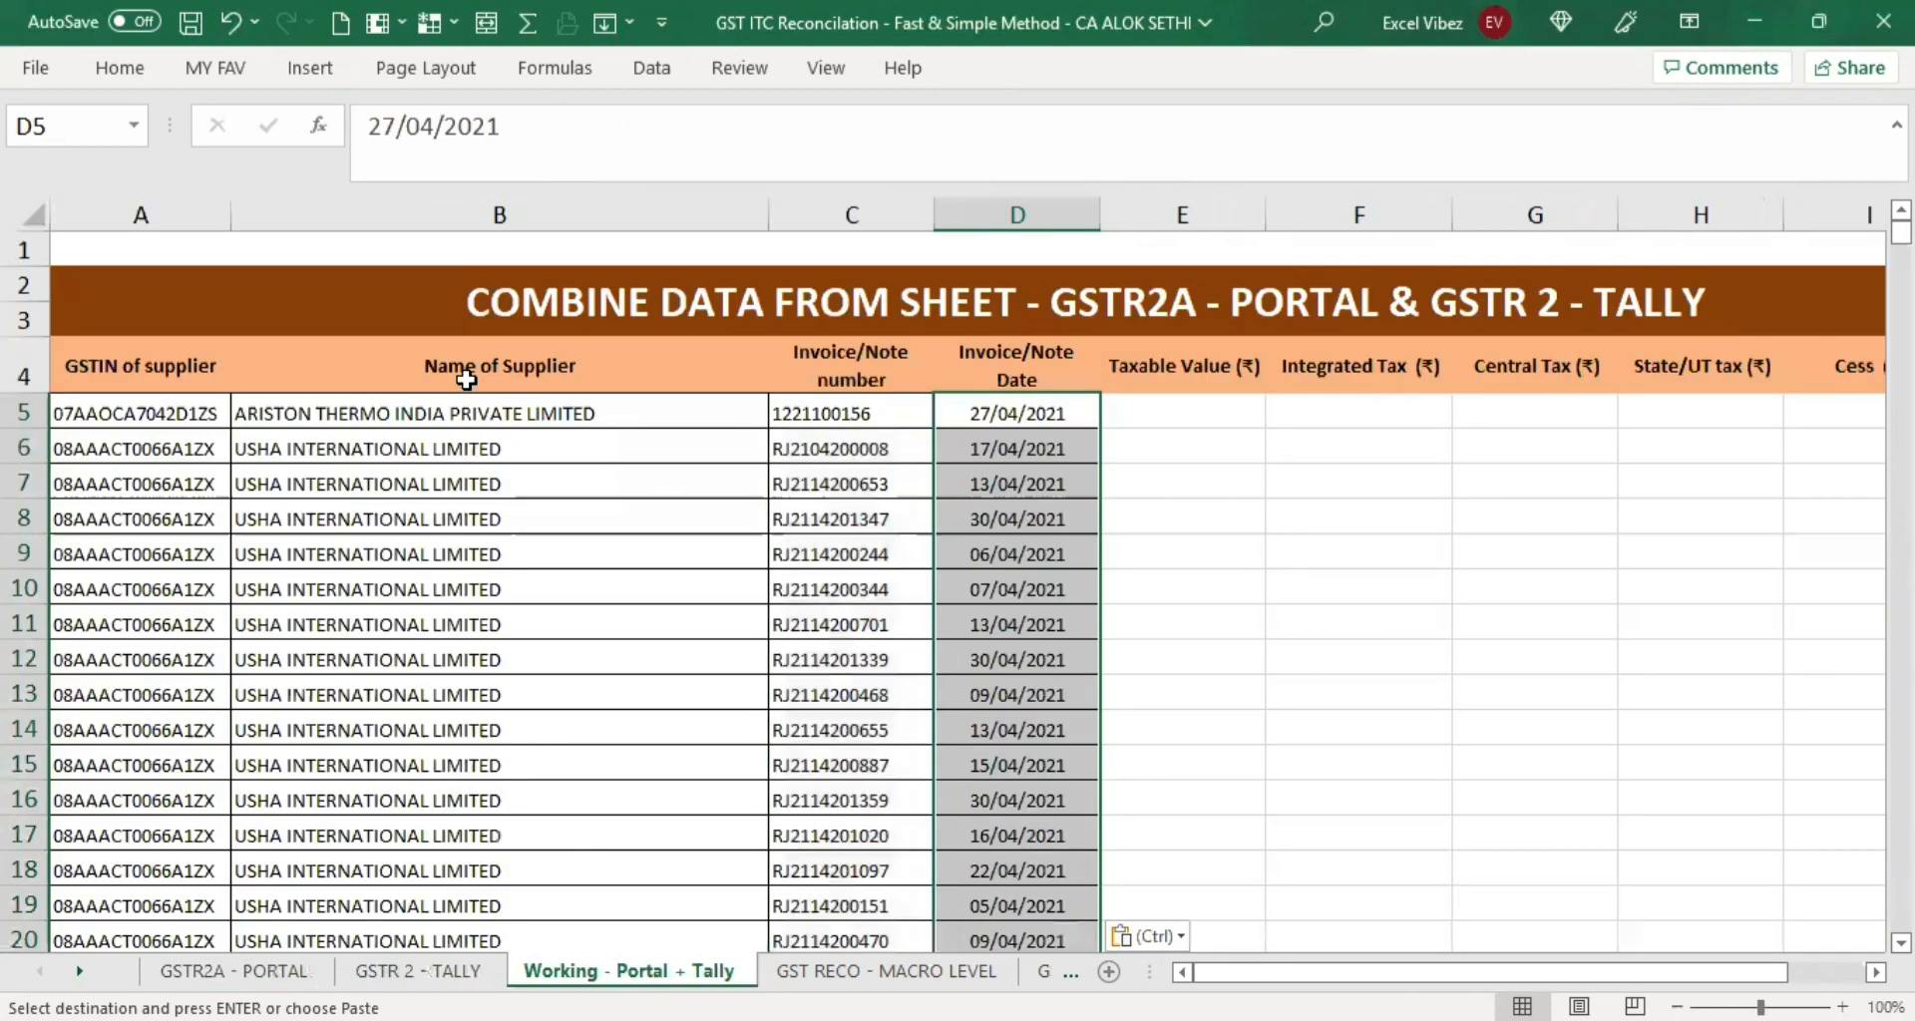
Go to the first taxable value, cell J7, on the GSTR2A - PORTAL sheet.
key(ctrl+Page_Up)
key(ctrl+Page_Up)
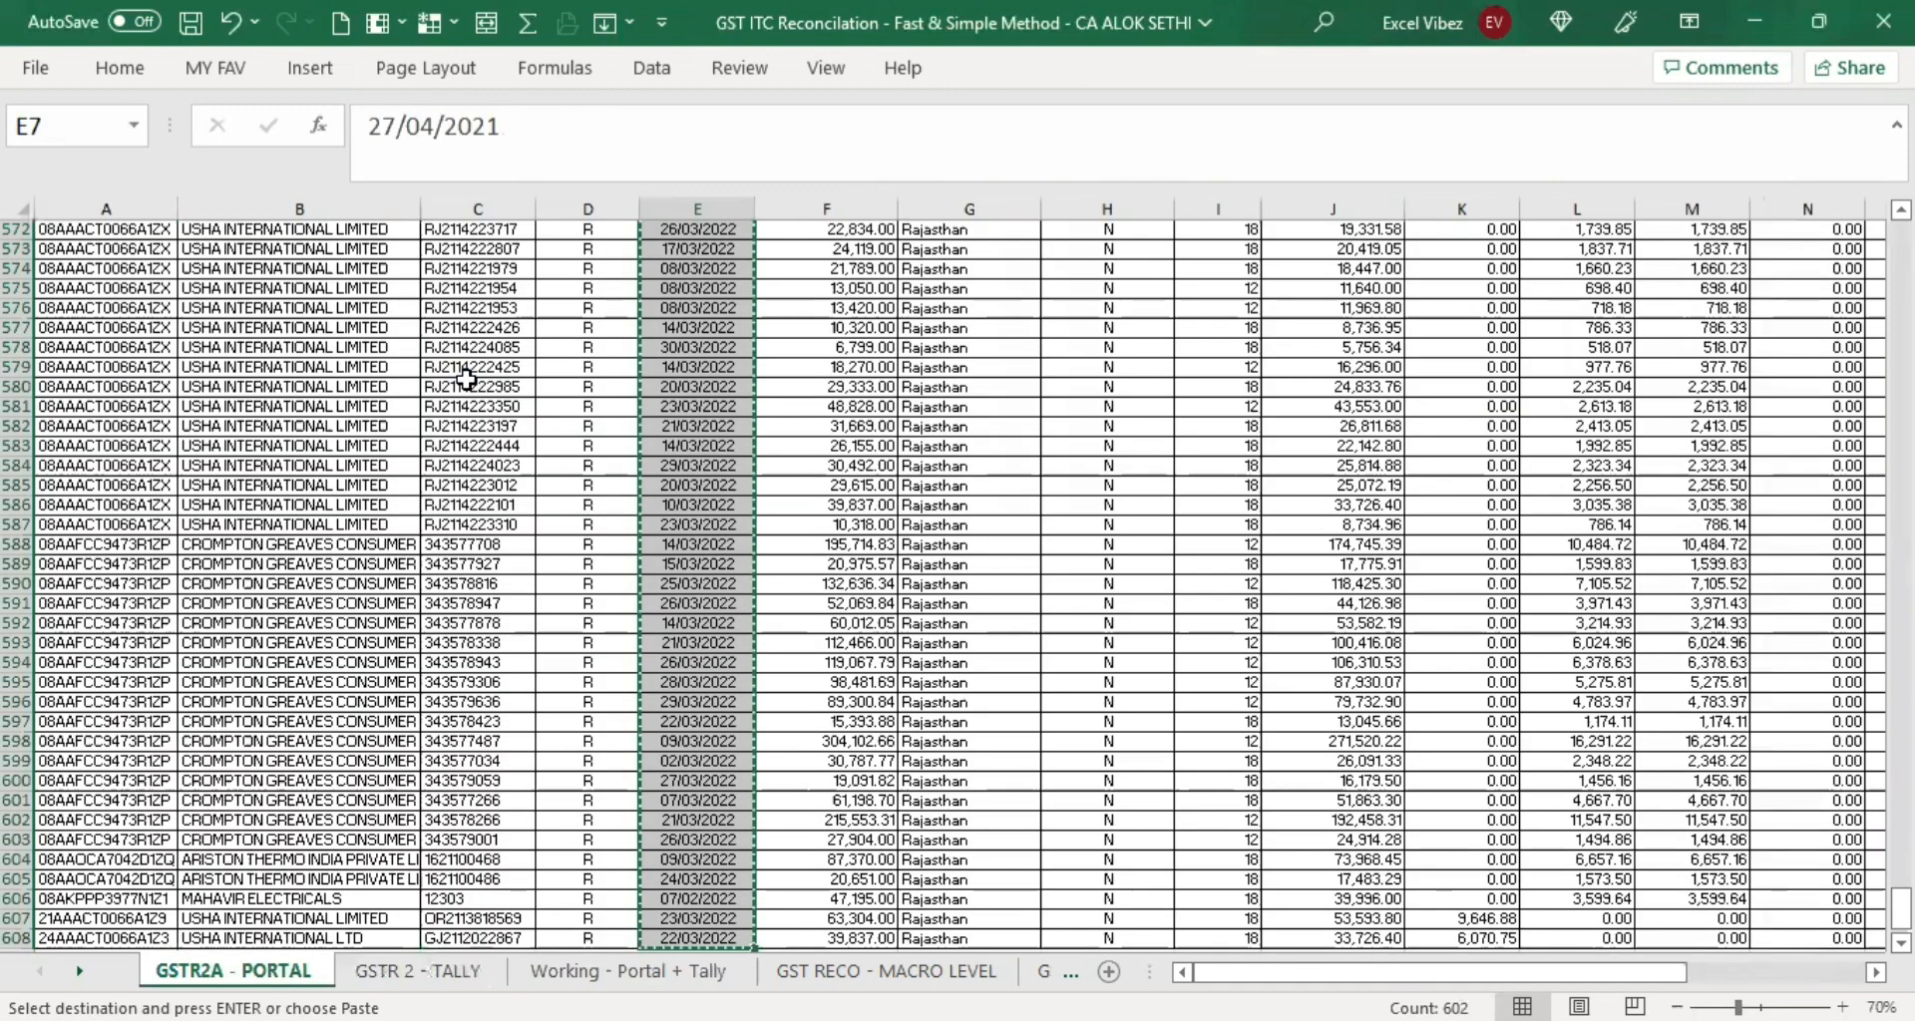
key(Right)
key(Up)
key(Right)
key(Right)
key(Right)
key(Right)
key(Right)
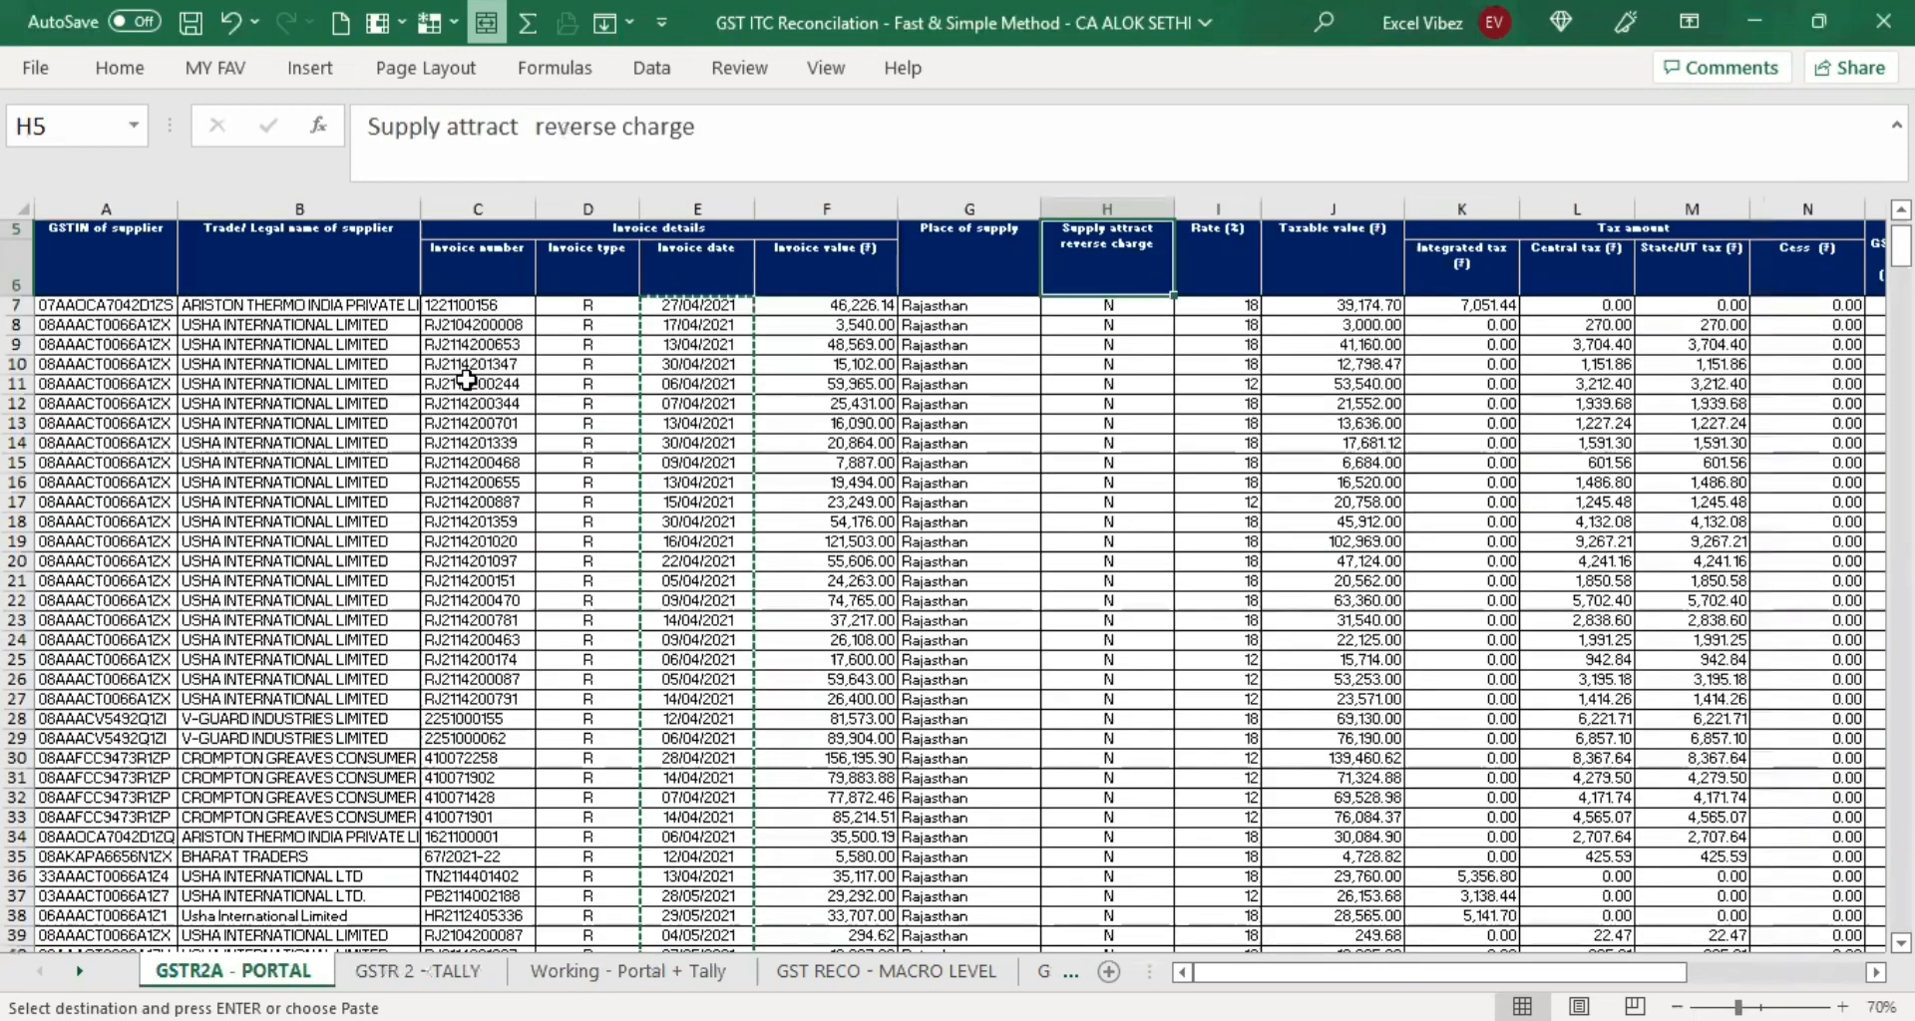
key(Right)
key(Right)
key(Right)
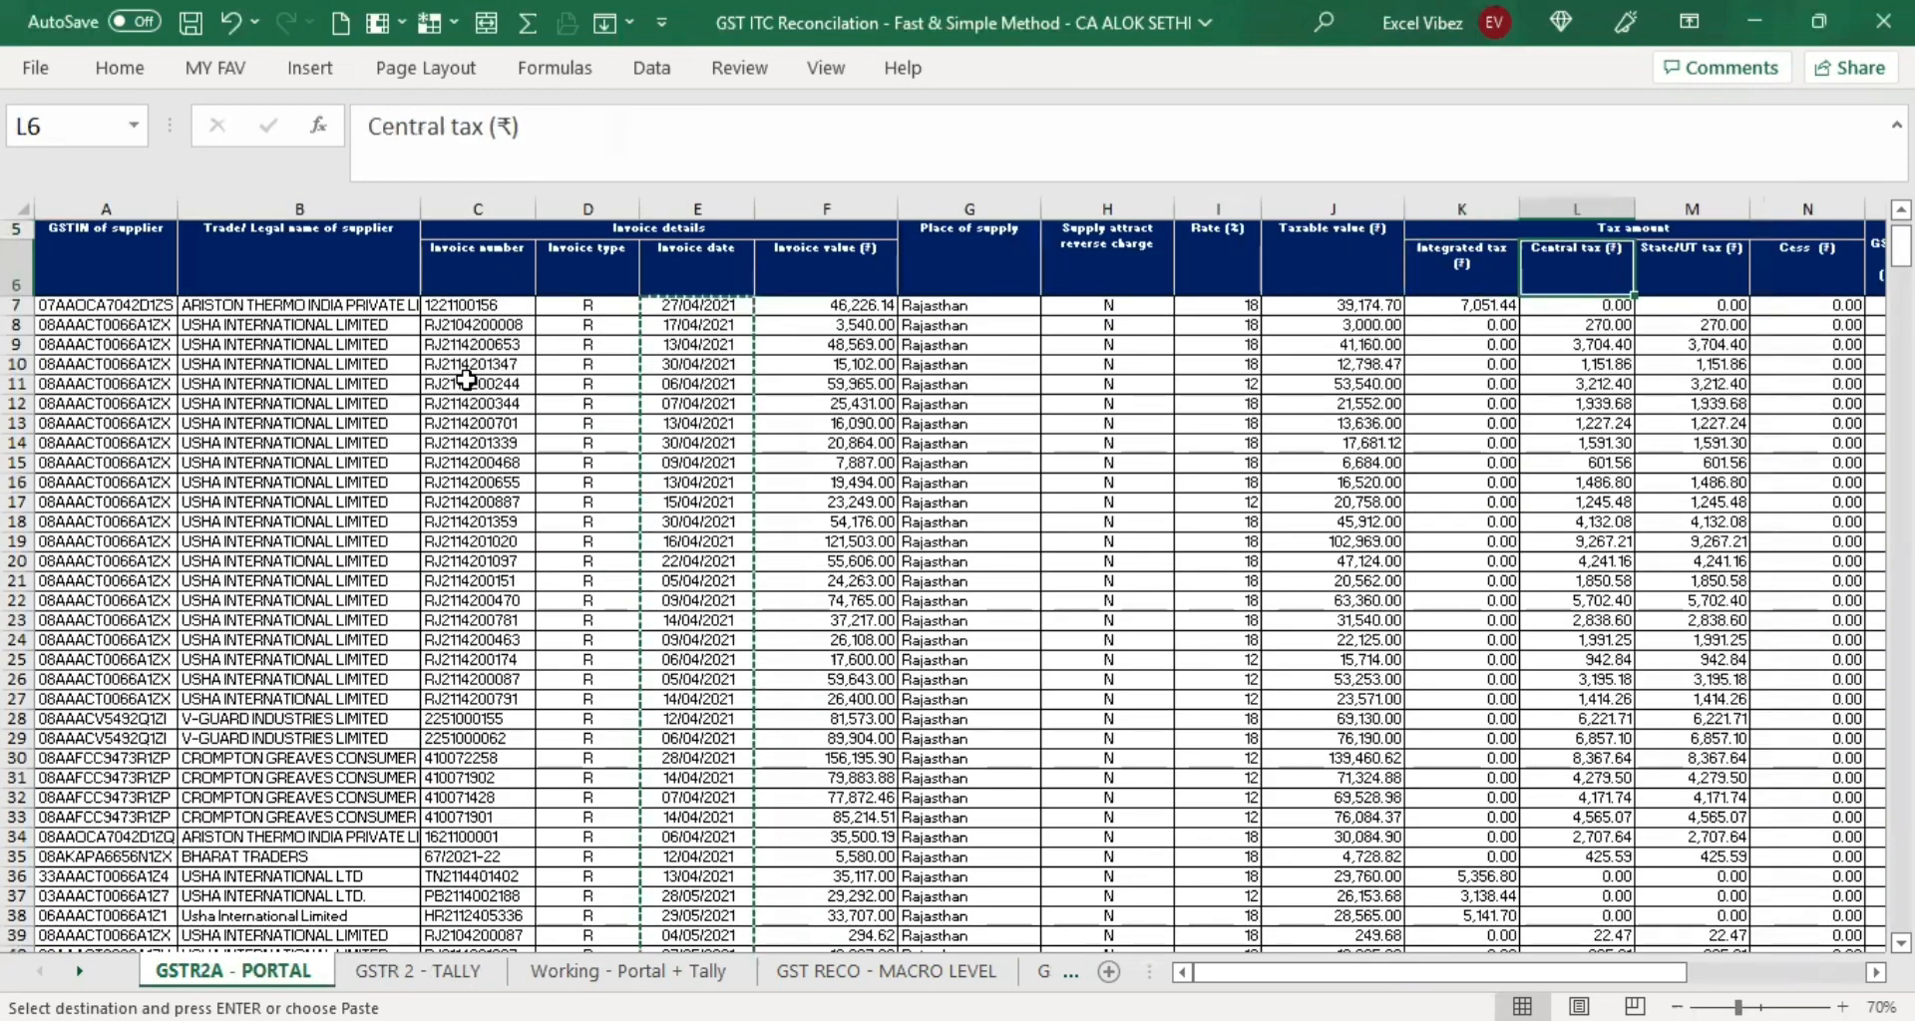
key(Down)
key(Down)
key(Left)
key(Left)
key(Left)
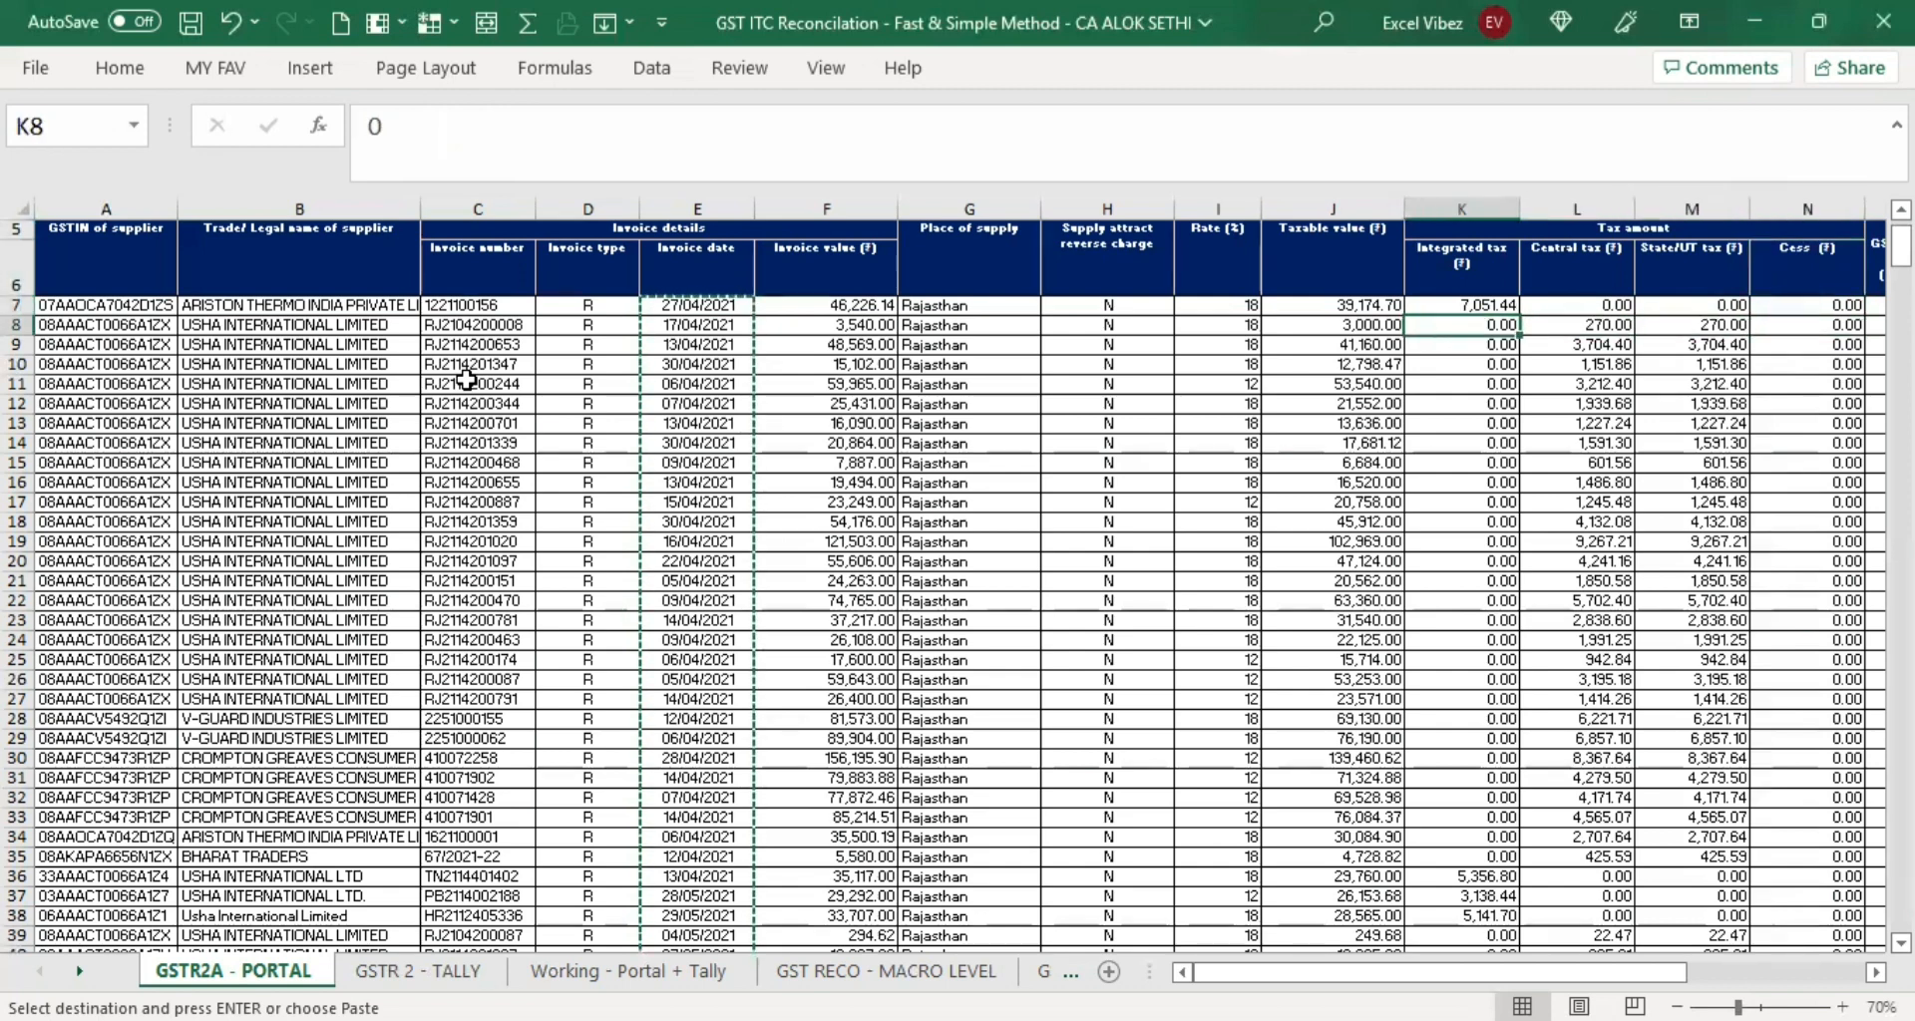
key(Left)
key(Up)
key(ctrl+shift+Right)
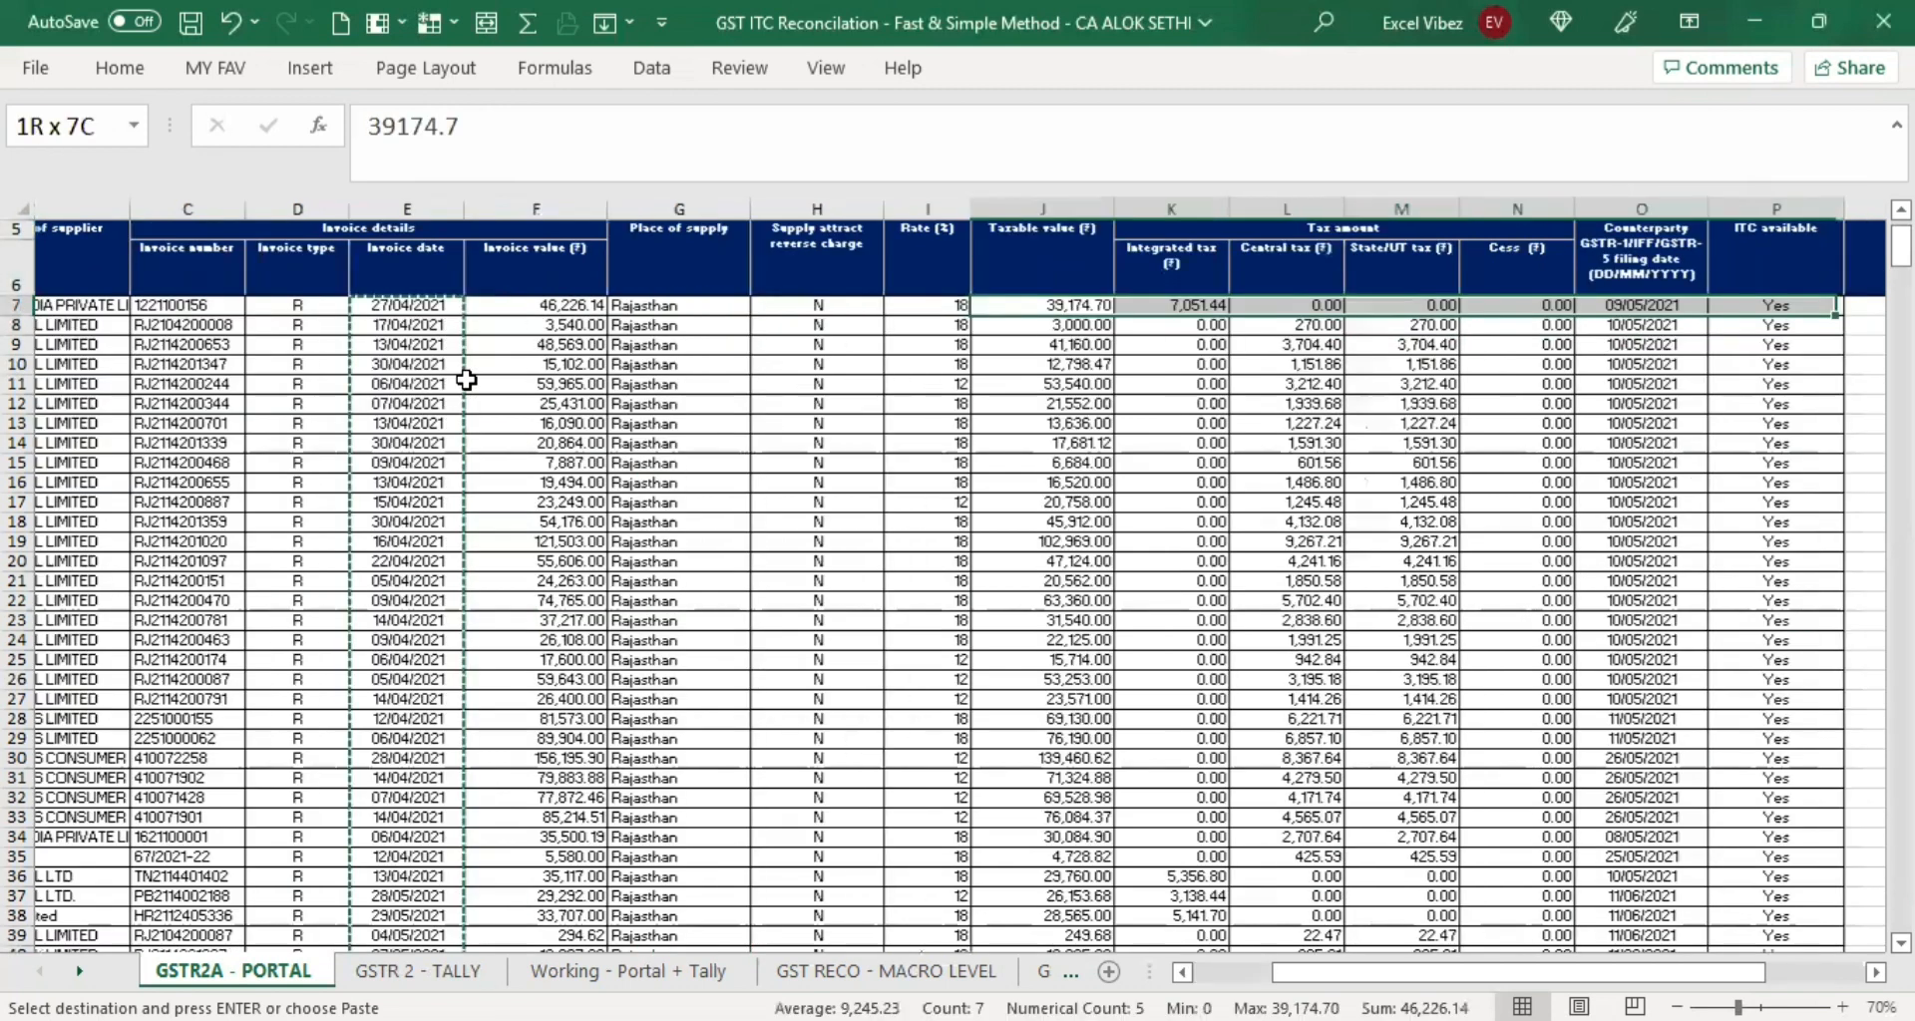
key(Left)
key(Right)
key(Right)
key(Left)
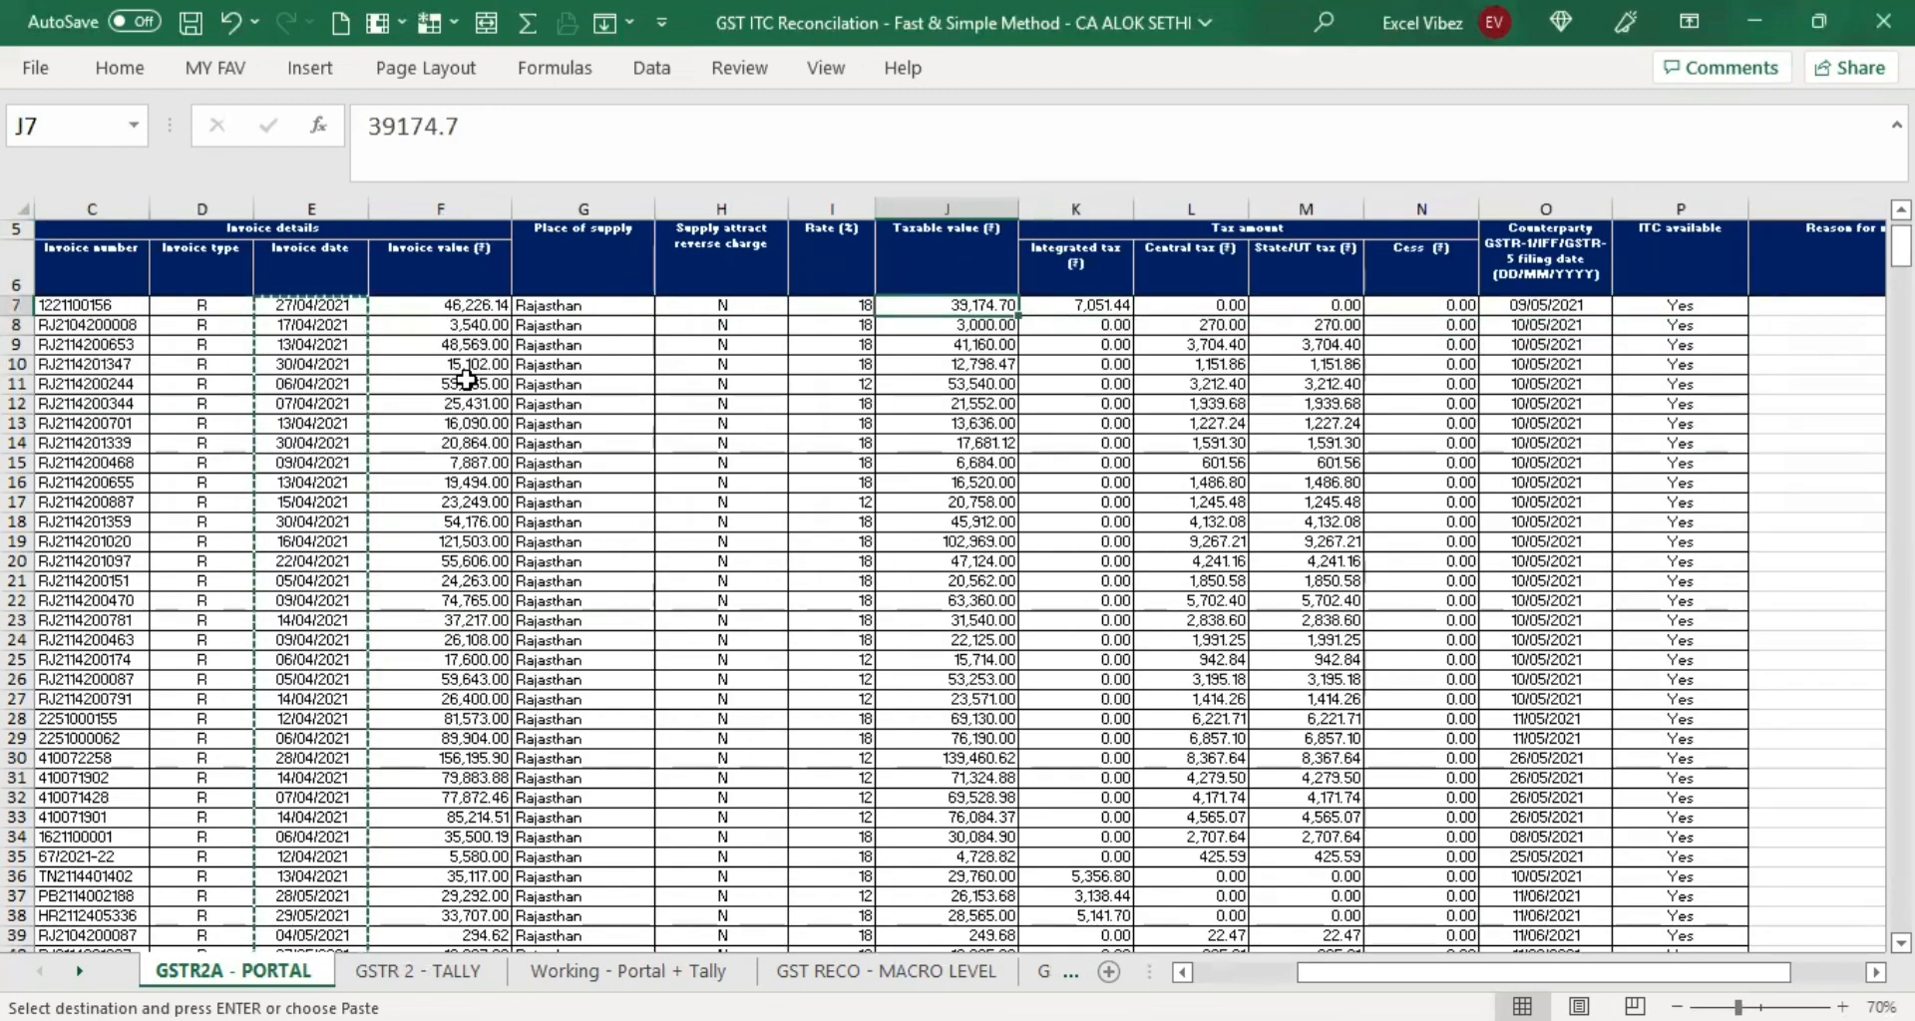
Copy the Taxable value through Cess columns, J7 to N608, from the GSTR2A - PORTAL sheet into the working sheet at E5.
key(shift+Right)
key(shift+Right)
key(shift+Right)
key(shift+Right)
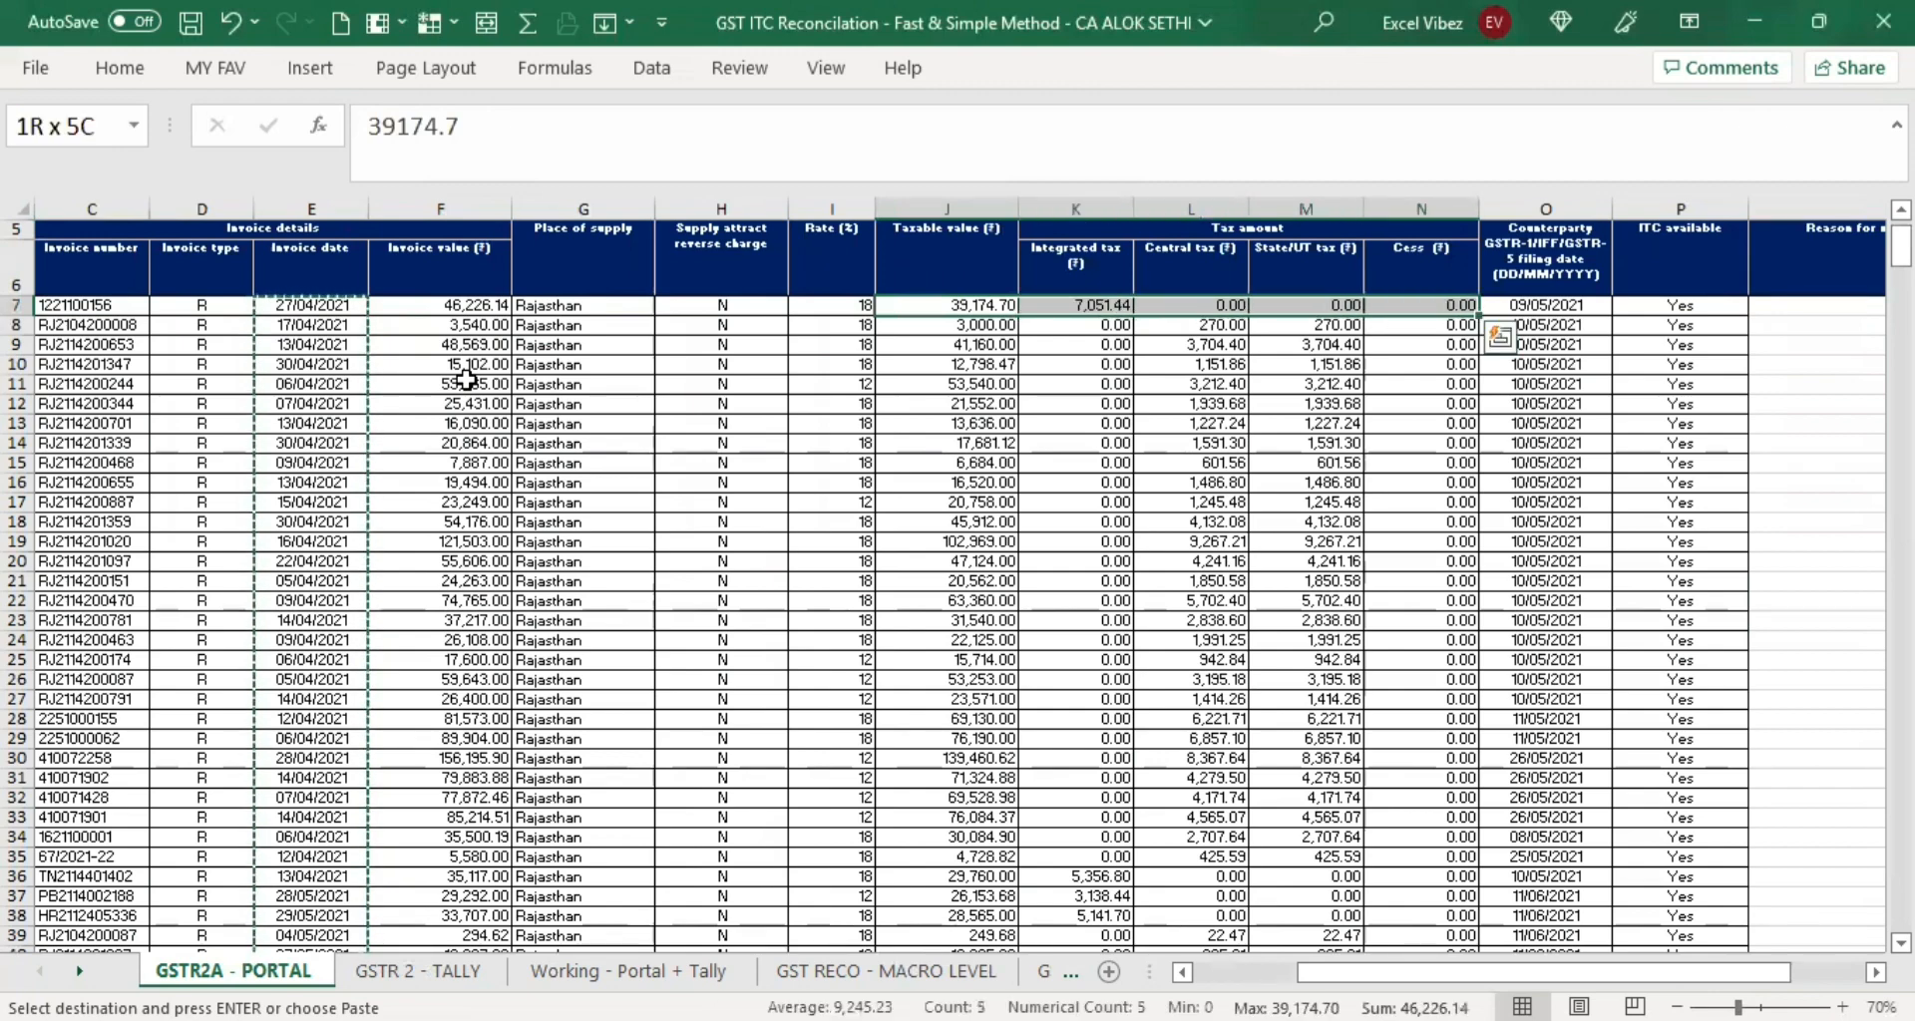
key(shift+Down)
key(ctrl+shift+Down)
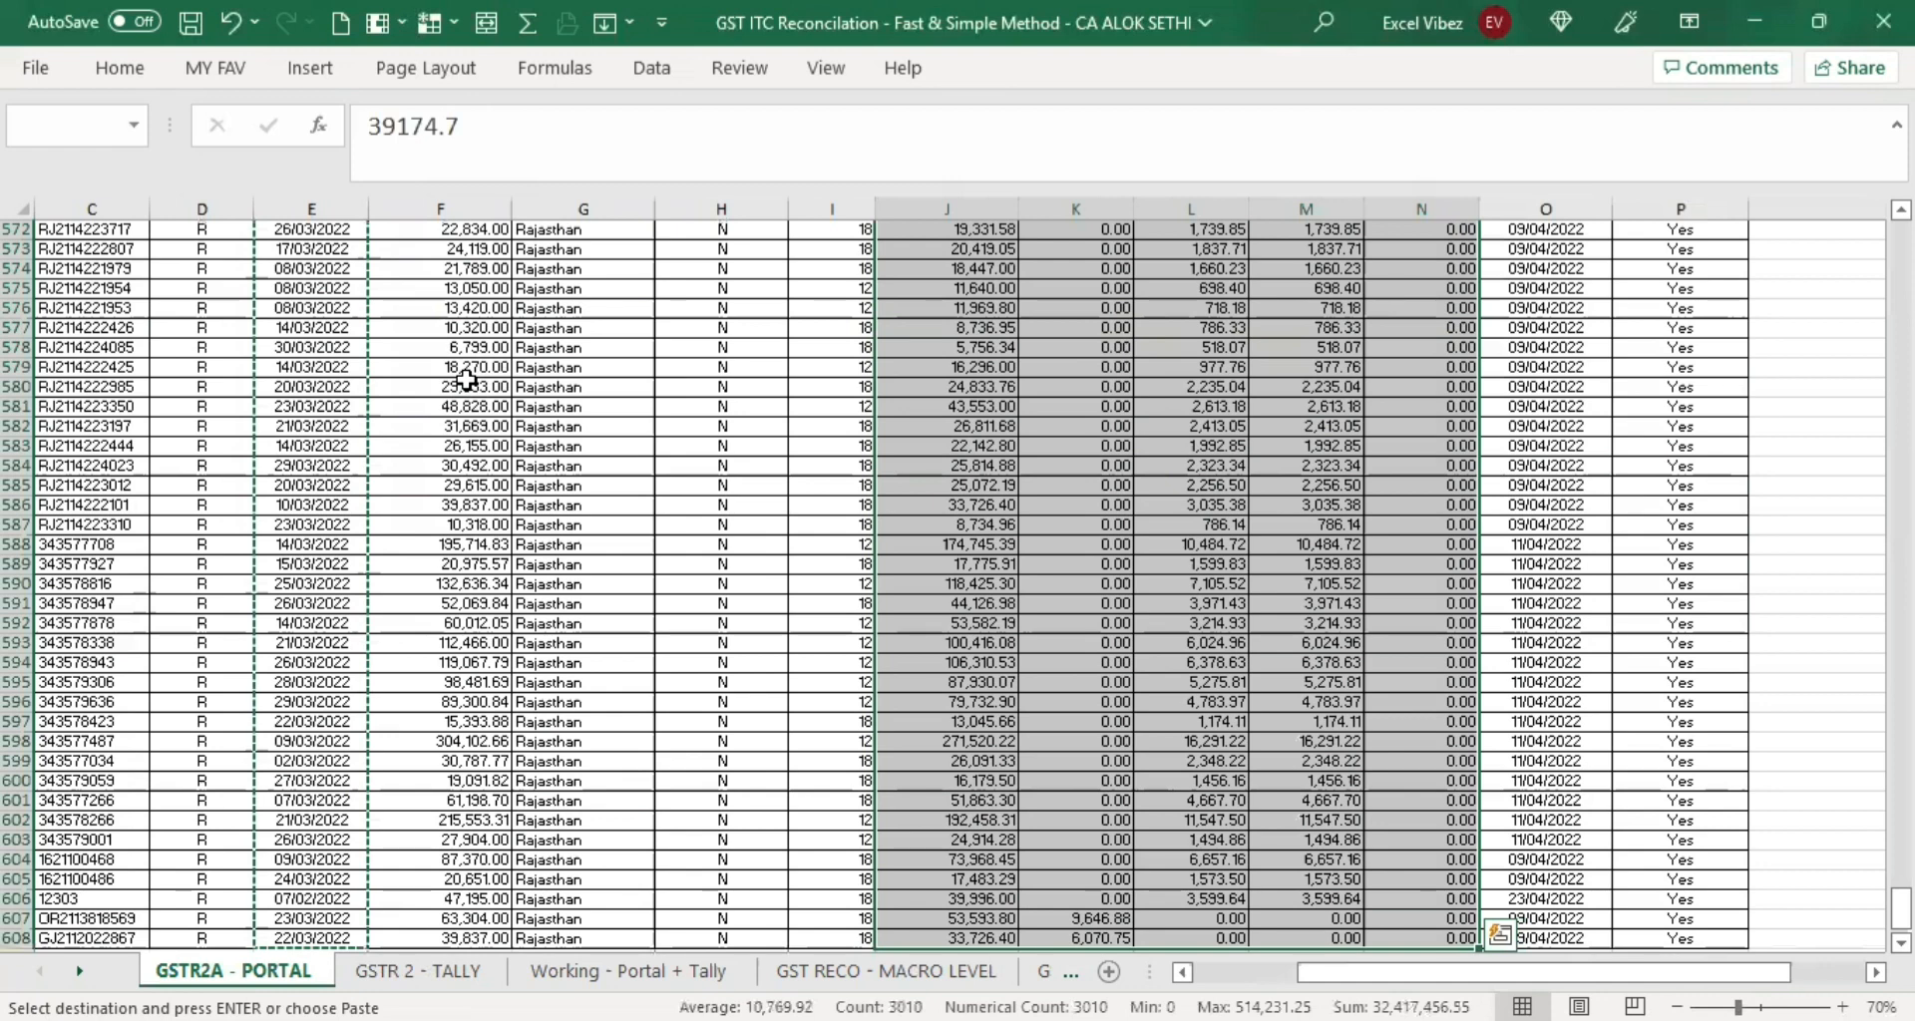
key(ctrl+c)
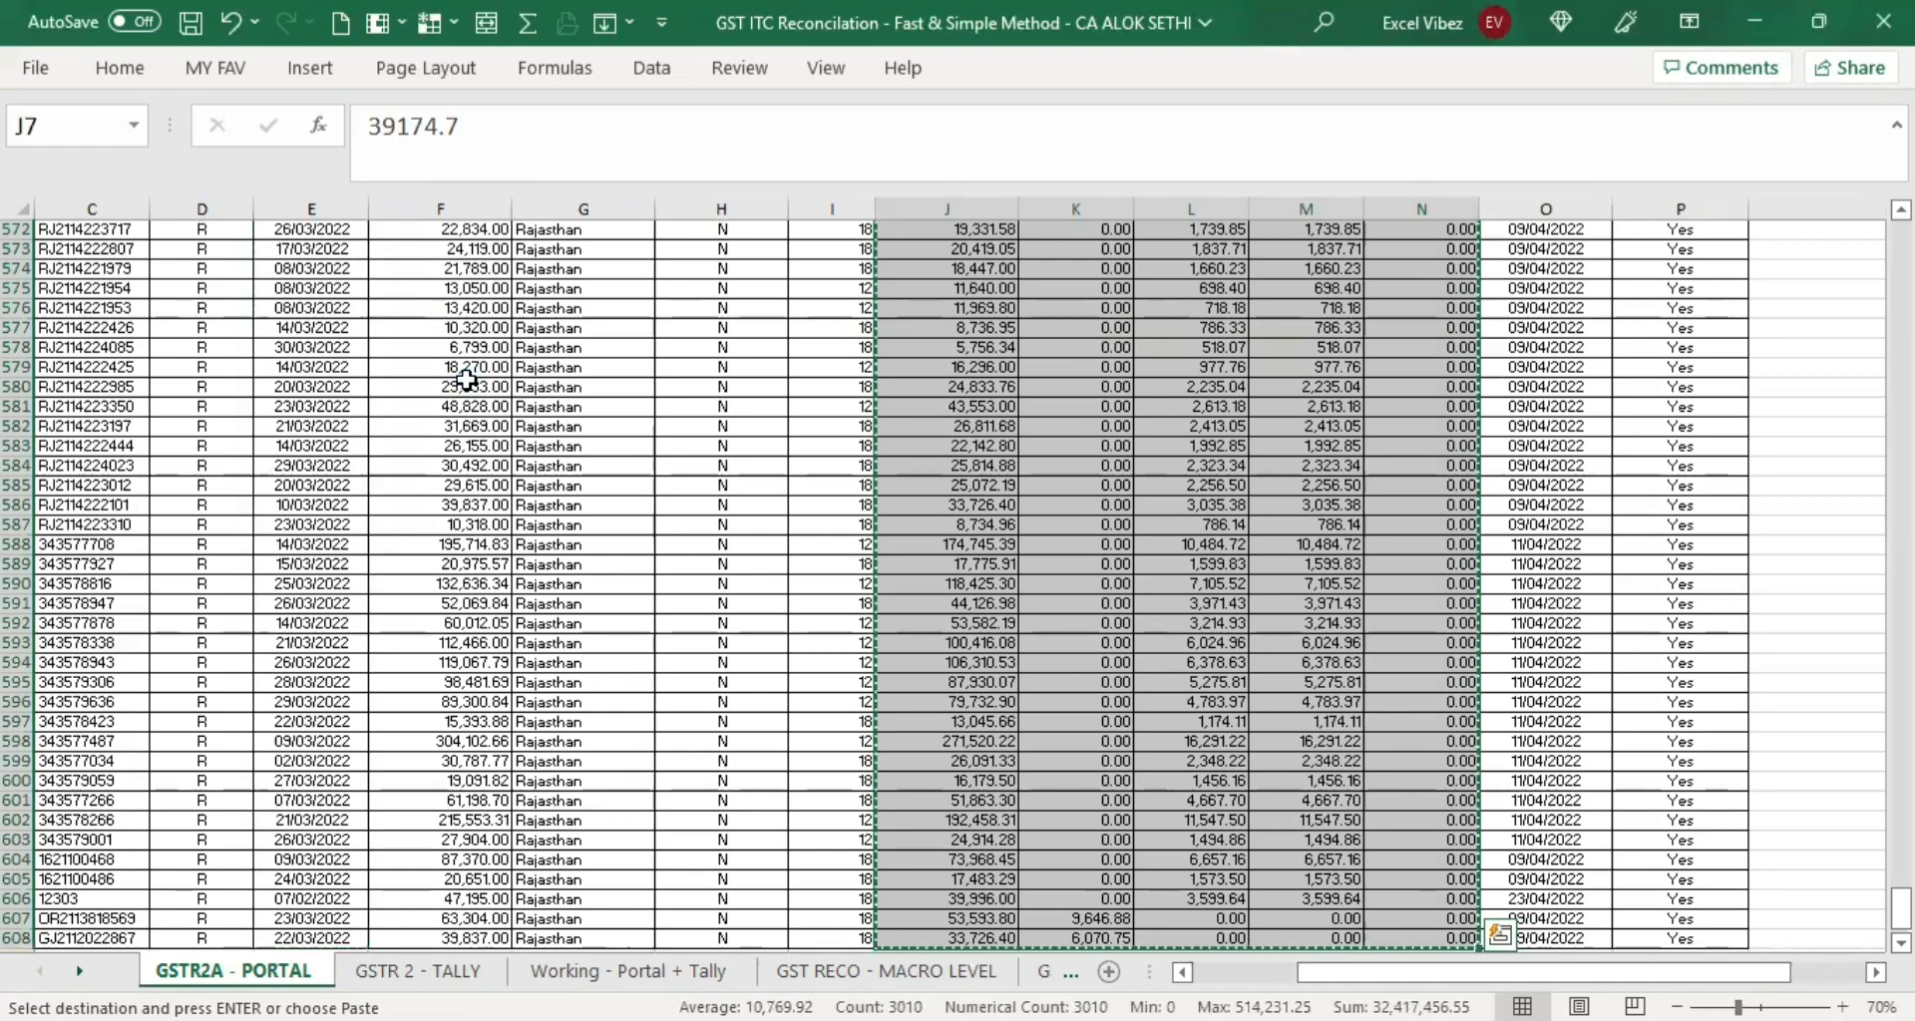
key(ctrl+Page_Down)
key(ctrl+Page_Down)
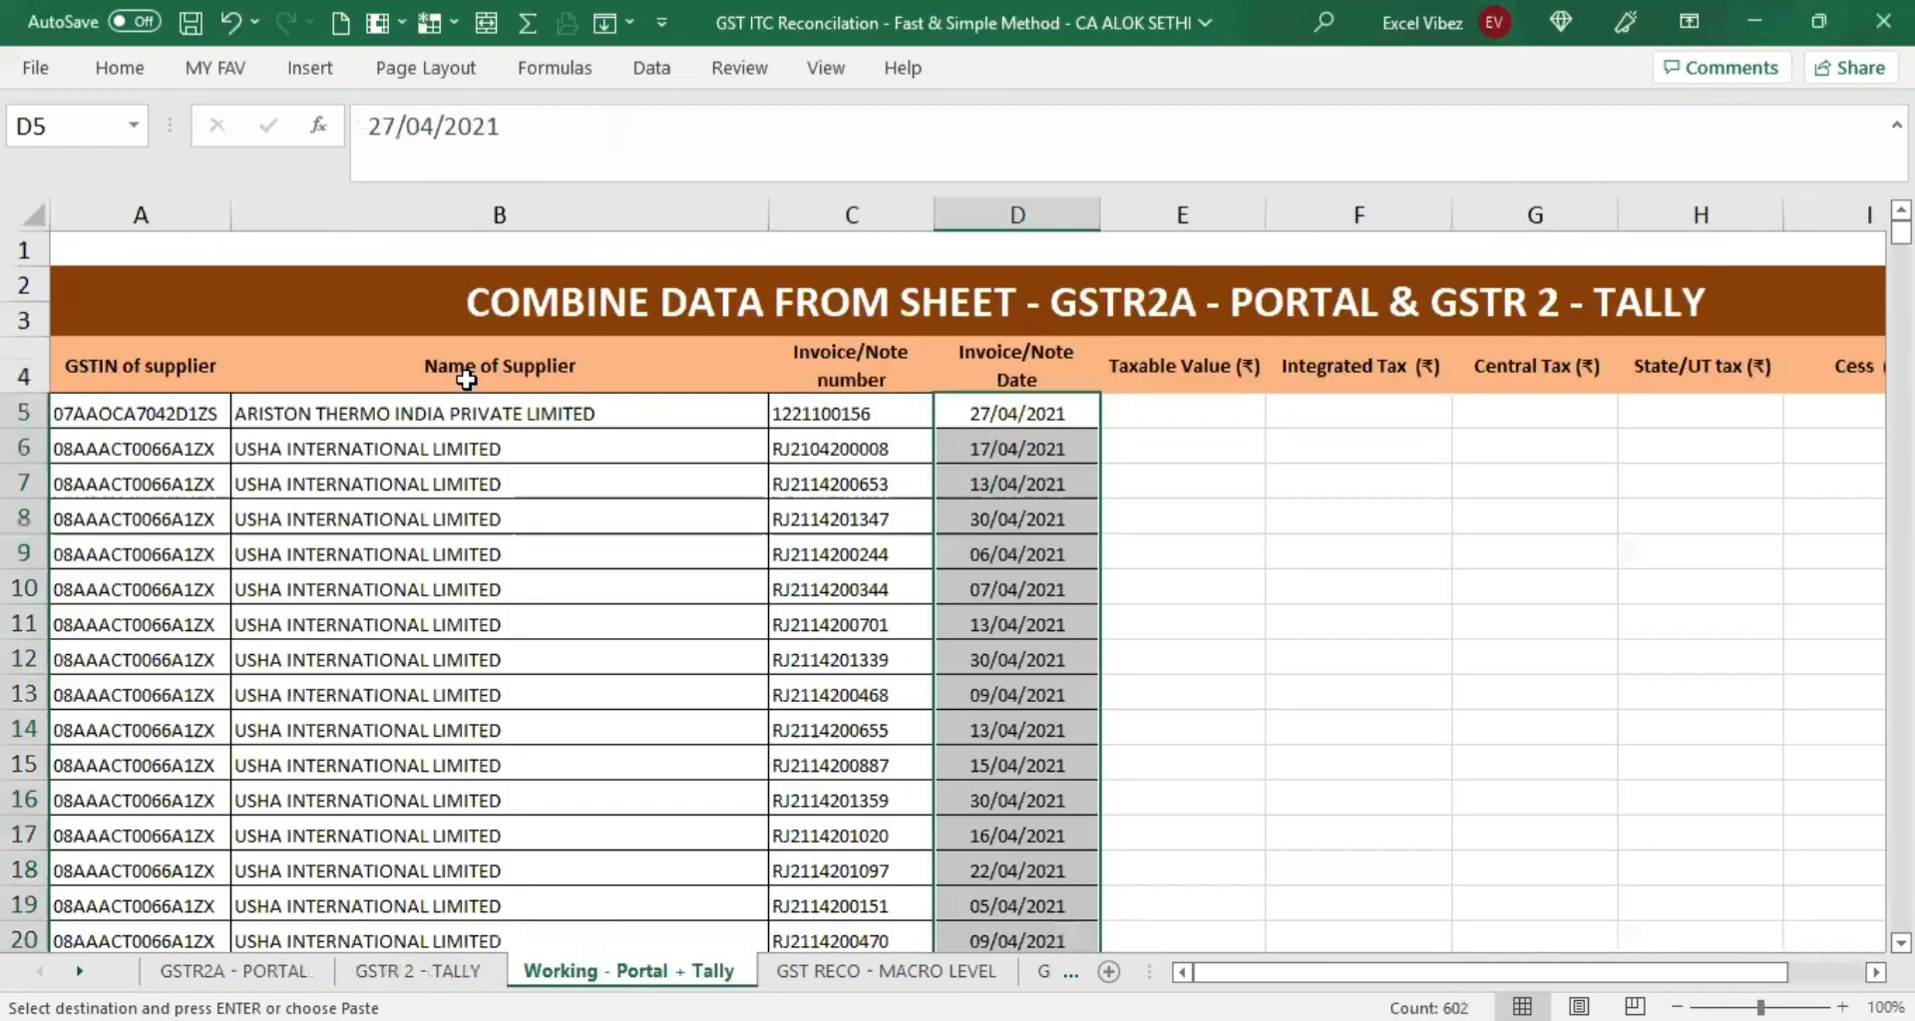
key(Right)
key(ctrl+v)
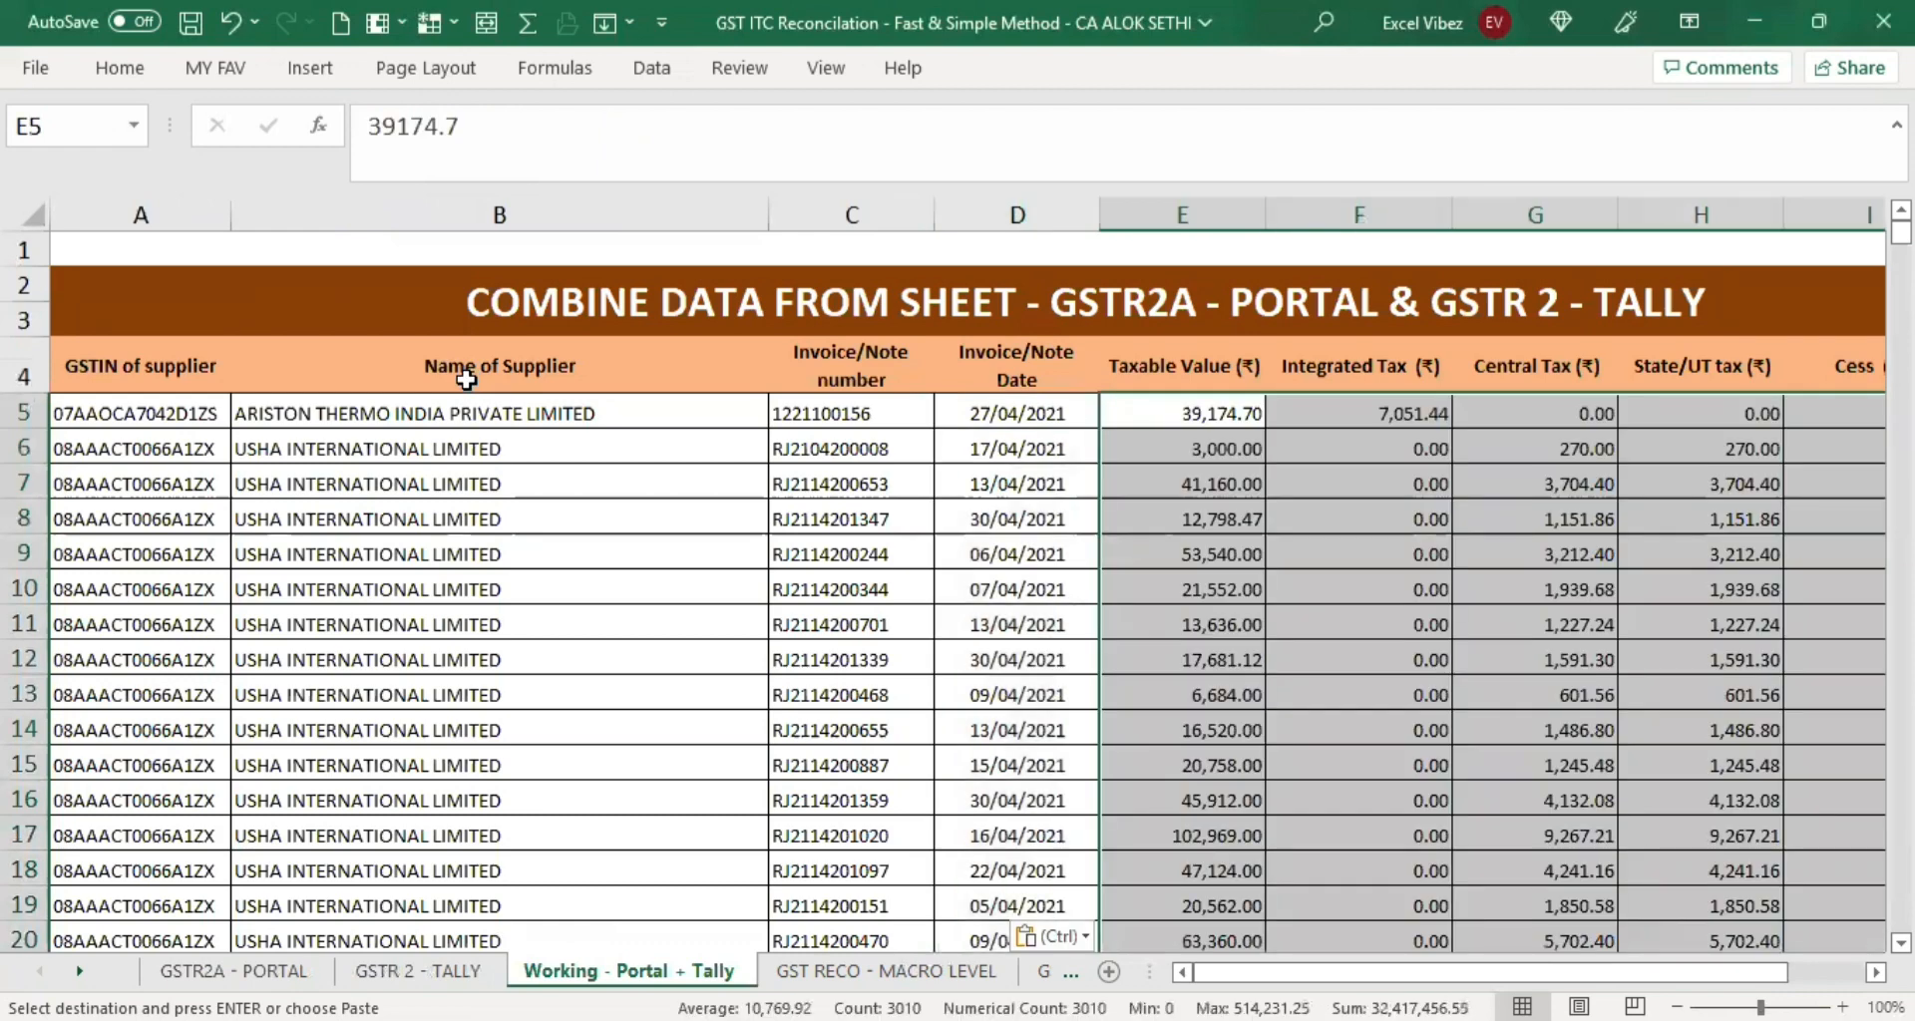
Examine the last rows of the copied portal data on the working sheet, across to the empty columns beyond Cess.
key(Left)
key(Left)
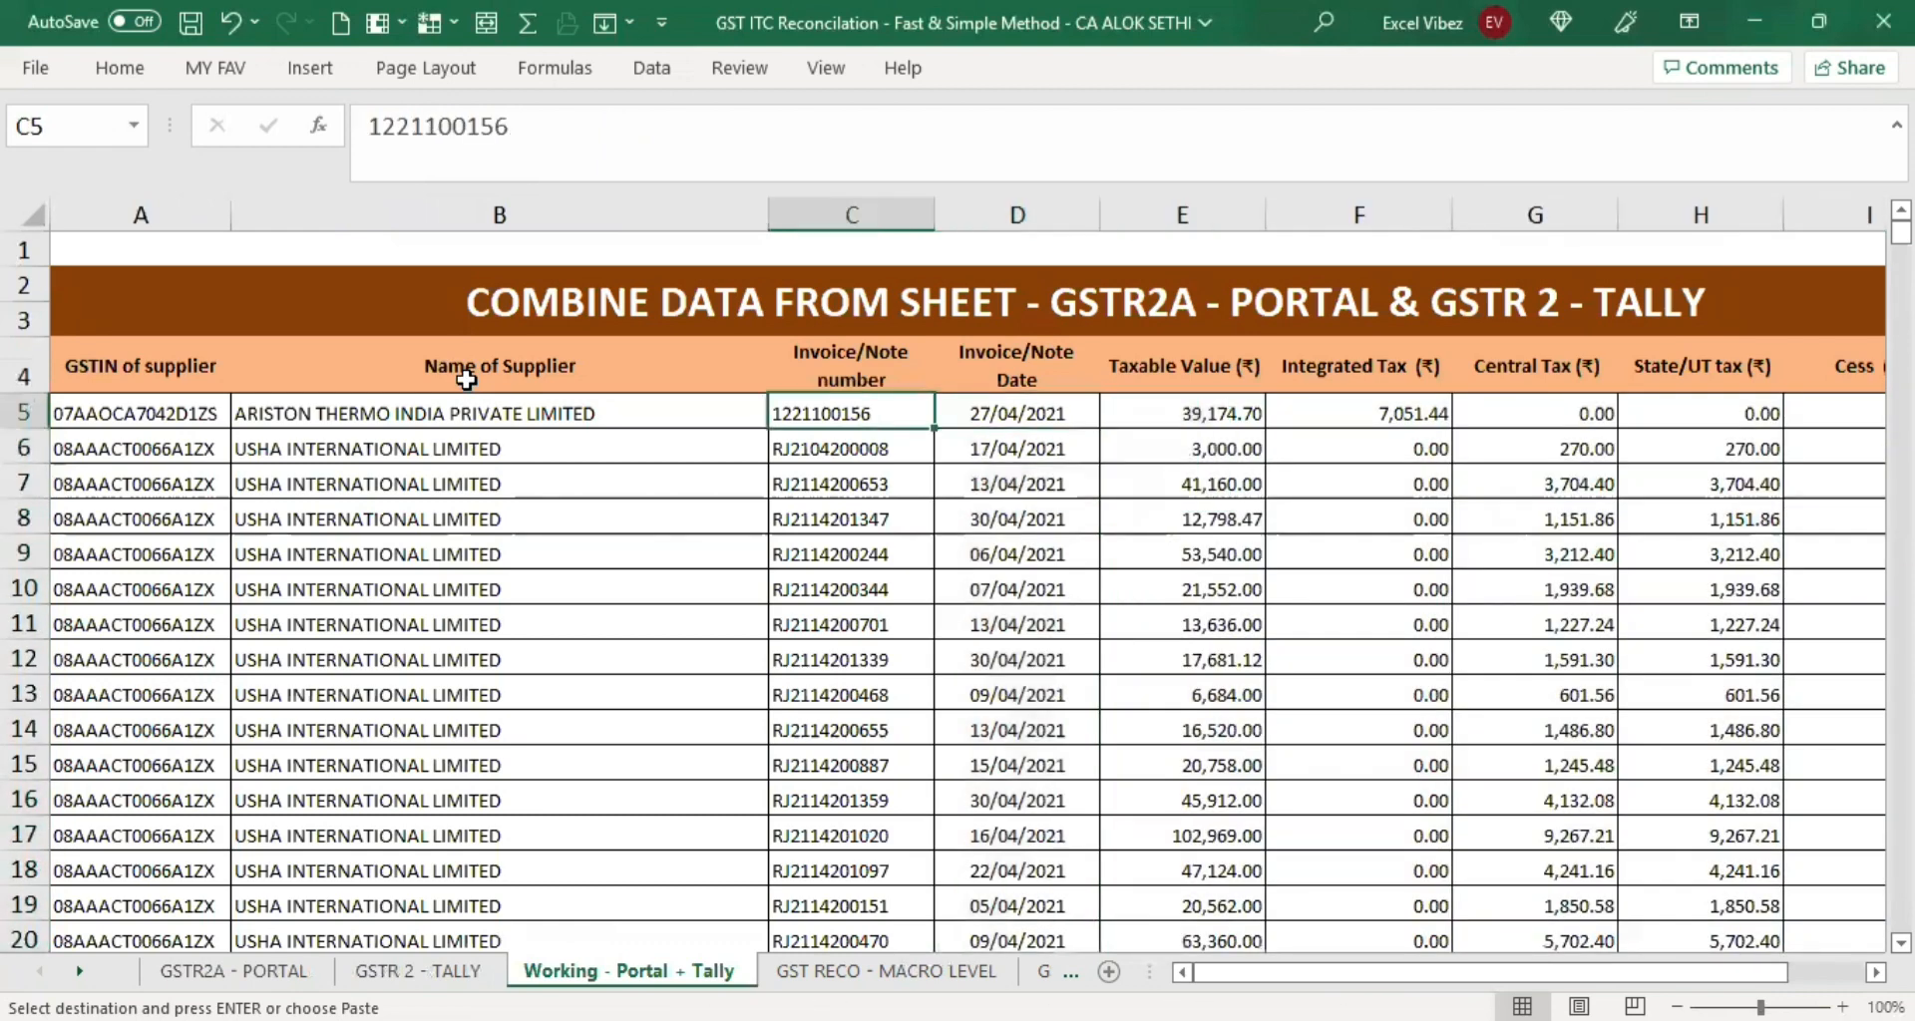
key(ctrl+Down)
key(Right)
key(Right)
key(Right)
key(Right)
key(Right)
key(Right)
key(Right)
key(Right)
key(Right)
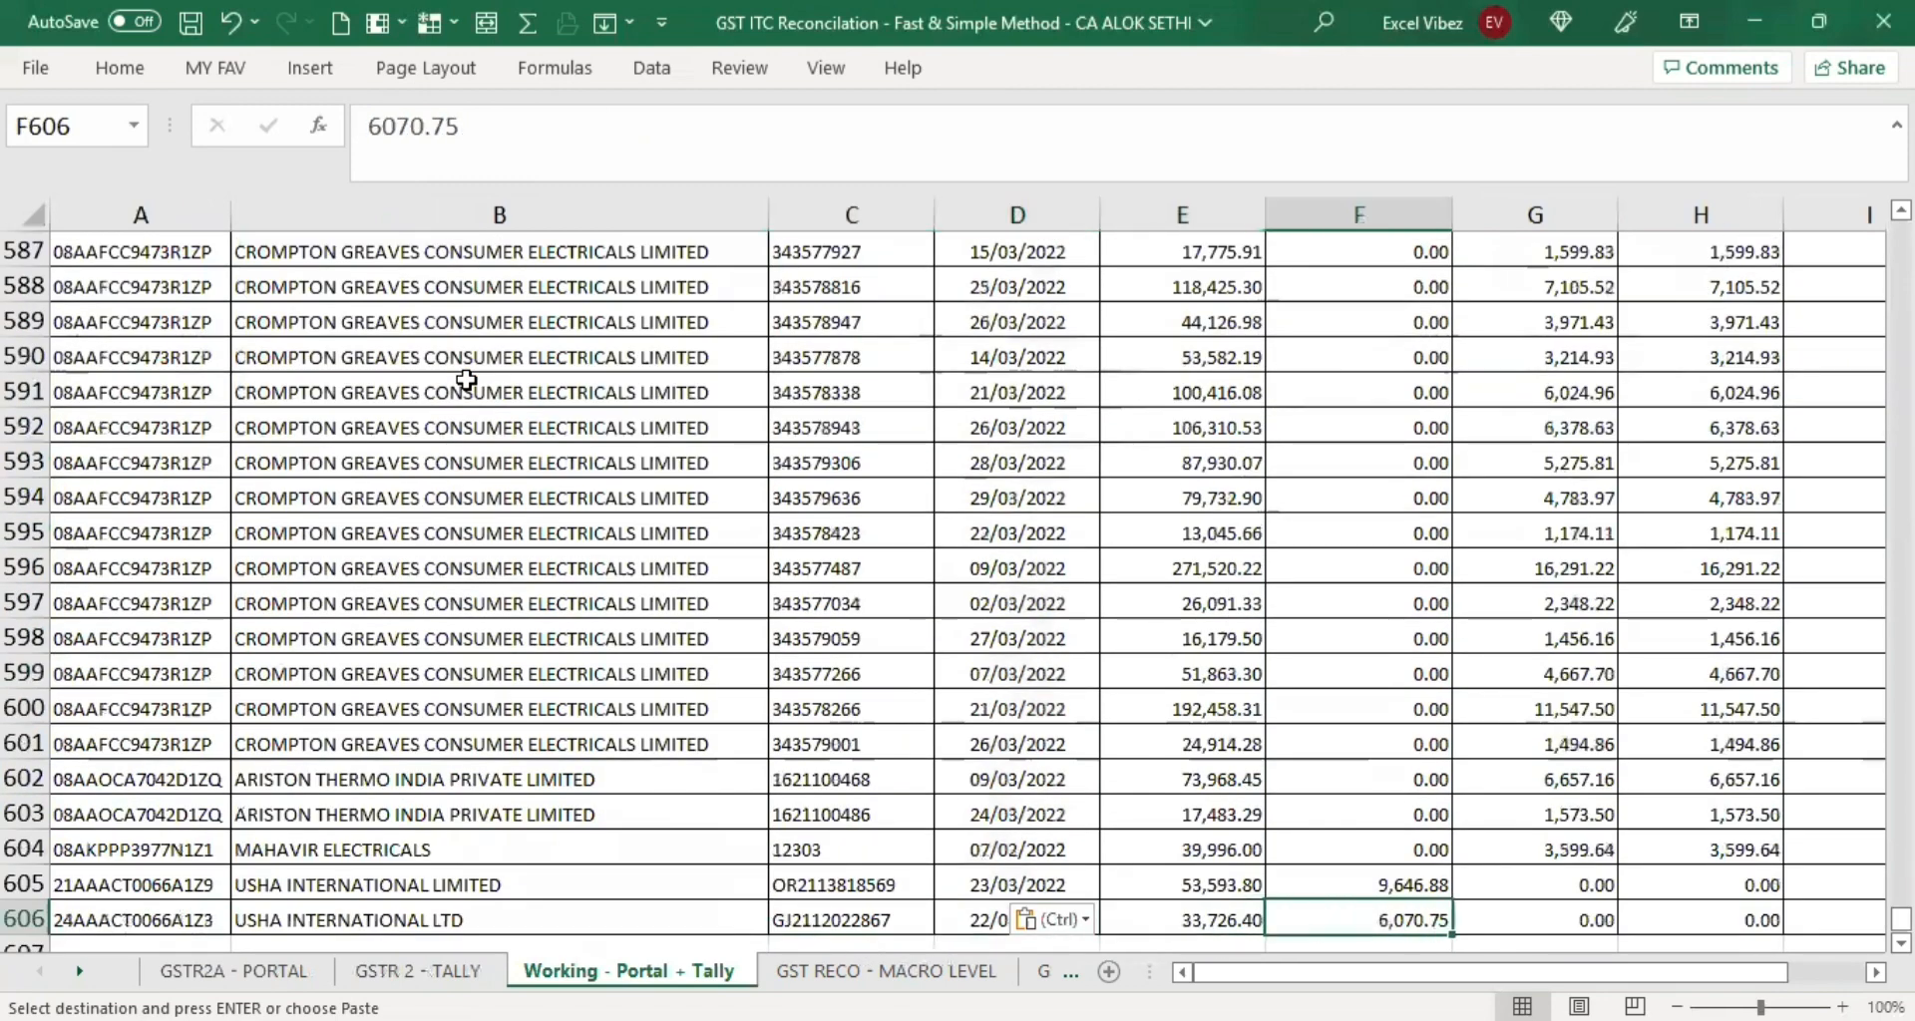
key(ctrl+v)
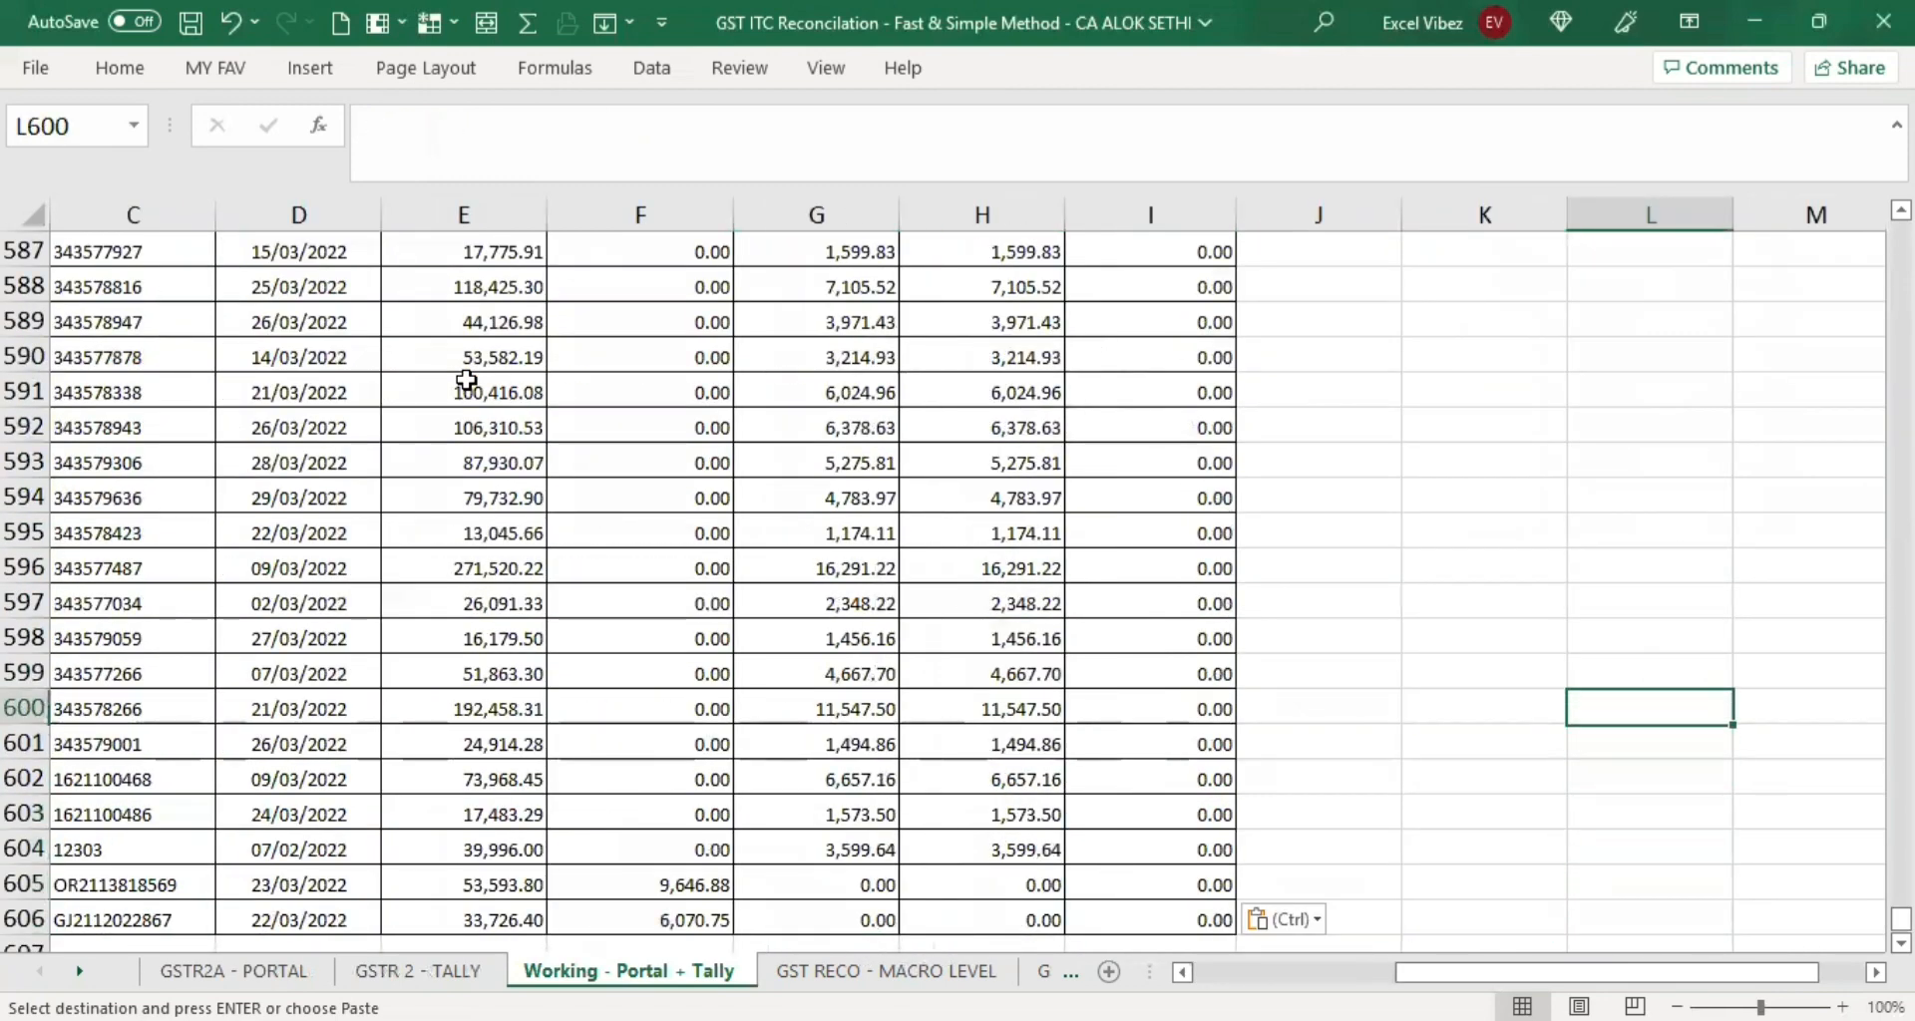
Enter Portal in the Source column at J5 of the working sheet.
key(ctrl+Home)
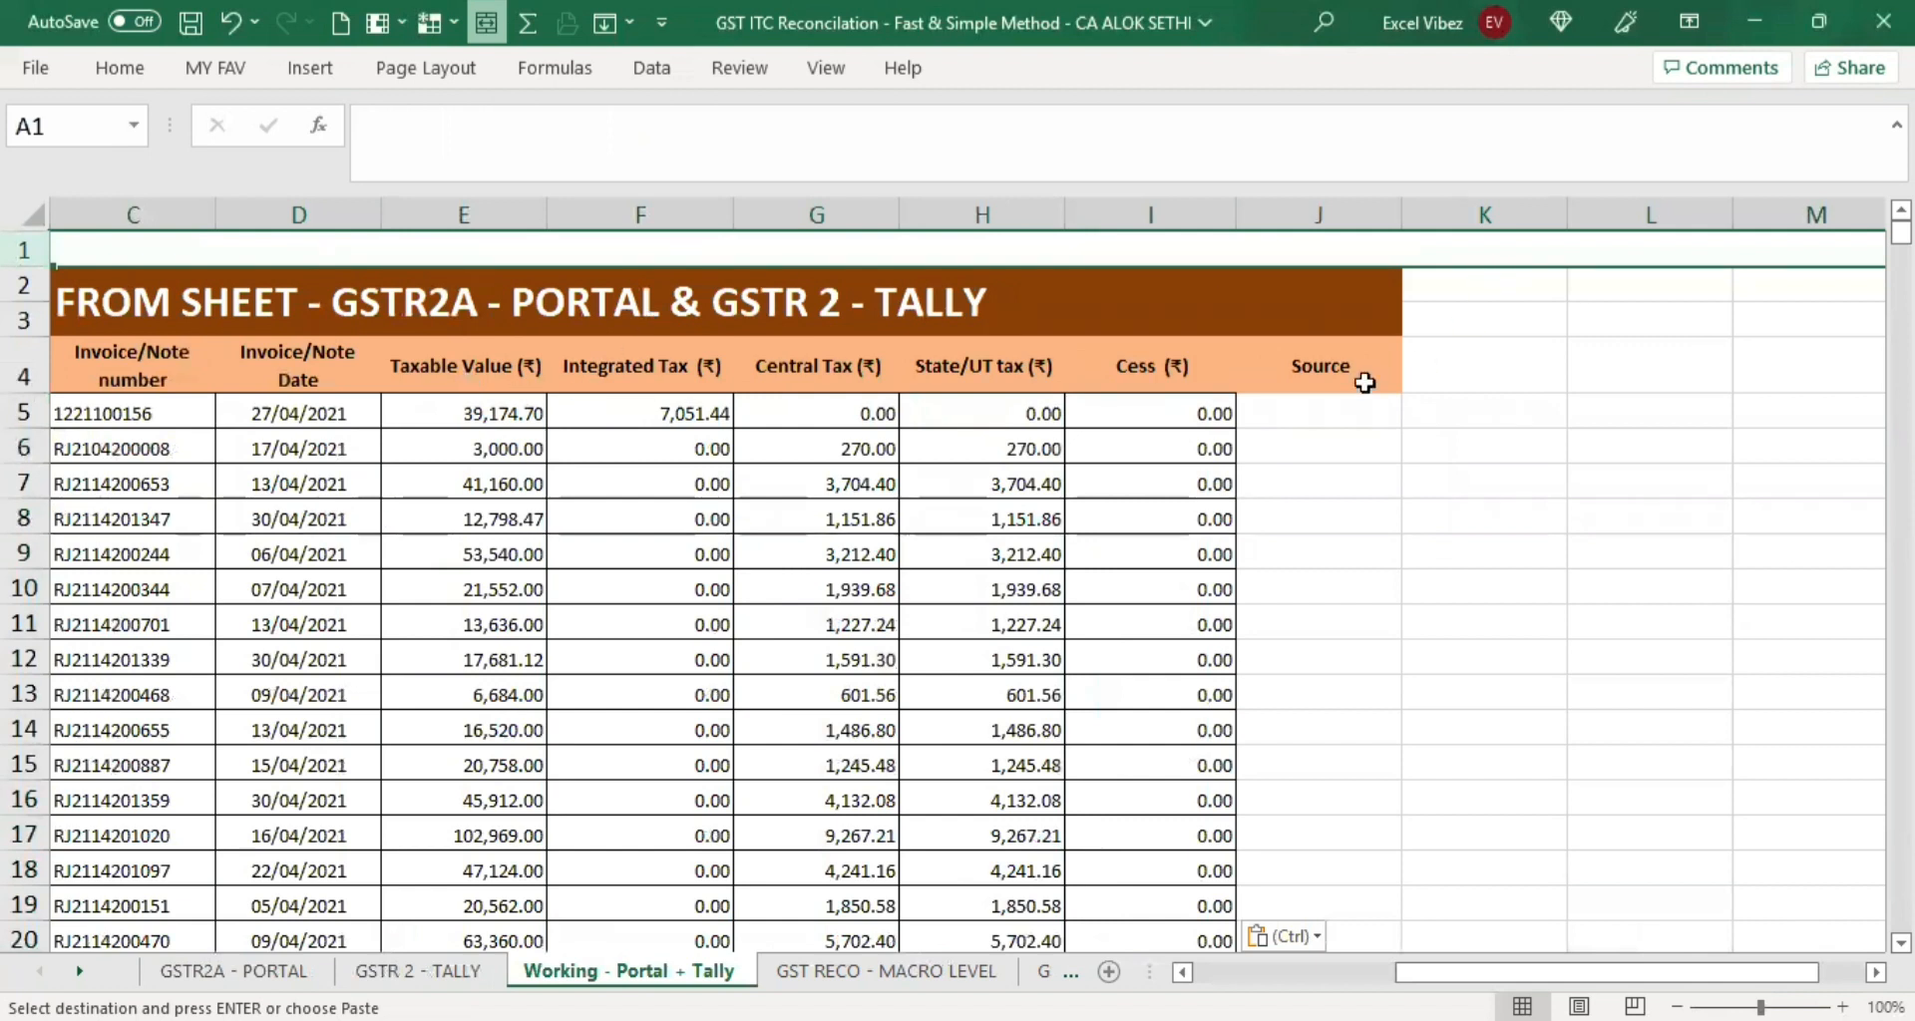
click(1337, 419)
text(Portal)
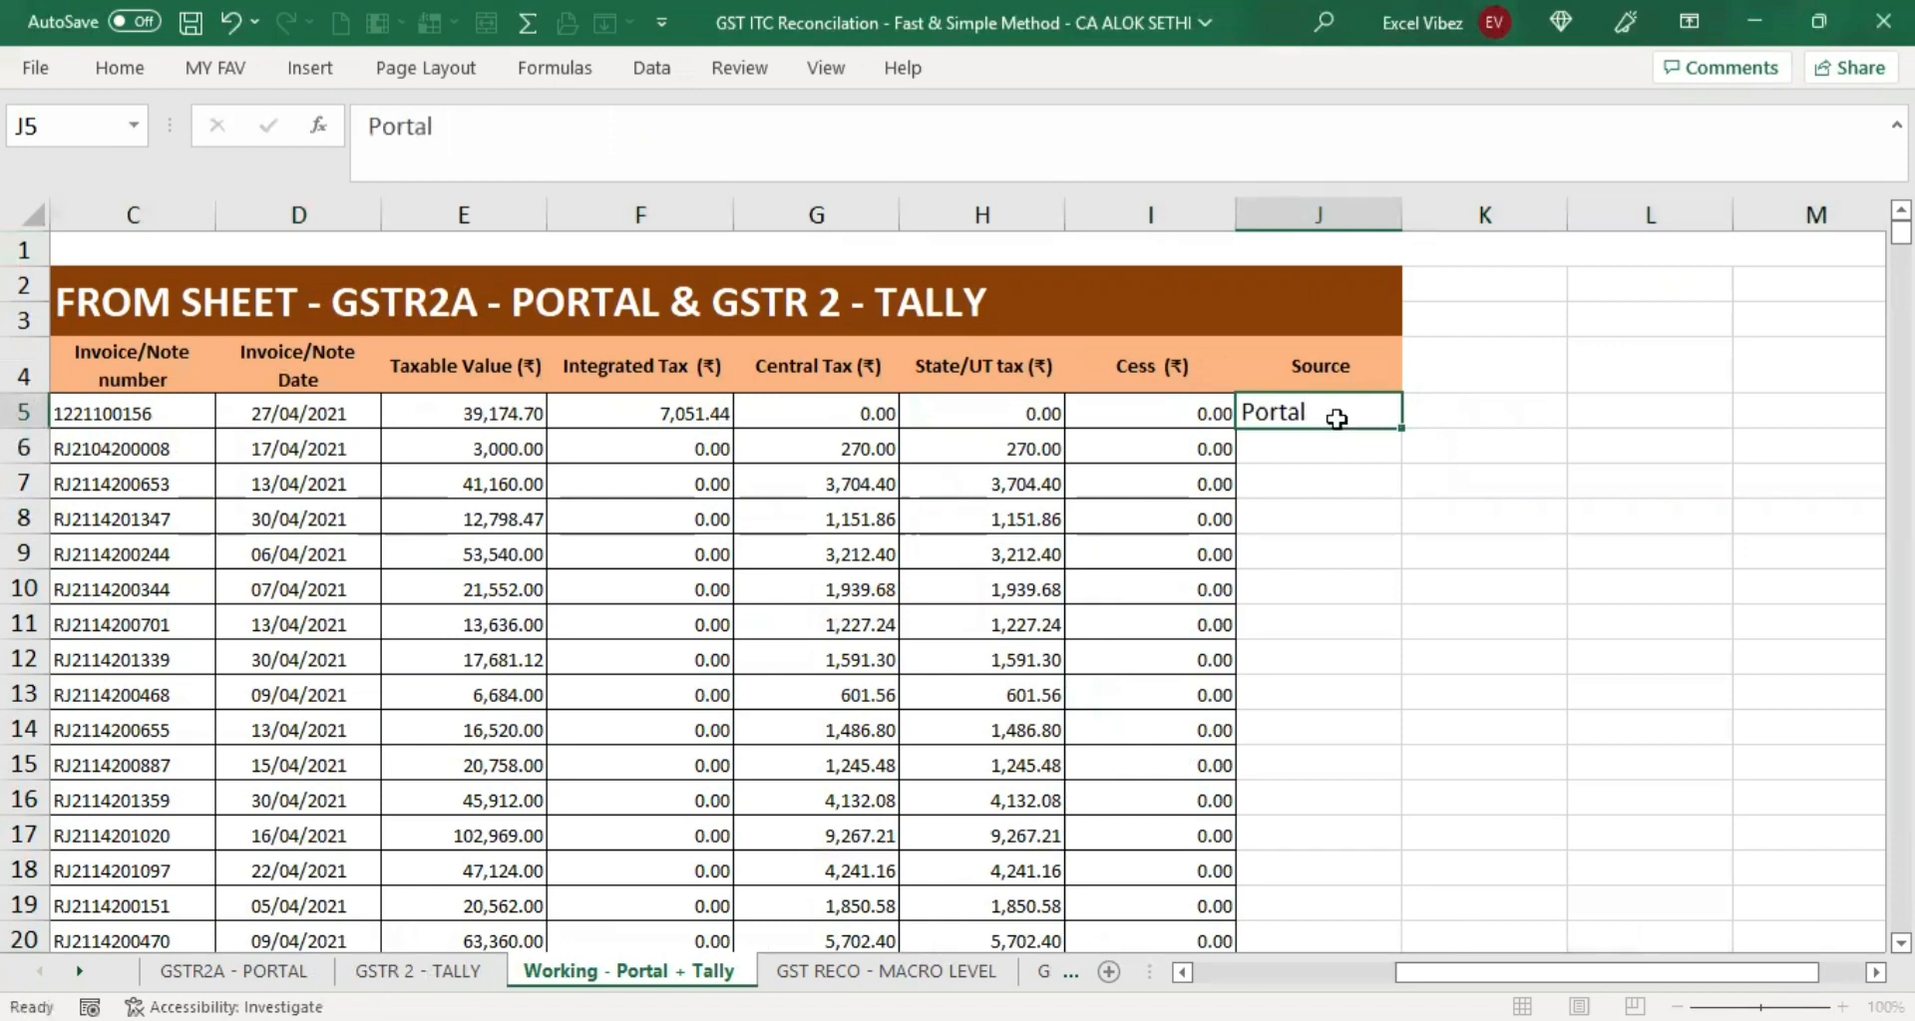
key(Tab)
click(1336, 419)
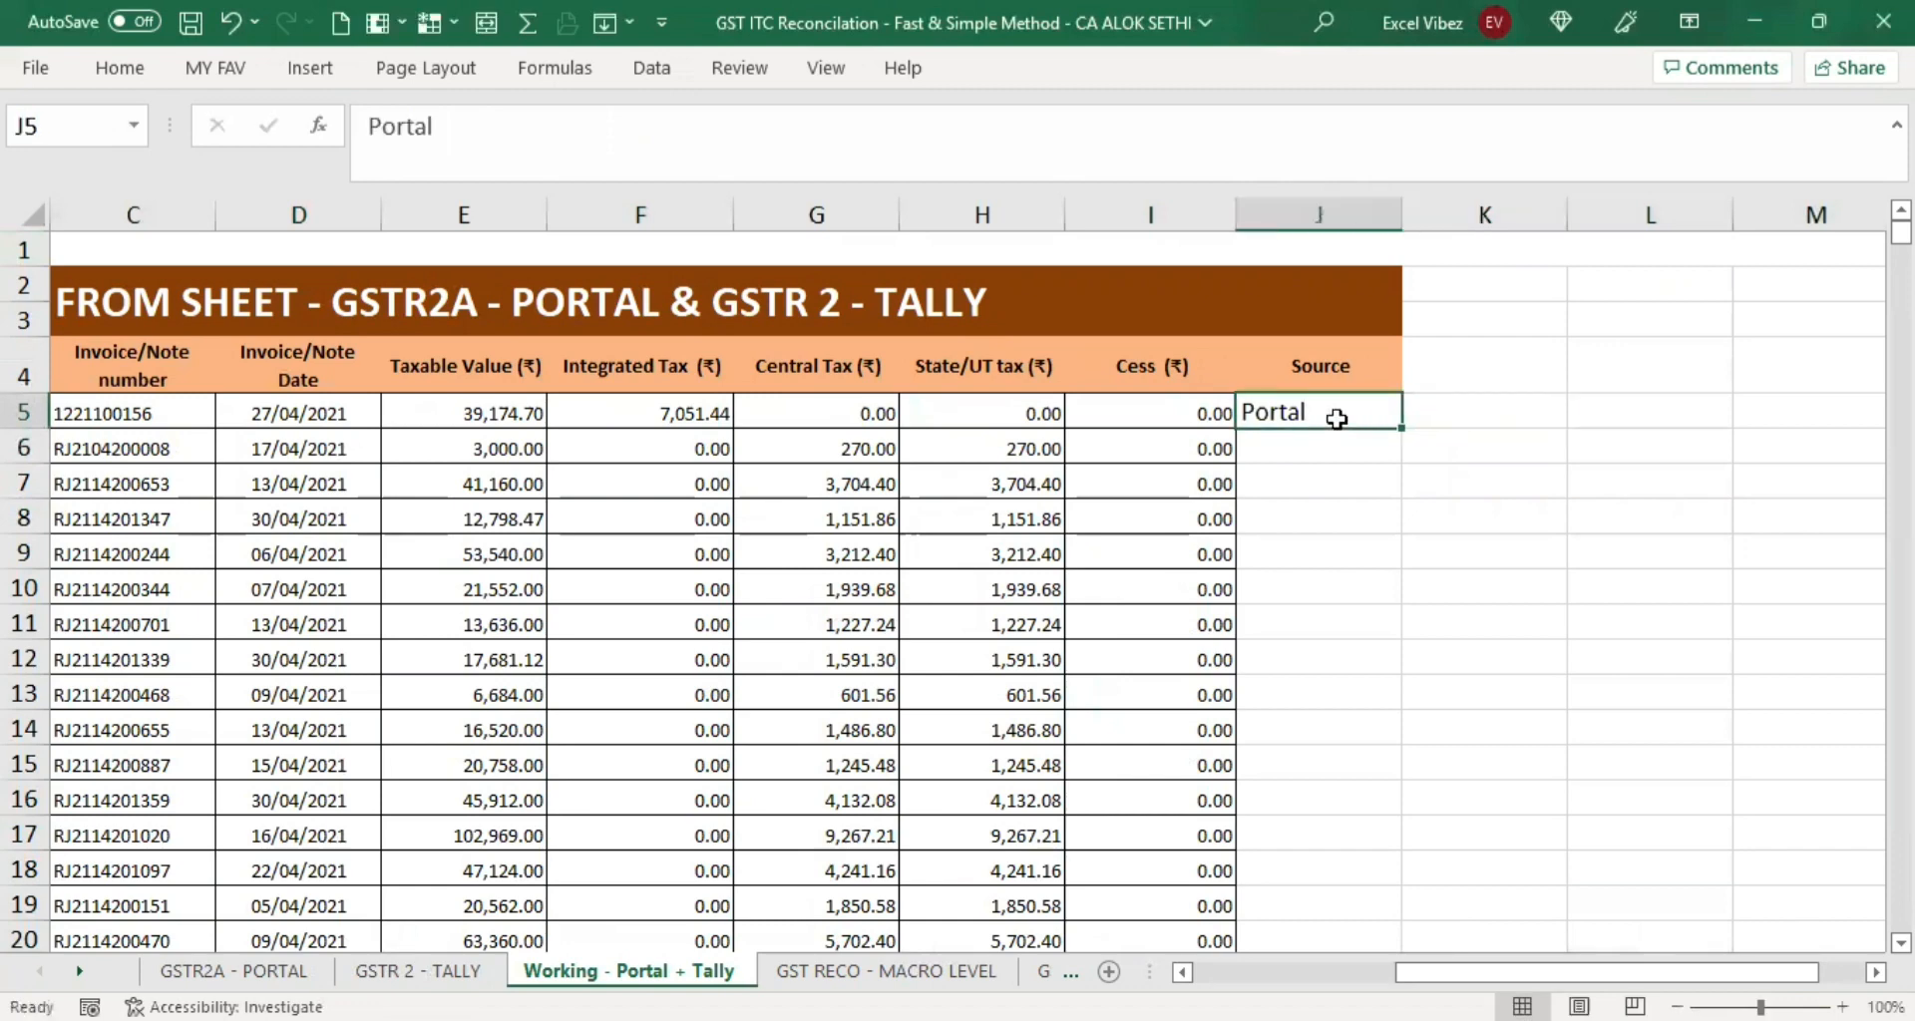
Copy the Portal label from J5 down the Source column through row 606, and return to the start of the sheet.
key(ctrl+c)
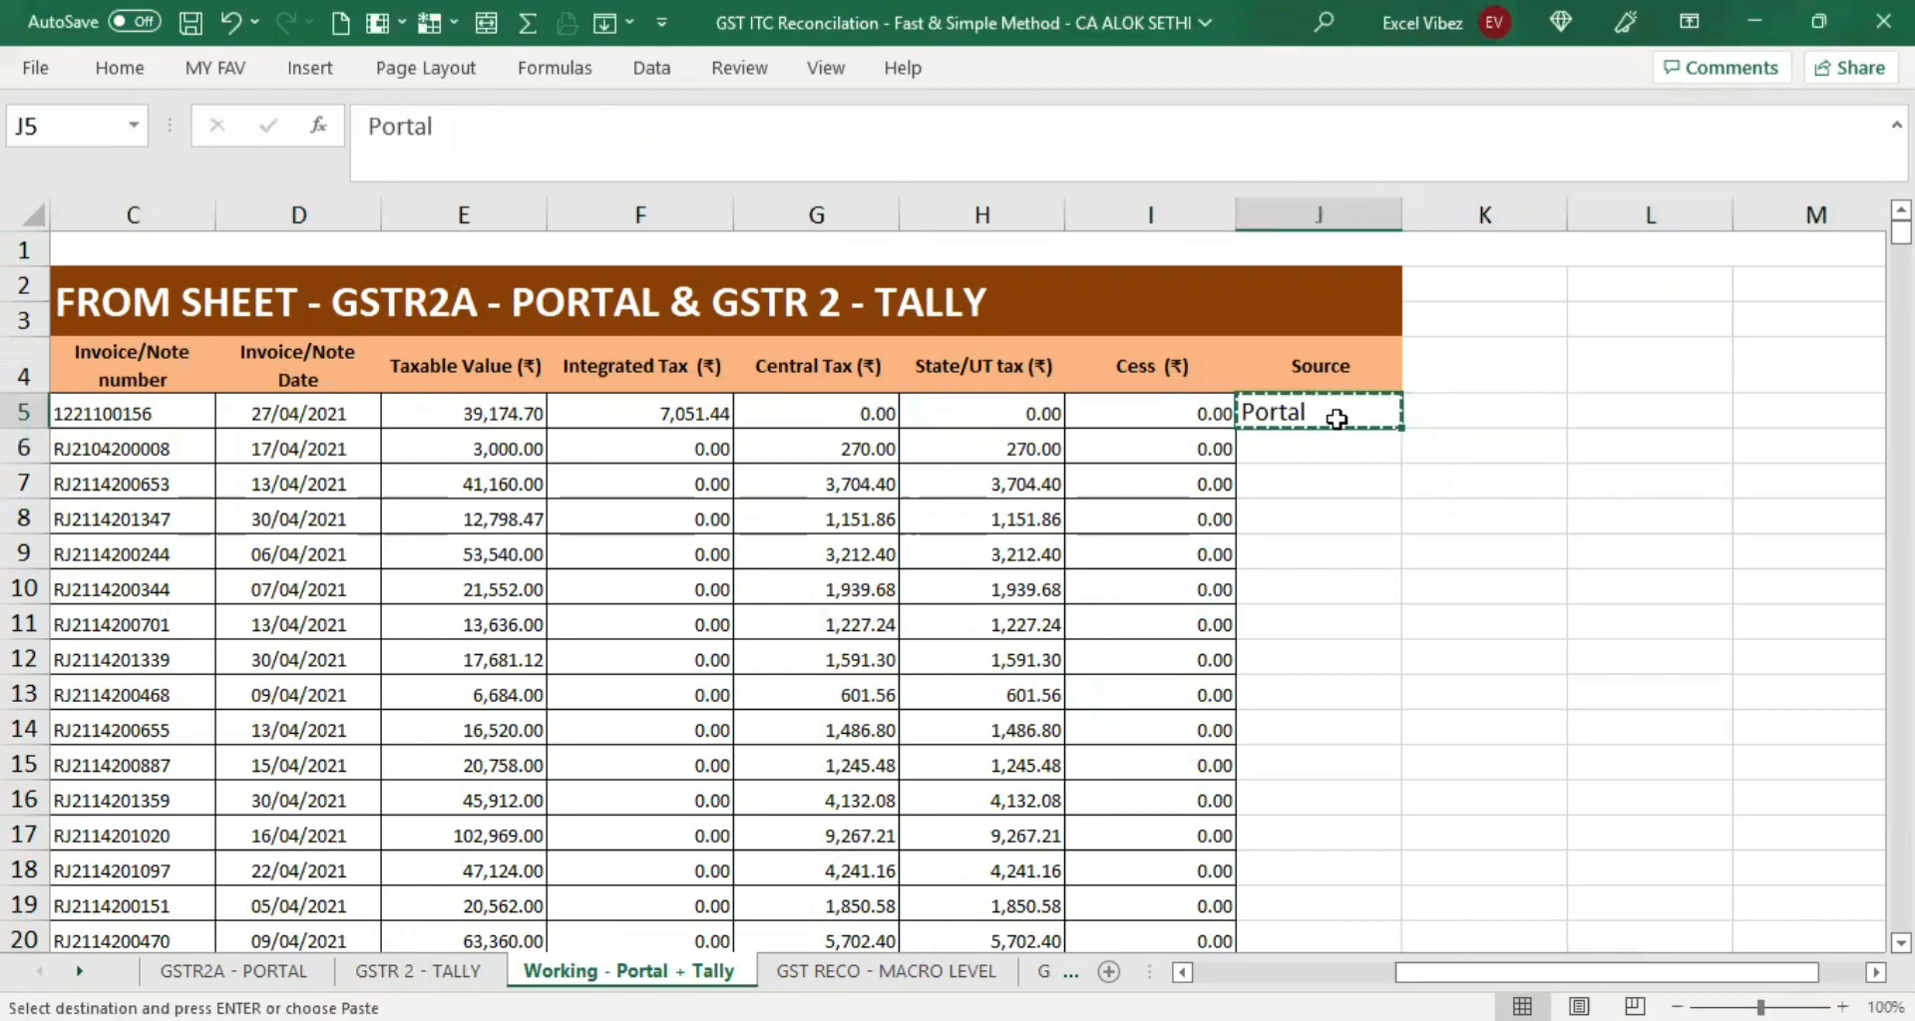
key(ctrl+shift+Down)
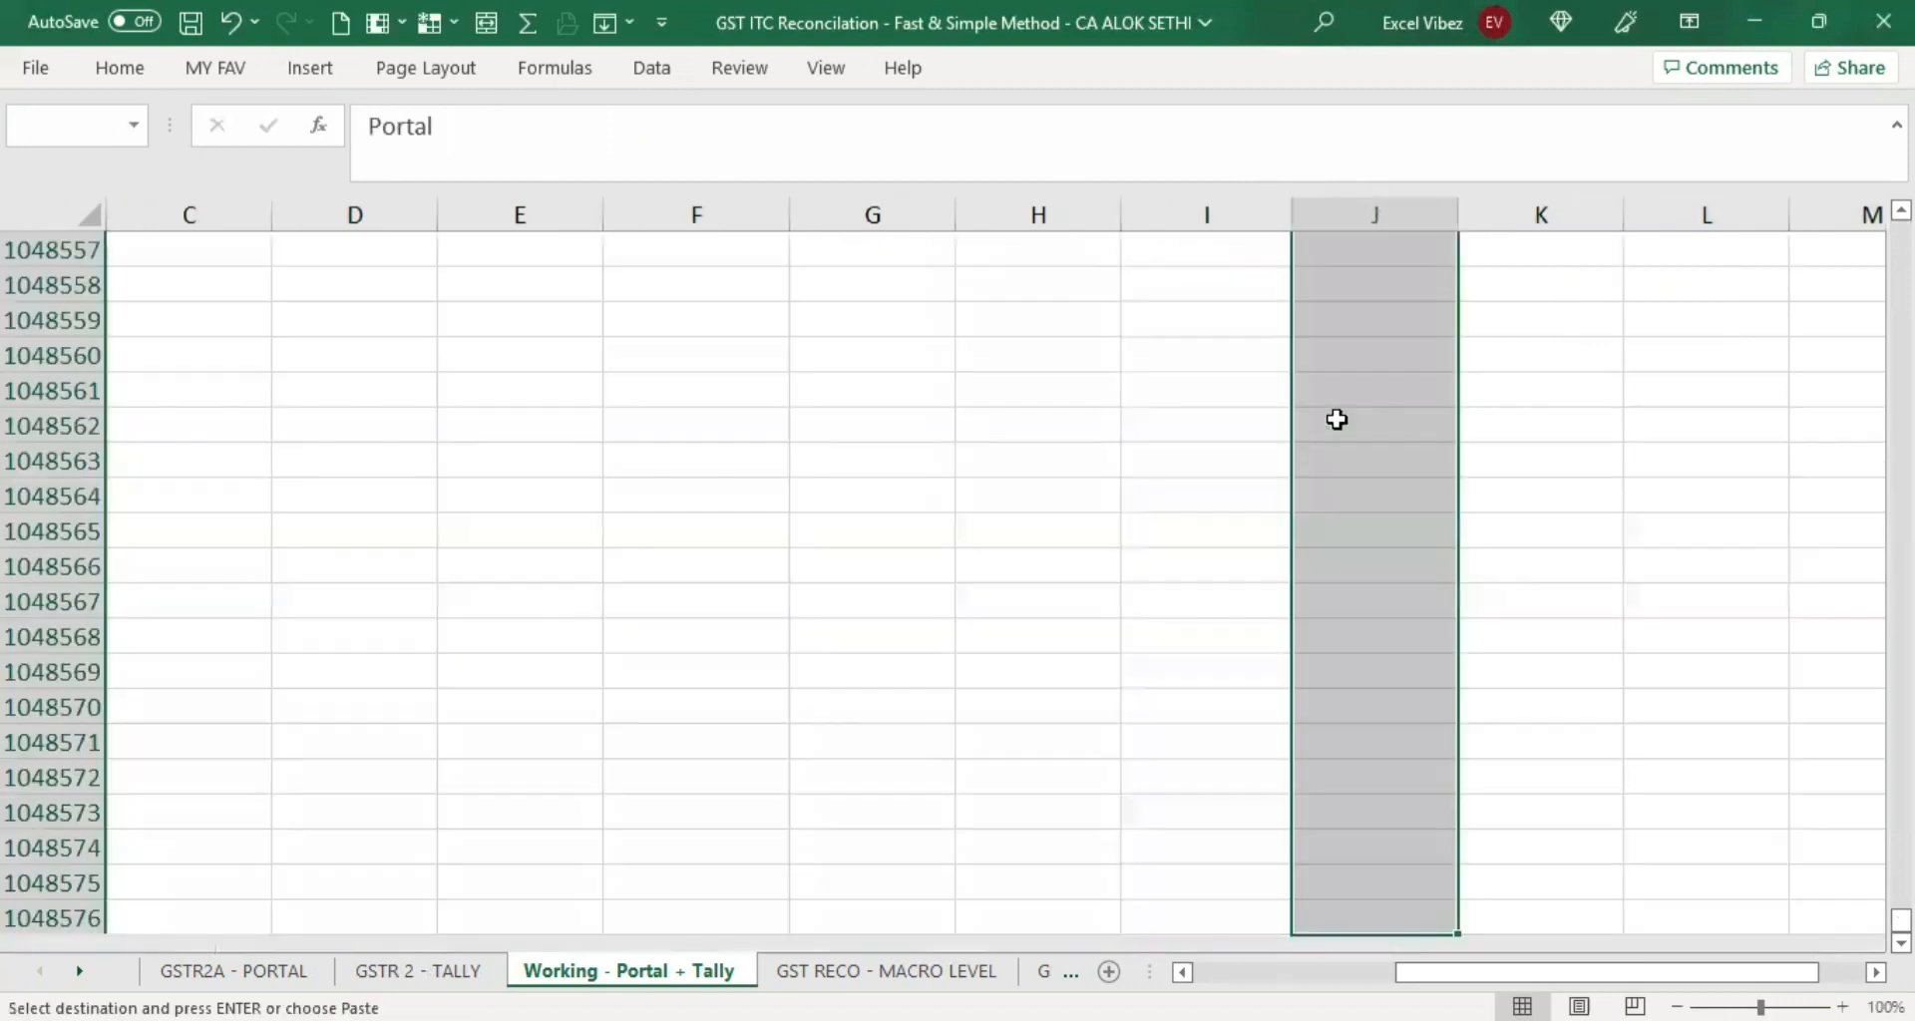
key(ctrl+shift+Up)
key(Down)
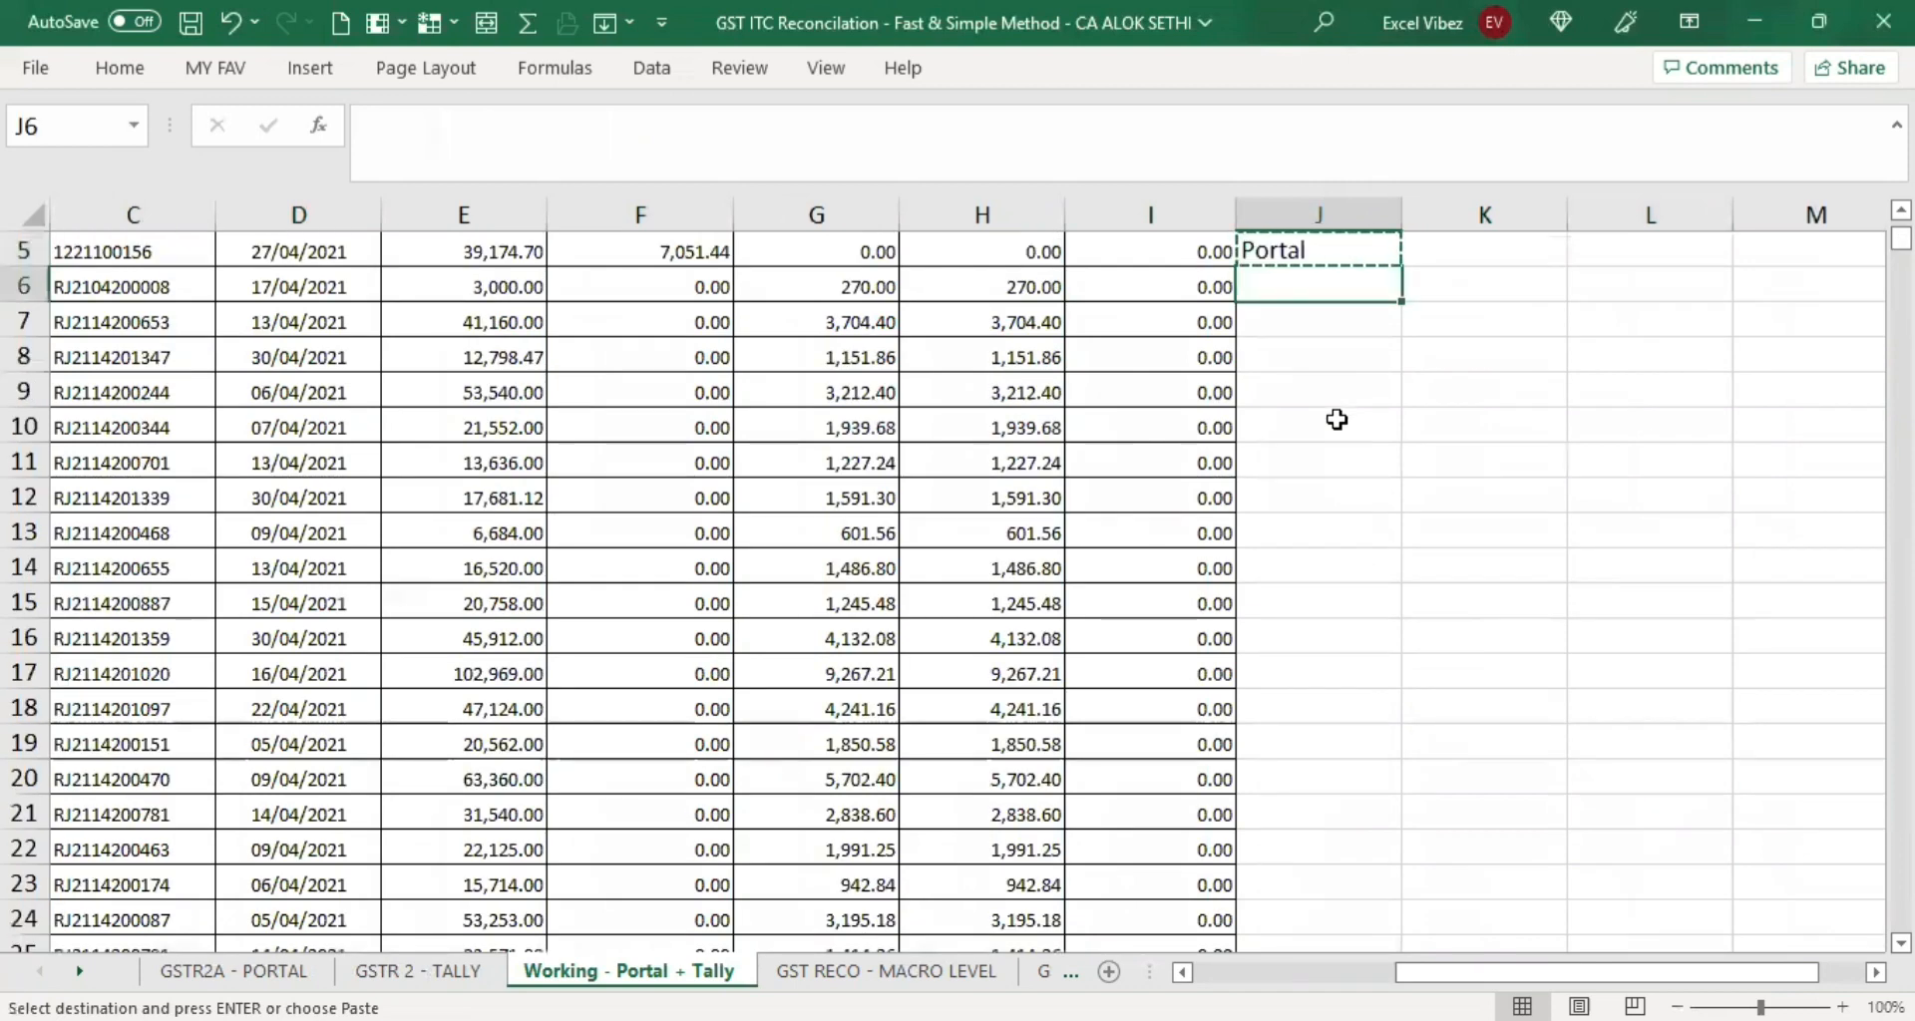
key(ctrl+shift+Down)
key(ctrl+shift+Up)
key(shift+Down)
key(ctrl+End)
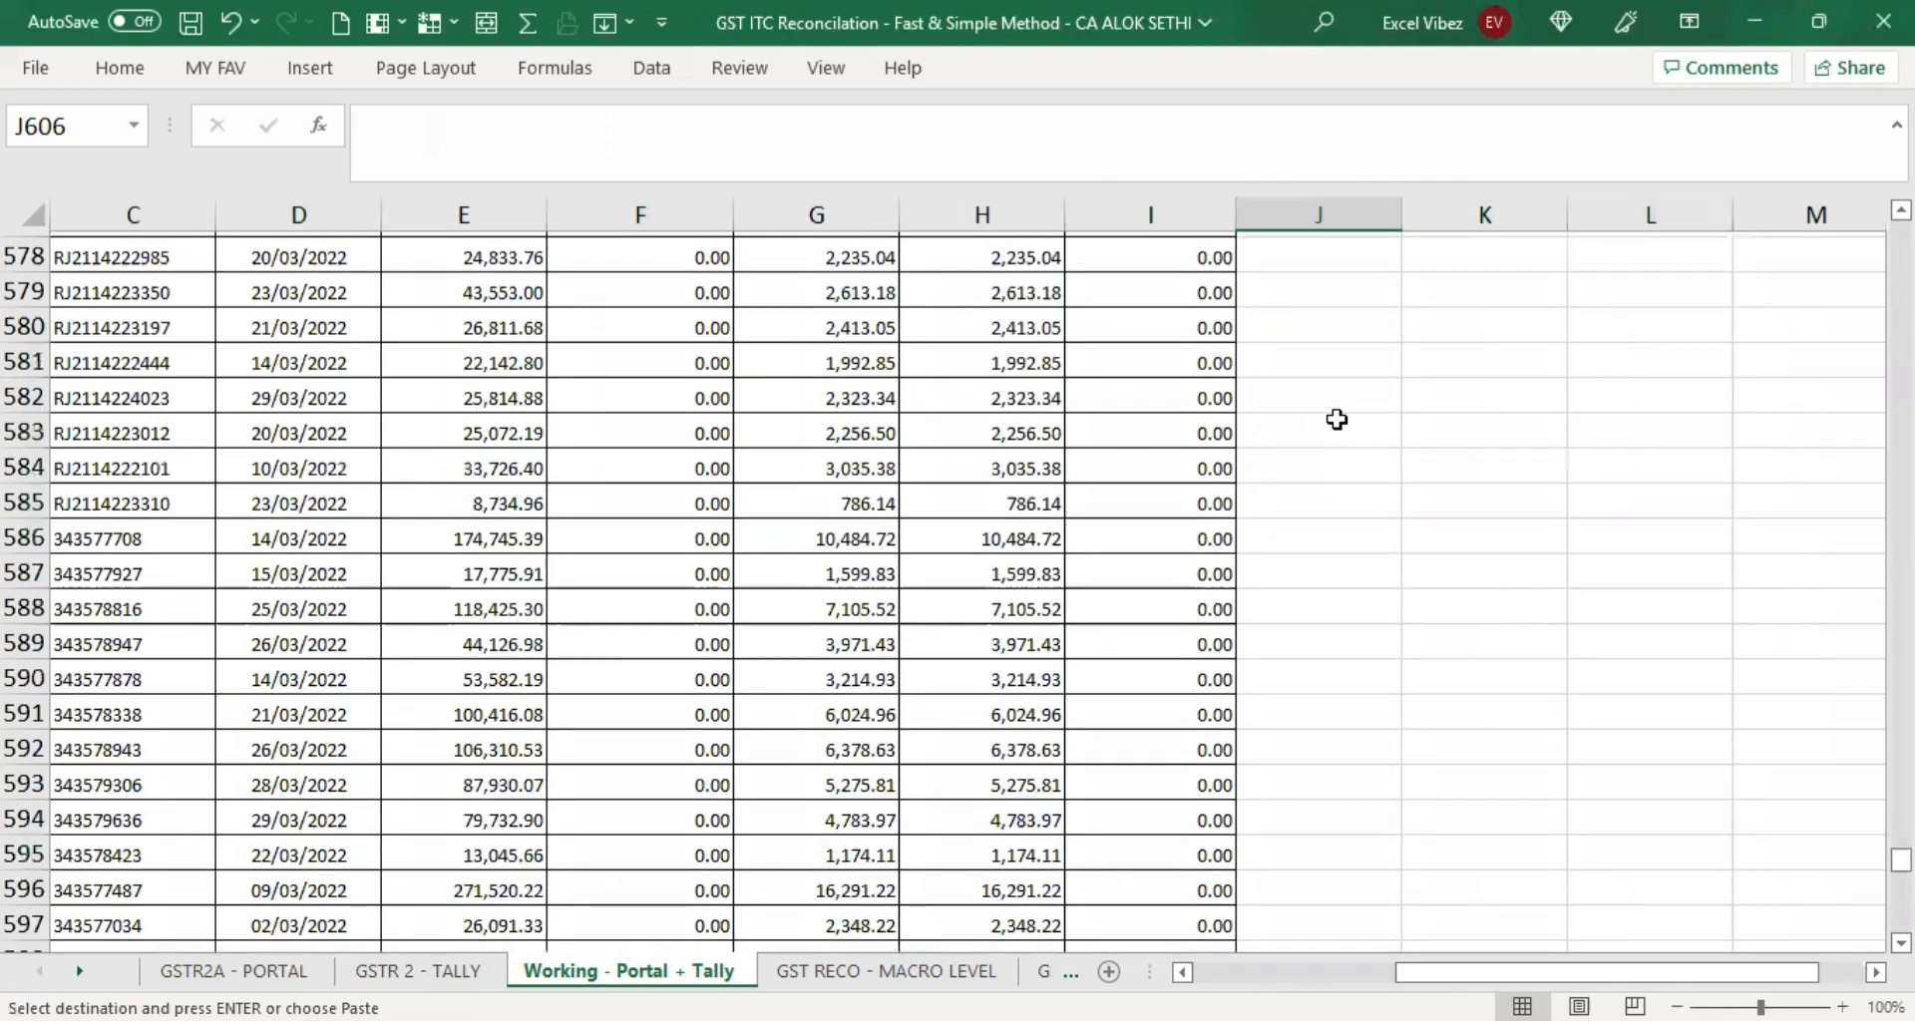
key(ctrl+shift+Up)
key(ctrl+v)
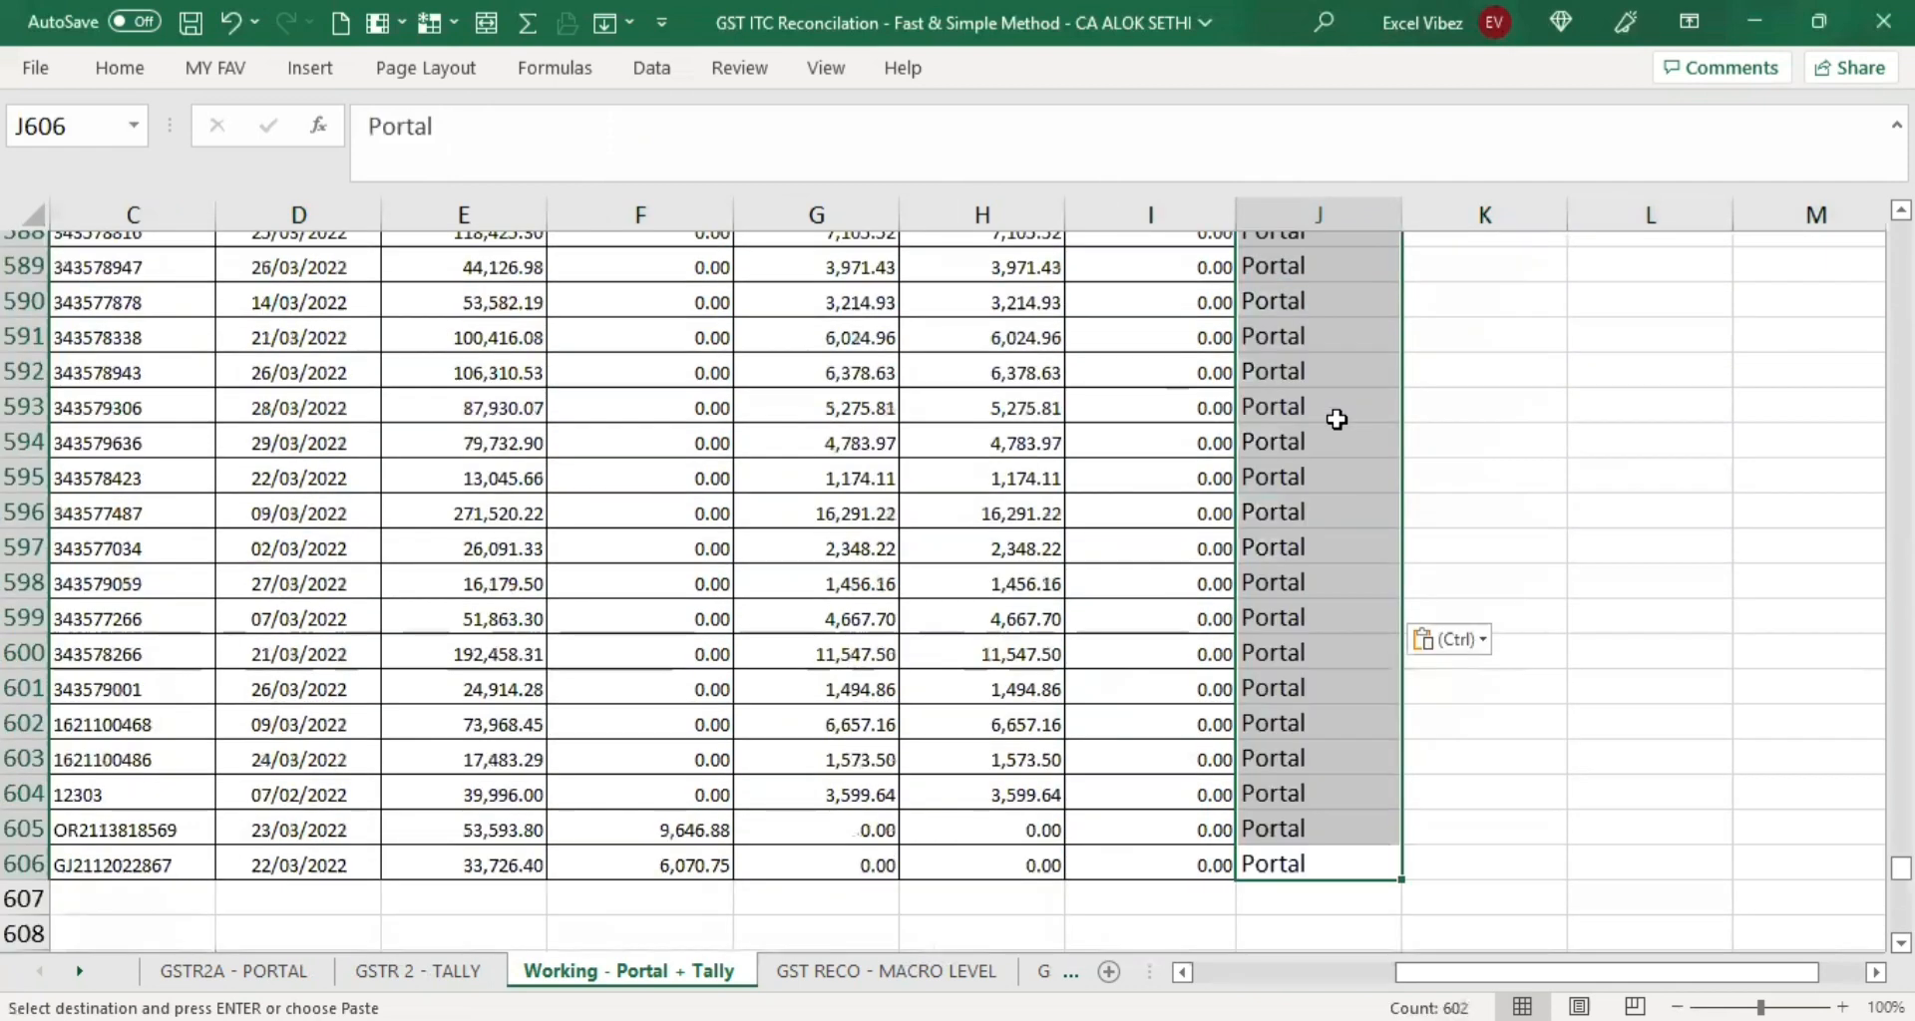
key(Up)
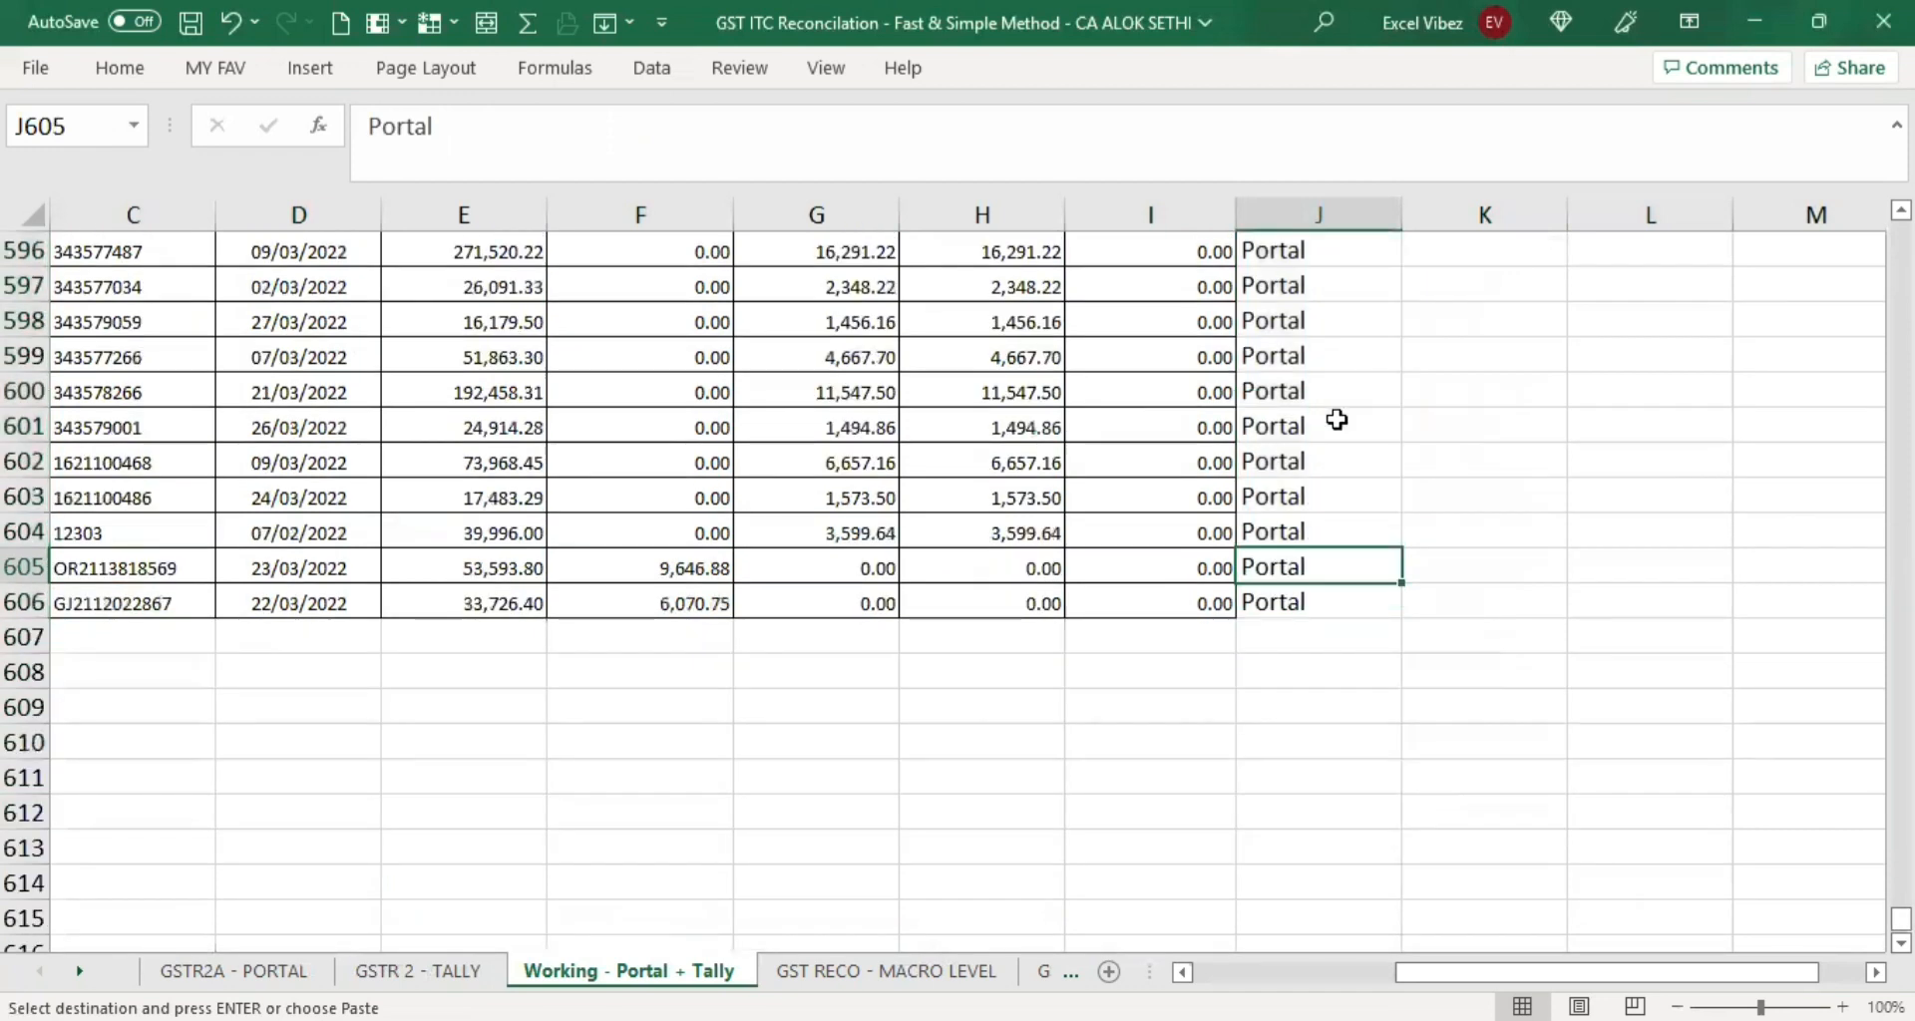
key(ctrl+Home)
key(Escape)
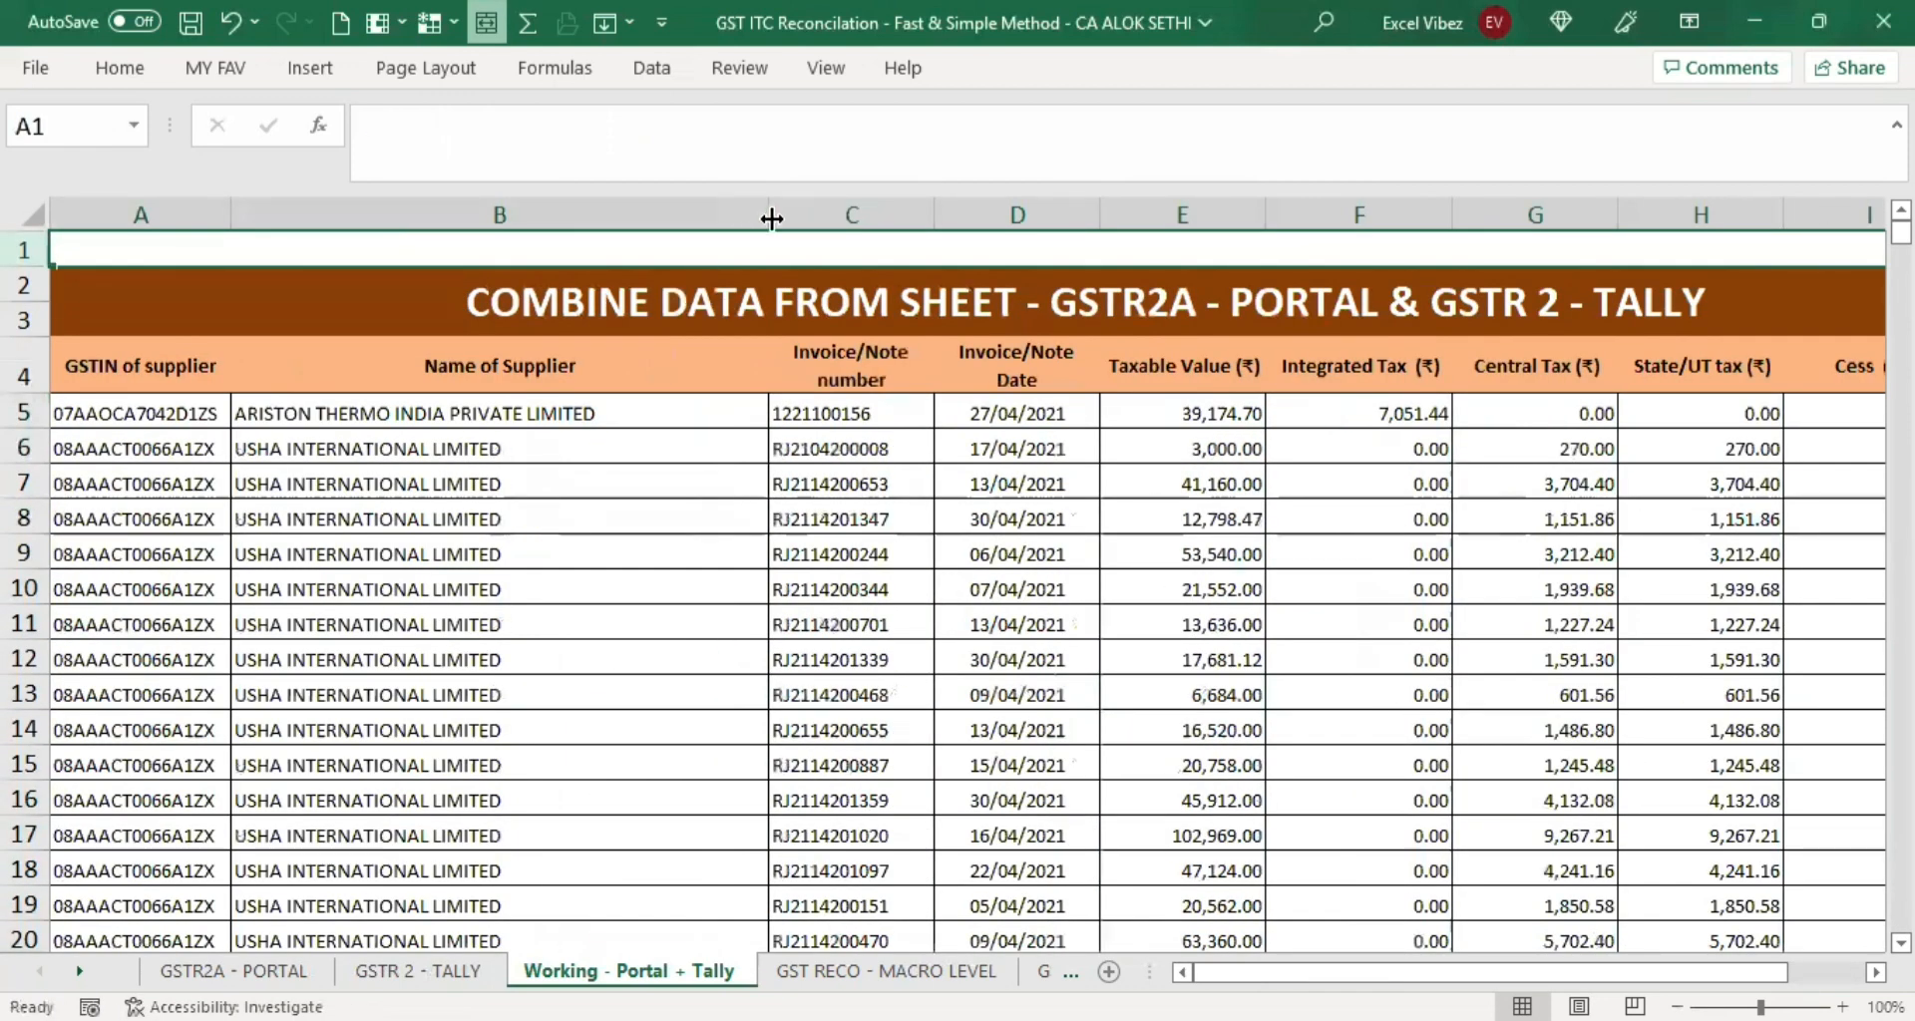
Narrow the Name of Supplier column to about the width of the name in B5, and switch to the GSTR2A - PORTAL sheet.
drag(768, 213, 621, 479)
click(618, 552)
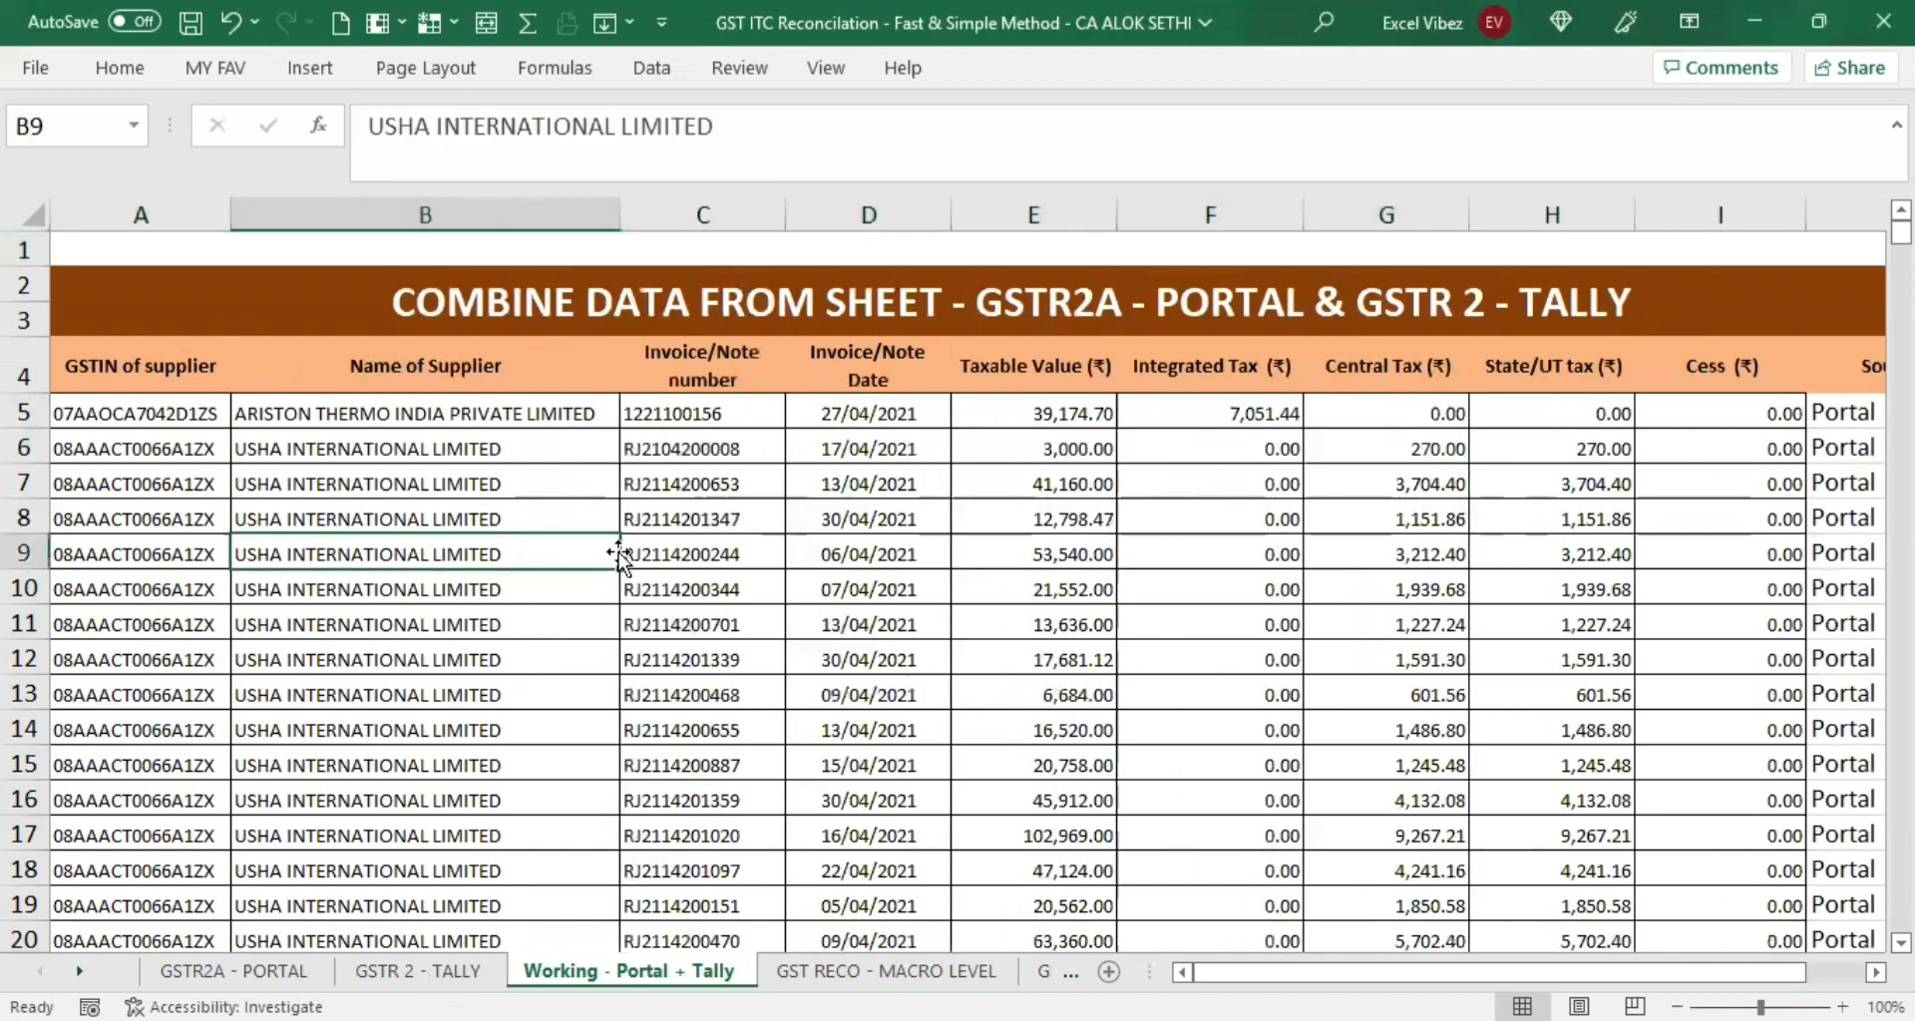
click(229, 971)
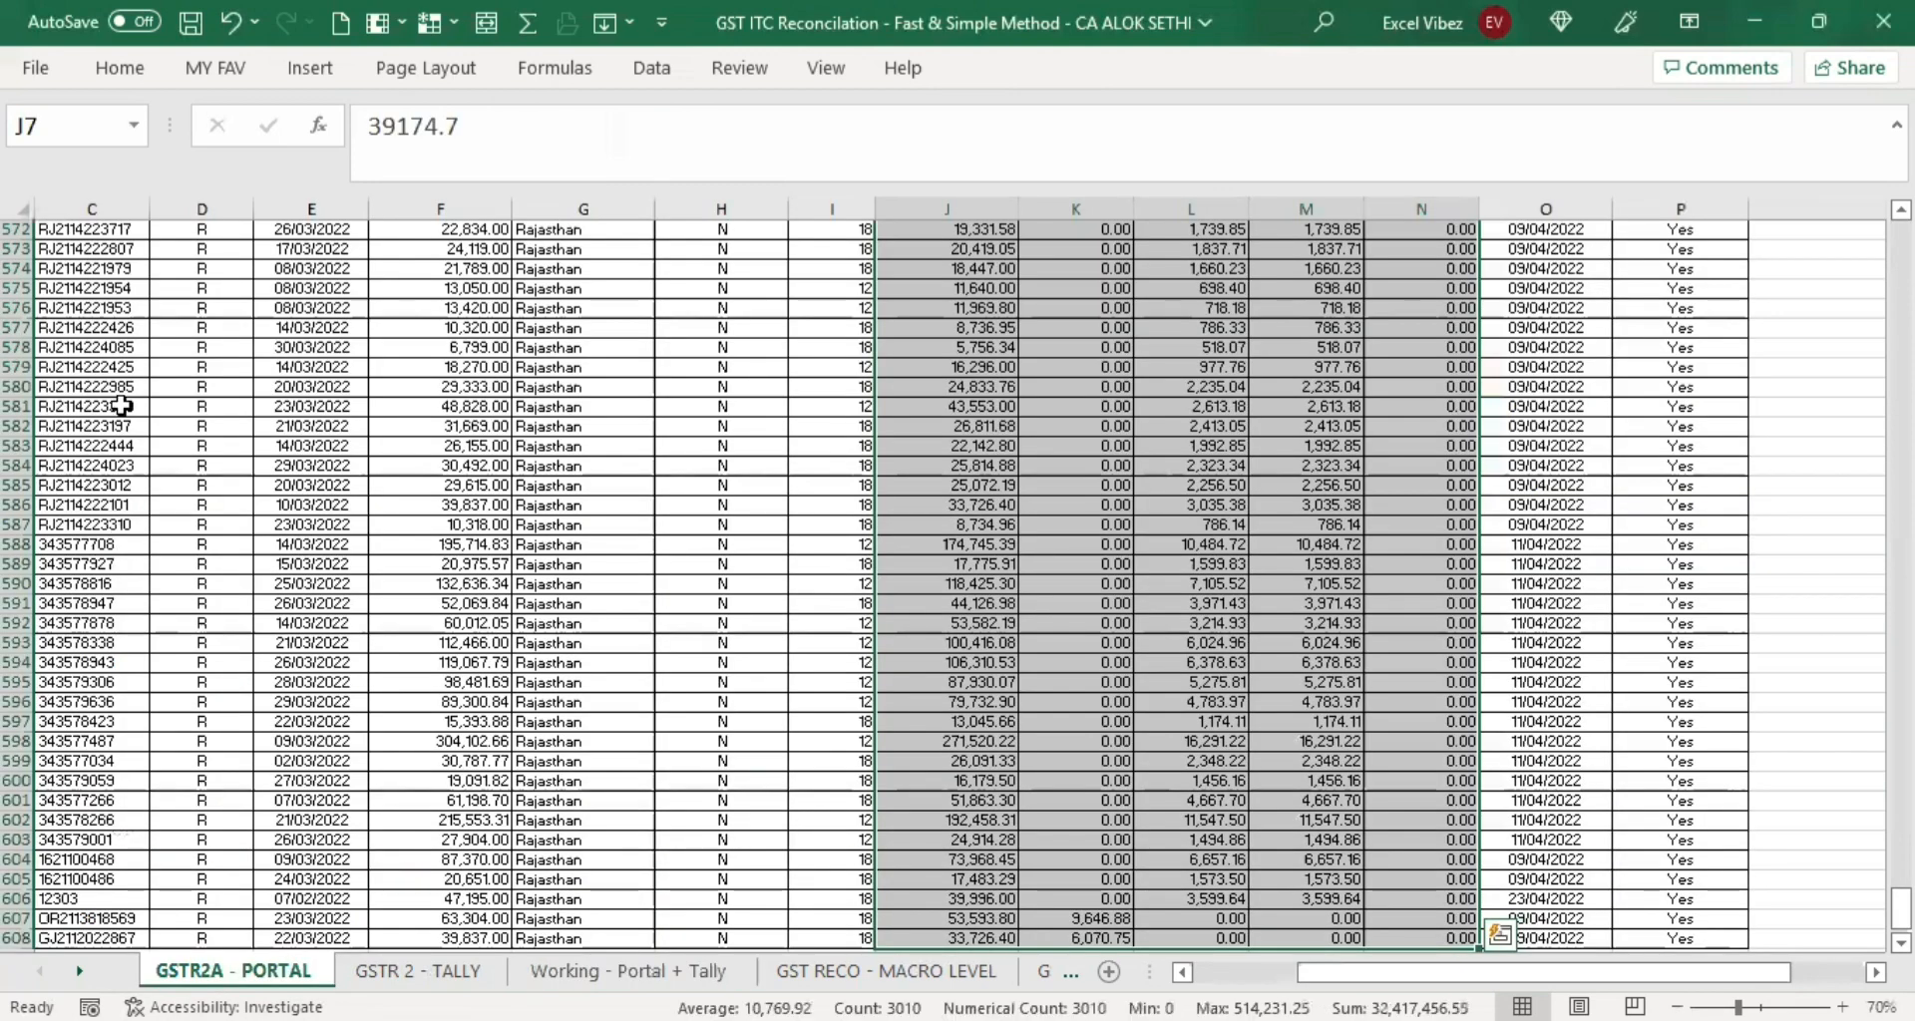
Select the supplier GSTINs from A7 down to A608 on the GSTR2A - PORTAL sheet to check their extent.
click(121, 406)
scroll(119, 490, up, 5)
key(ctrl+Home)
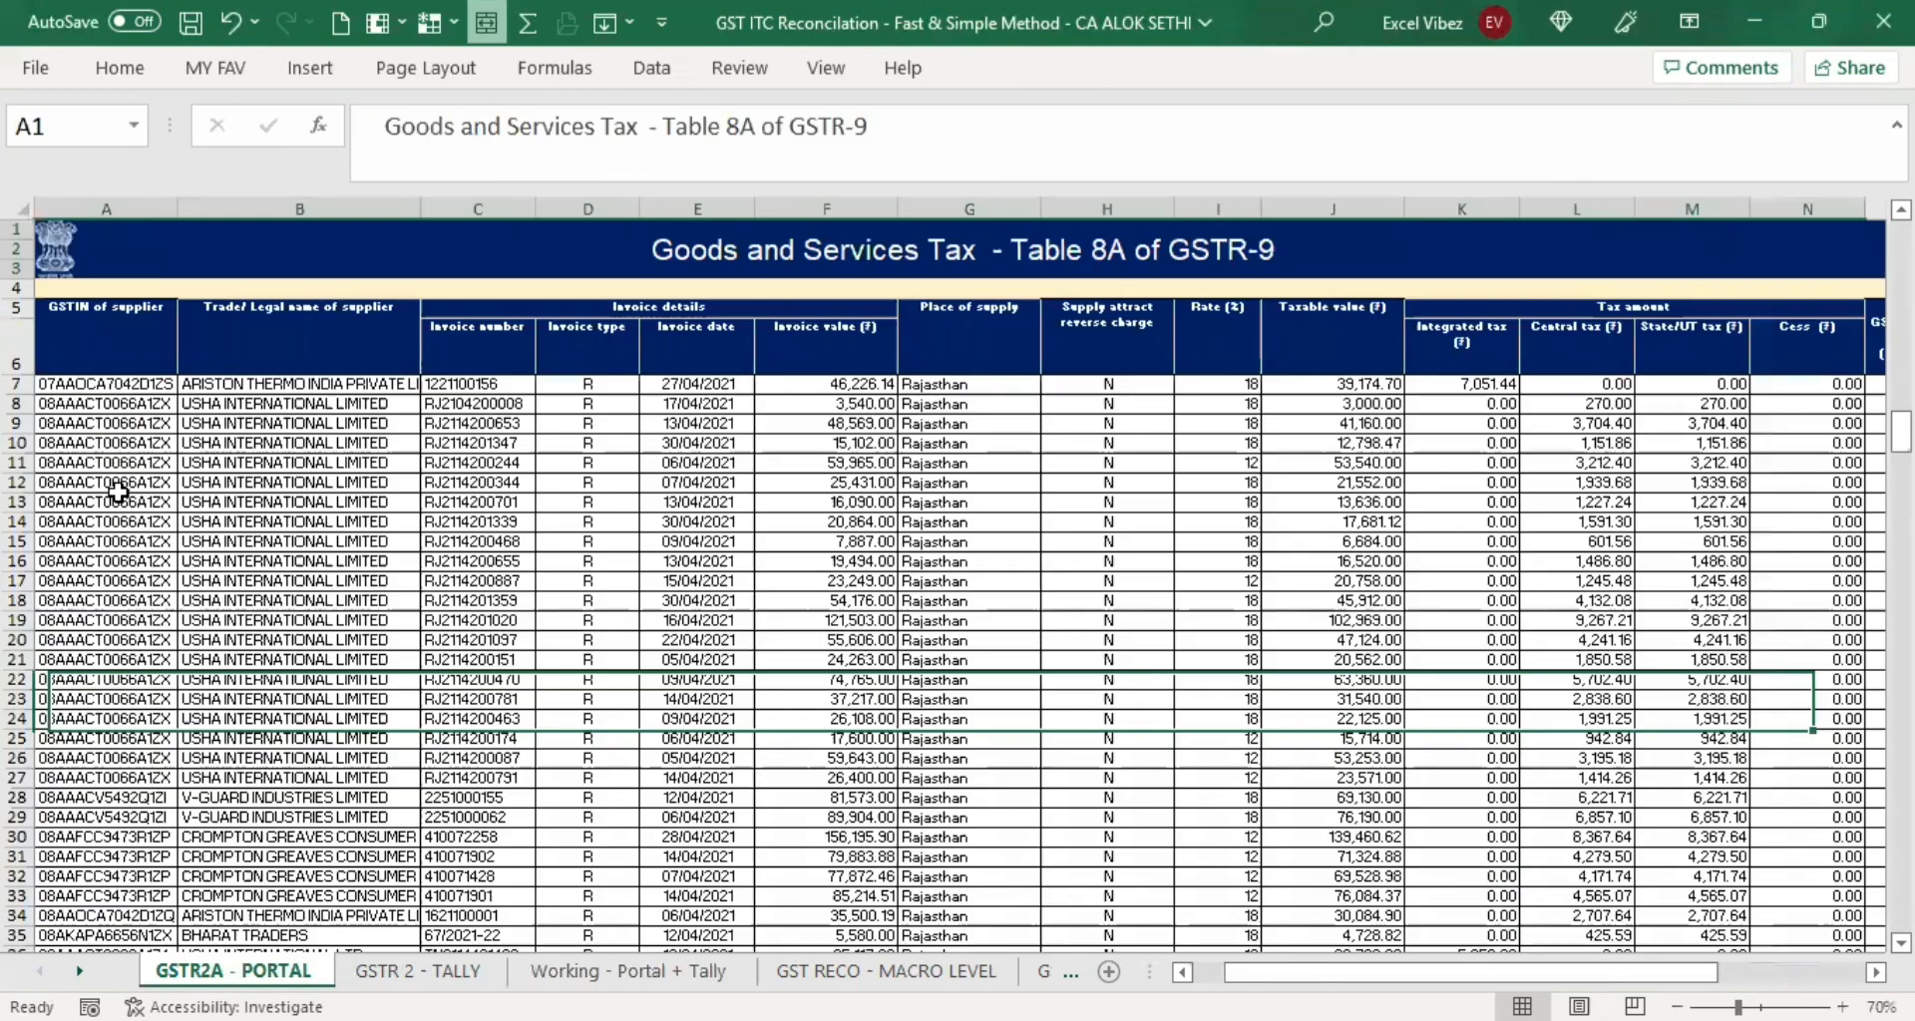
key(Down)
key(Down)
key(Down)
key(Down)
key(Up)
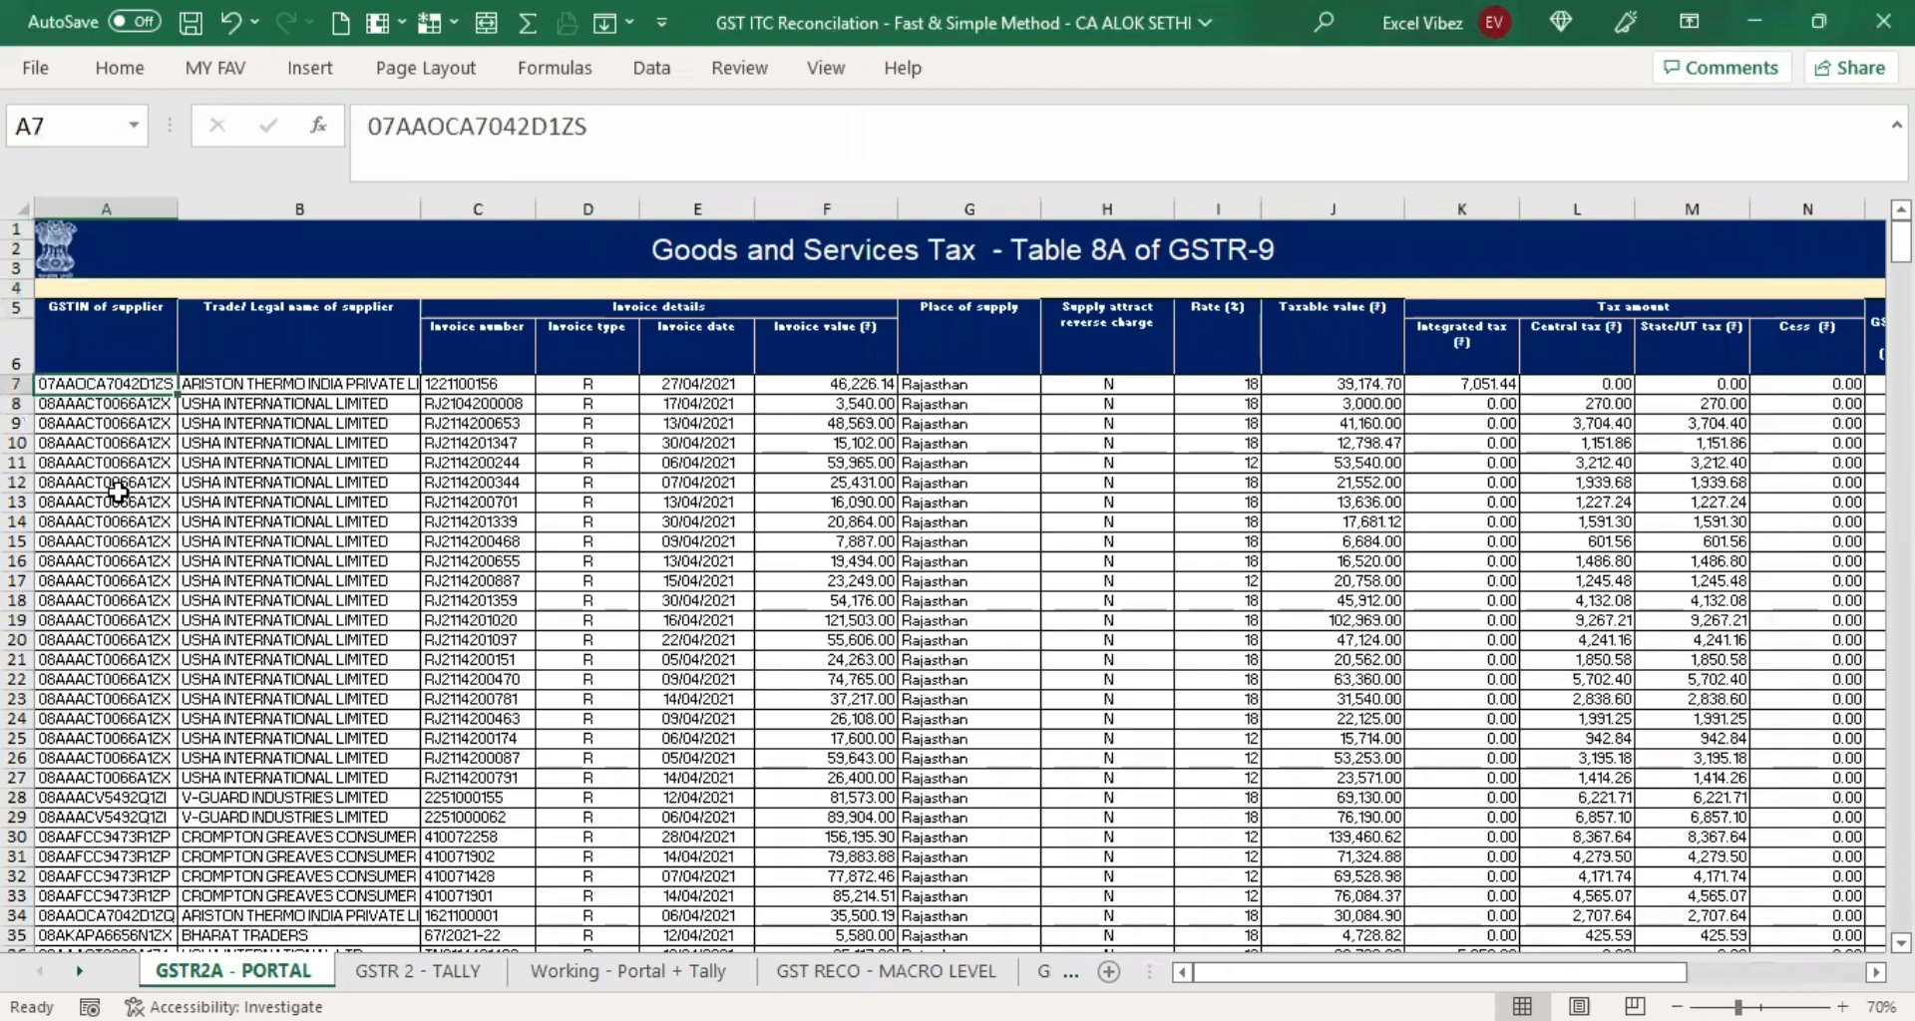
key(ctrl+shift+Down)
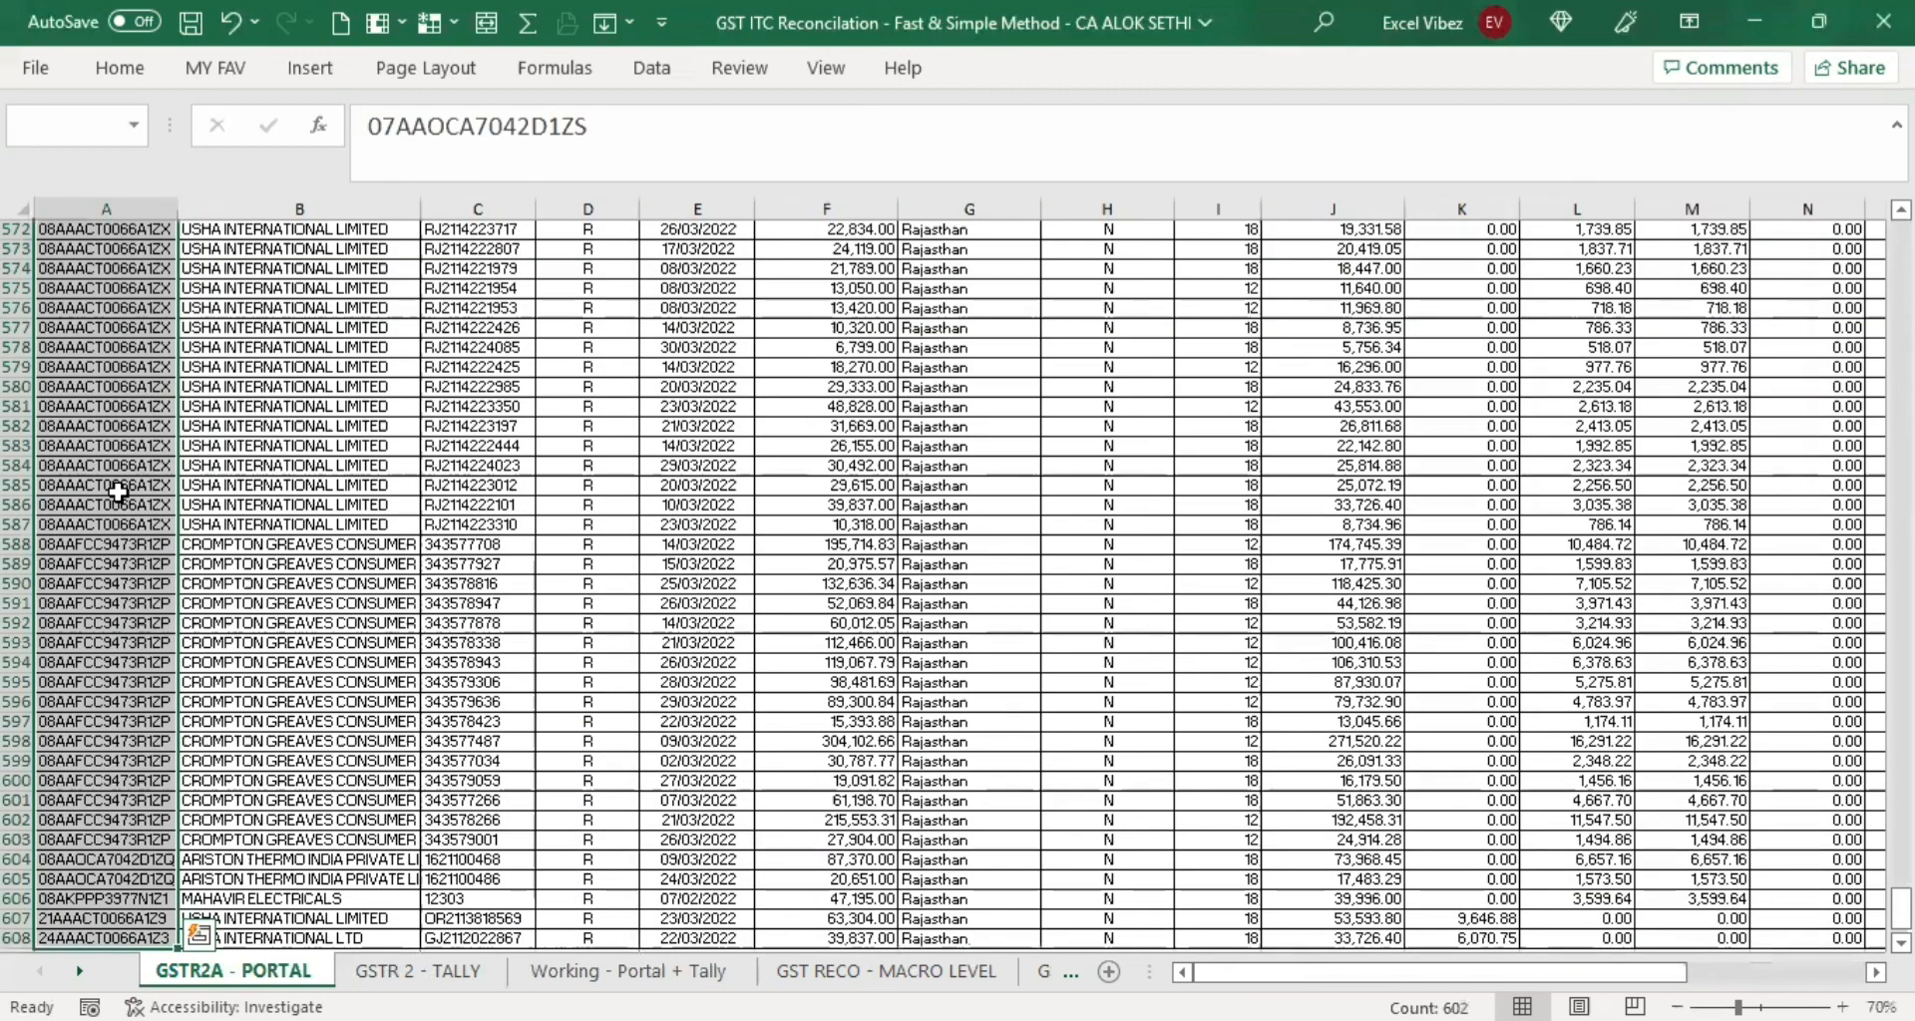
key(ctrl+c)
Return to the Working - Portal + Tally sheet and select the GSTINs from A5 down to the last portal record.
key(ctrl+Page_Down)
key(ctrl+Page_Down)
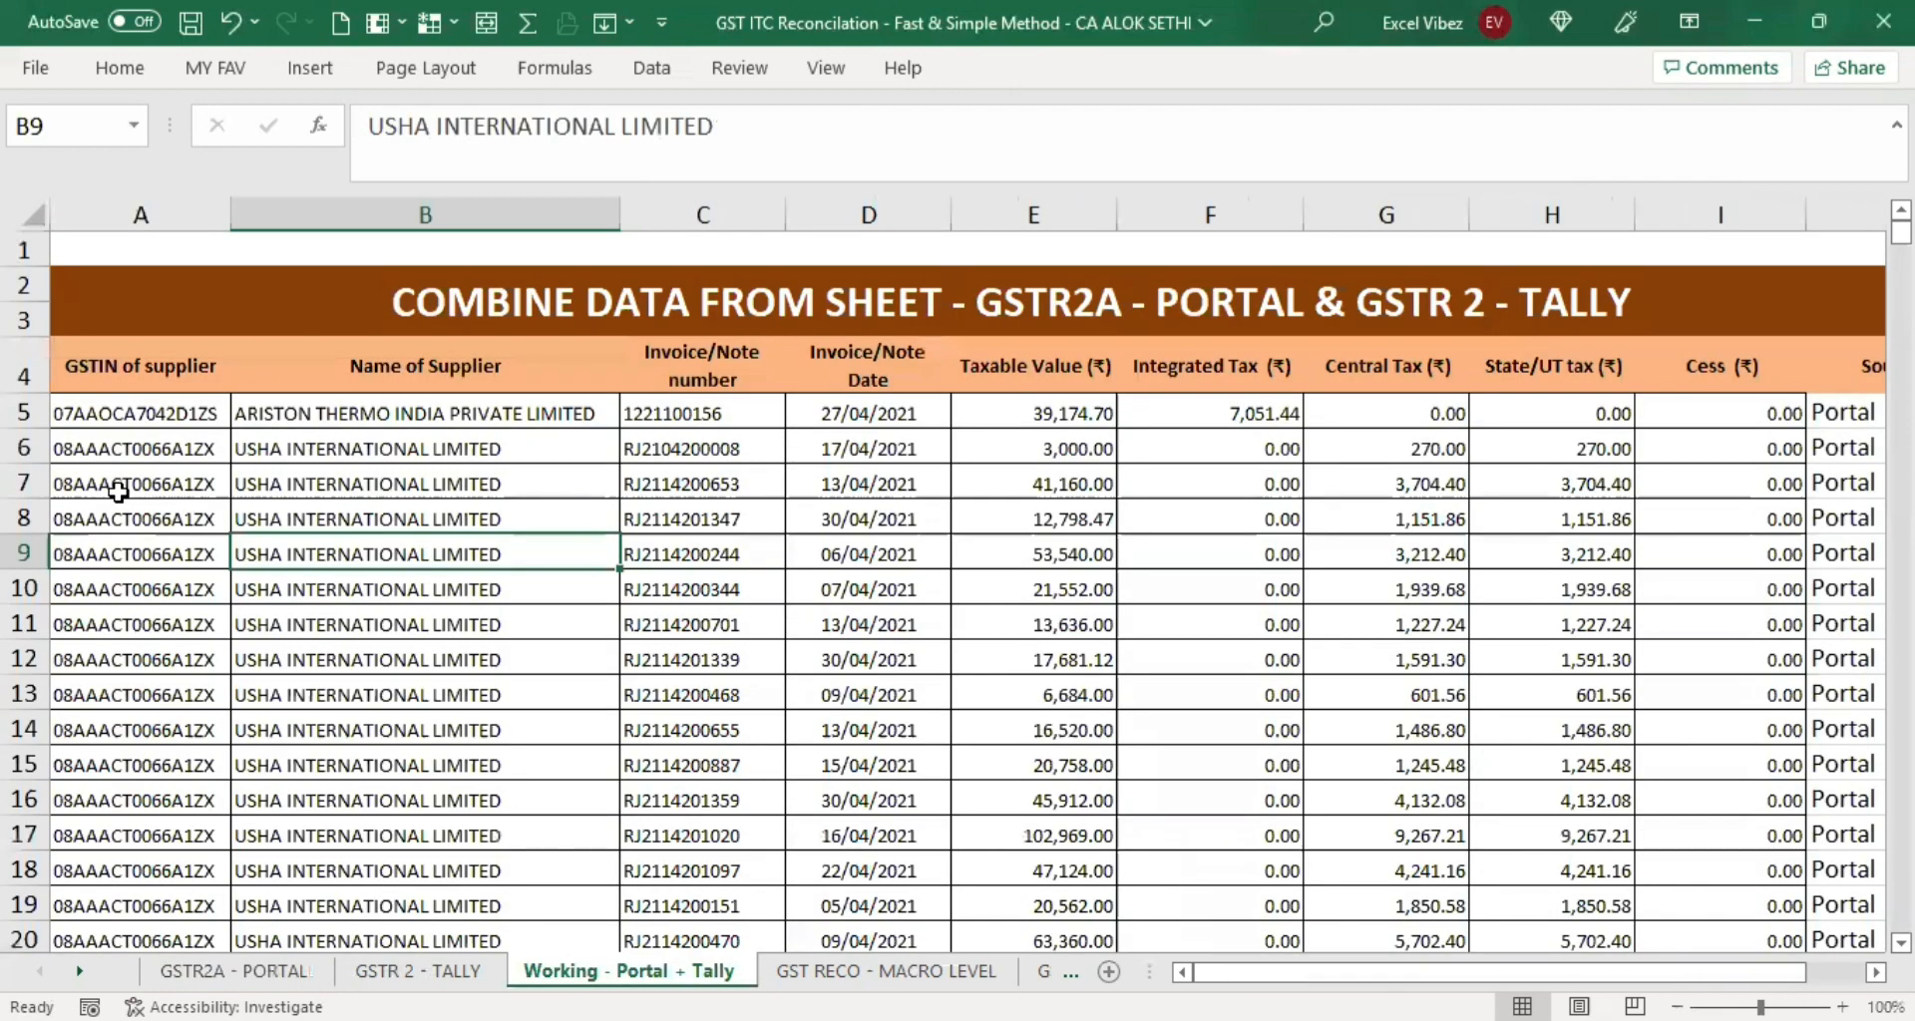
click(118, 491)
key(Up)
key(Up)
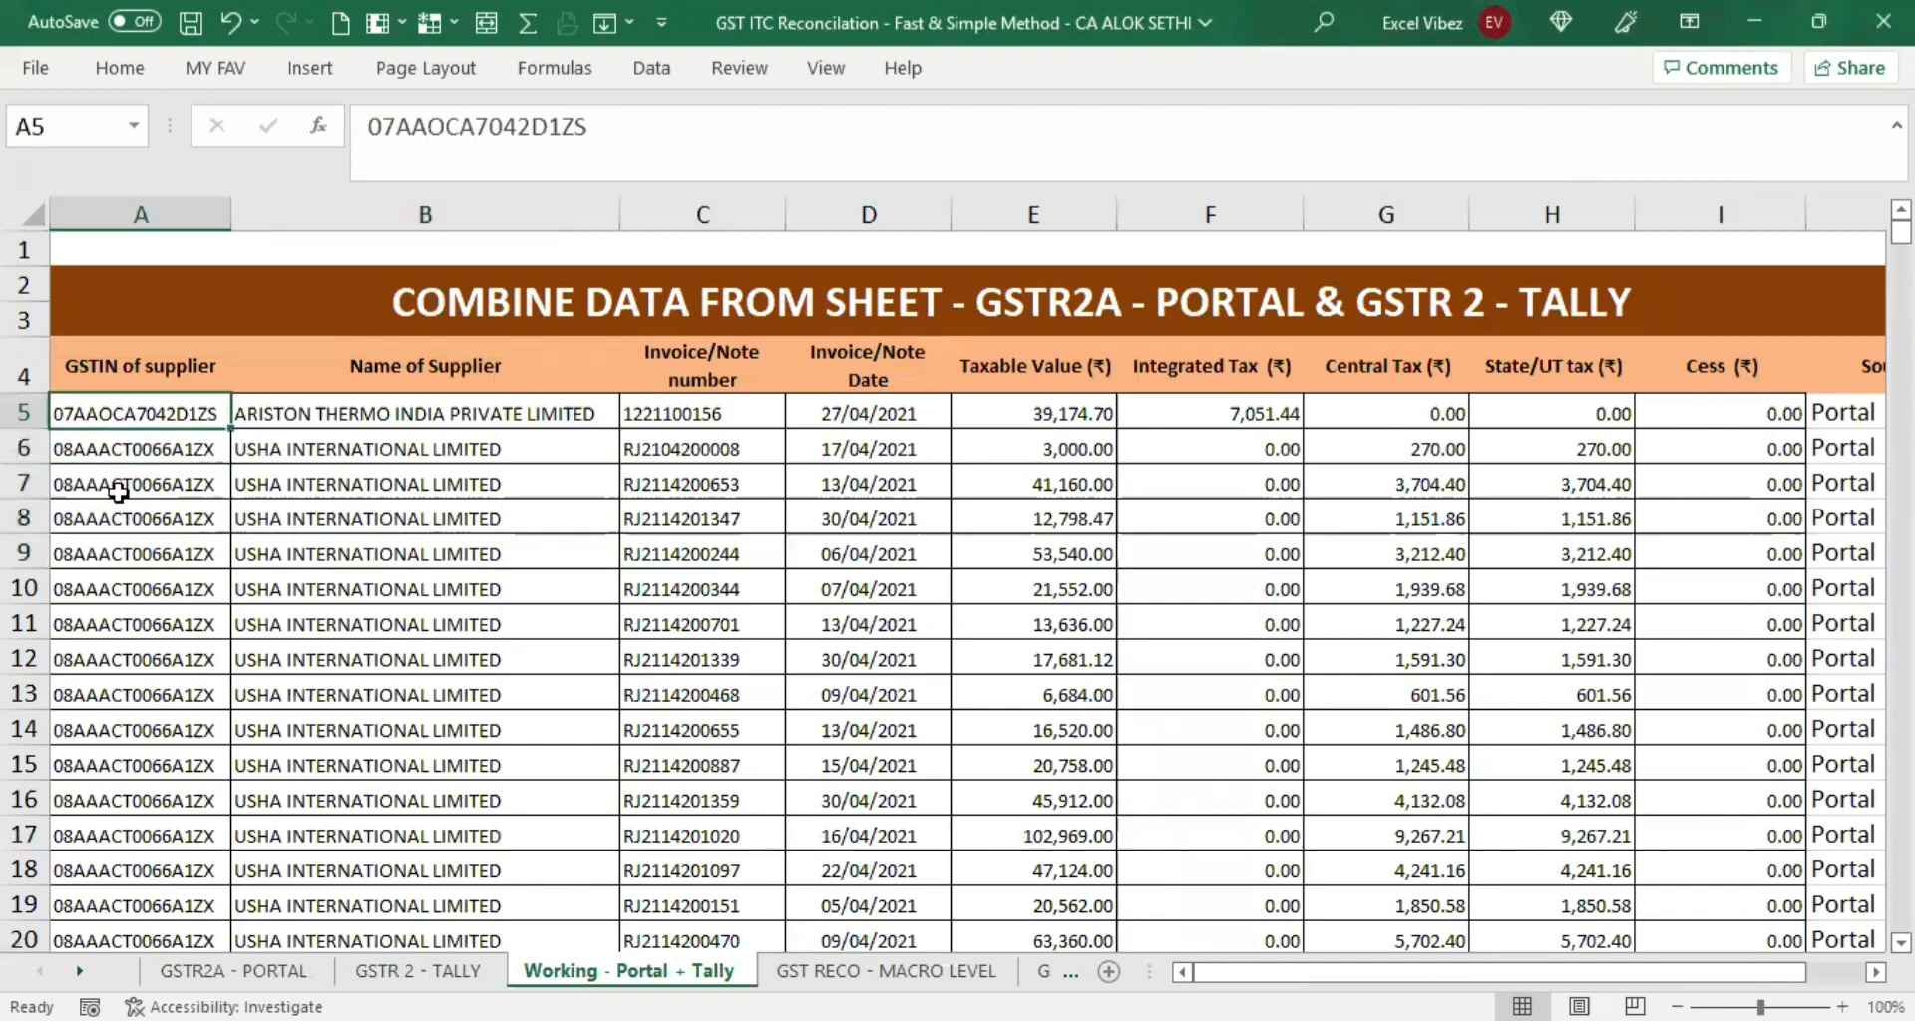
key(ctrl+shift+Down)
key(ctrl+v)
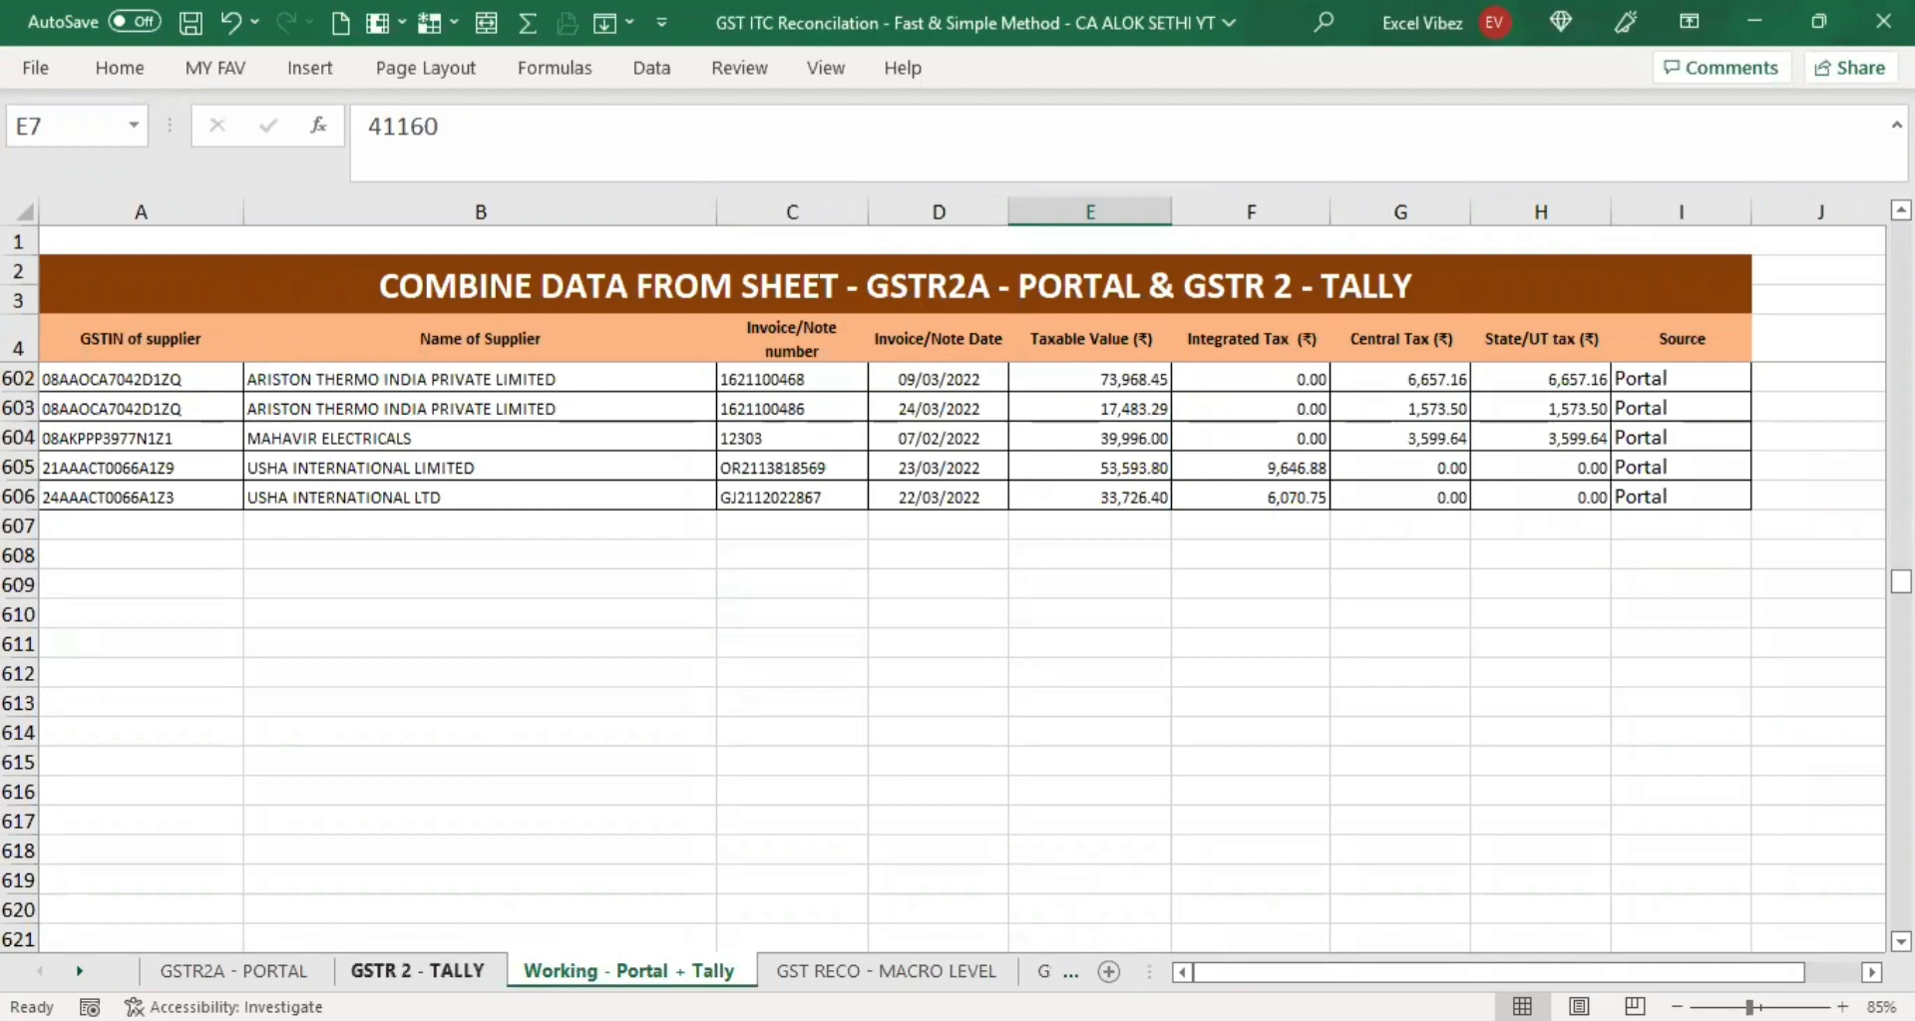
Open the GSTR 2 - TALLY sheet and go to the first supplier GSTIN at B6.
click(418, 970)
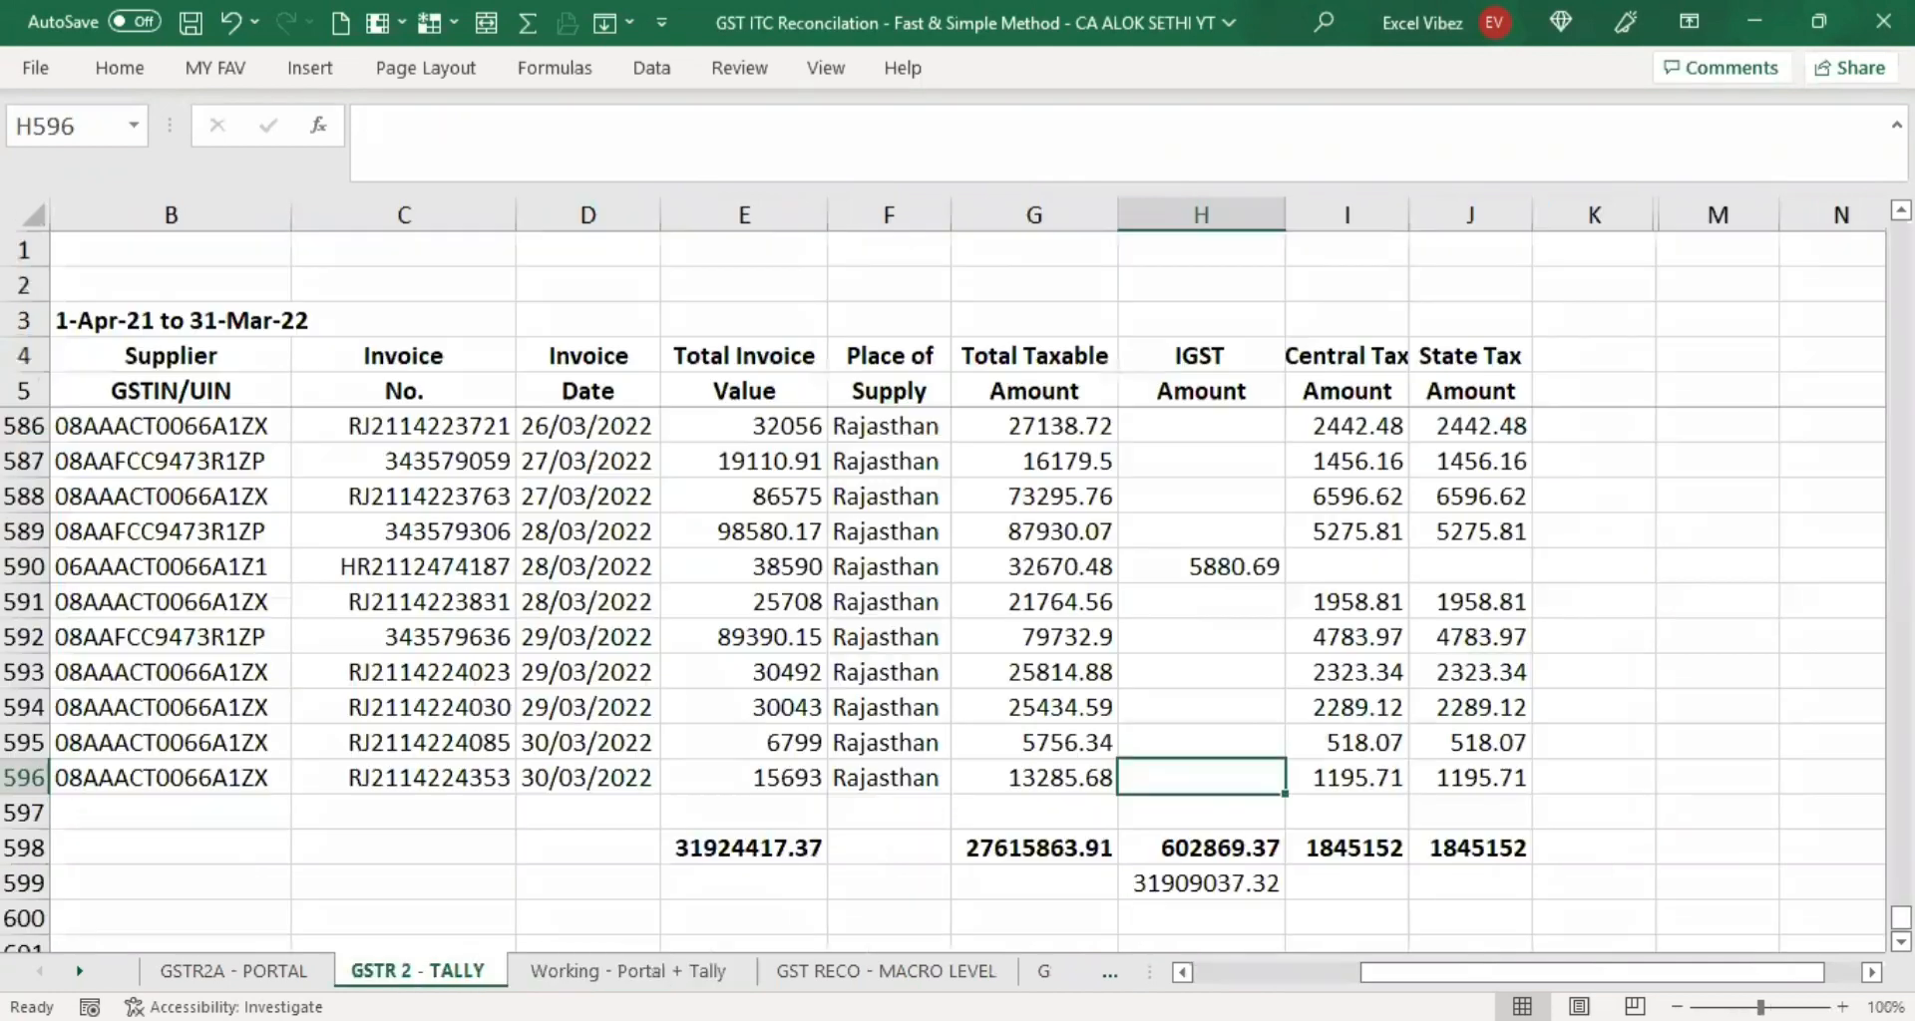
click(466, 826)
key(ctrl+Home)
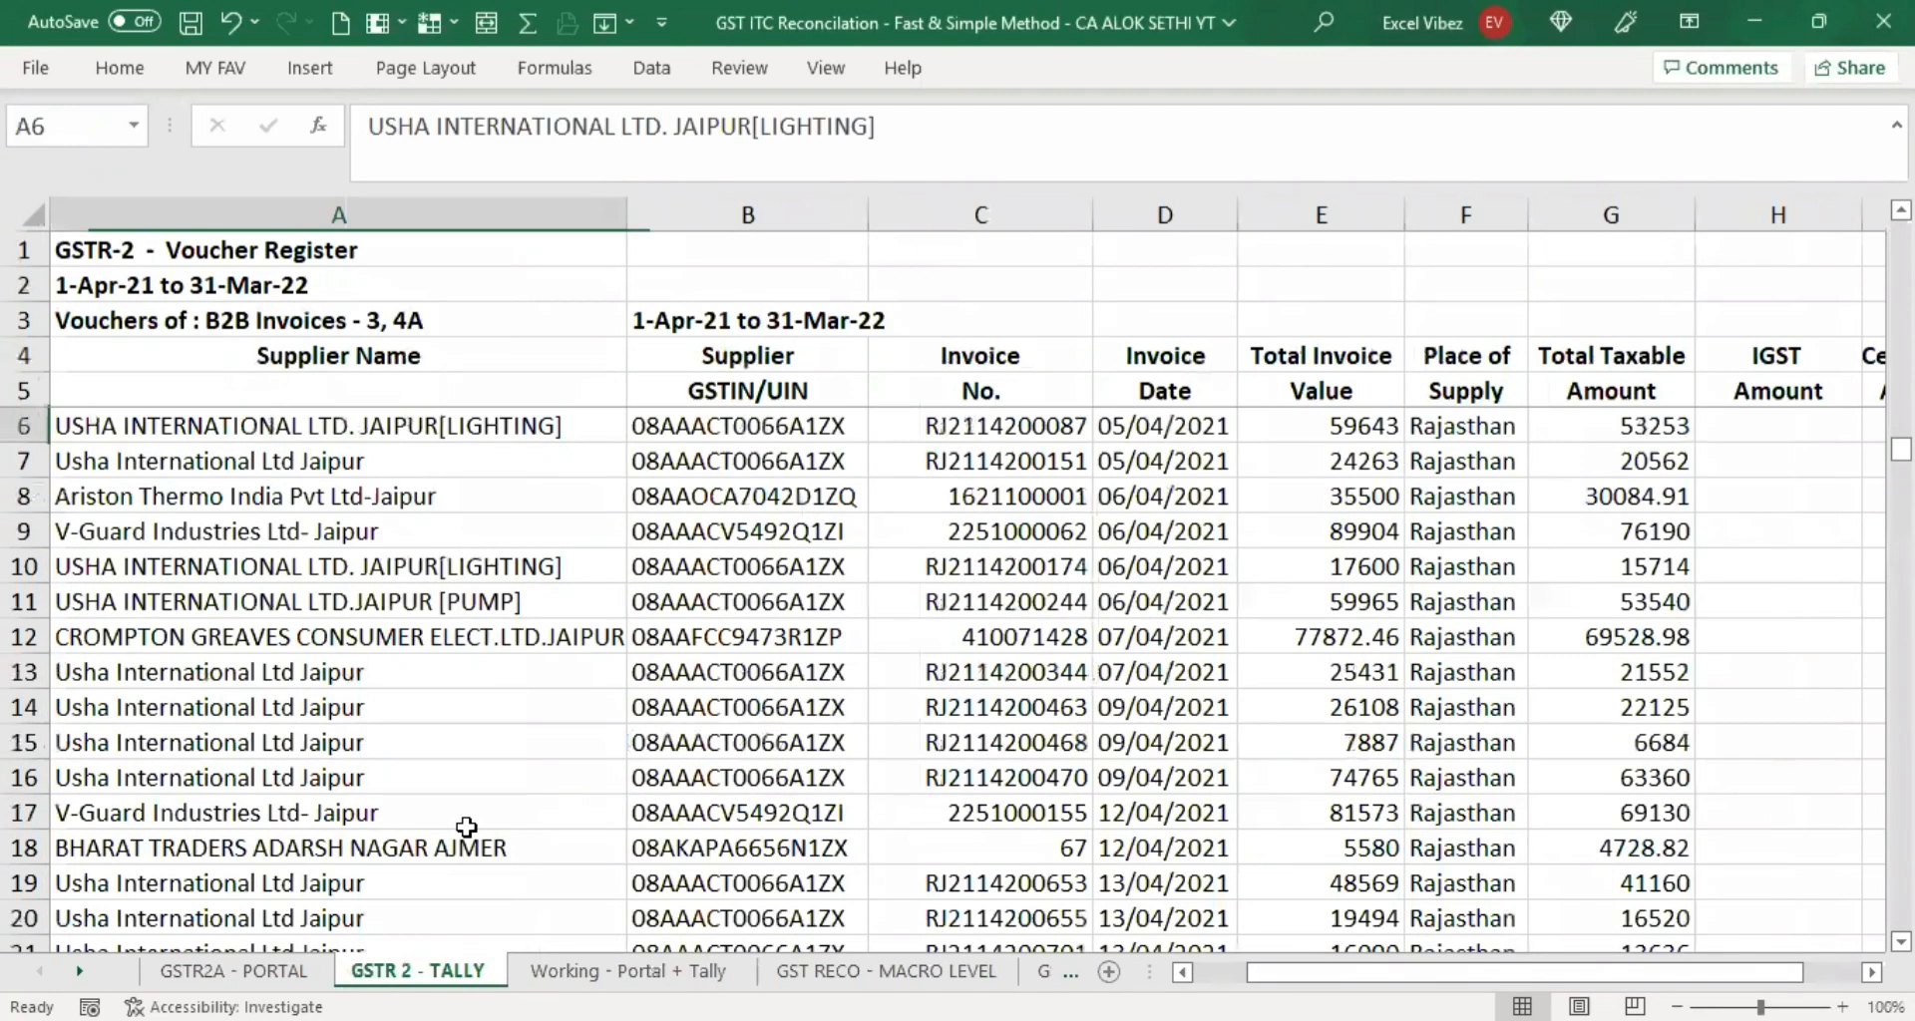
key(Right)
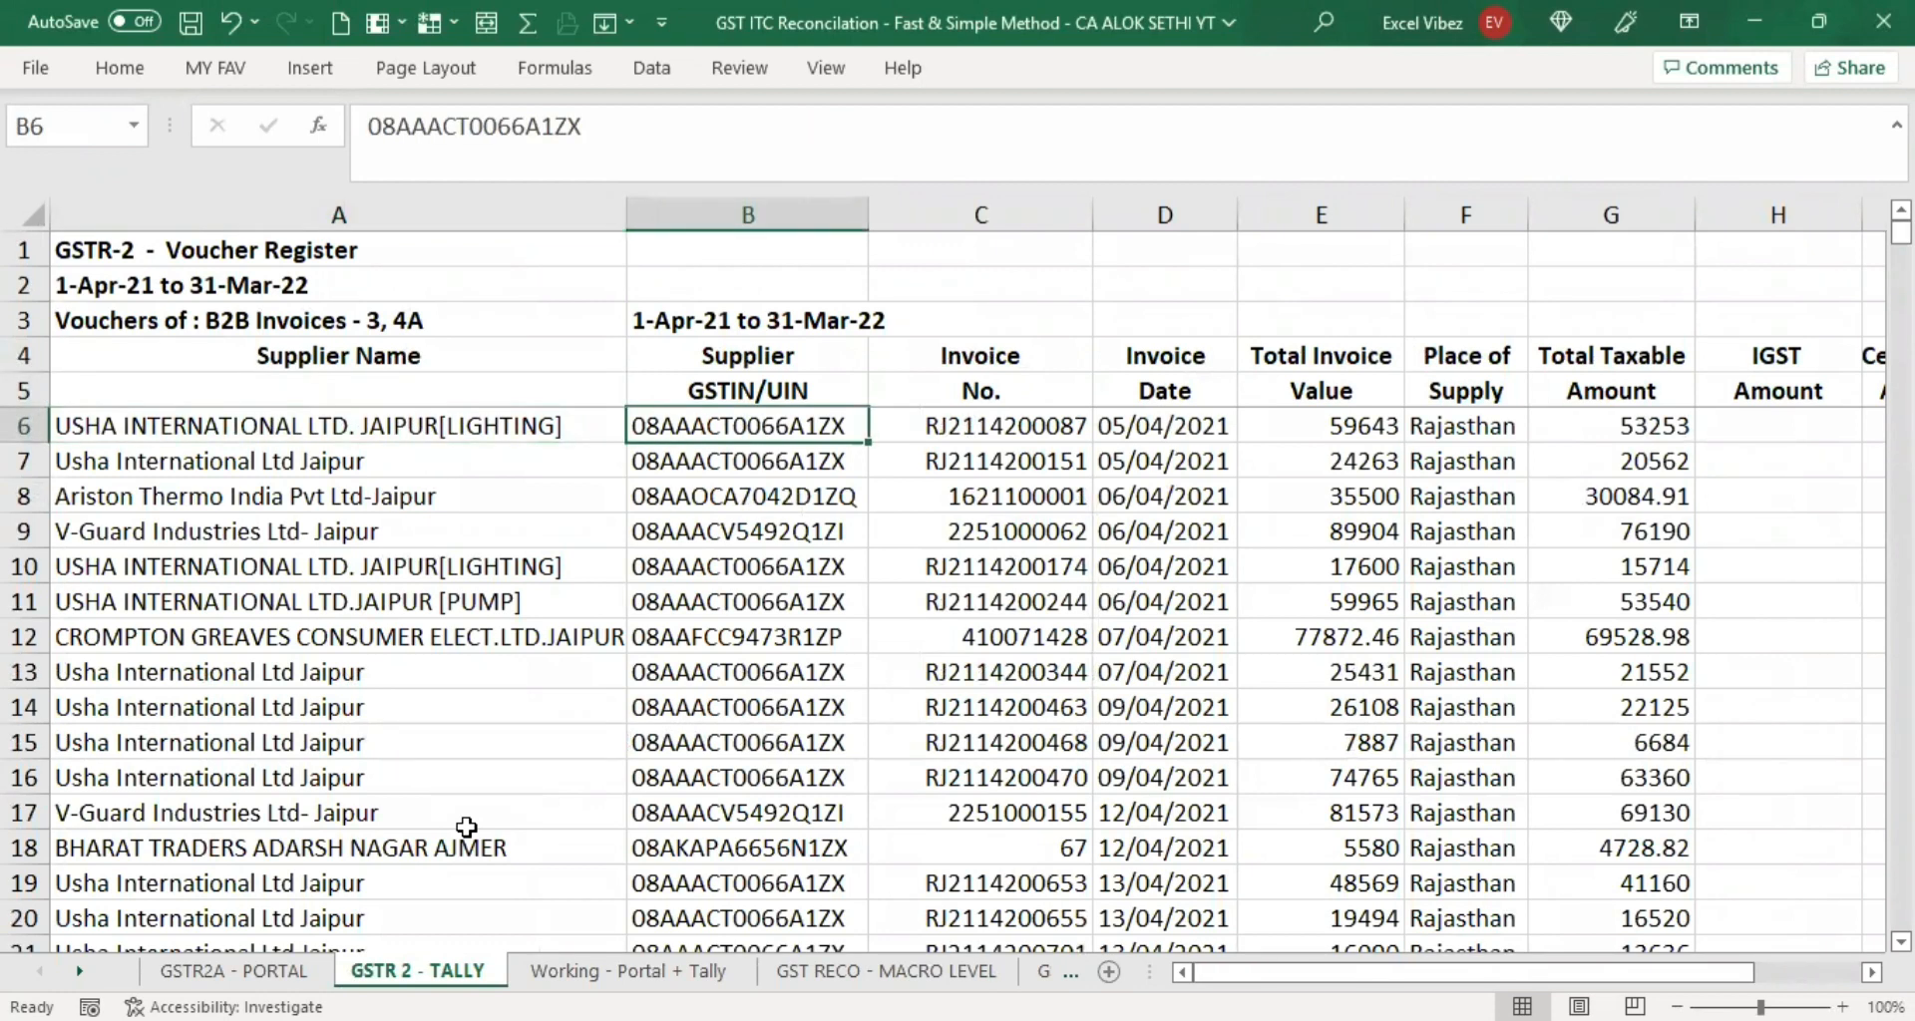
Examine the GSTIN/UIN column of the Tally register between its header and the last record at row 596, returning to B6.
key(ctrl+Down)
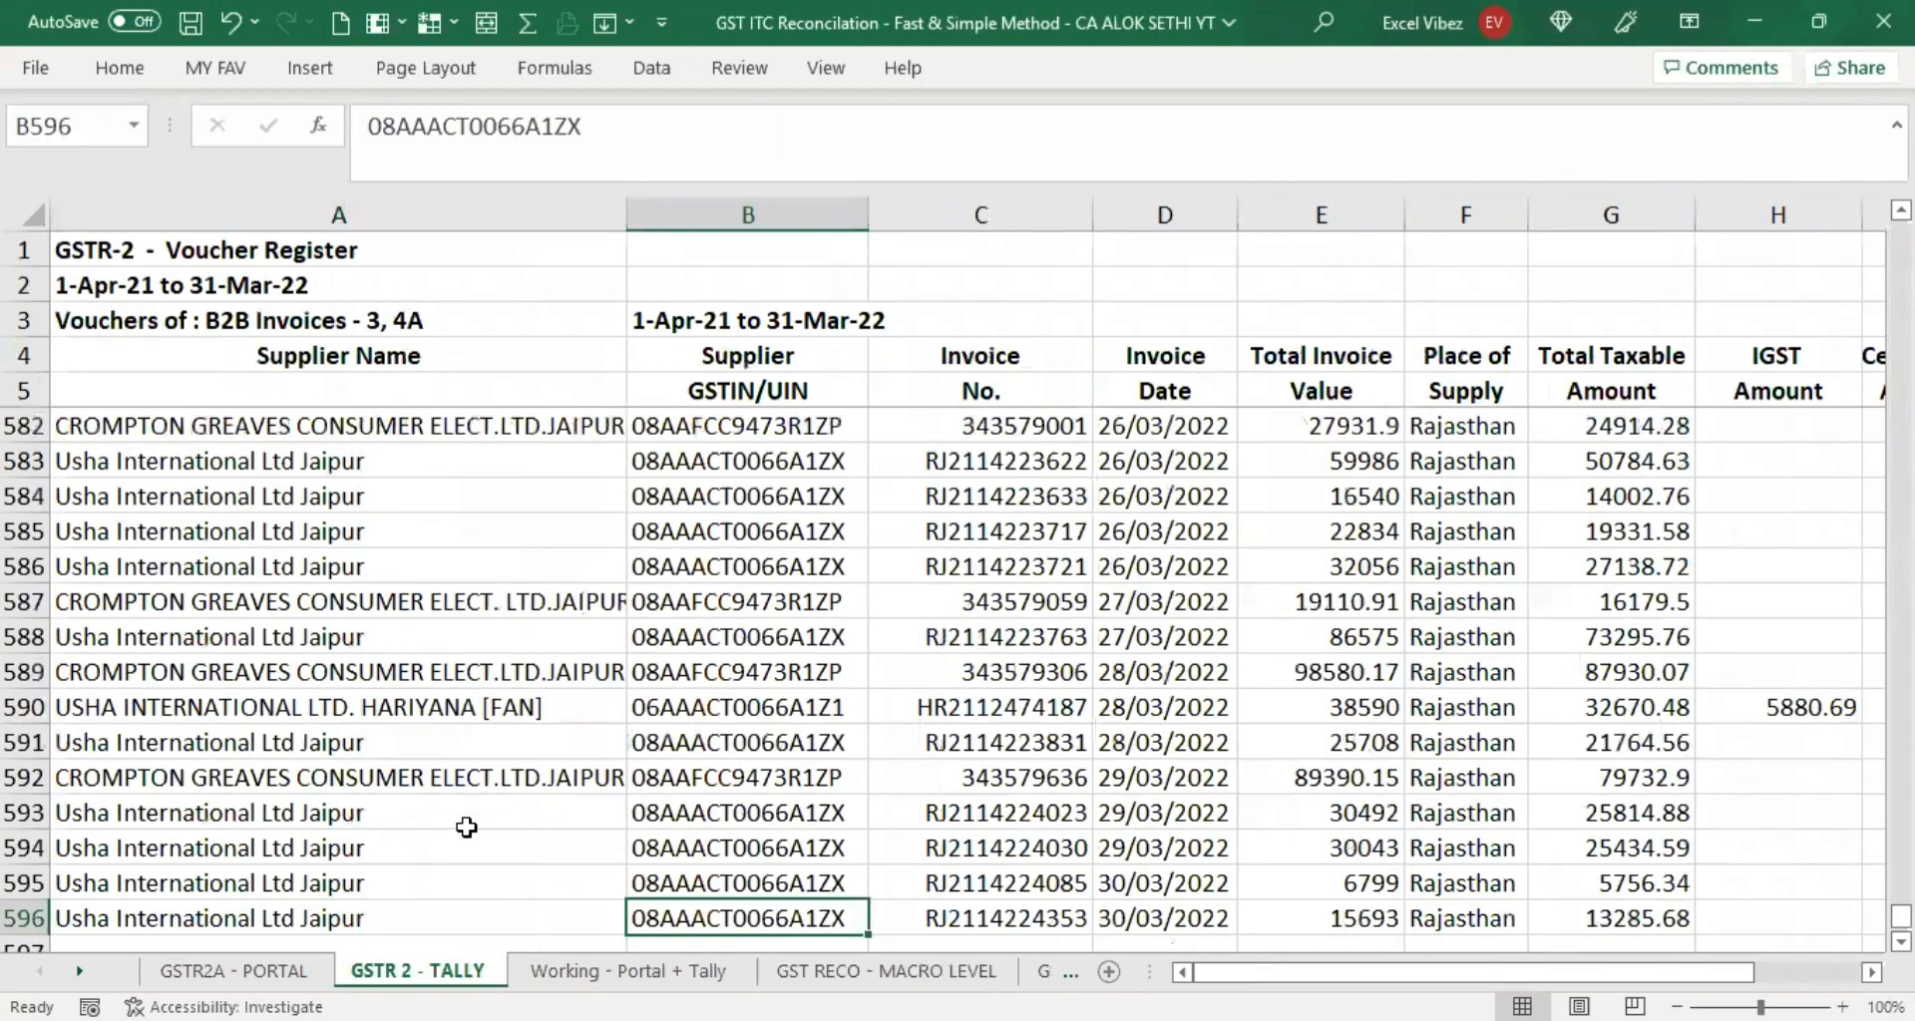
key(ctrl+Up)
key(Down)
key(Down)
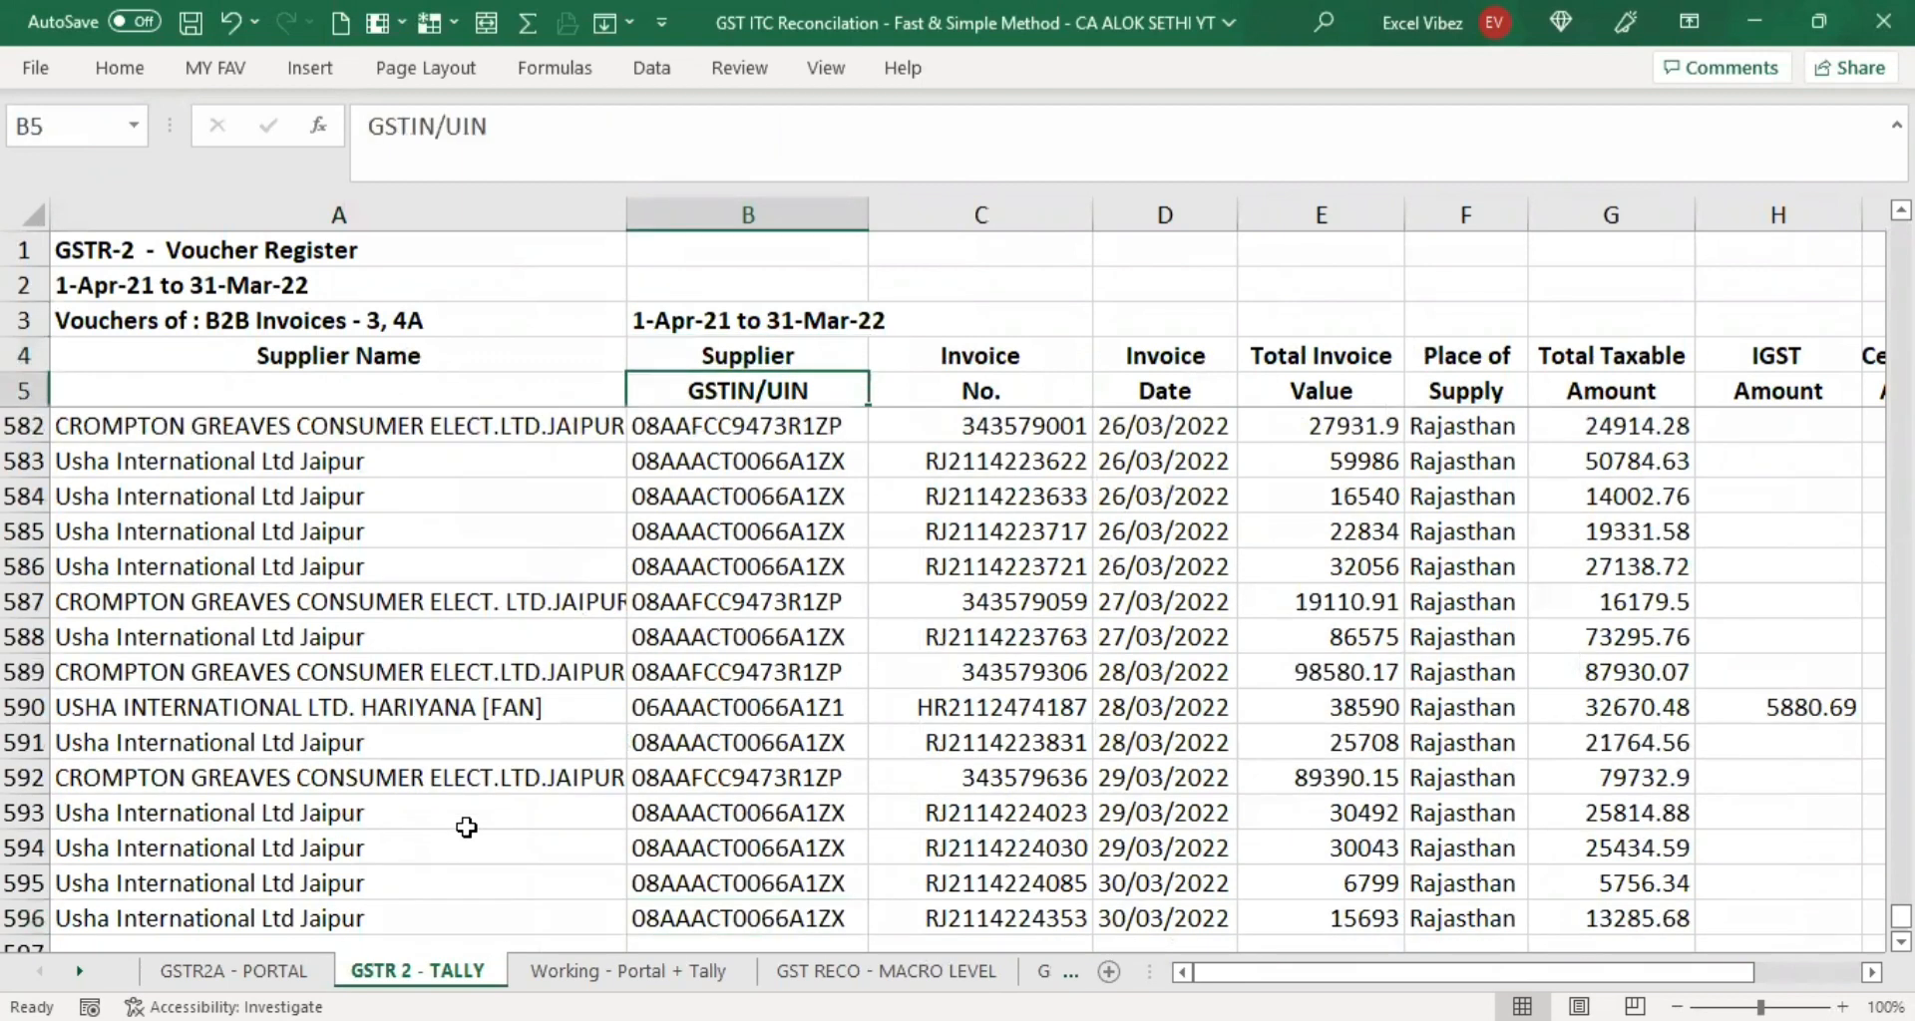
key(Down)
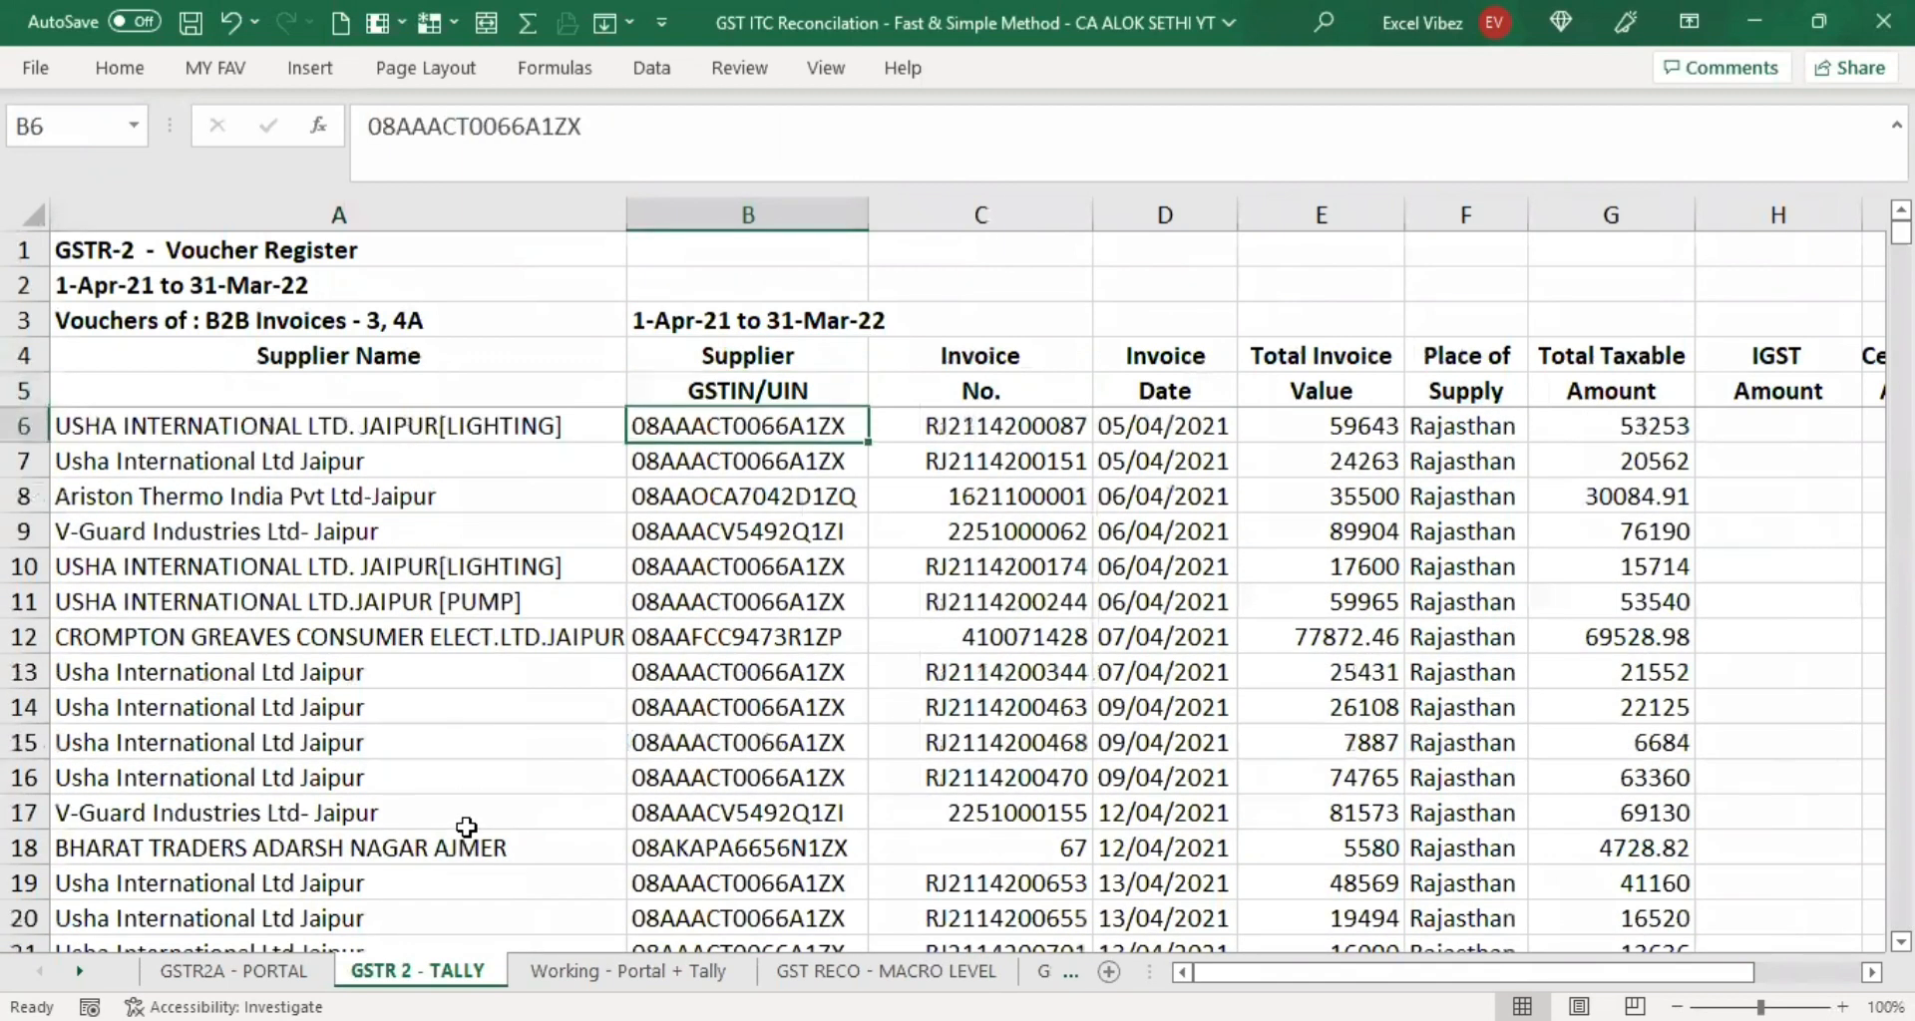
key(Down)
key(Up)
key(ctrl+Down)
key(Up)
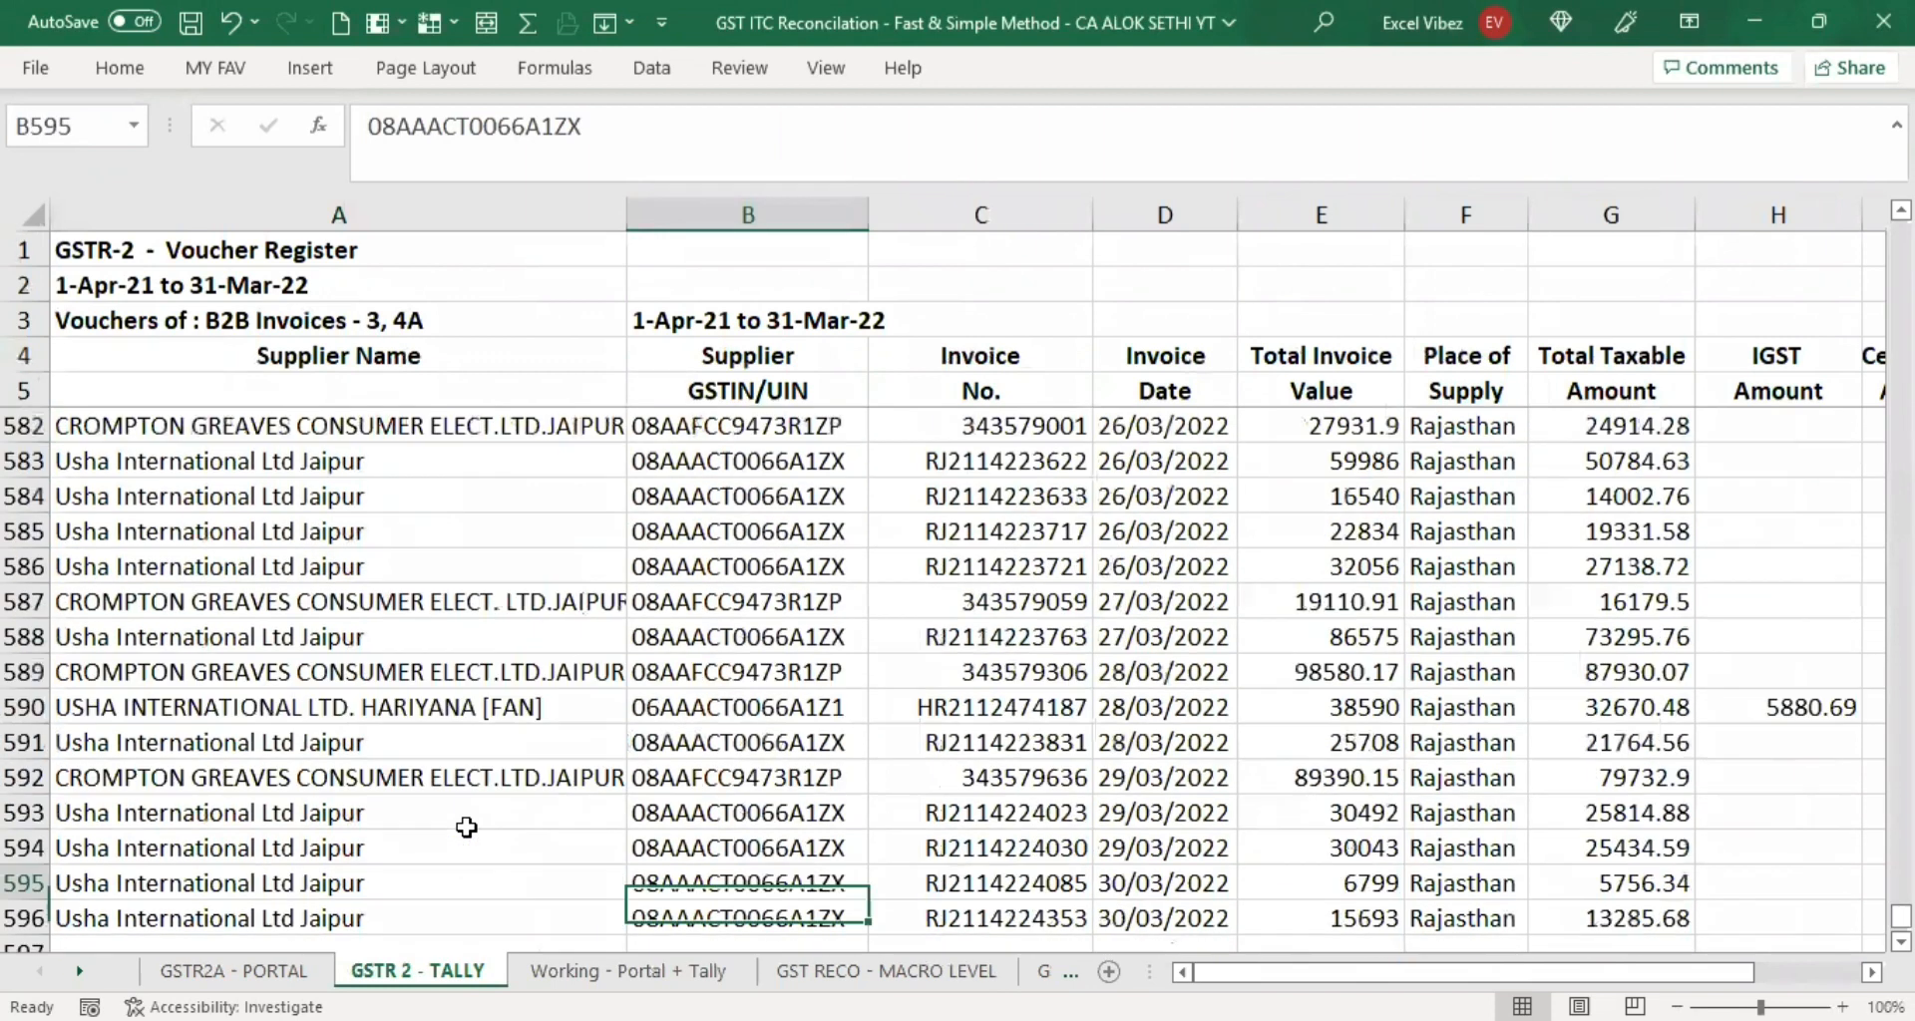
key(ctrl+Up)
key(Up)
key(Down)
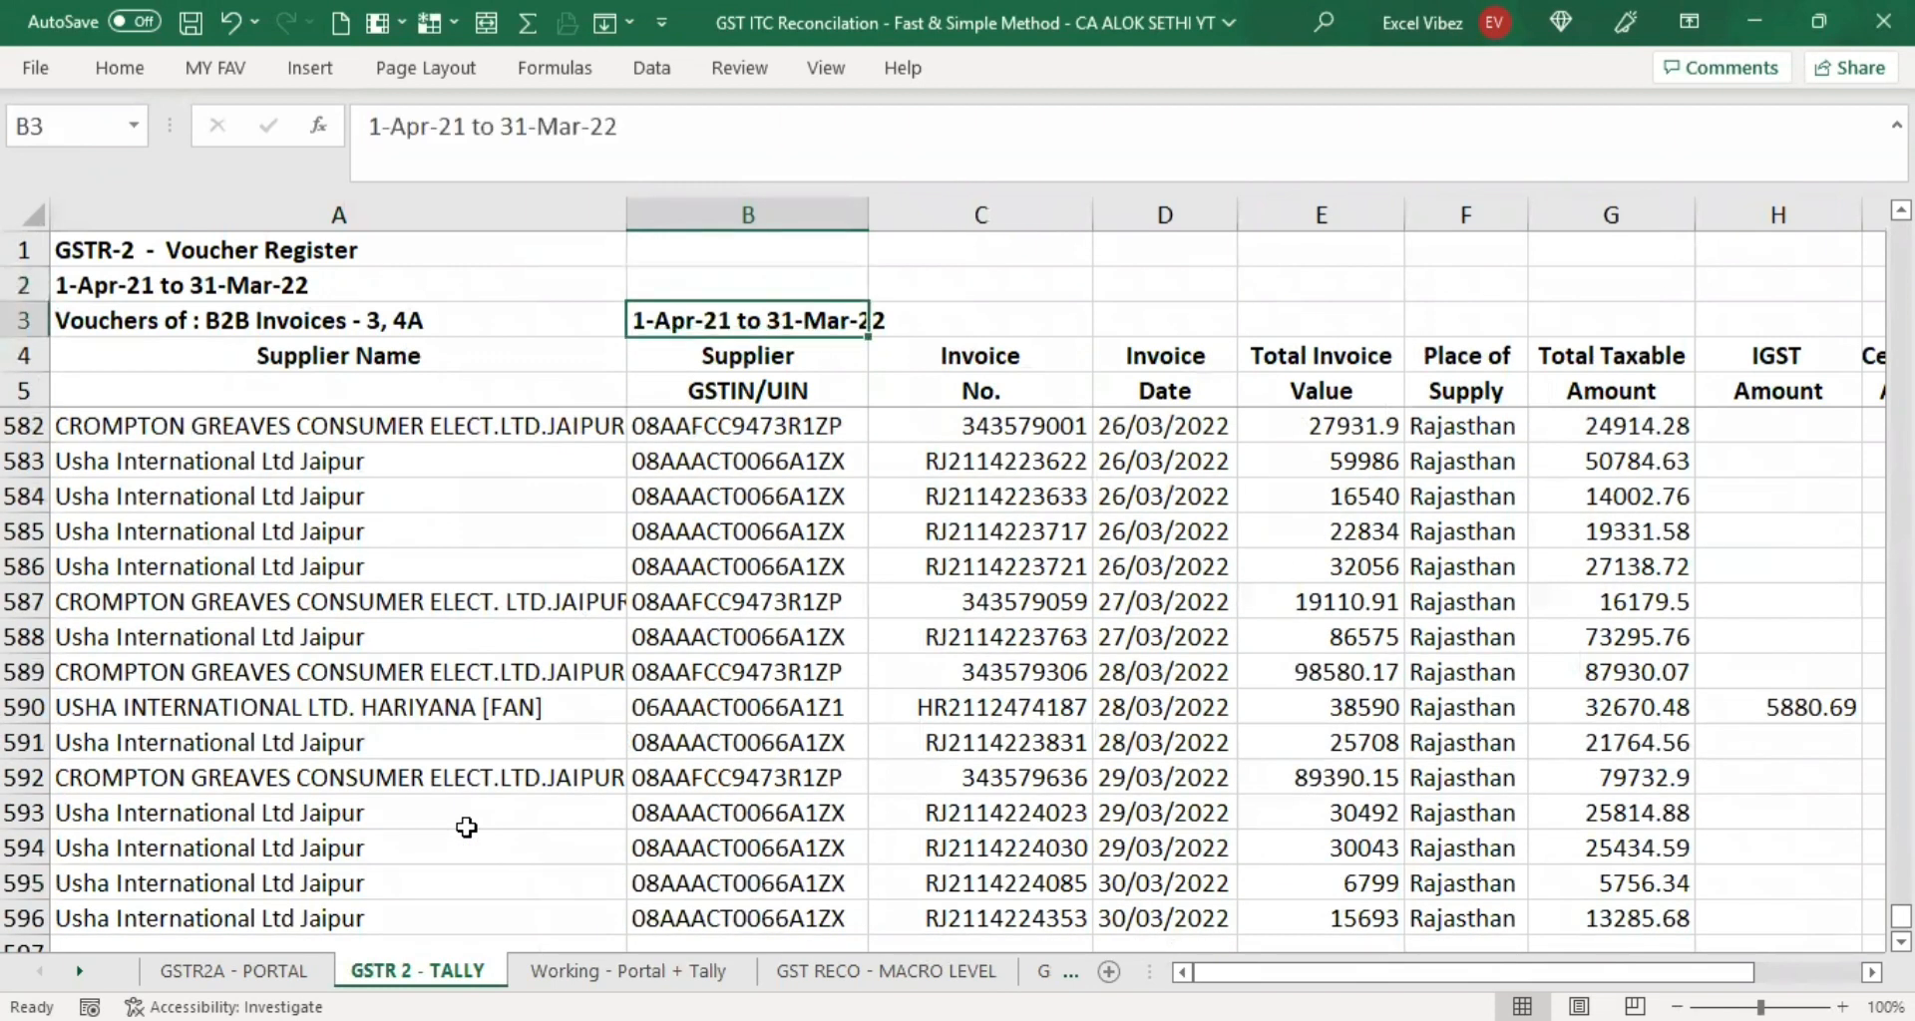
key(Down)
key(Down)
key(Down)
key(Down)
key(Down)
key(Down)
key(Down)
key(Down)
key(Down)
key(Down)
key(Down)
key(Down)
key(Down)
key(Up)
key(Up)
key(Up)
key(Up)
key(Up)
key(Up)
key(Up)
key(Up)
key(Up)
key(Up)
key(Up)
key(Up)
key(Up)
key(Up)
key(Up)
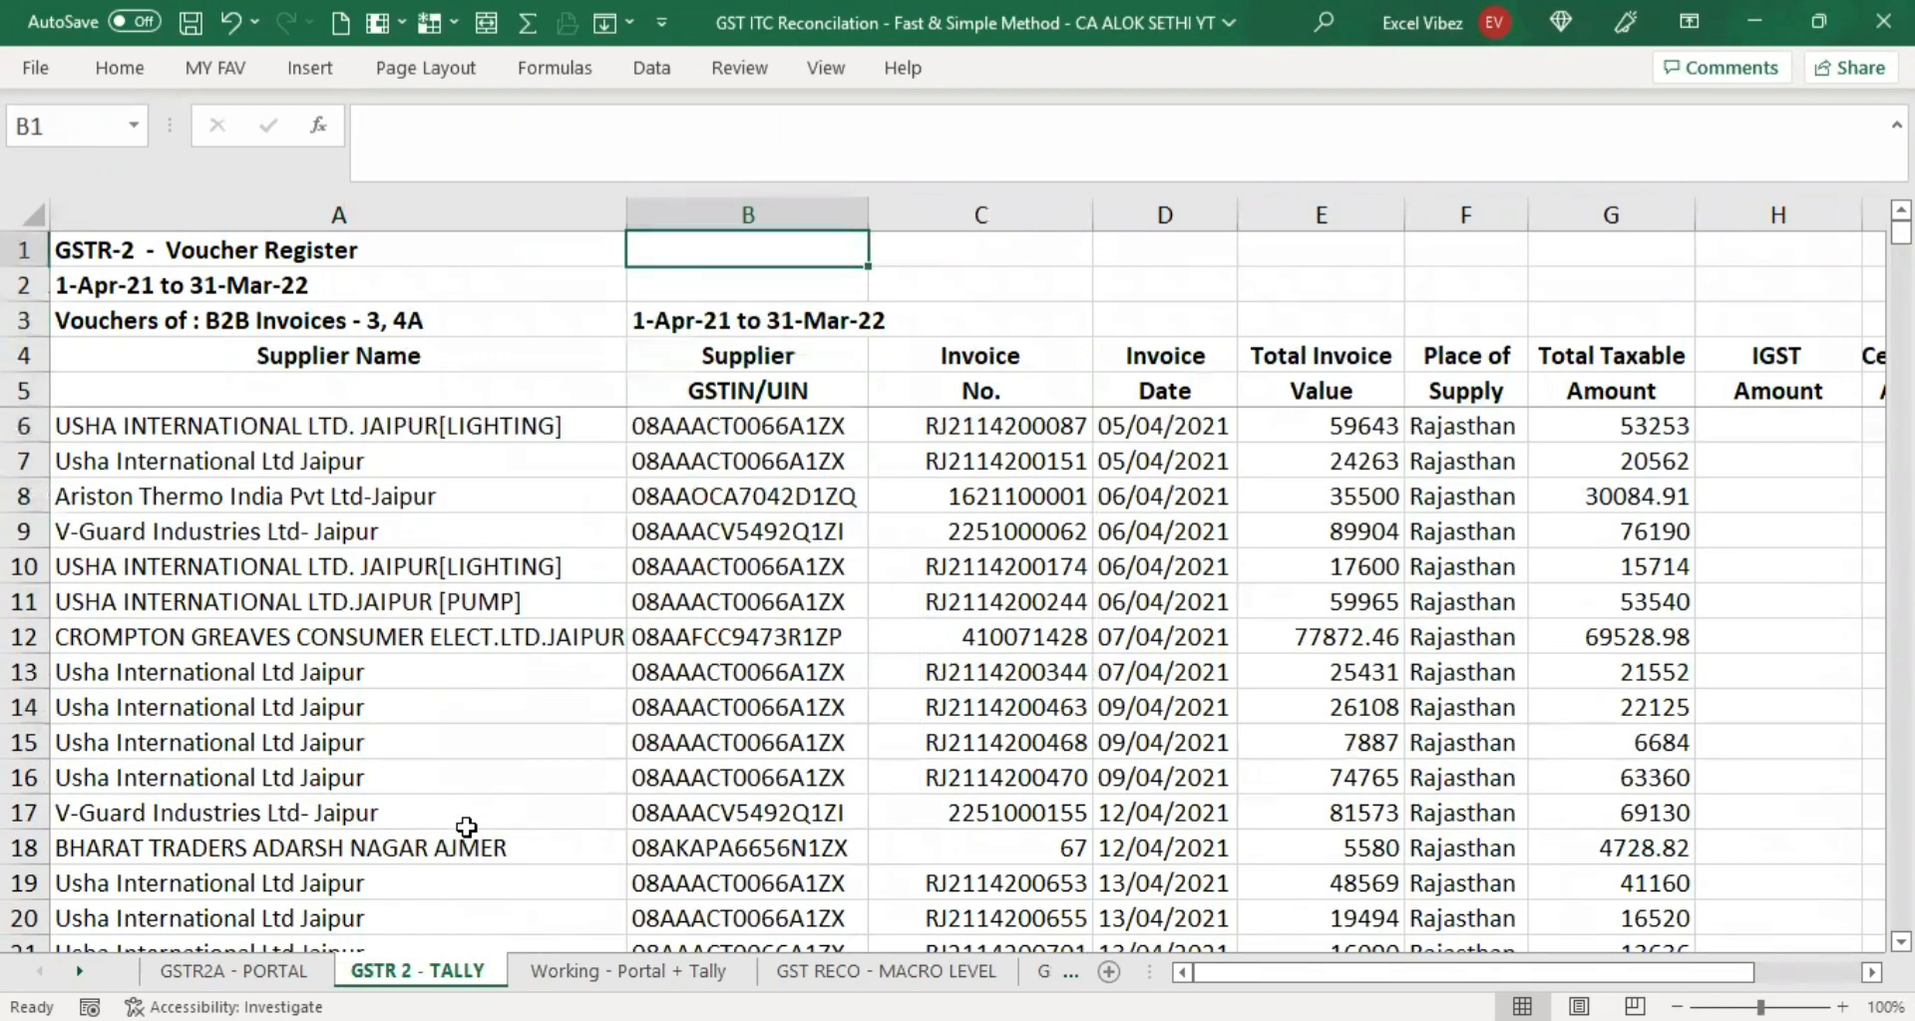
key(Down)
key(Down)
key(Down)
key(Down)
key(Down)
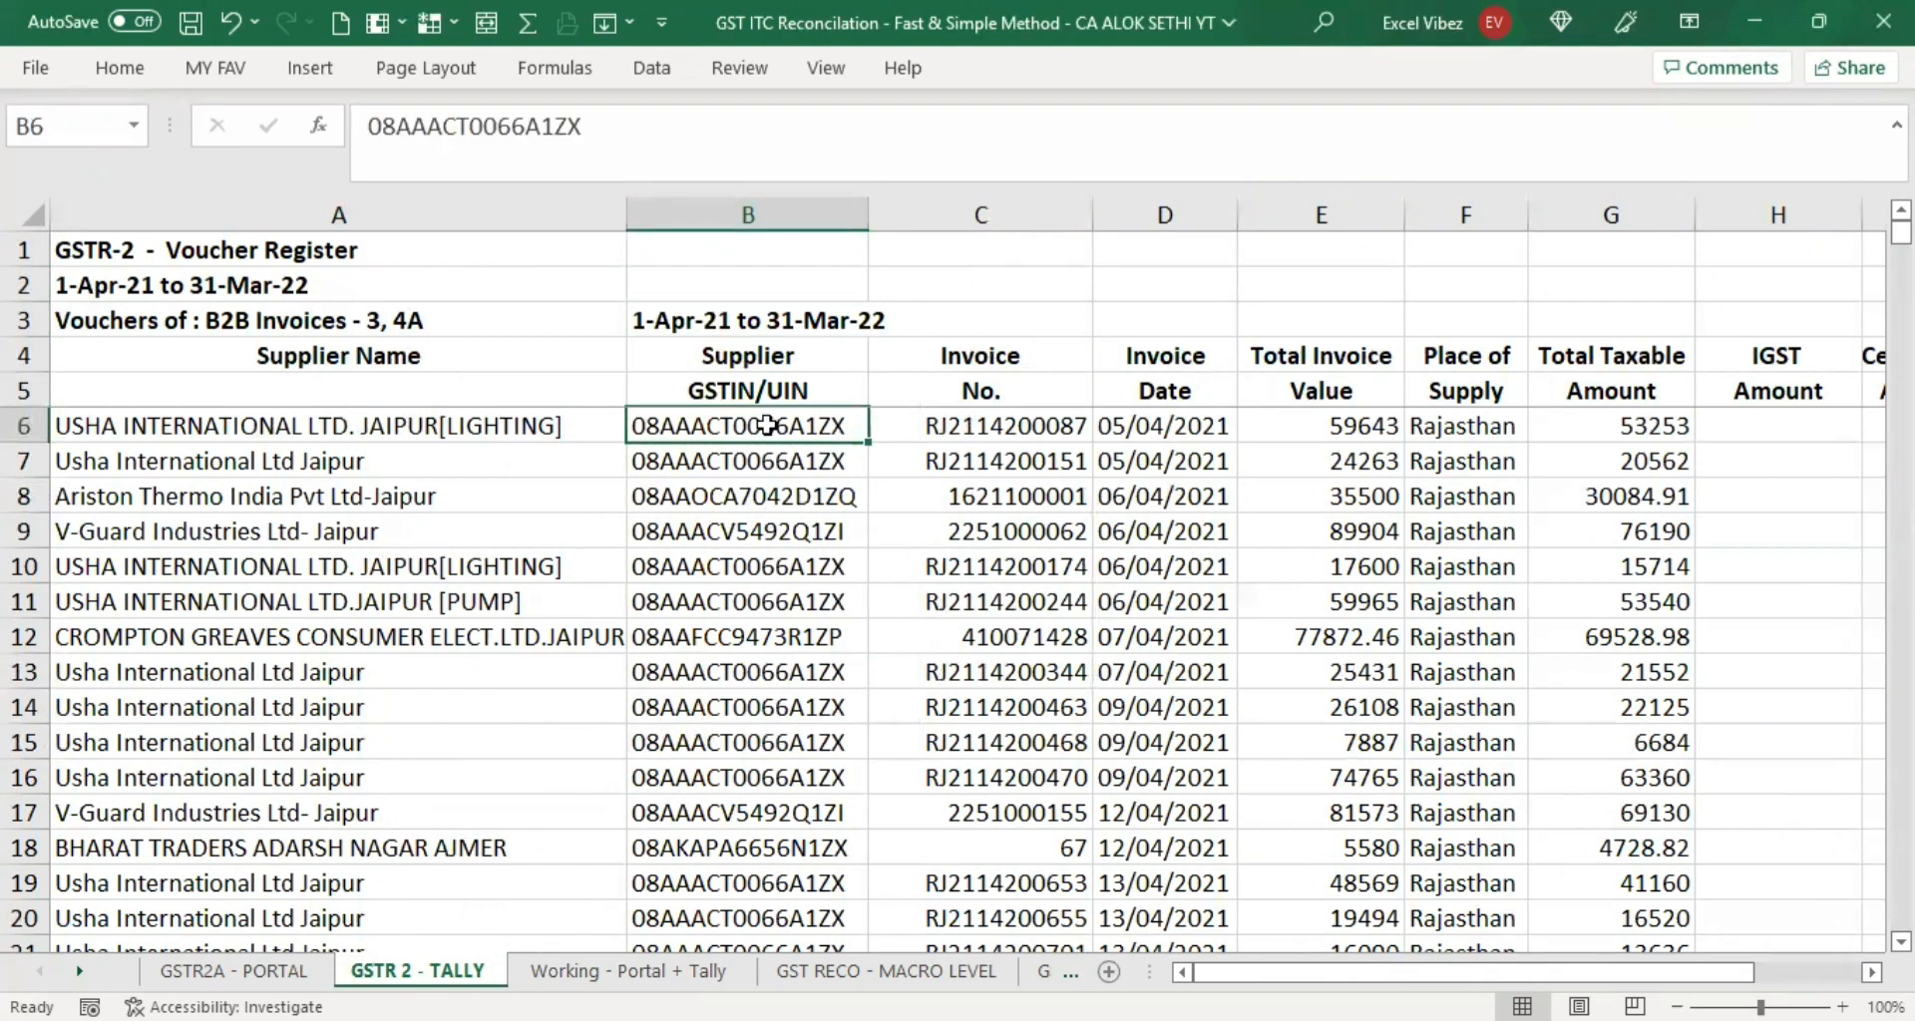
Copy the Tally GSTINs in B6:B596 to the working sheet's GSTIN of supplier column from A607, directly below the portal records.
drag(766, 426, 778, 903)
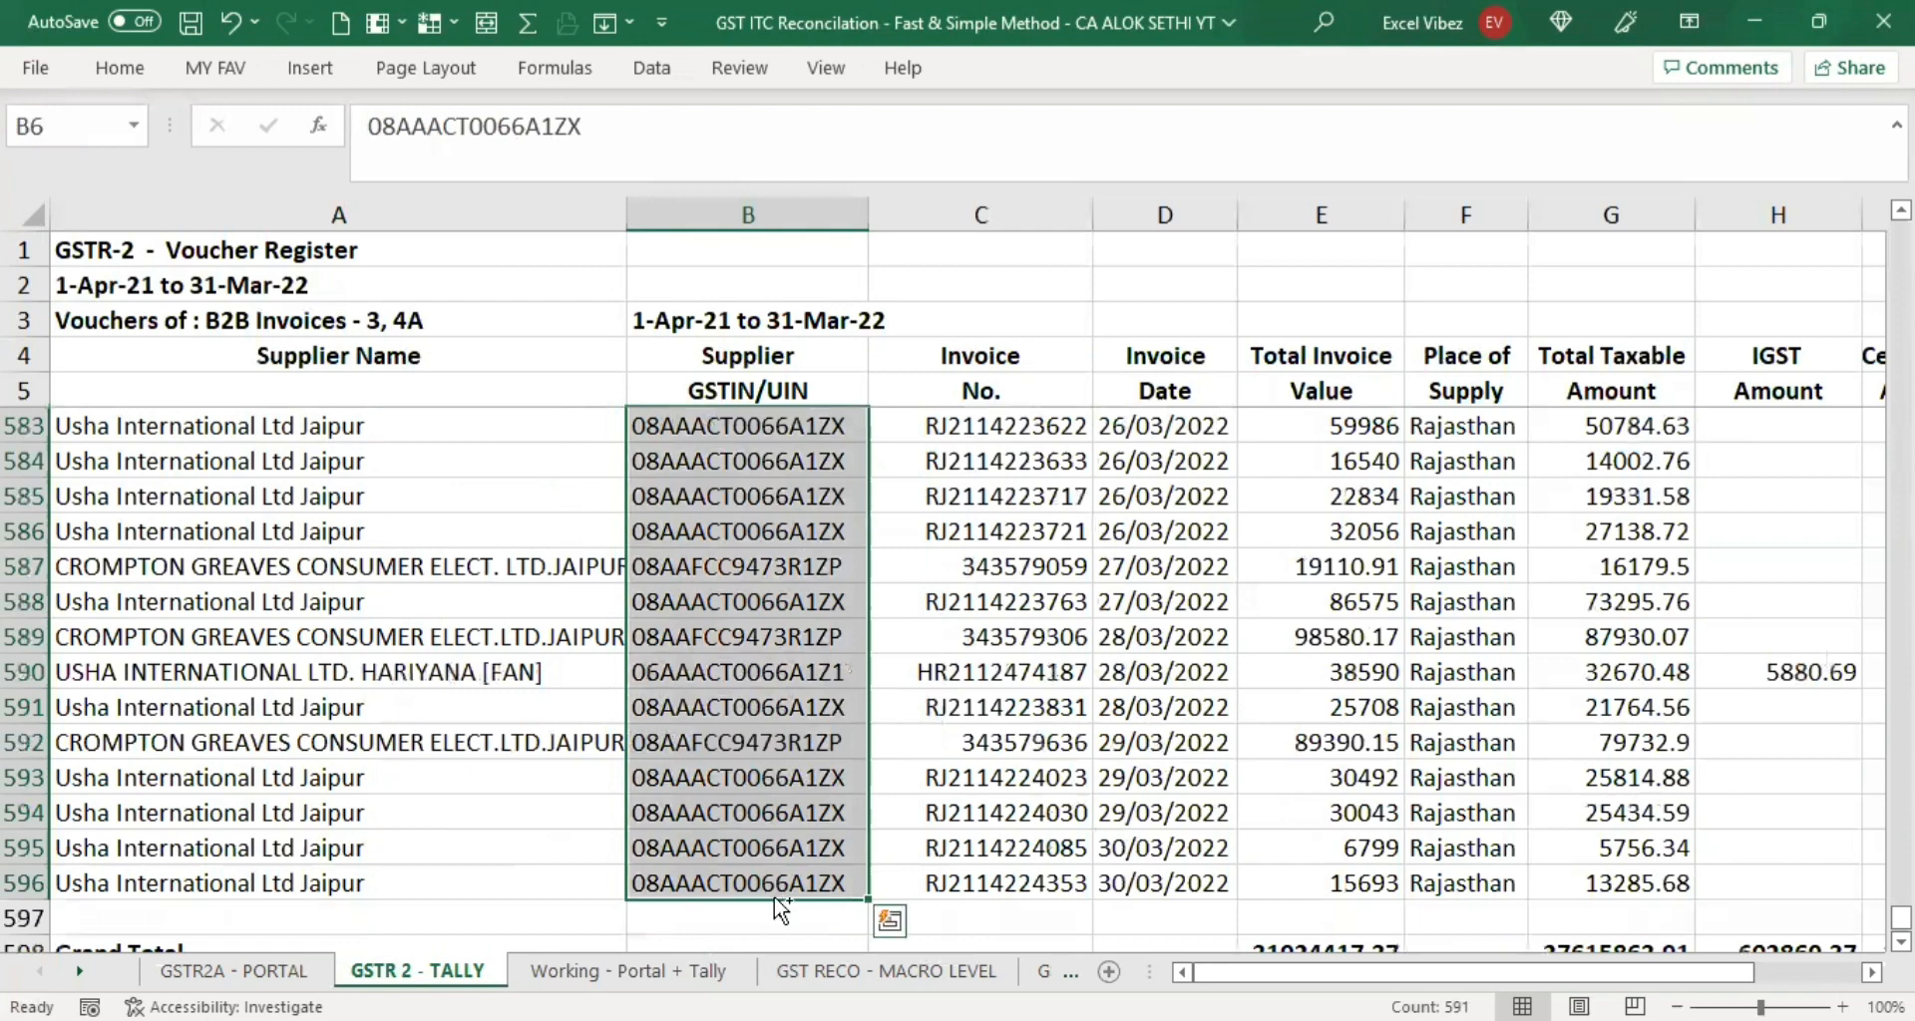
key(ctrl+c)
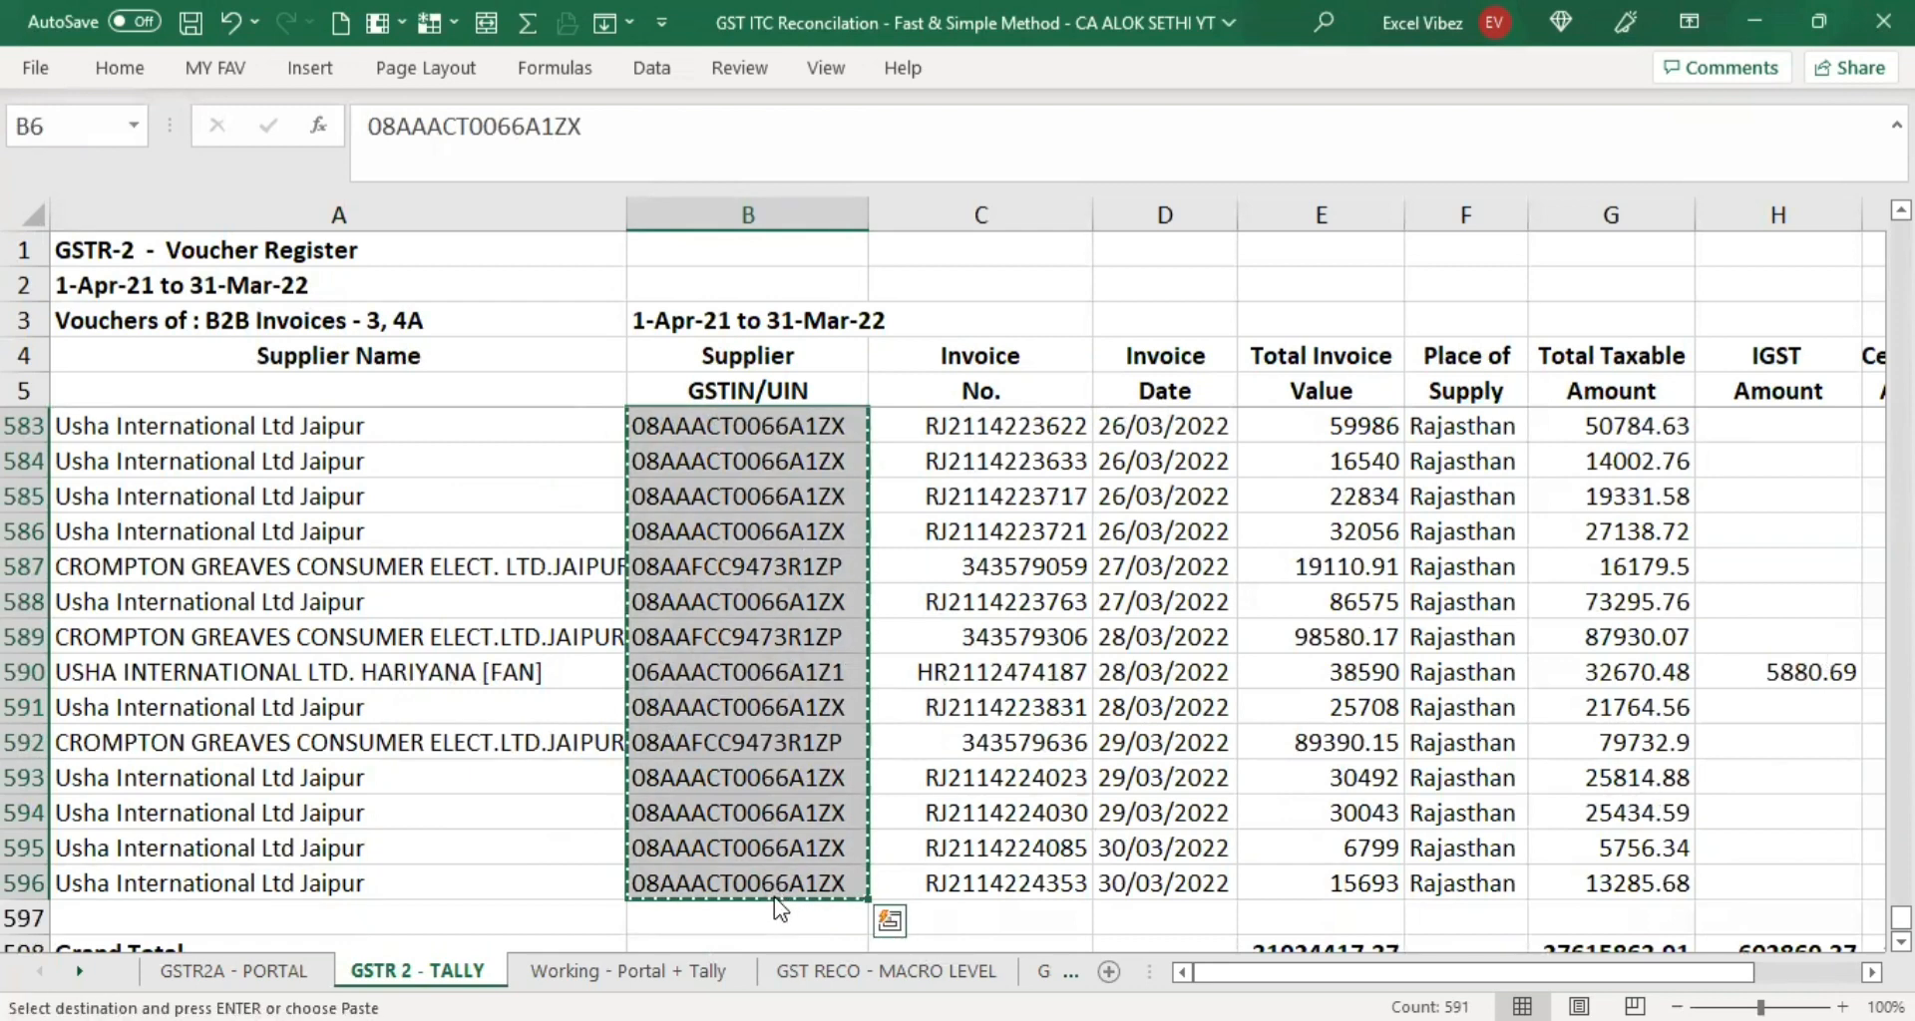
click(698, 971)
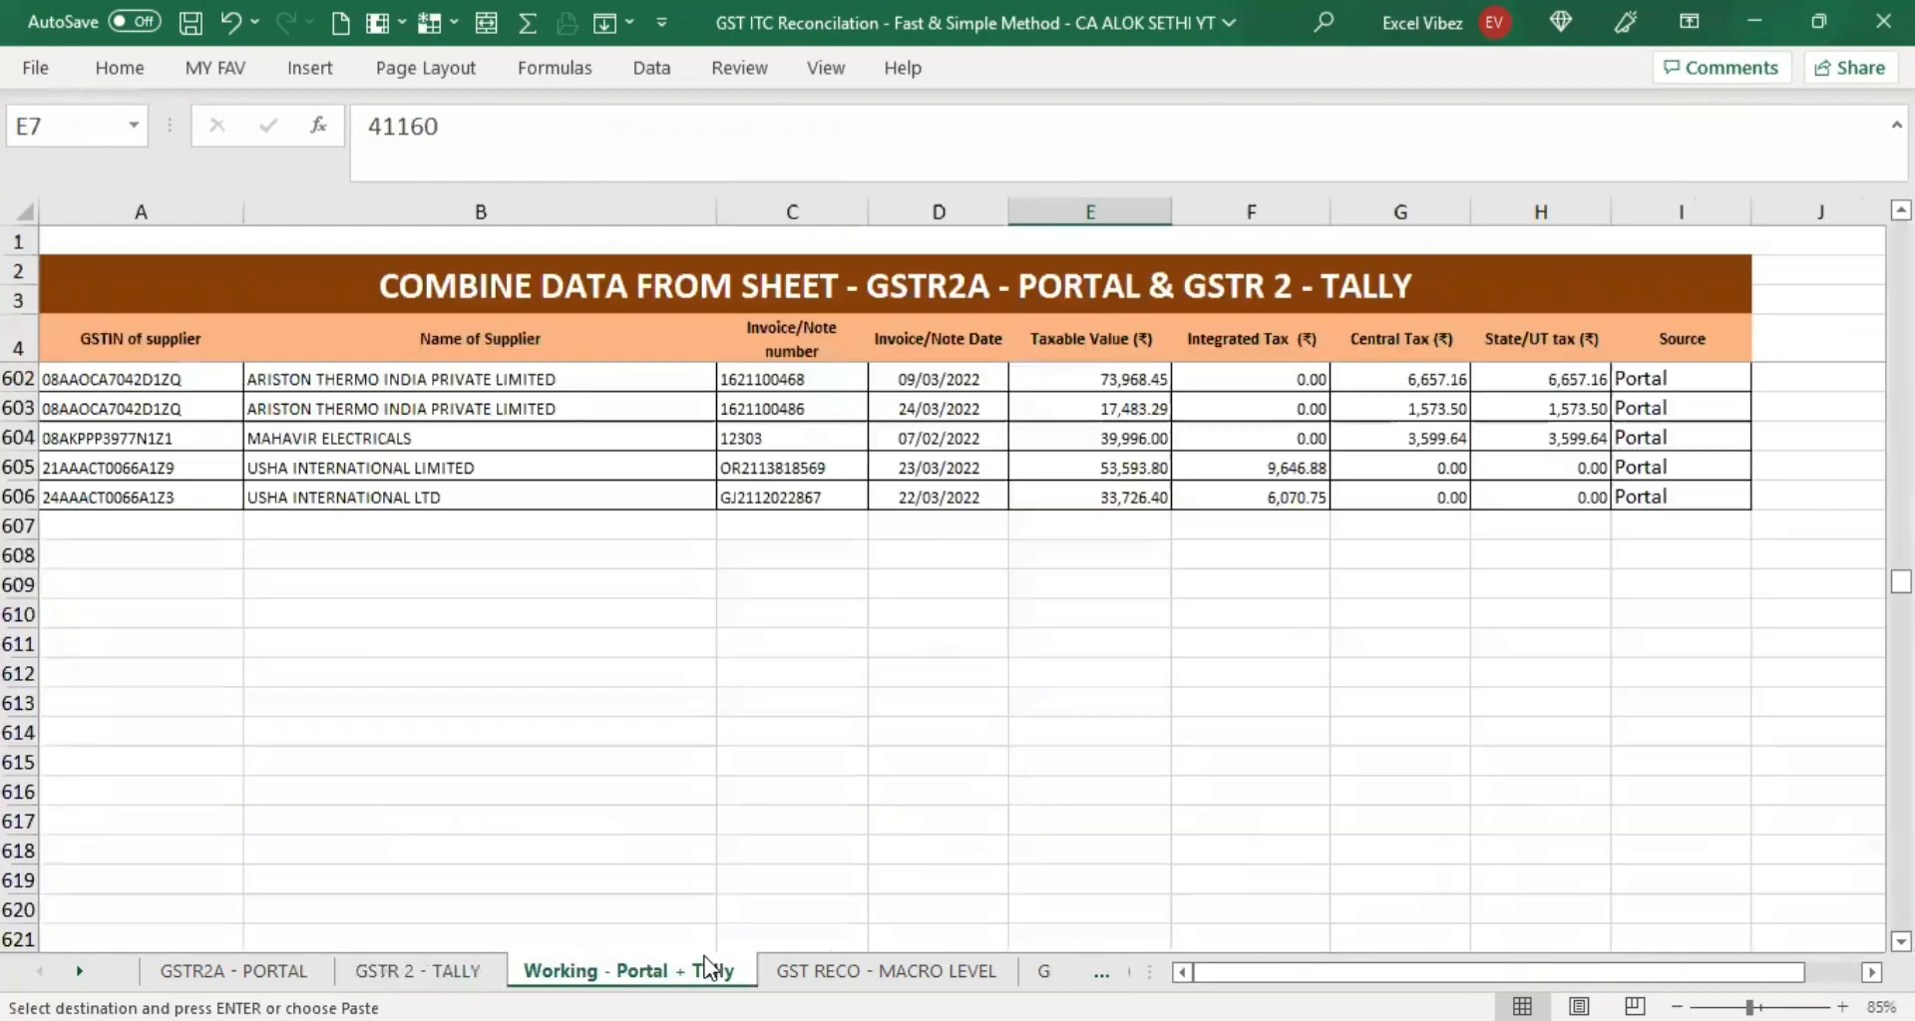
click(107, 550)
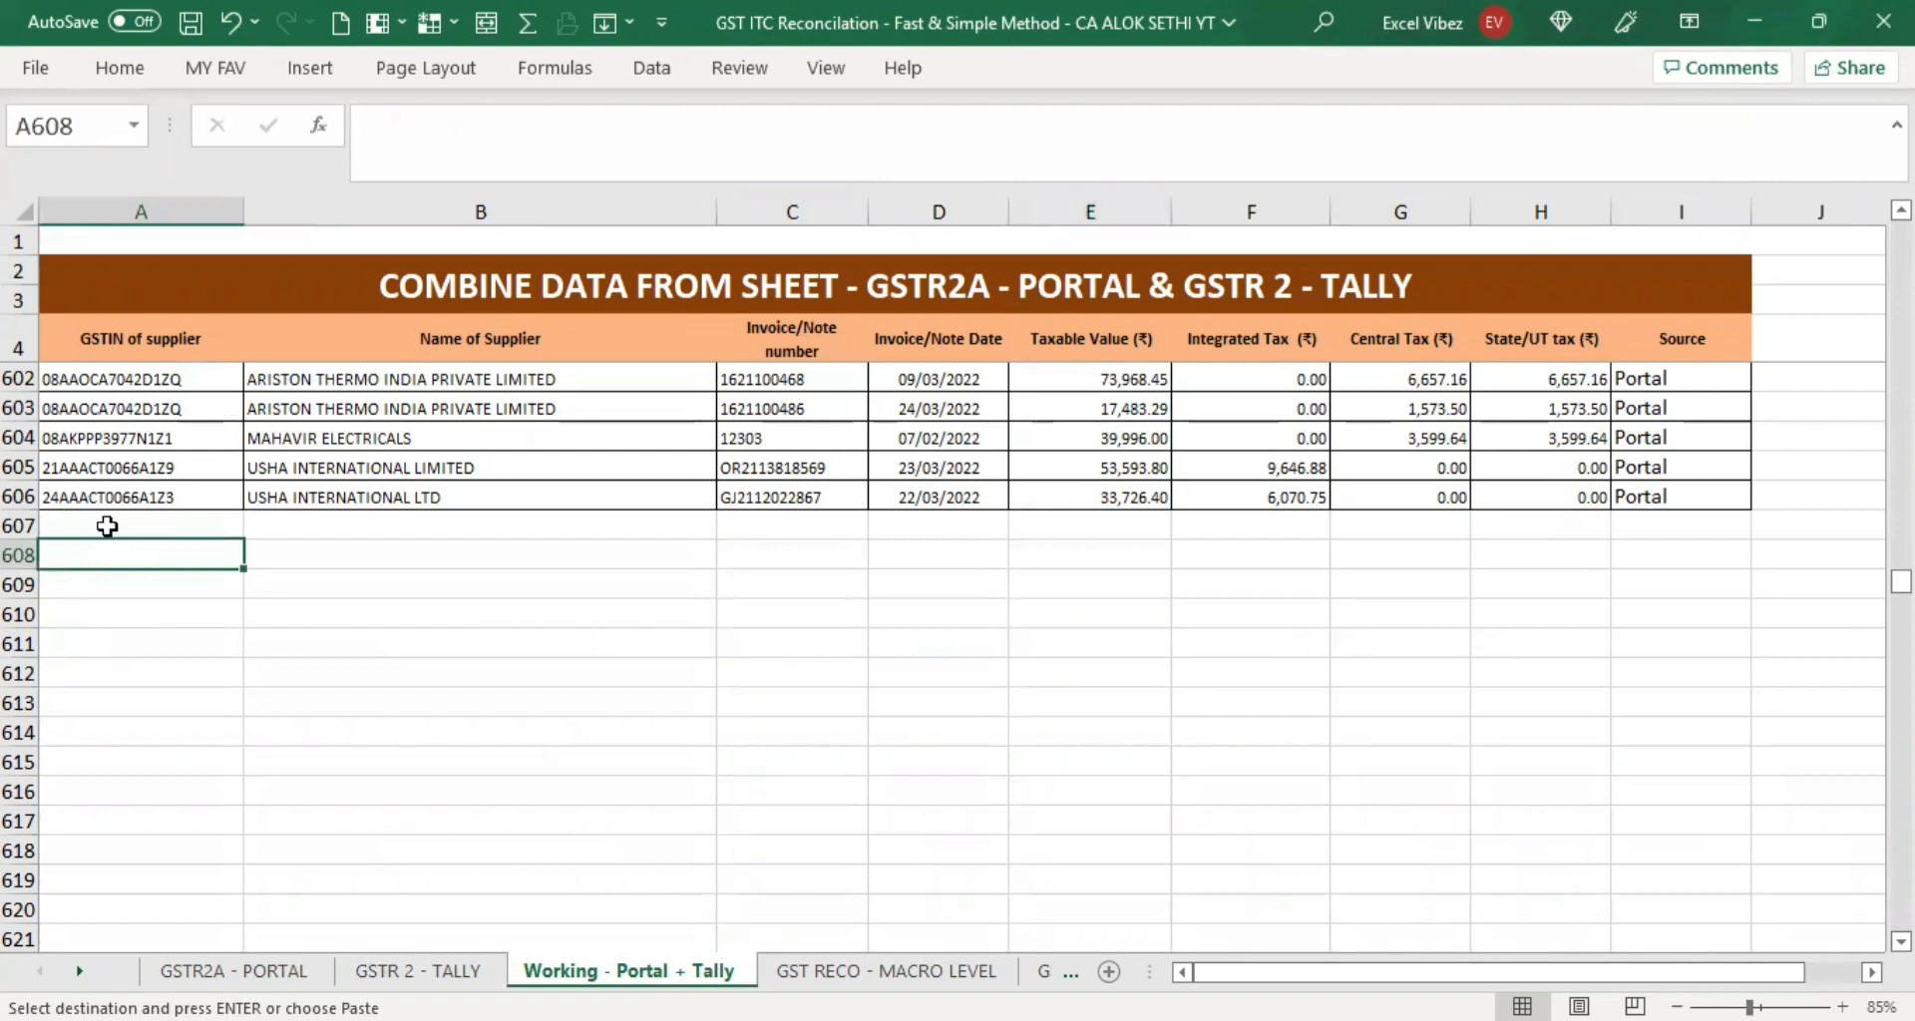
click(104, 524)
key(ctrl+v)
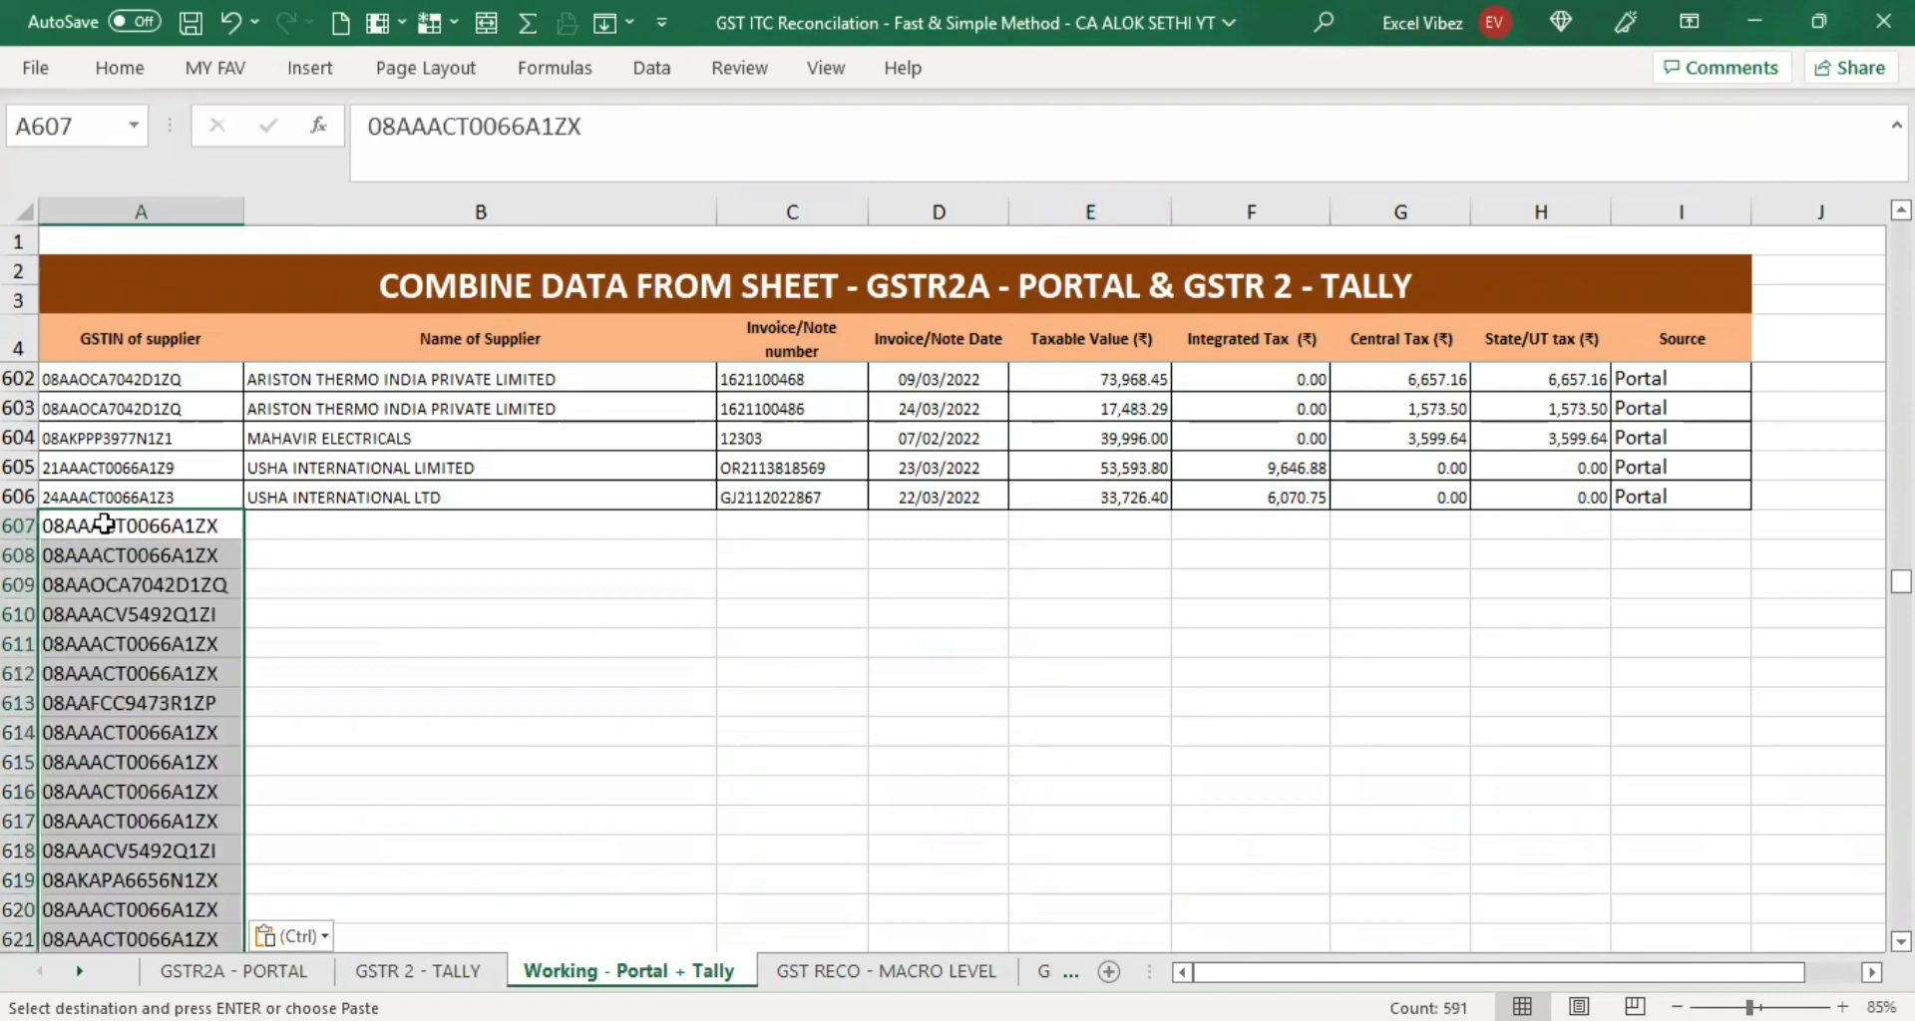
Copy the Tally supplier names in A6:A596 to the working sheet's Name of Supplier column from B607.
click(337, 523)
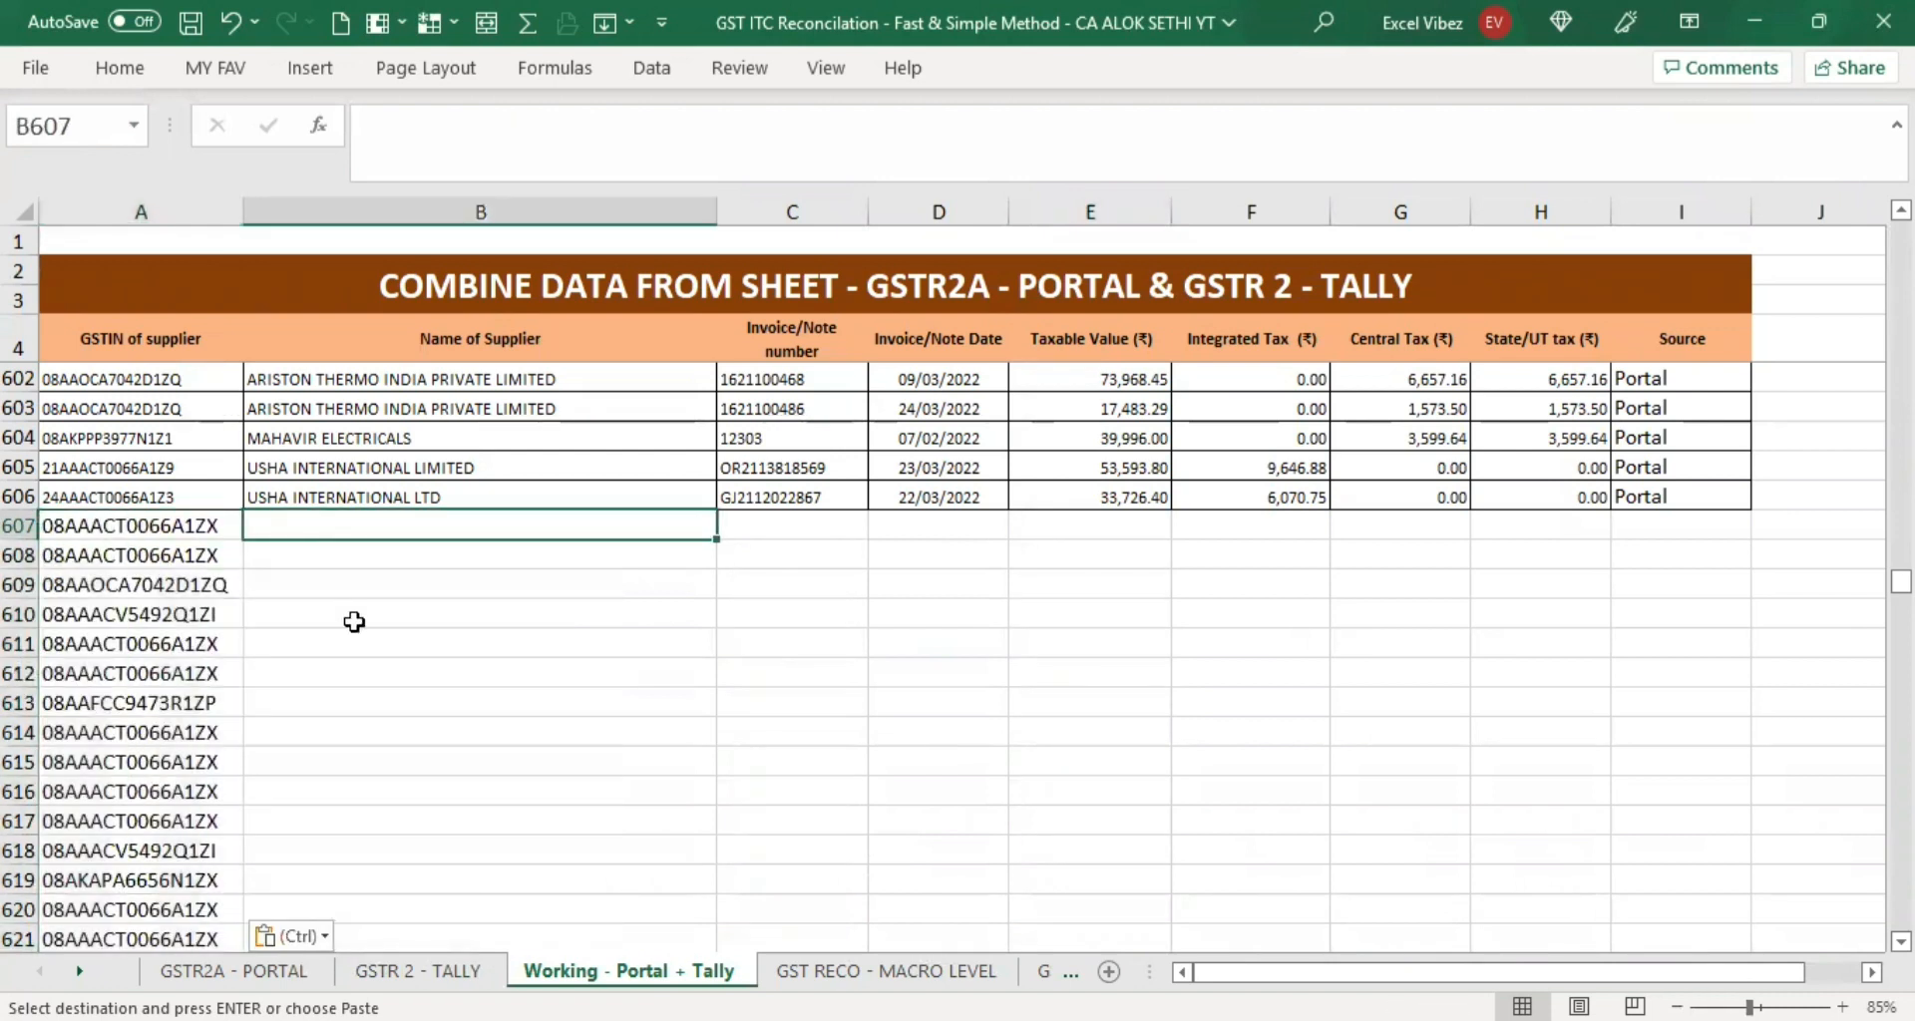
click(394, 973)
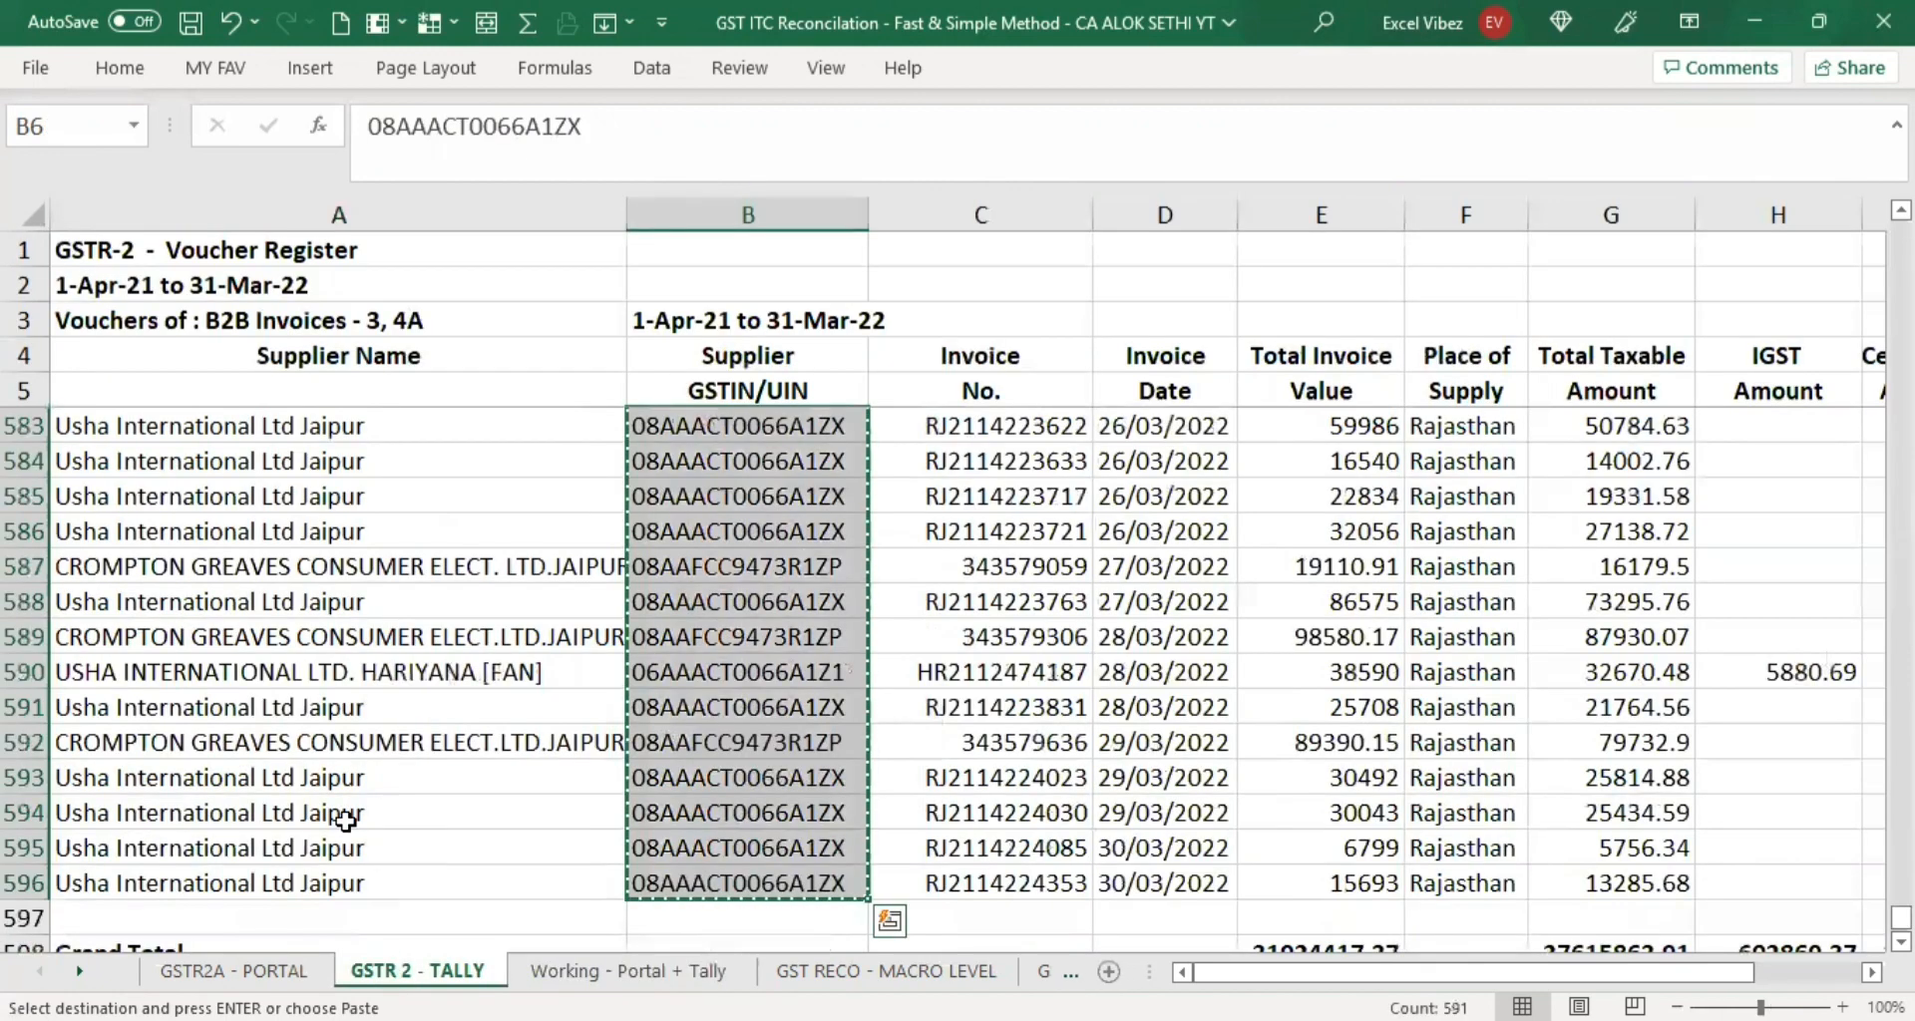
drag(235, 890, 219, 421)
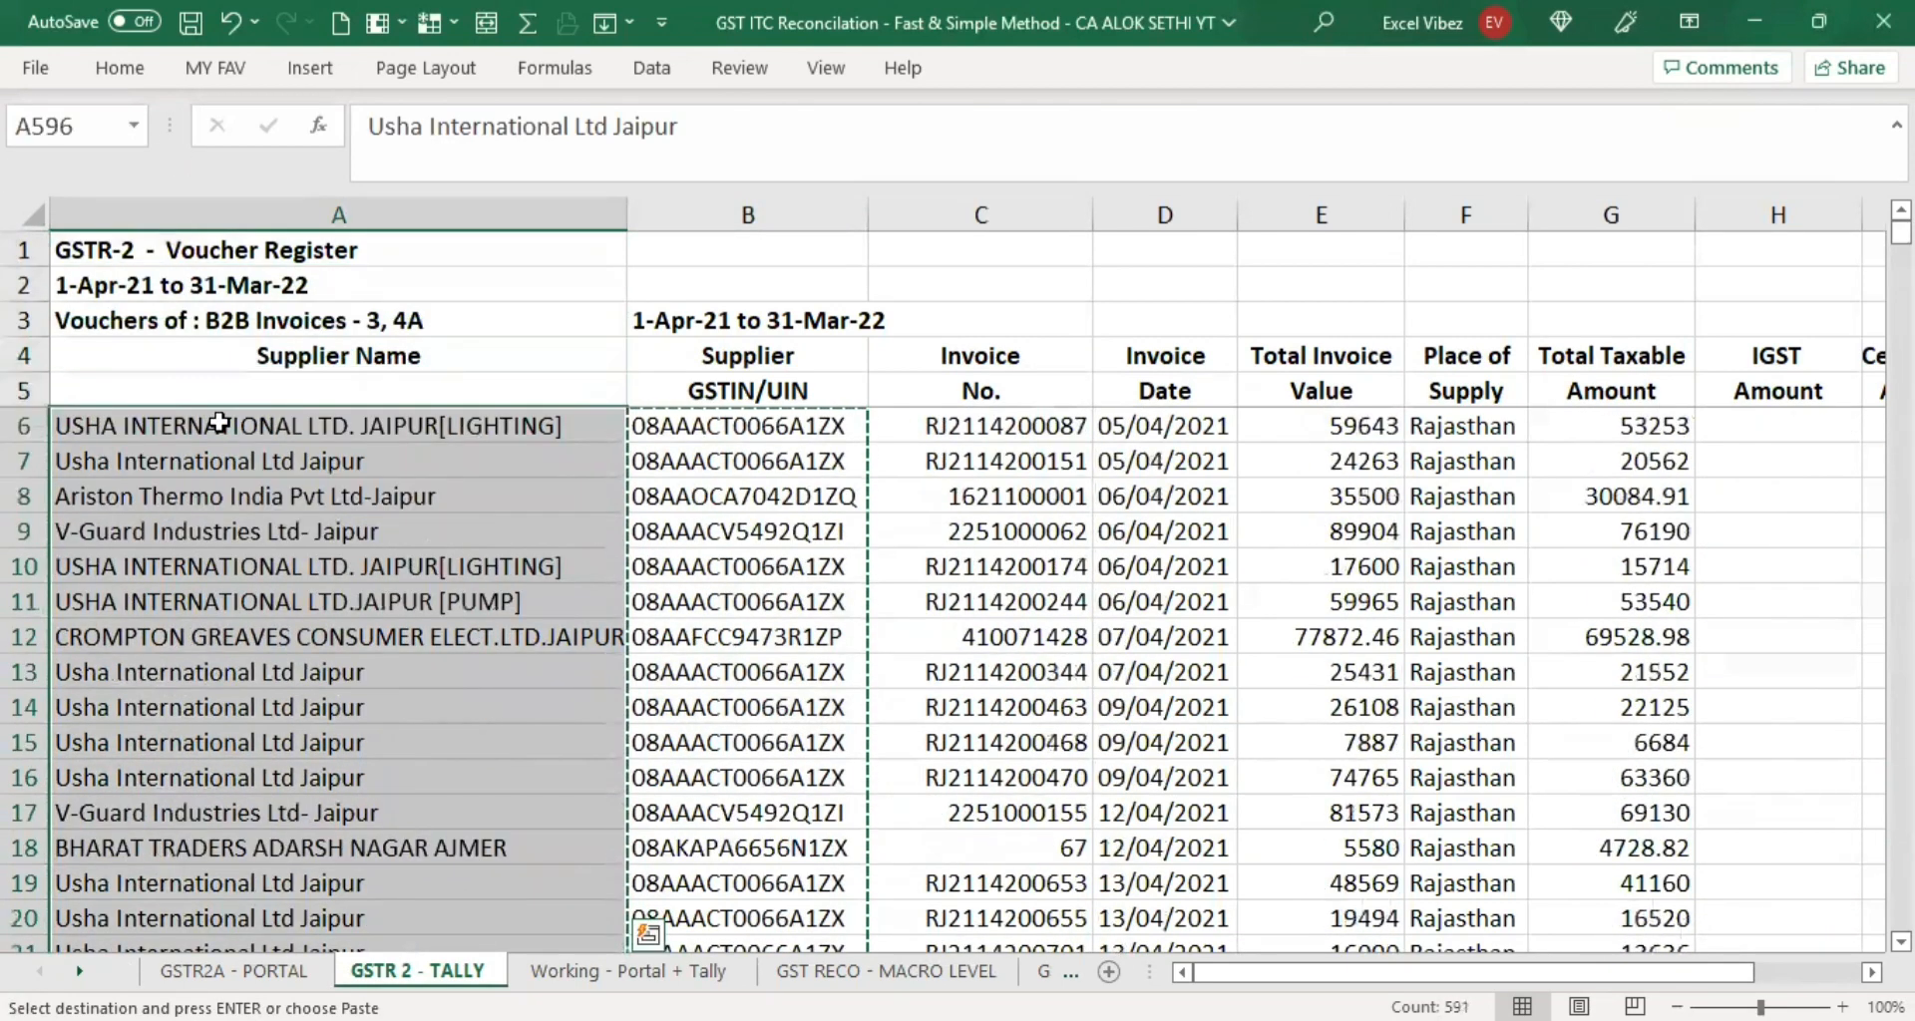
key(ctrl+c)
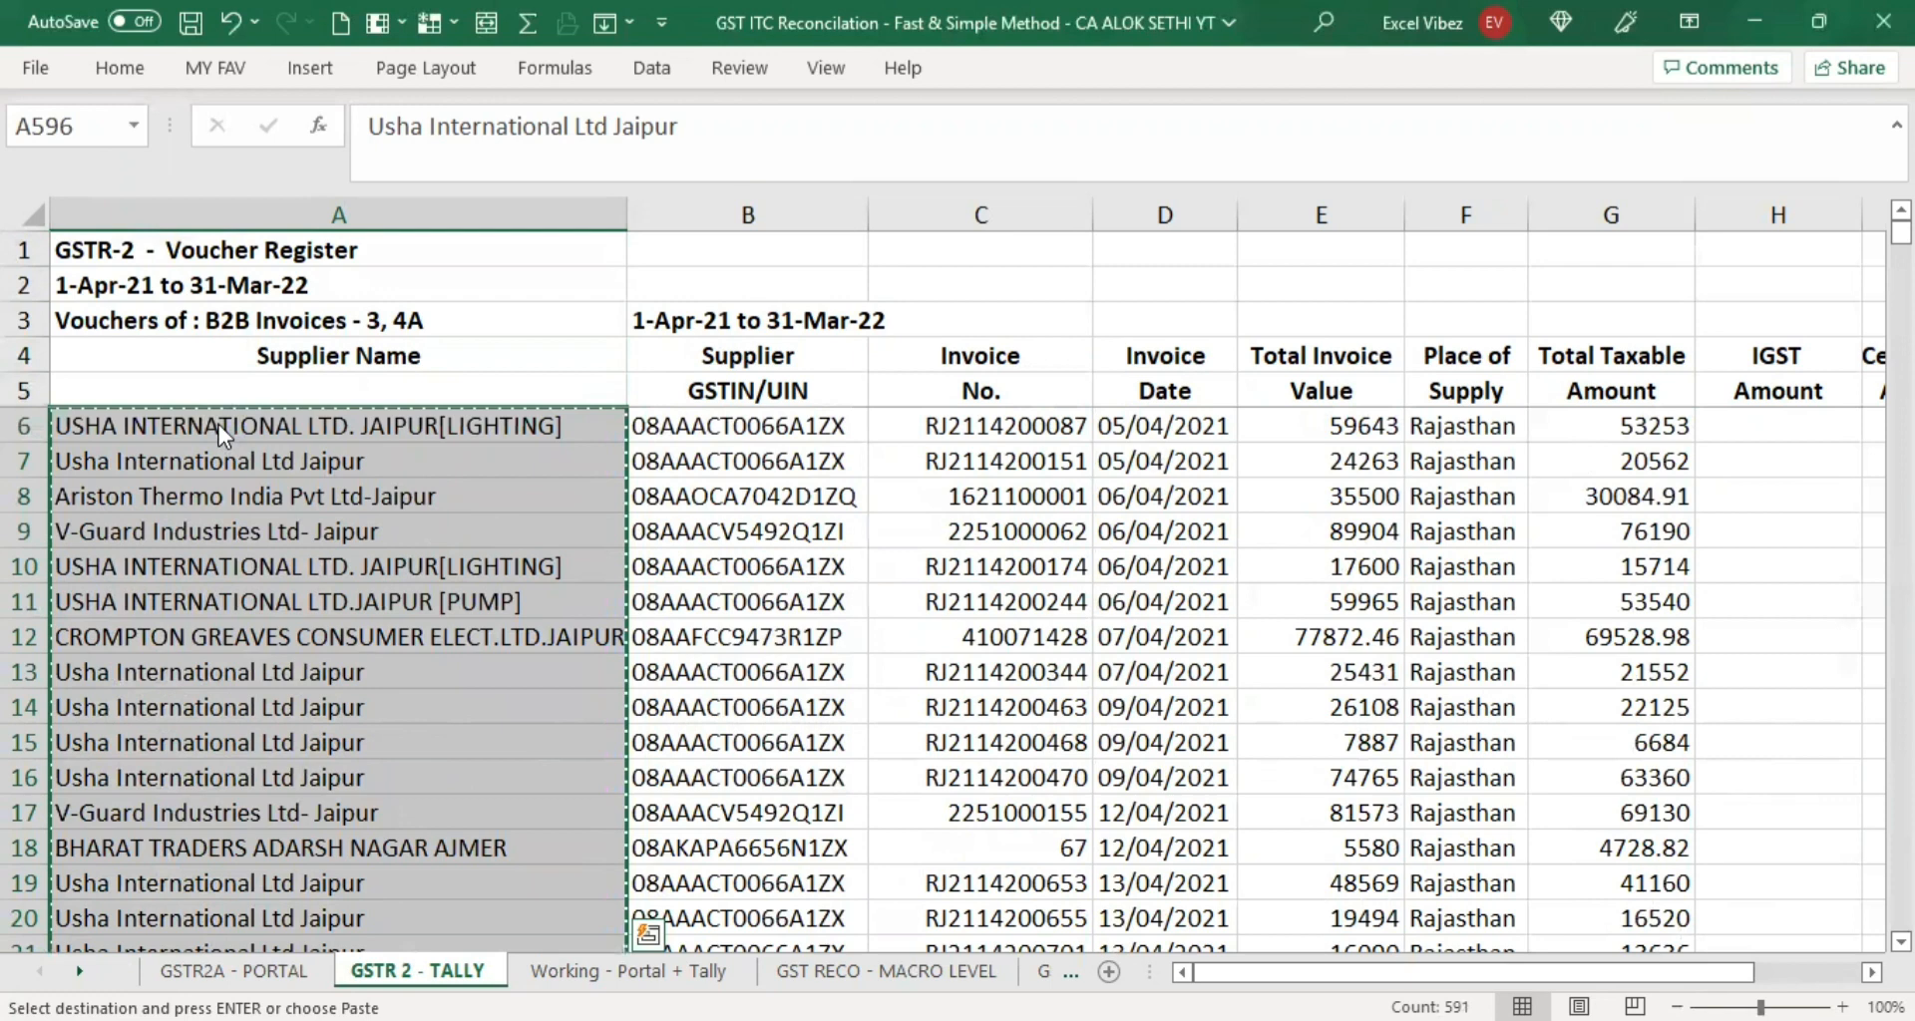
click(628, 970)
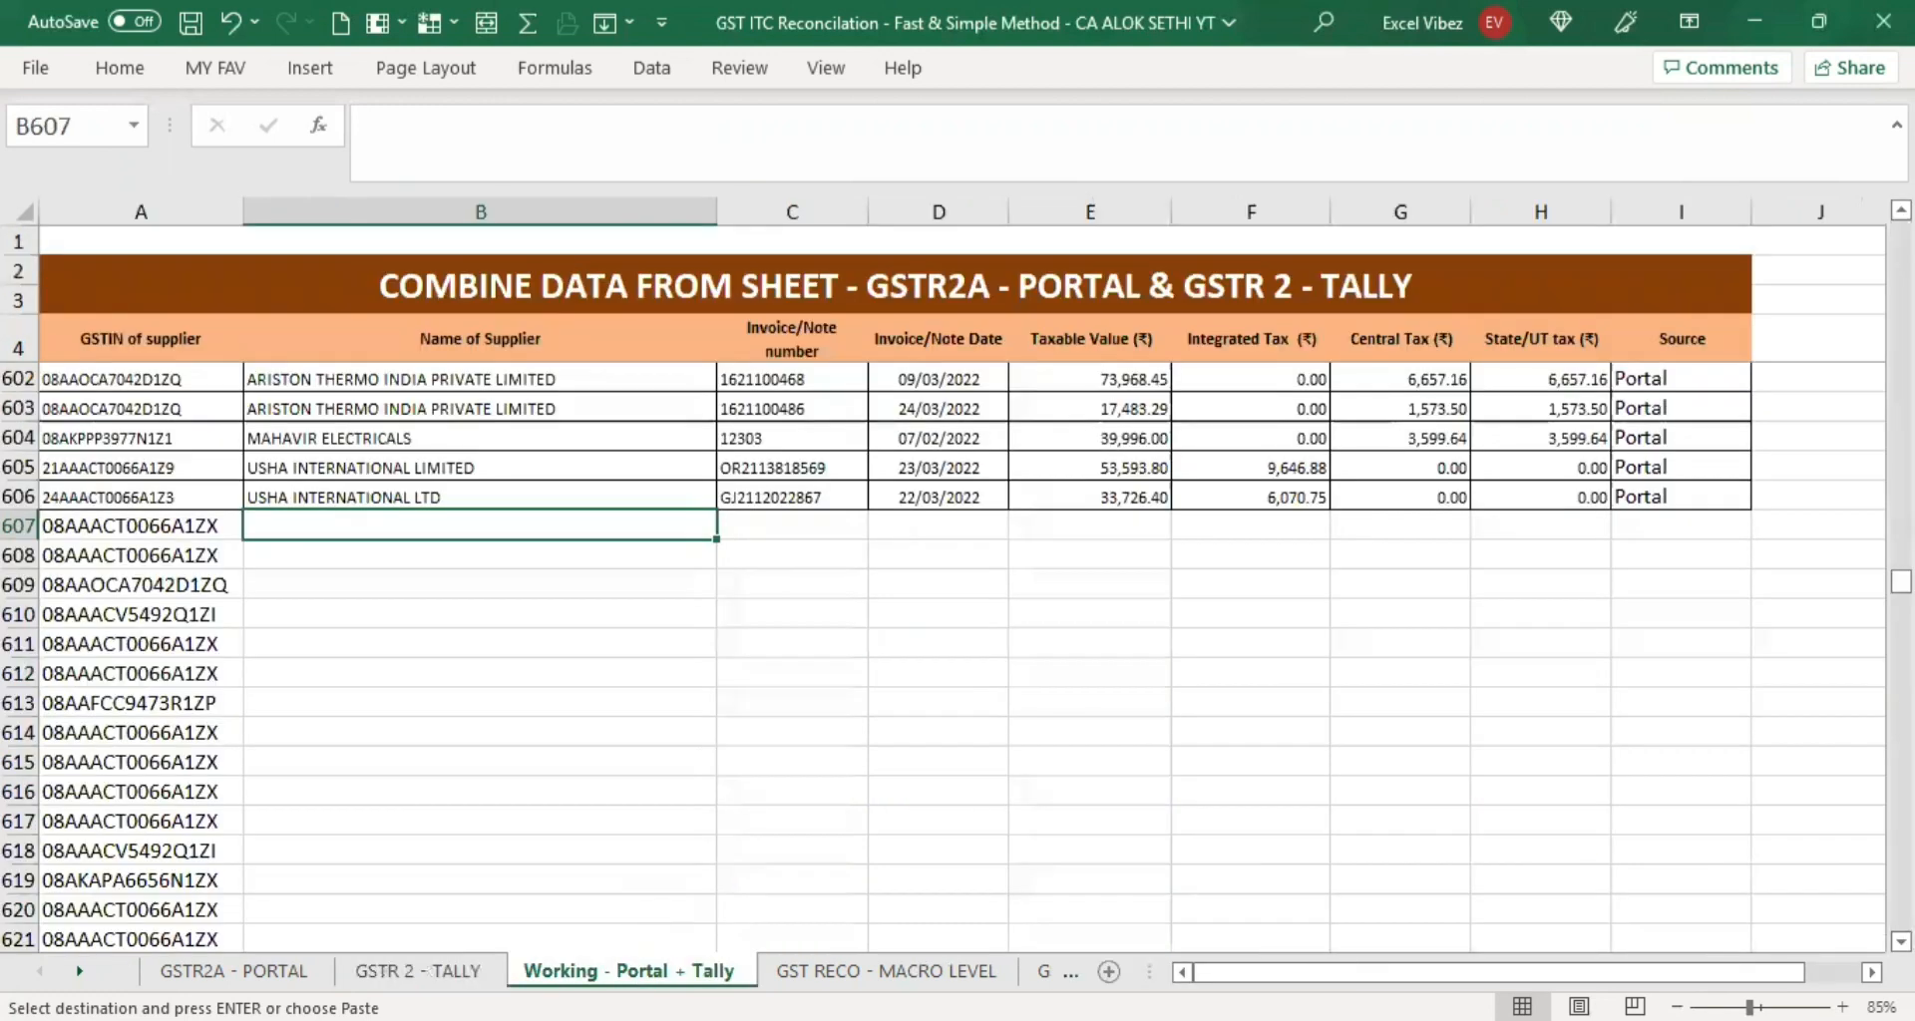
key(ctrl+v)
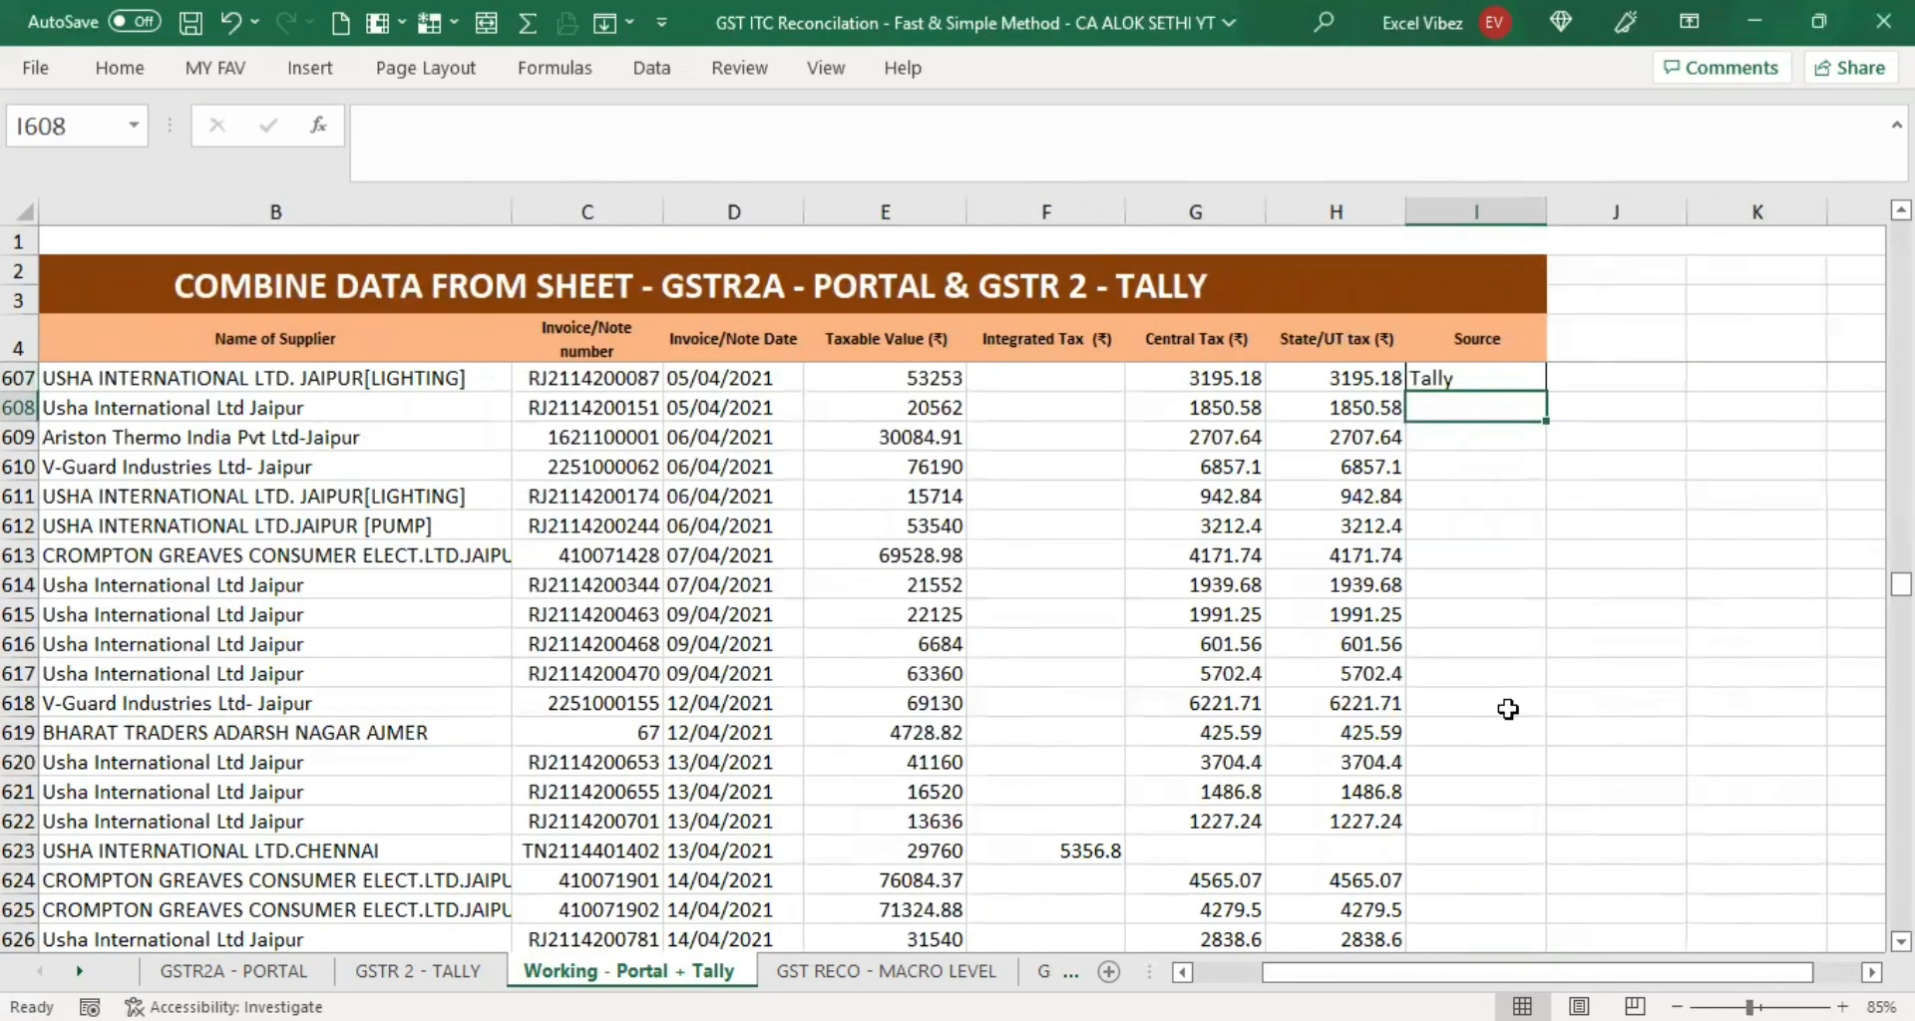
Examine how far the copied Tally records run below row 607, across to the Source column.
key(Up)
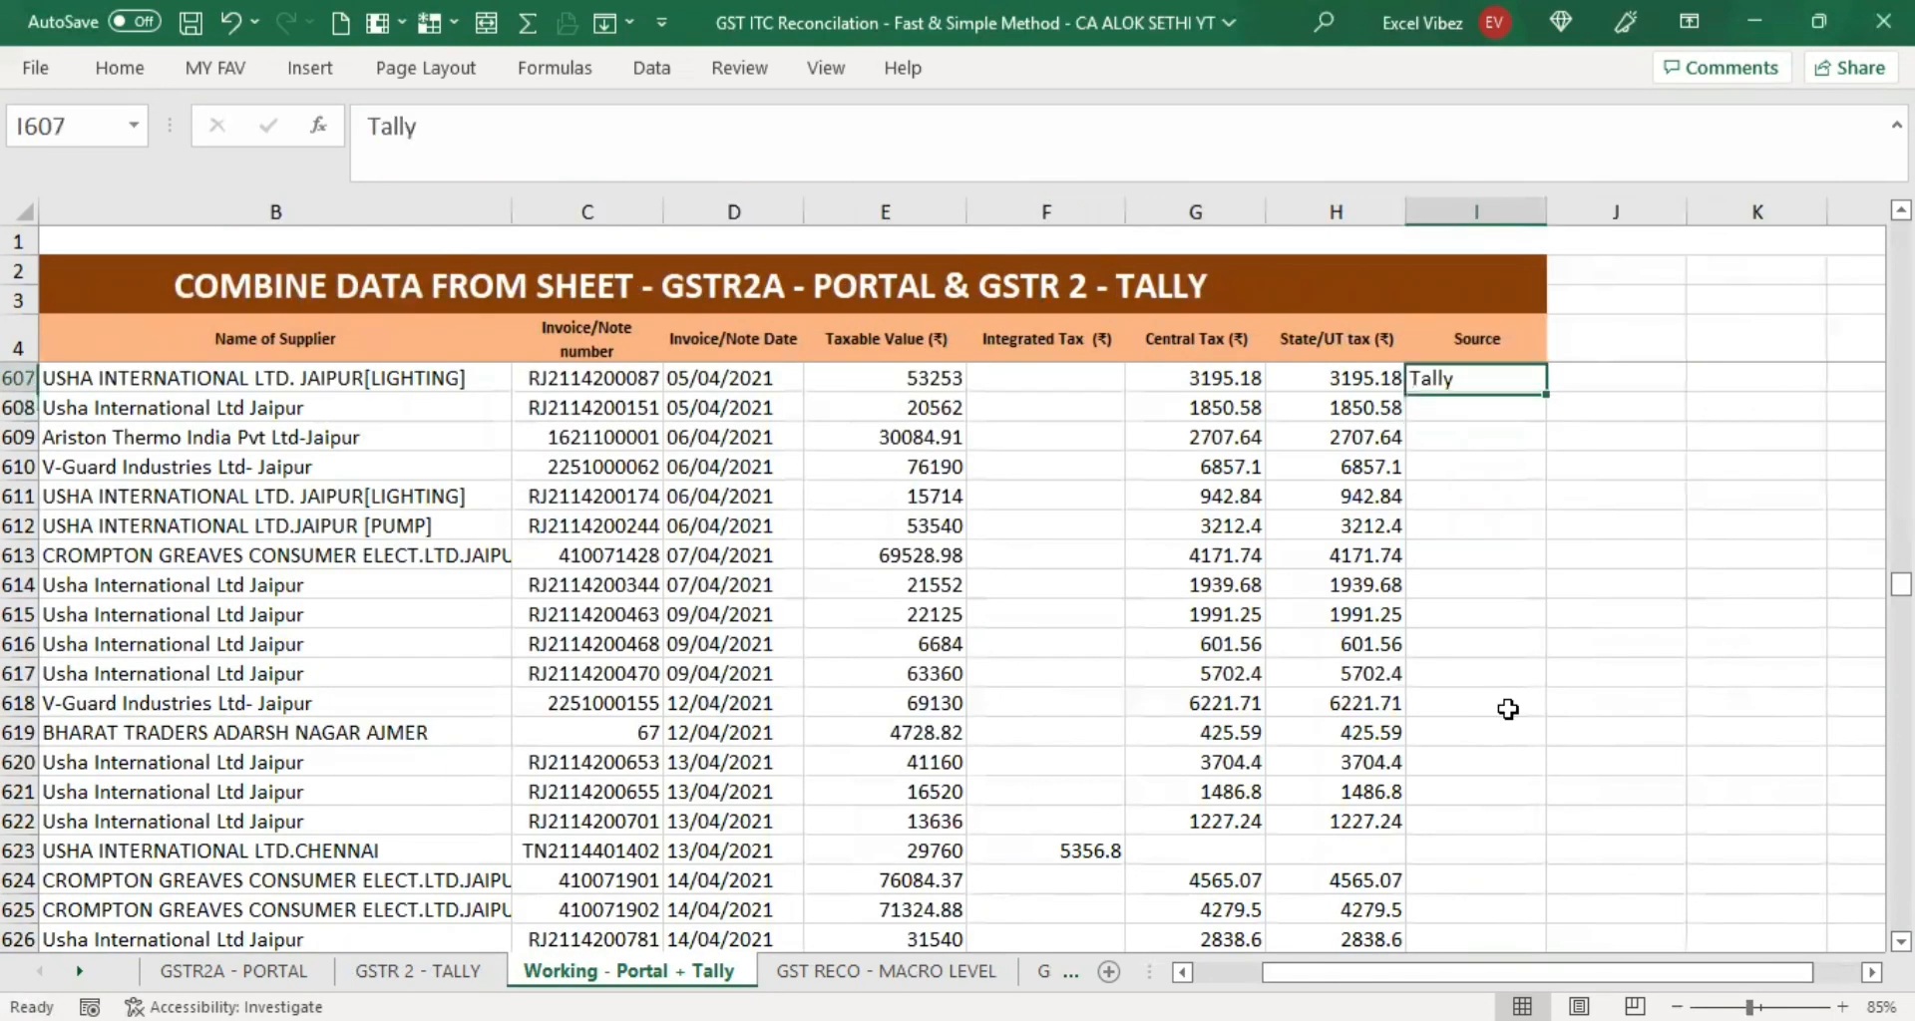
key(Left)
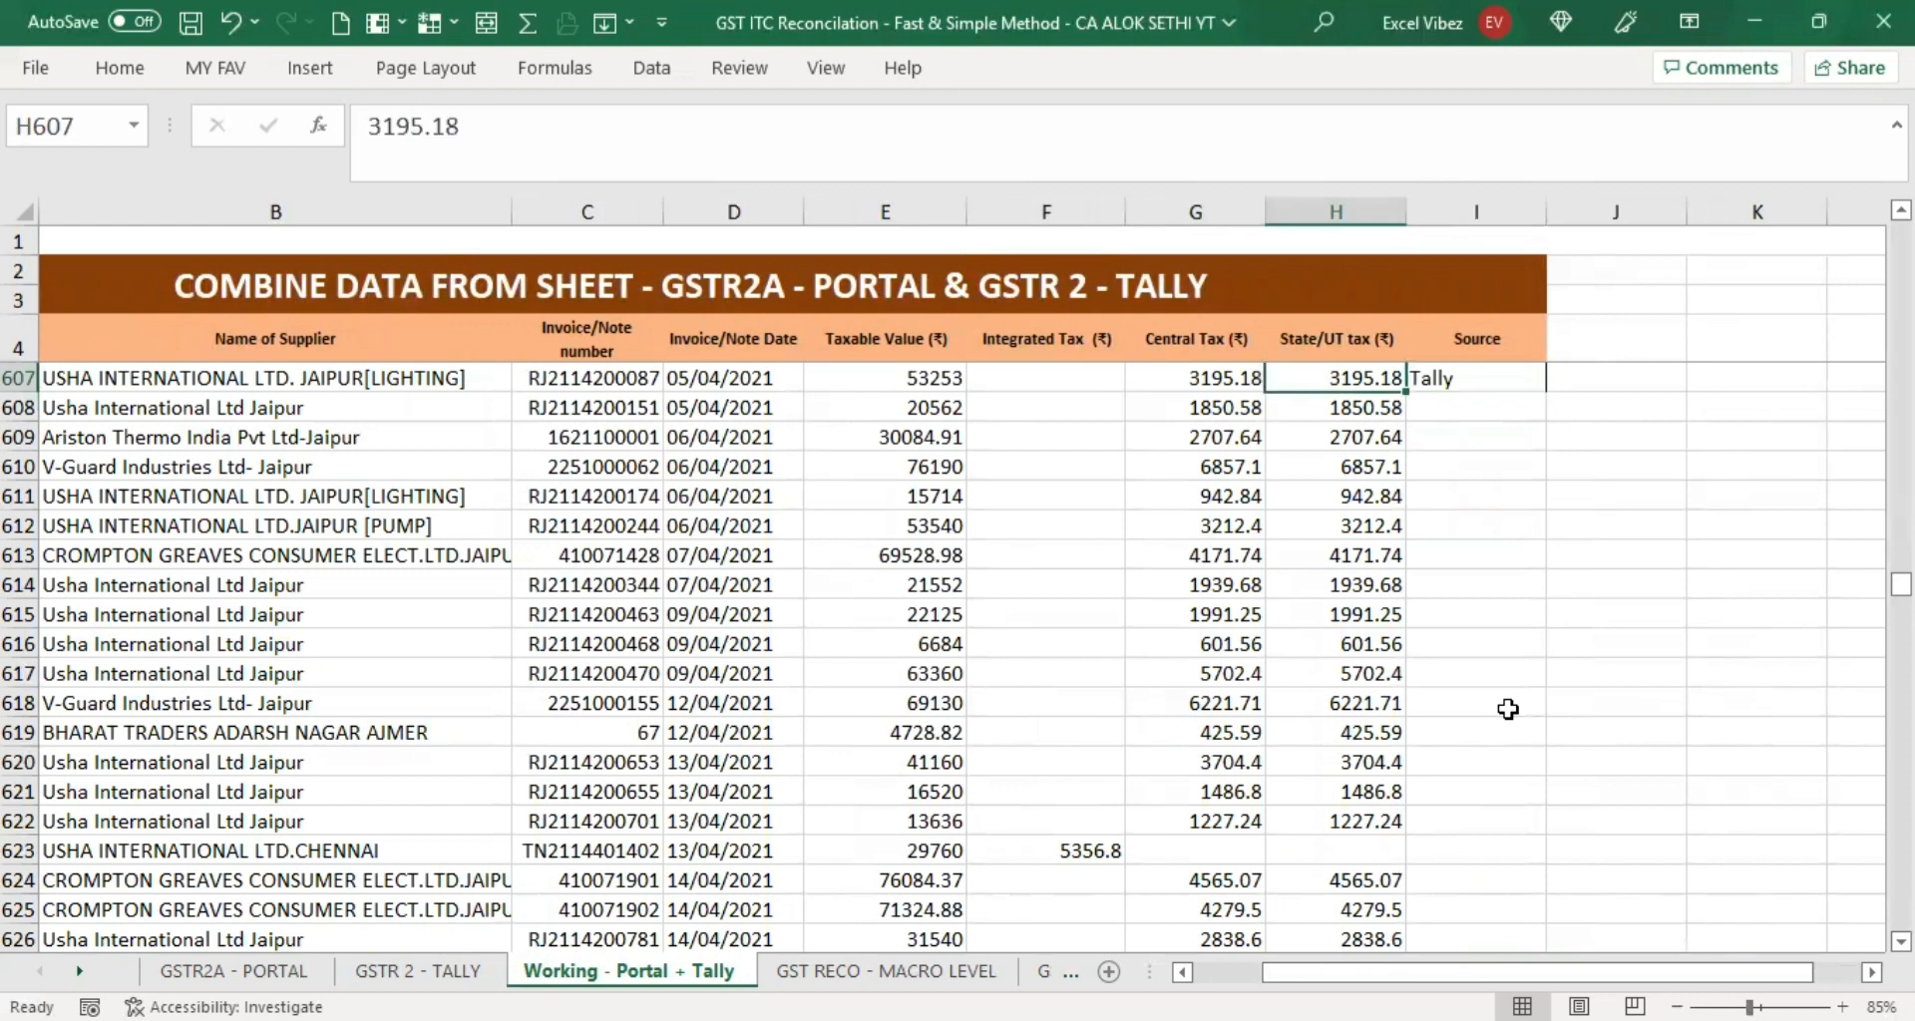
key(ctrl+Down)
key(Down)
key(Up)
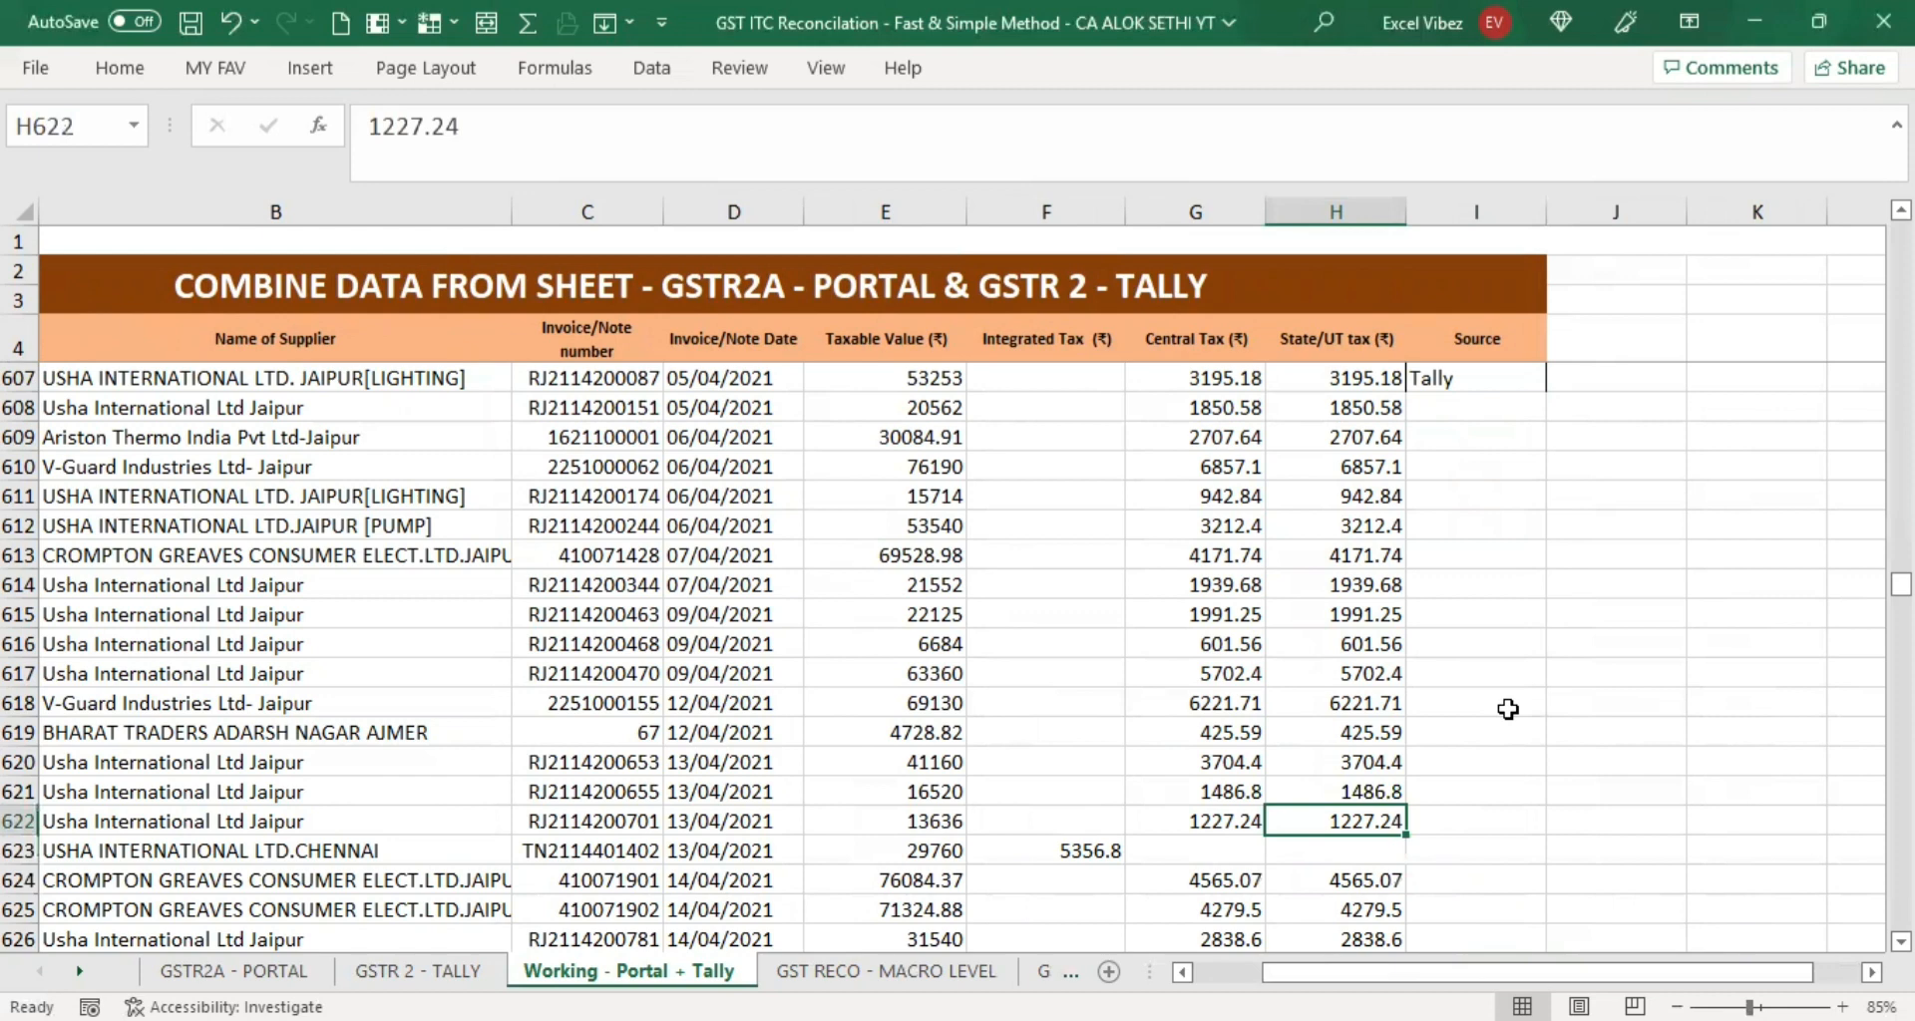
key(Left)
click(930, 821)
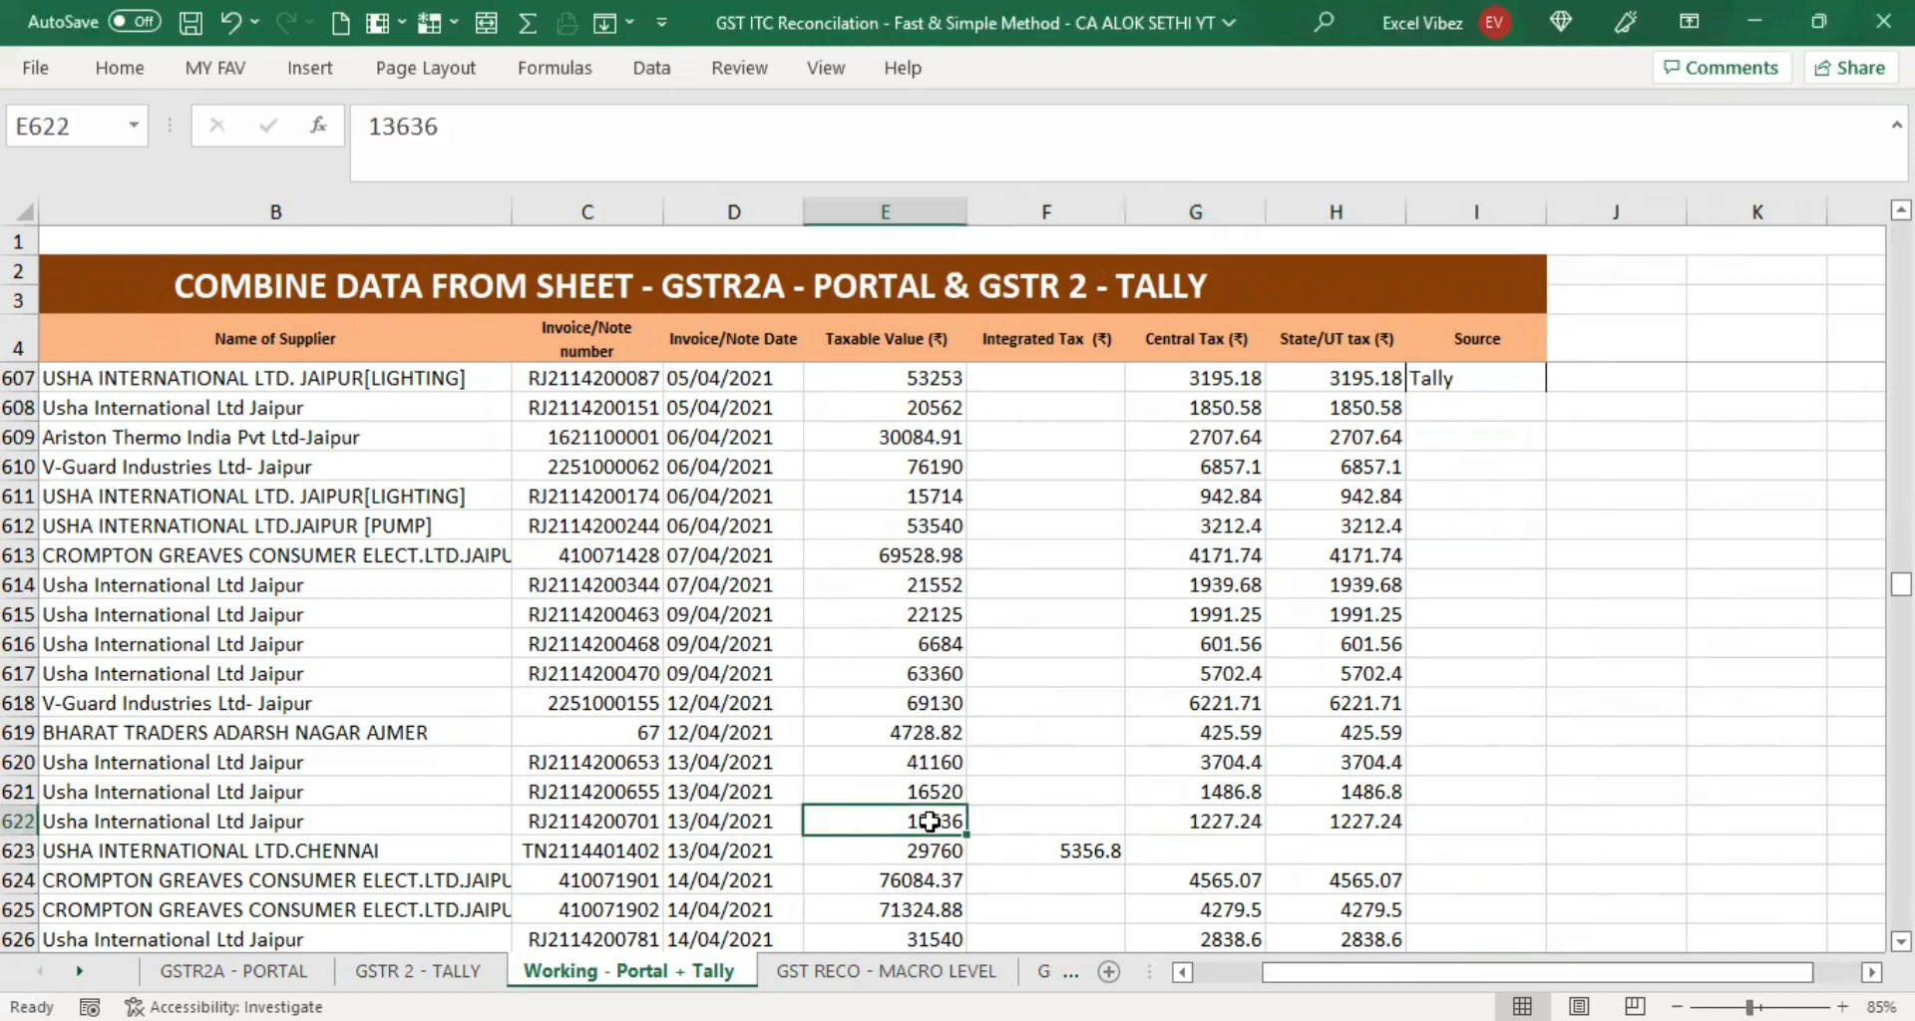
key(ctrl+Down)
key(Down)
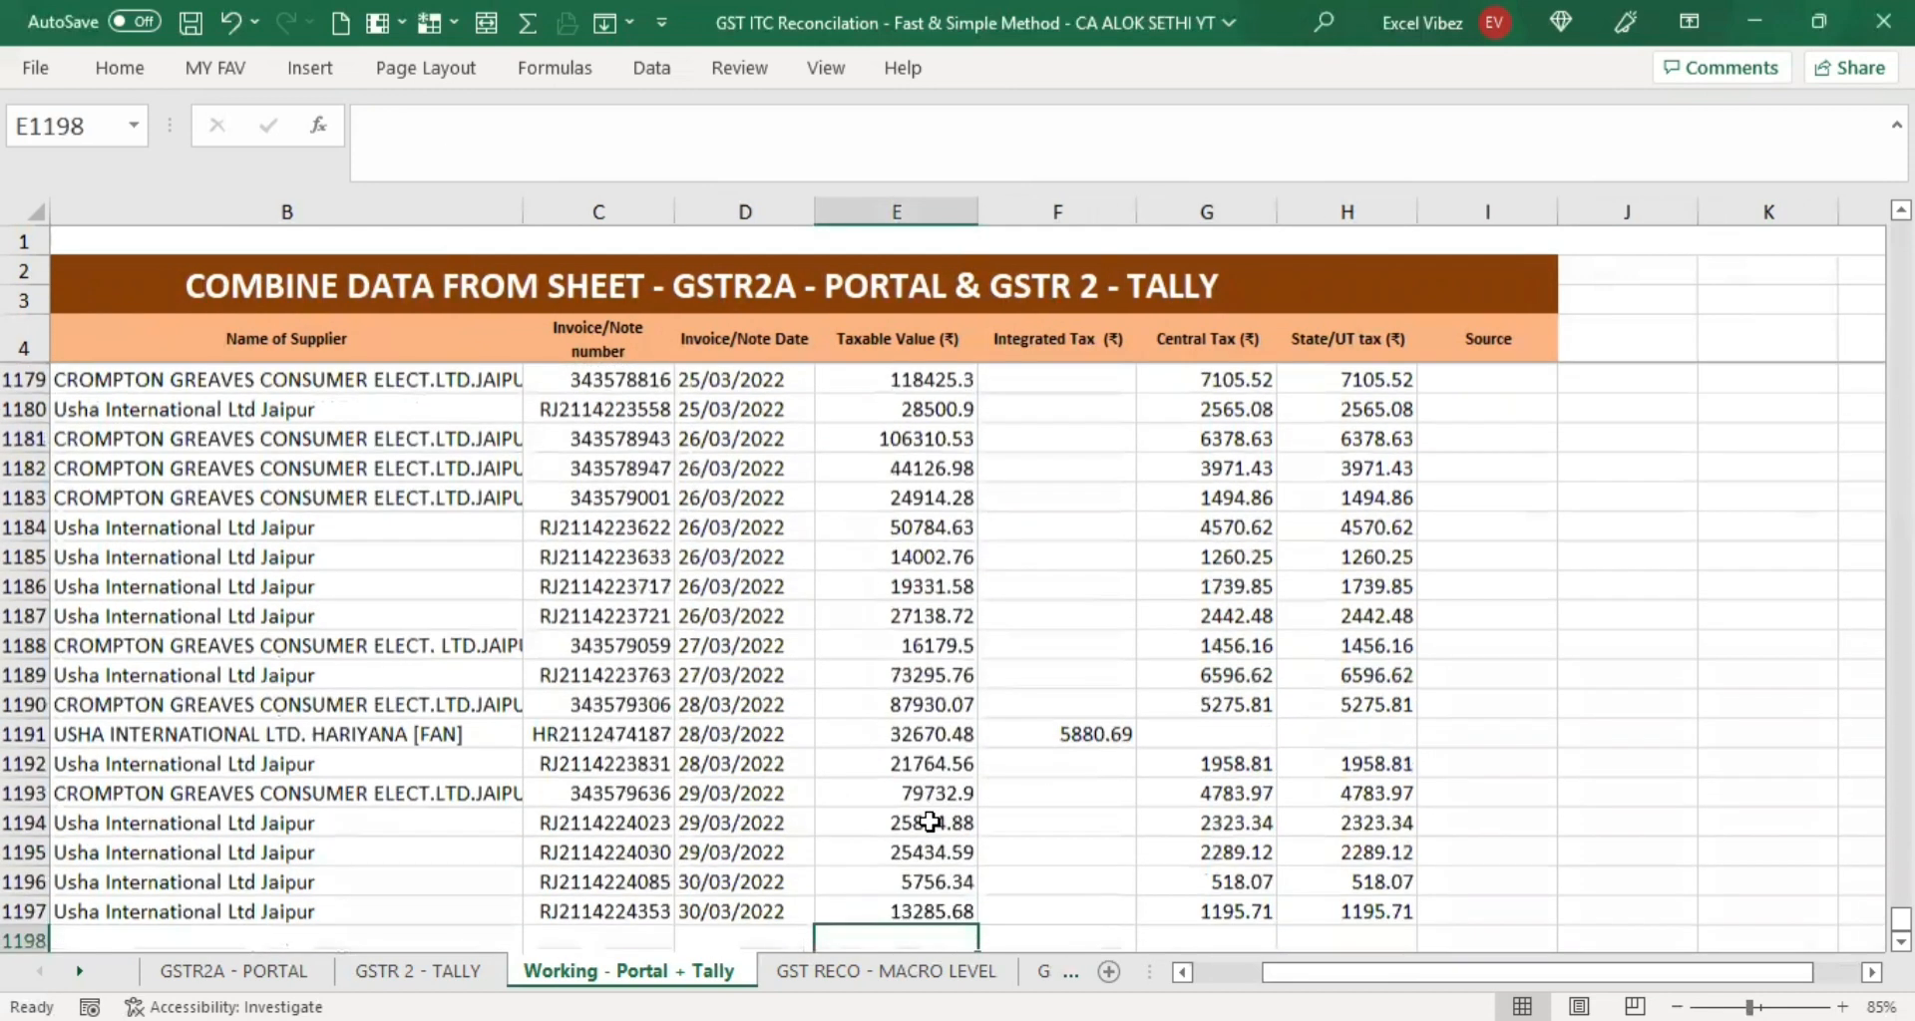
key(Right)
key(Right)
key(Right)
key(Right)
key(Up)
key(ctrl+Up)
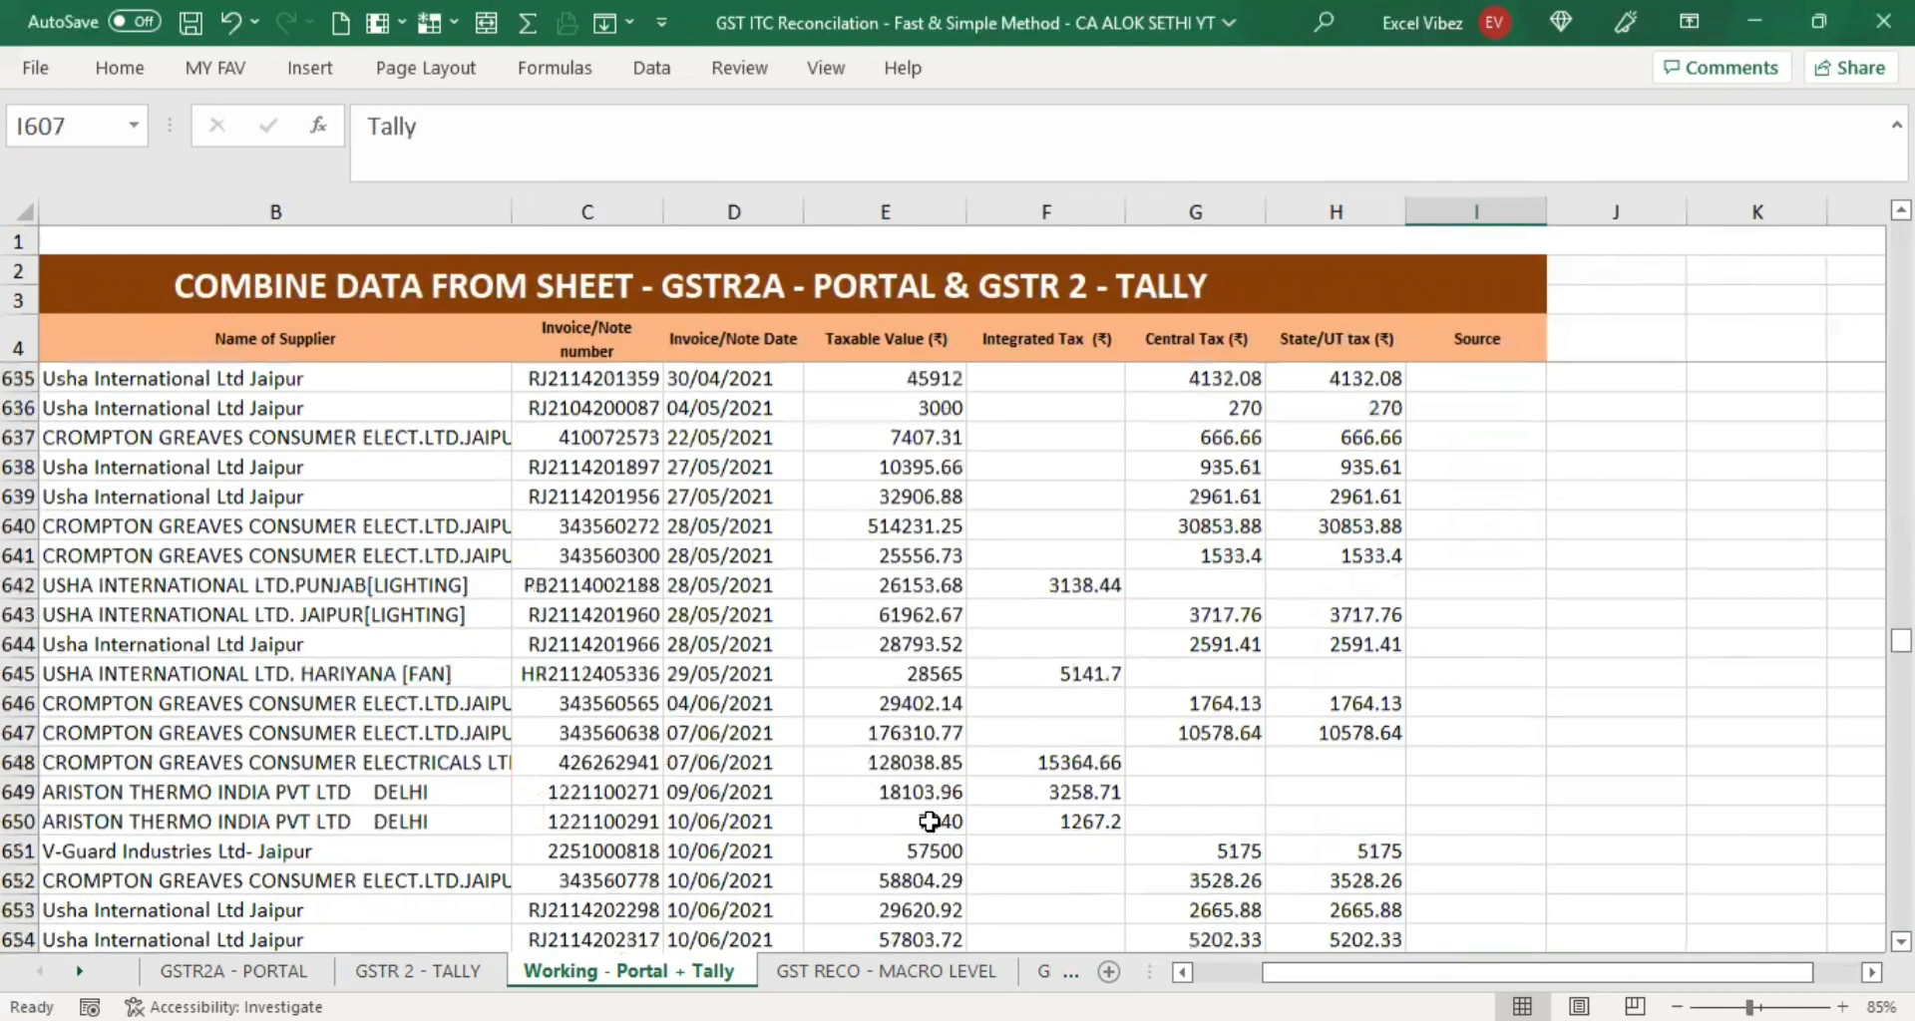
Copy the Tally label from I607 down the Source column through row 1197.
key(ctrl+Down)
key(ctrl+Up)
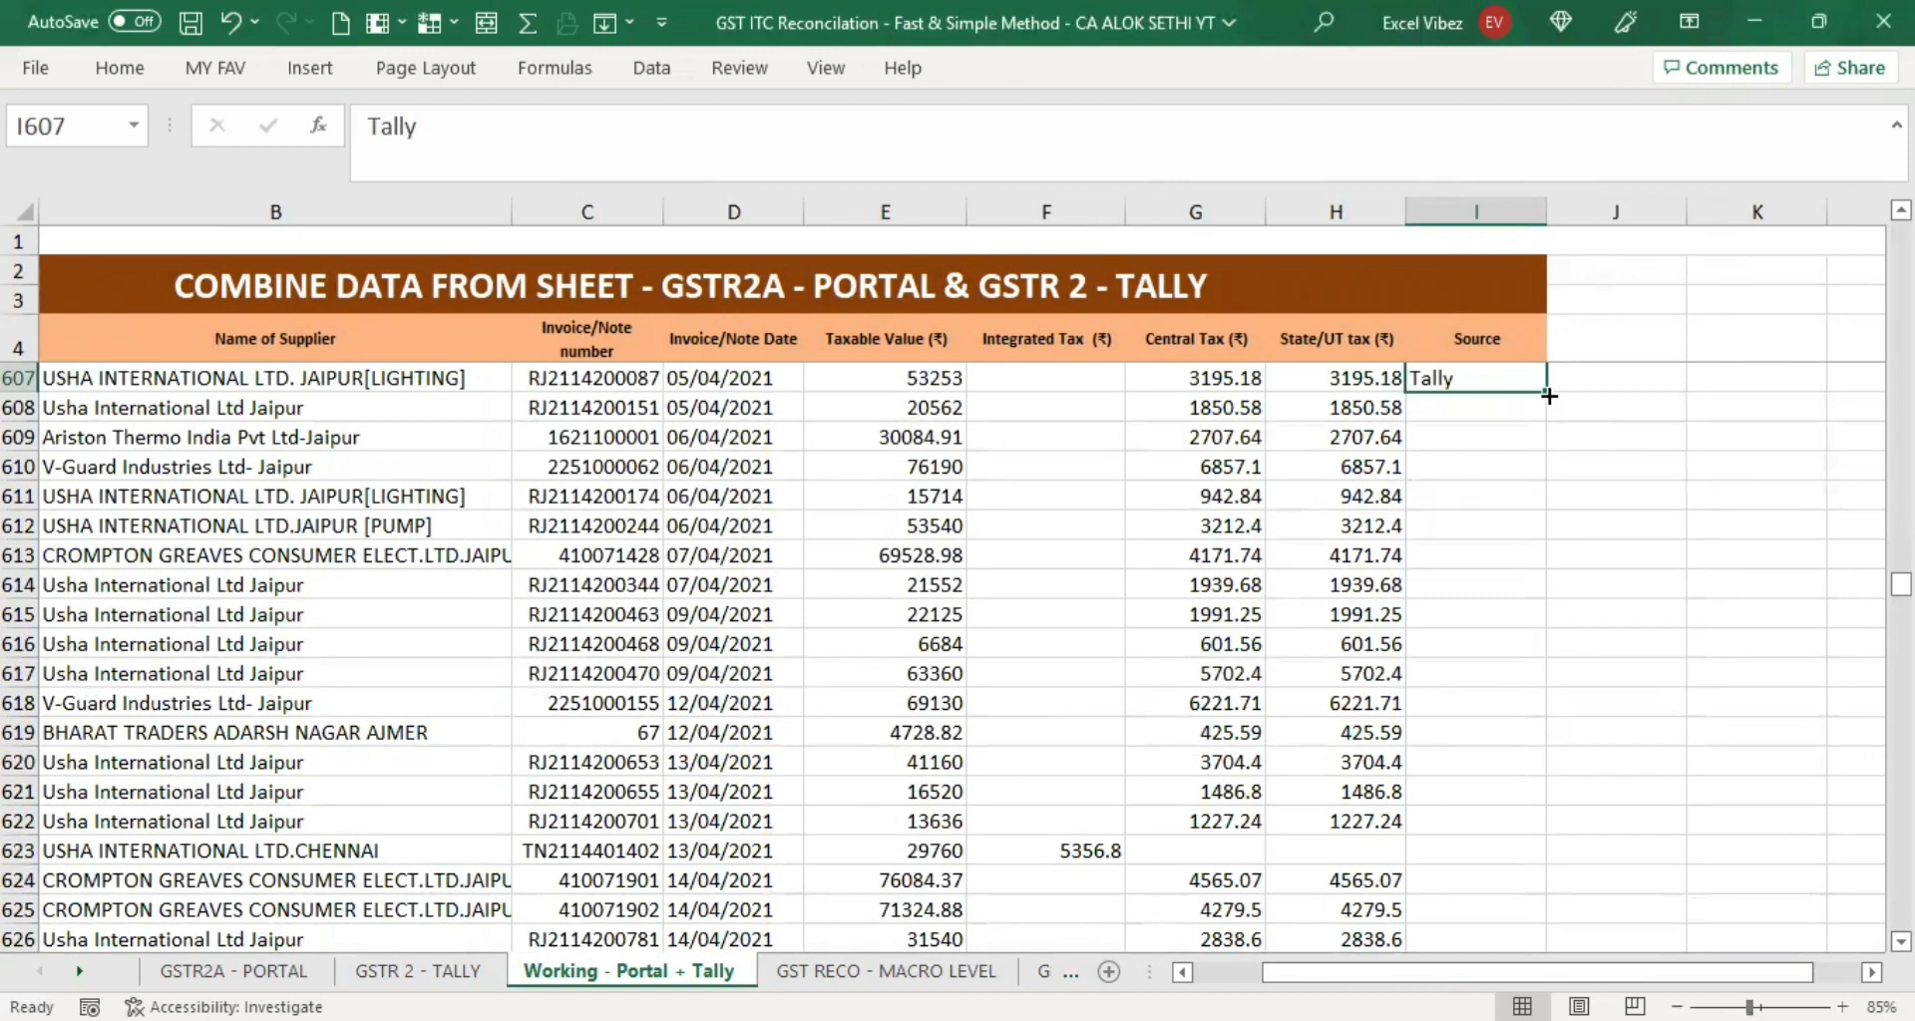
double_click(1549, 396)
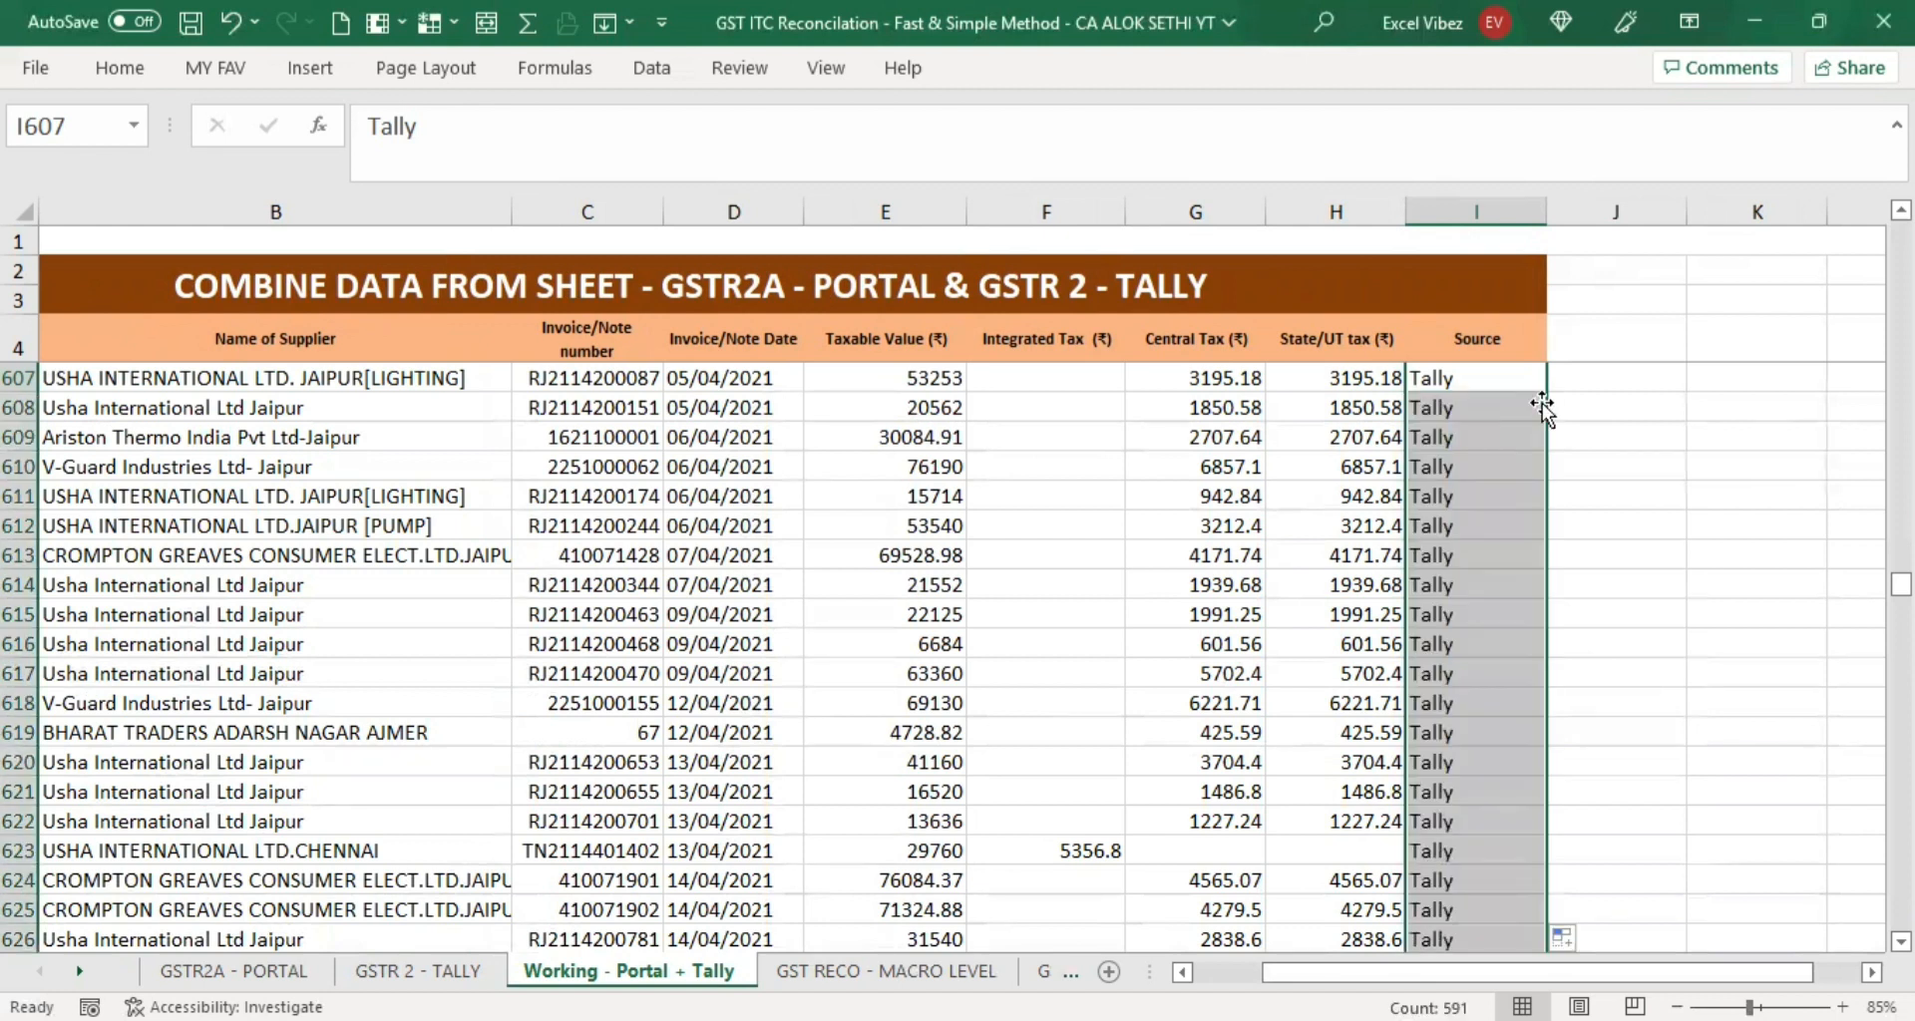
Clear the GST ITC AS PER PORTAL values in C6:F6 on the GST RECO - MACRO LEVEL sheet.
click(1519, 414)
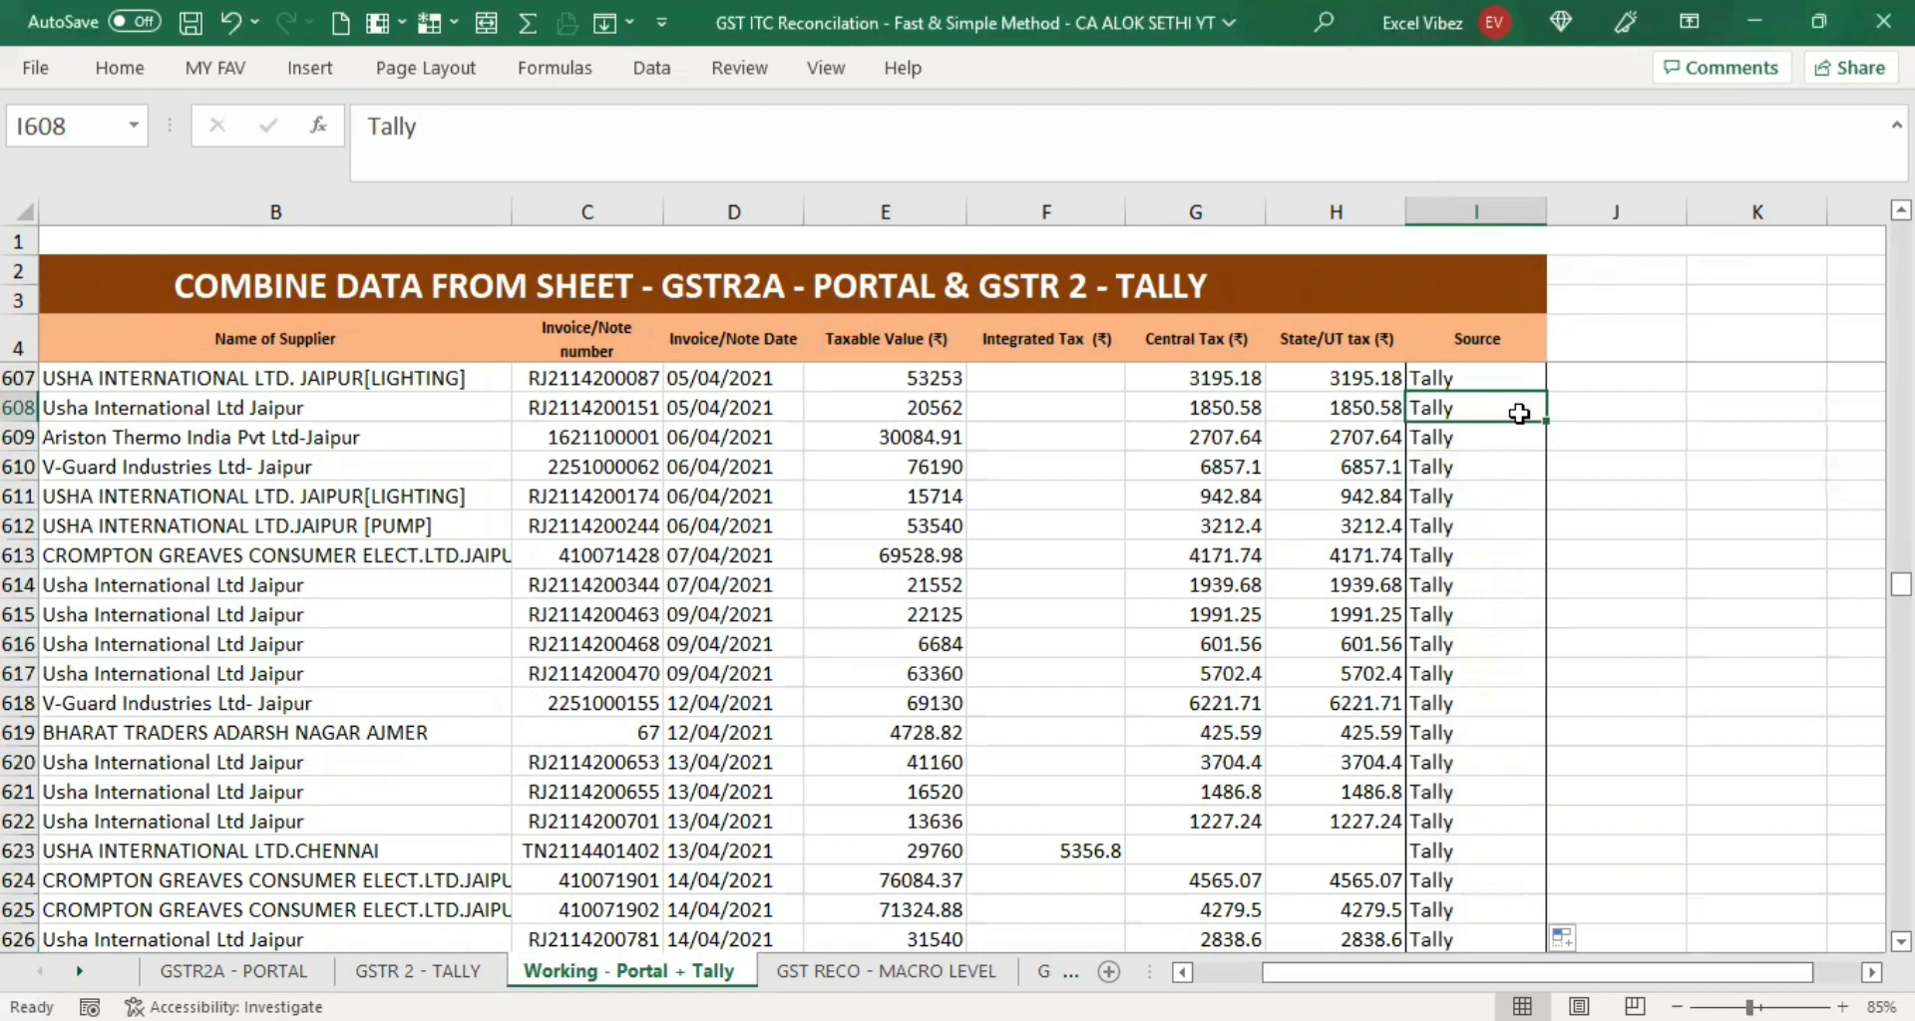
key(ctrl+Page_Down)
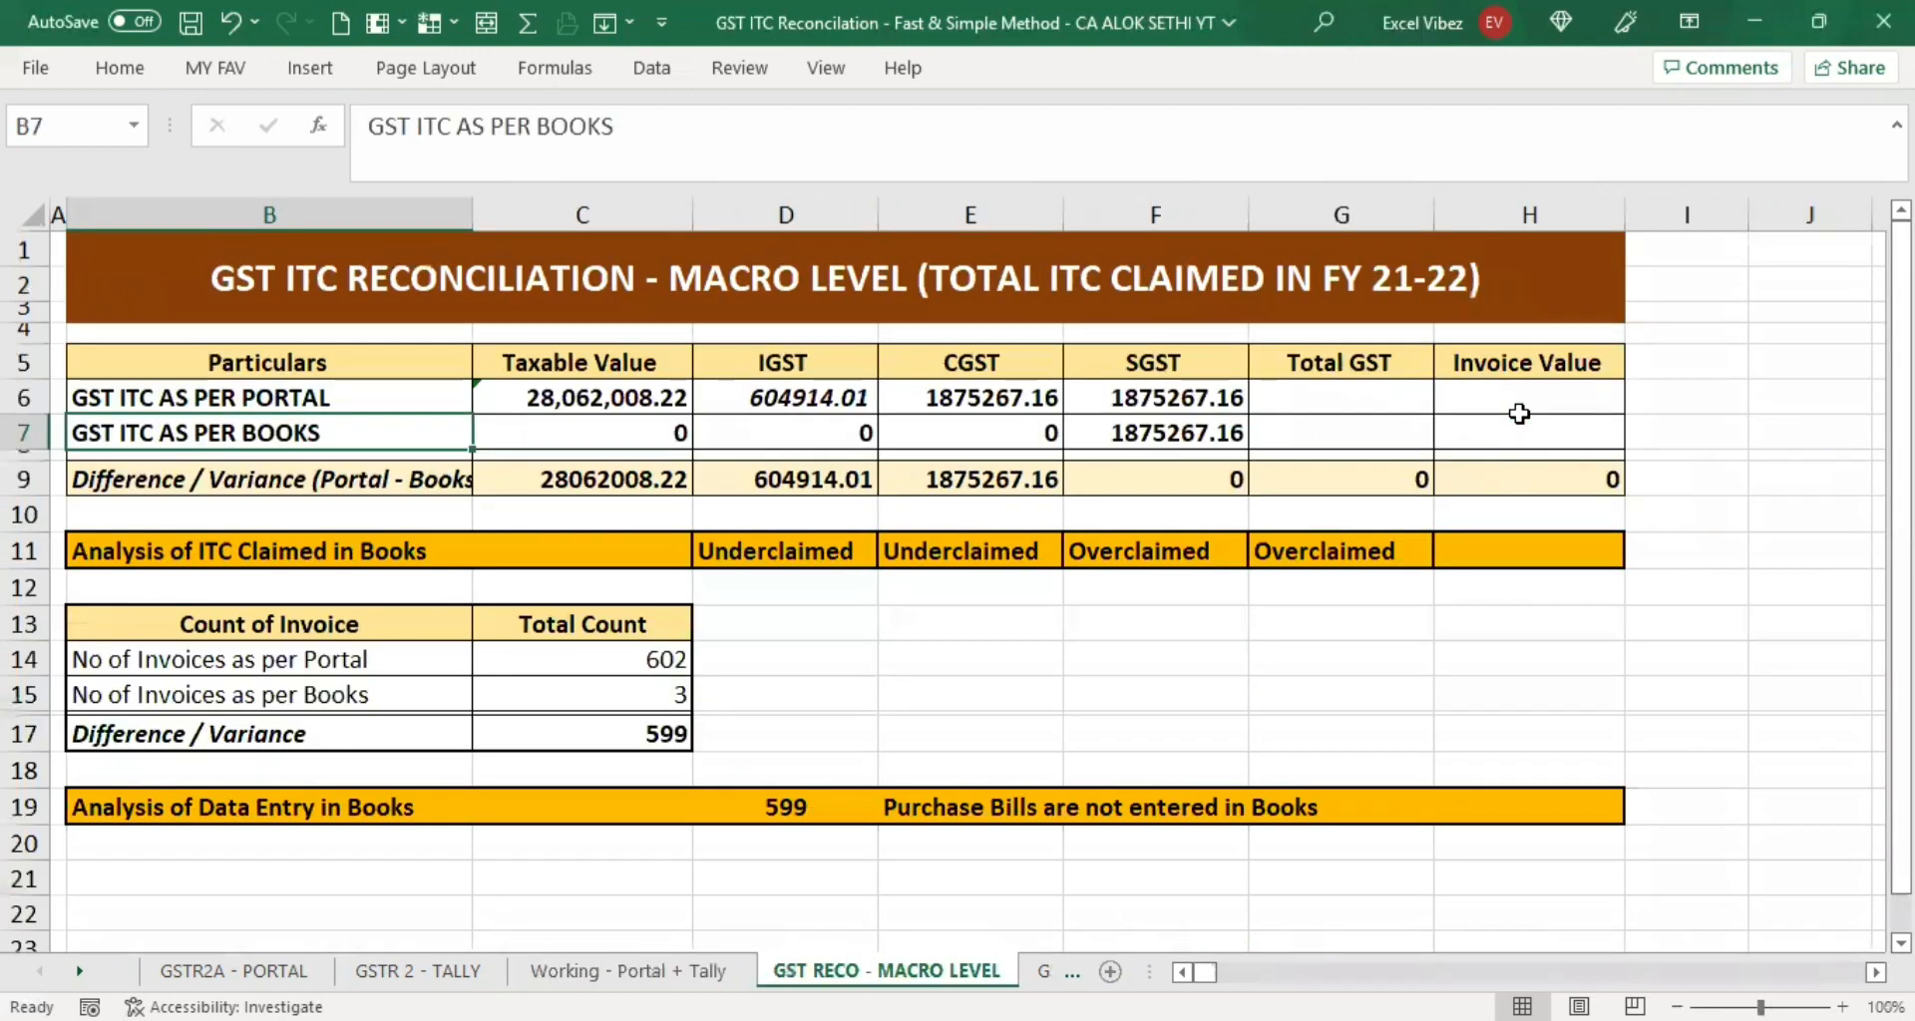
key(Up)
key(Up)
key(Down)
key(Right)
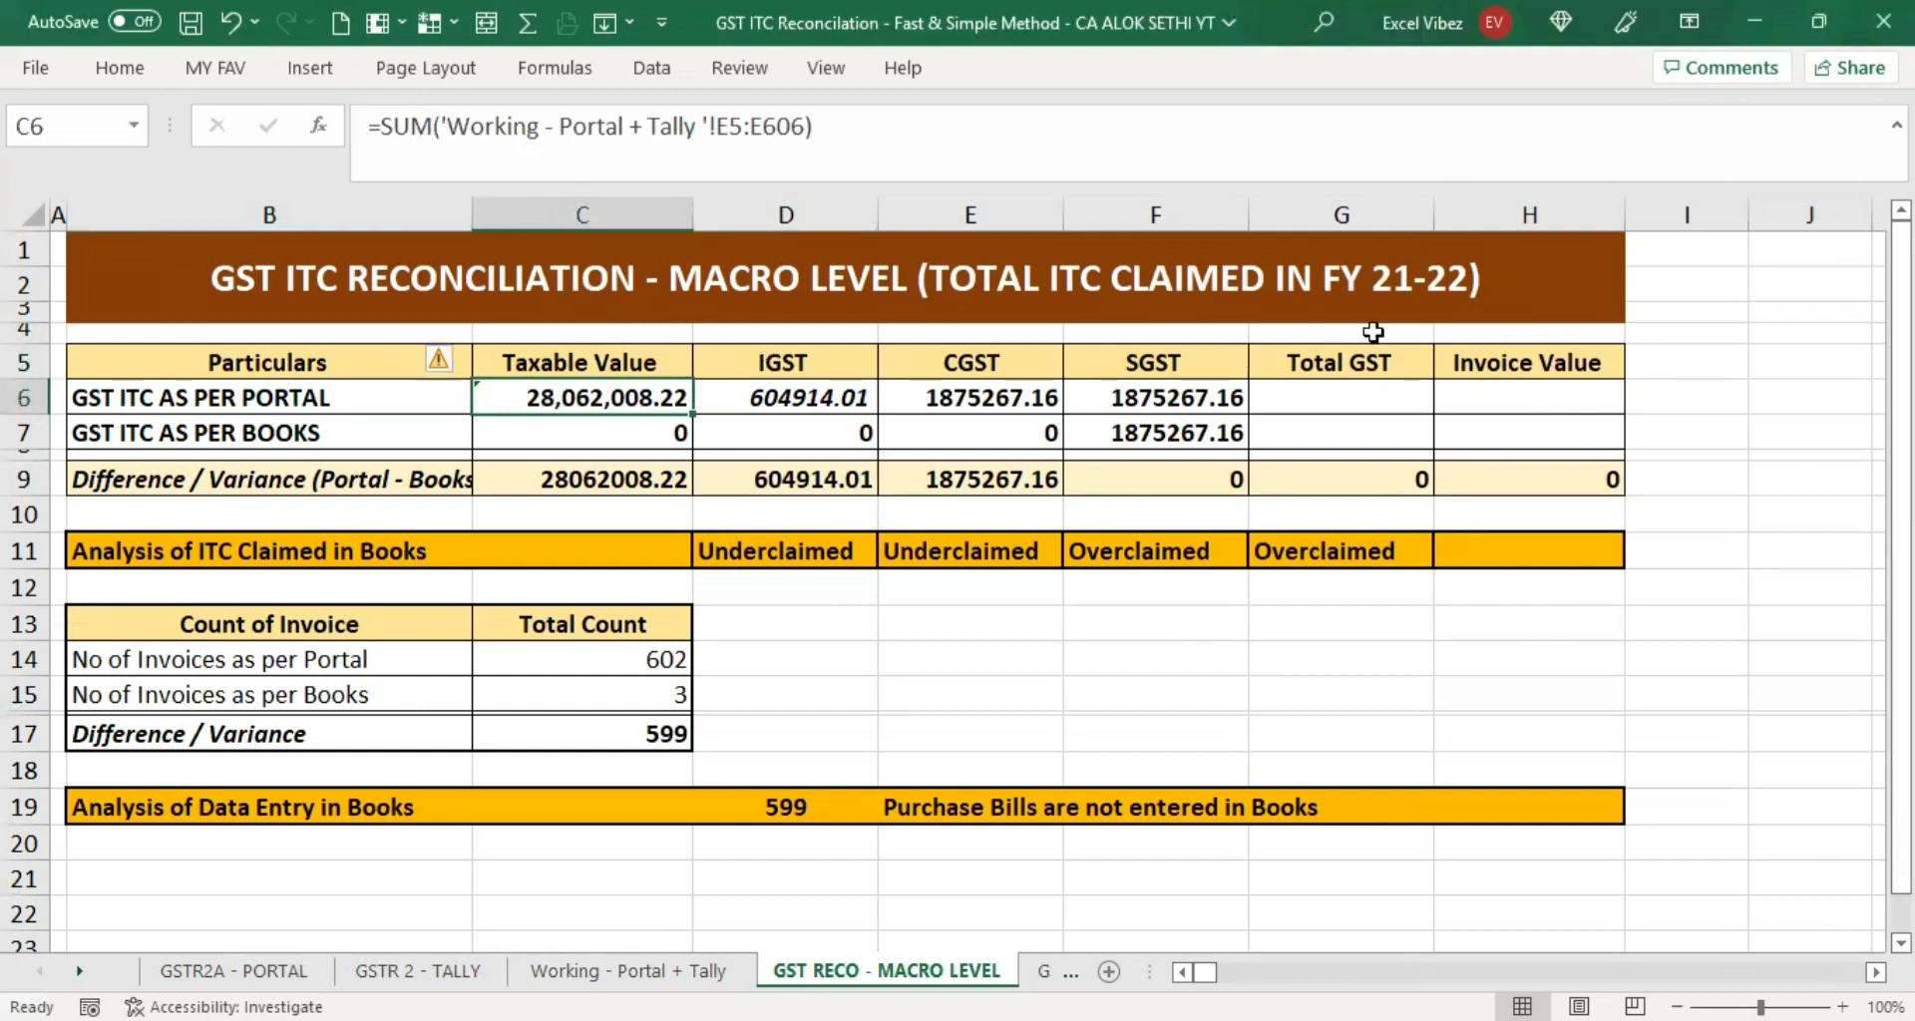
drag(556, 399, 1210, 390)
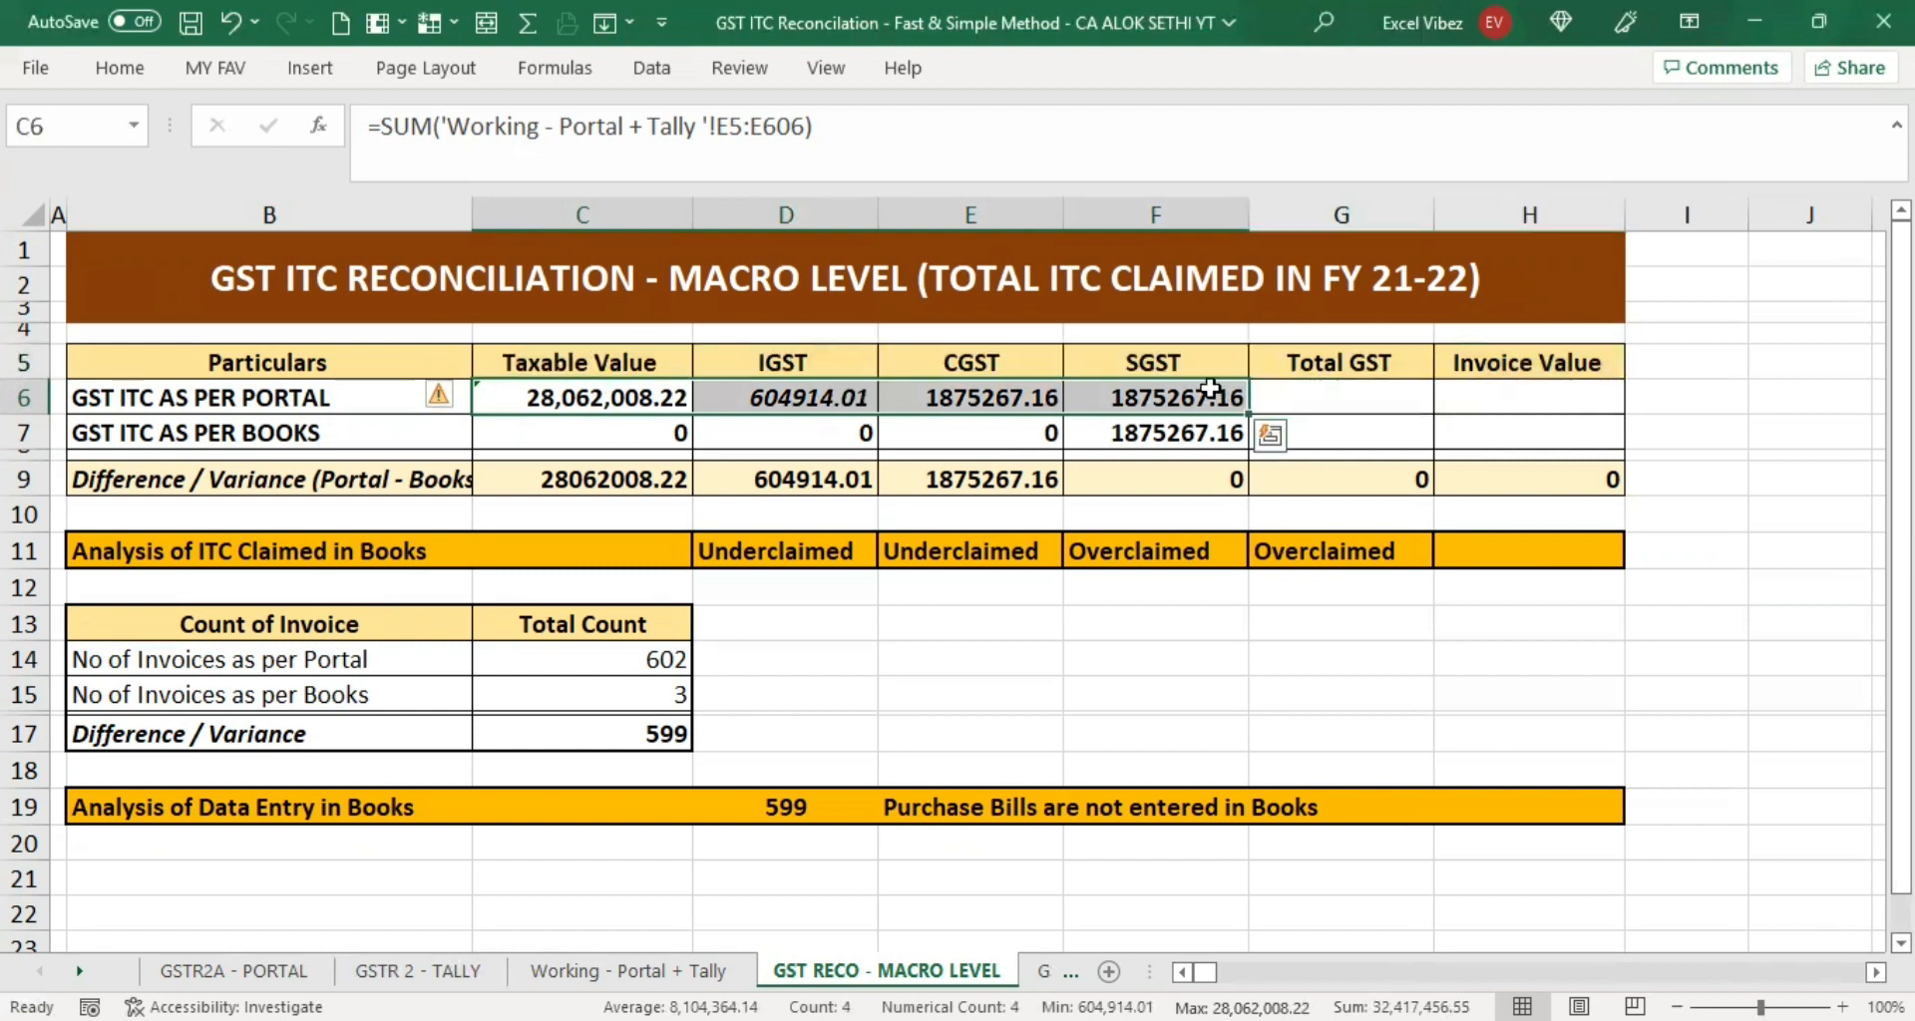
key(Delete)
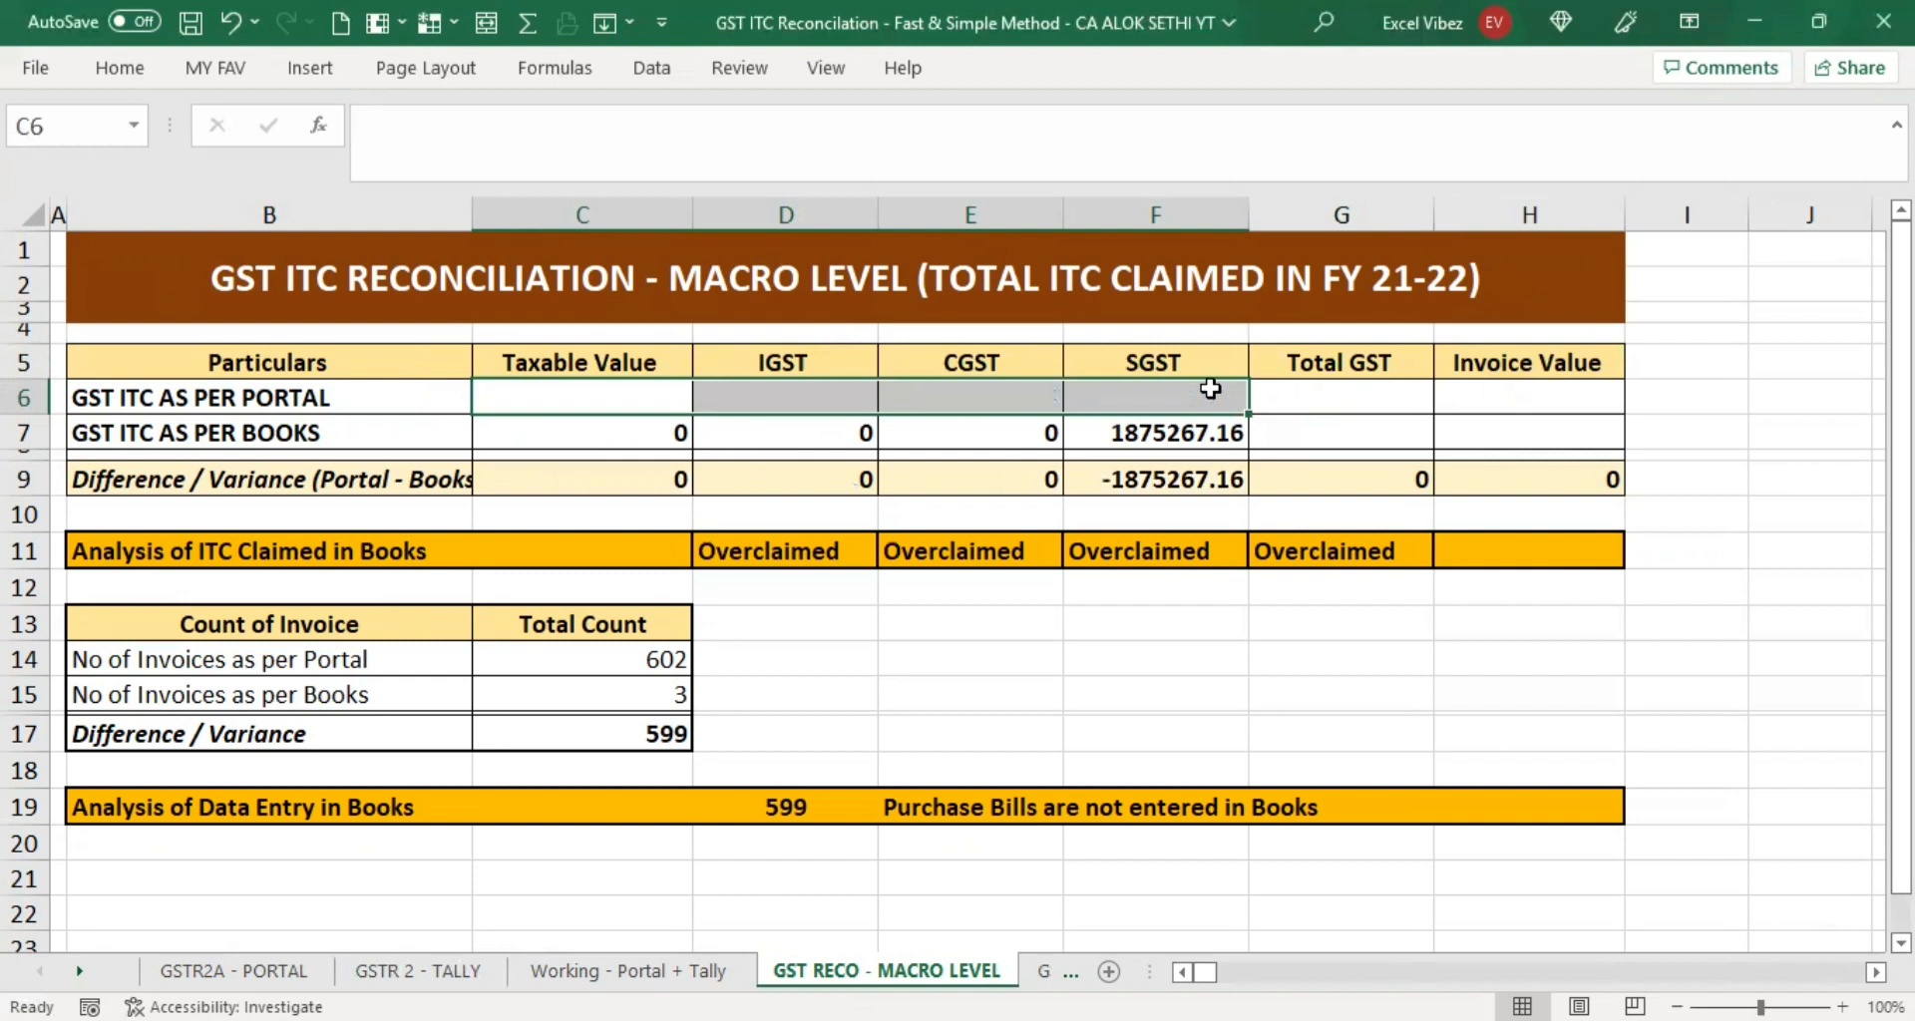
Clear the GST ITC AS PER BOOKS values for Taxable Value, IGST, CGST and SGST in C7:F7.
key(Down)
key(Down)
key(Right)
key(Right)
key(Right)
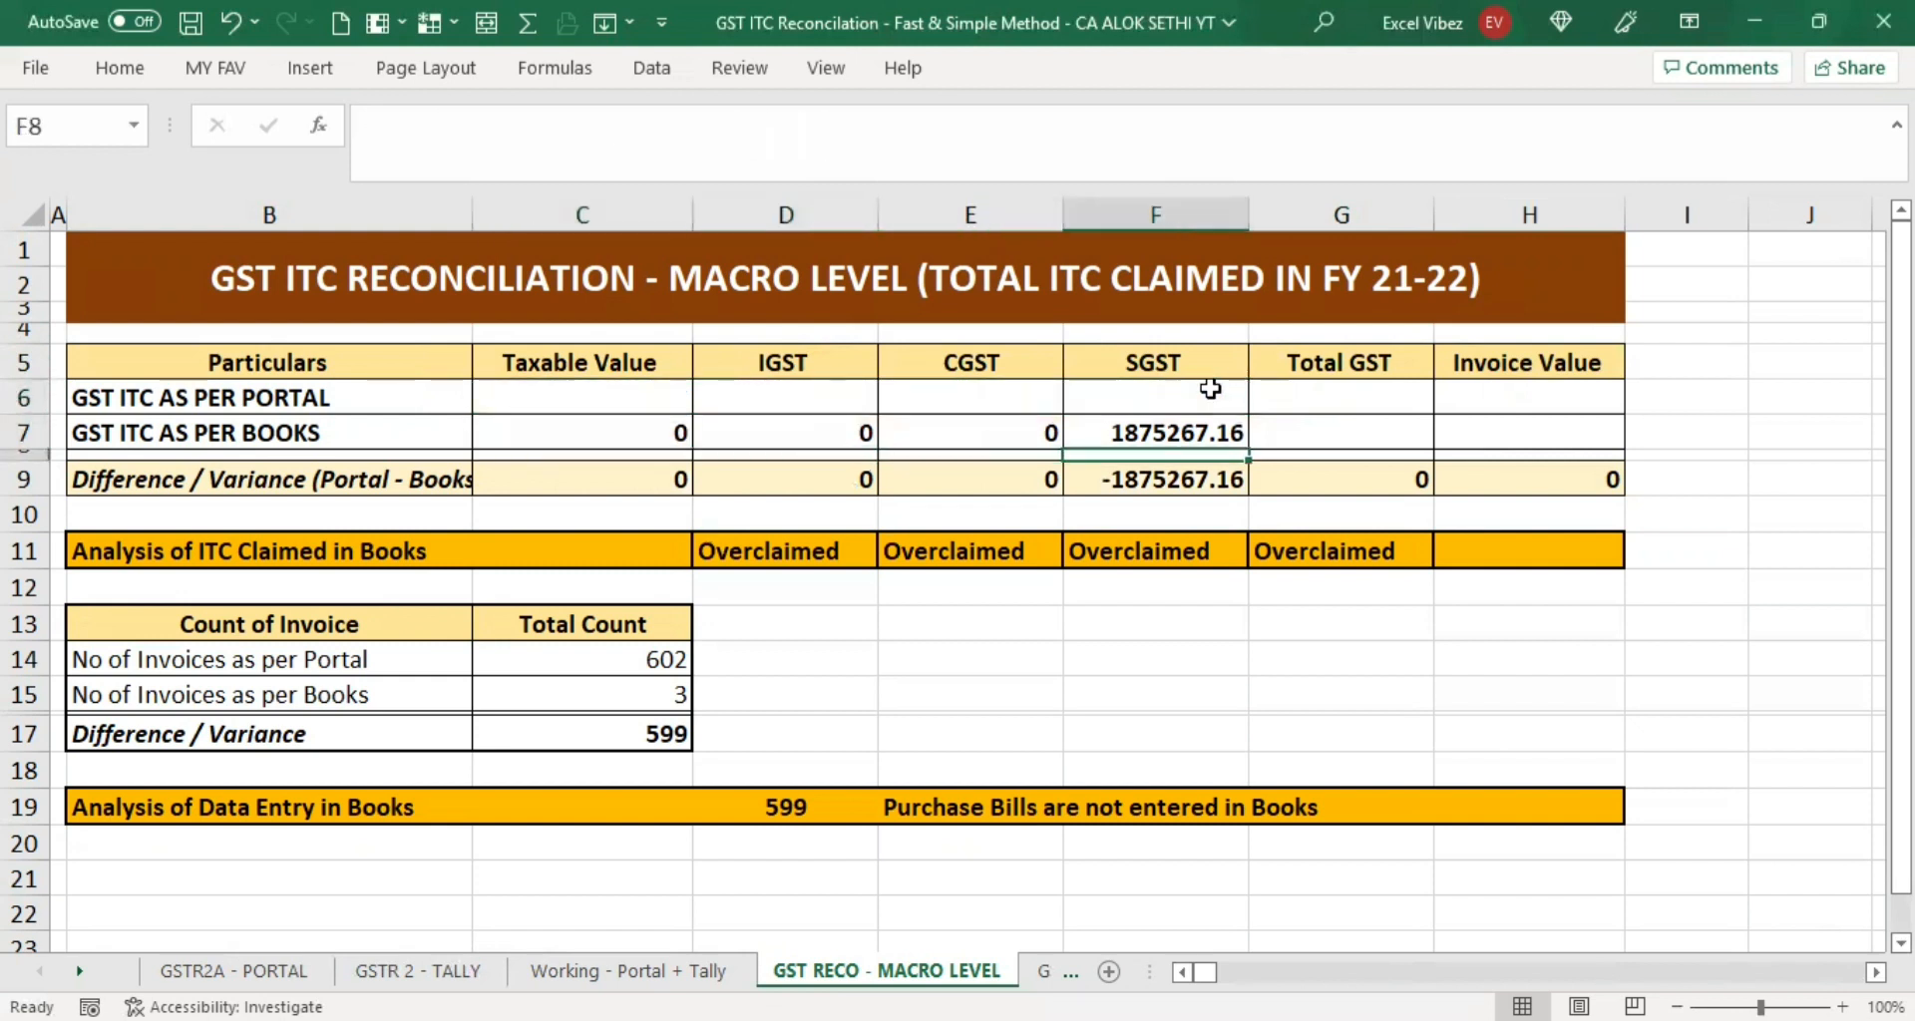
click(646, 433)
key(Delete)
key(Right)
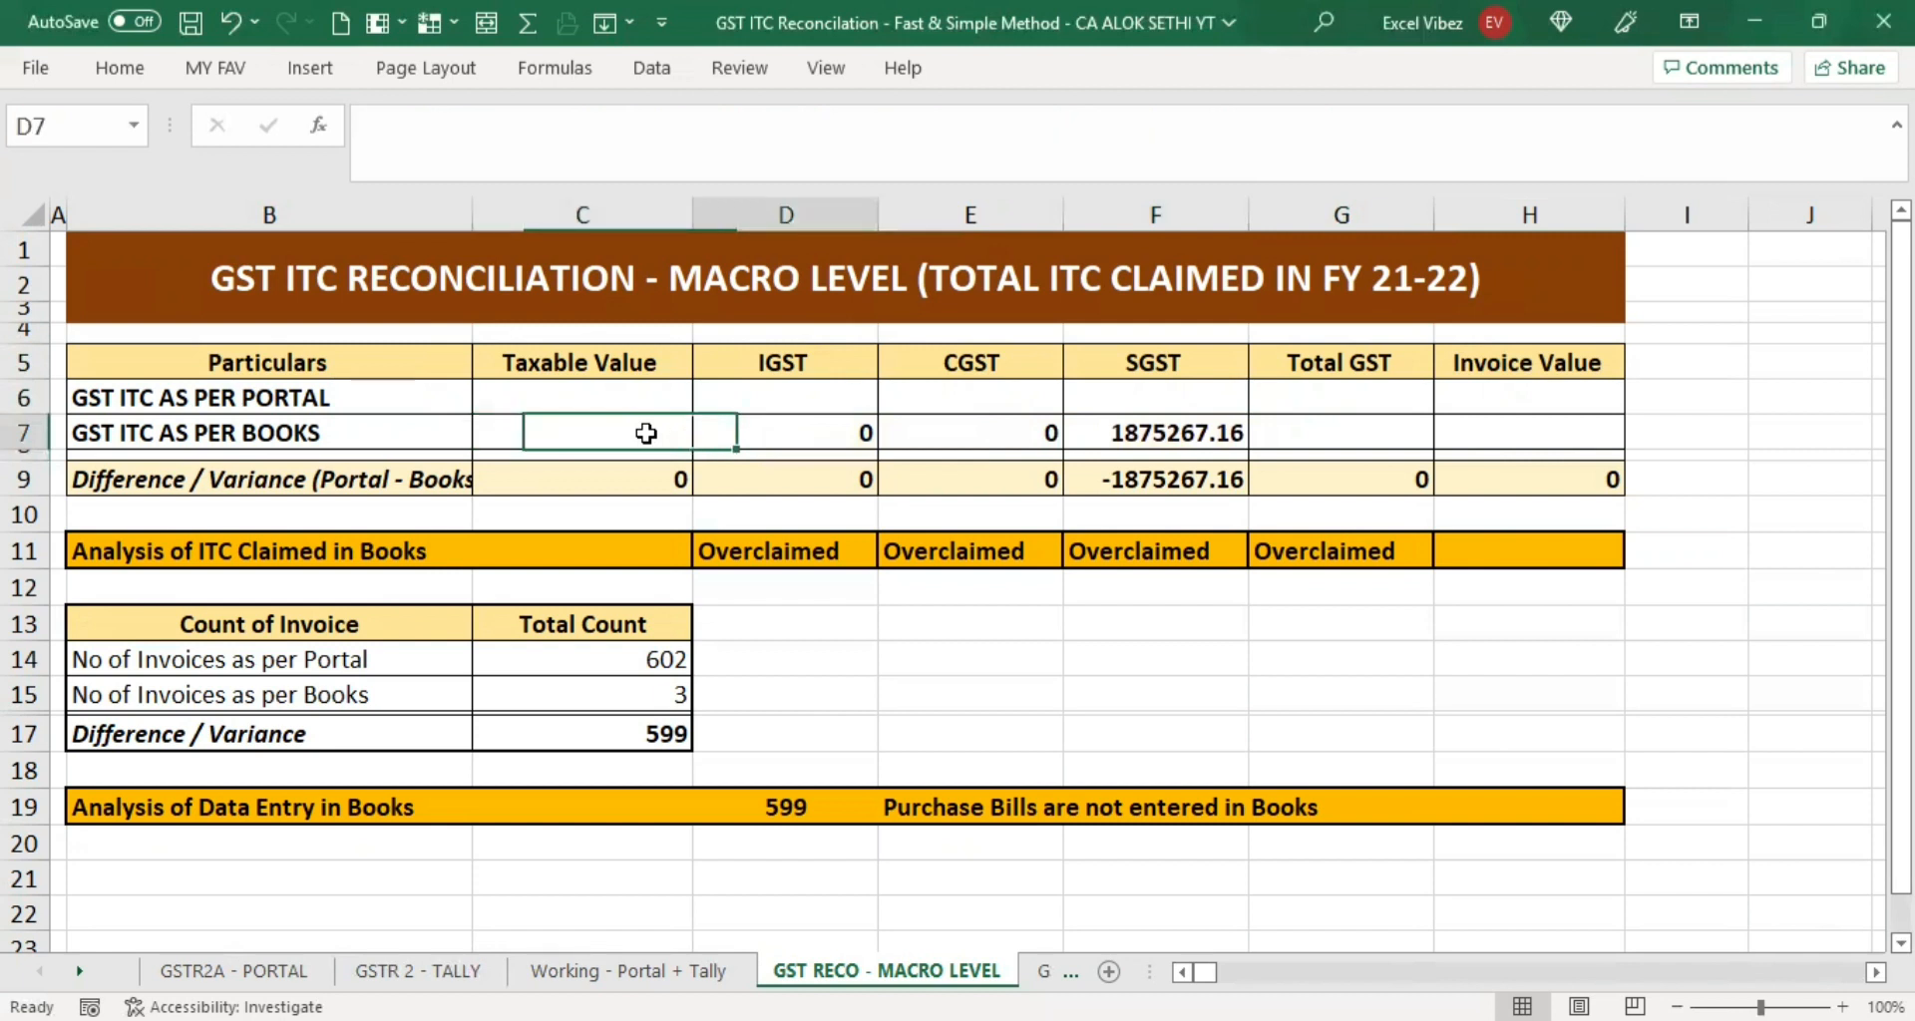
key(Delete)
key(Right)
key(Delete)
key(Right)
key(Delete)
Clear the portal and books invoice counts in C14 and C15, leaving the variance formulas in place.
key(Down)
key(Down)
key(Down)
key(Down)
key(Down)
key(Down)
key(Down)
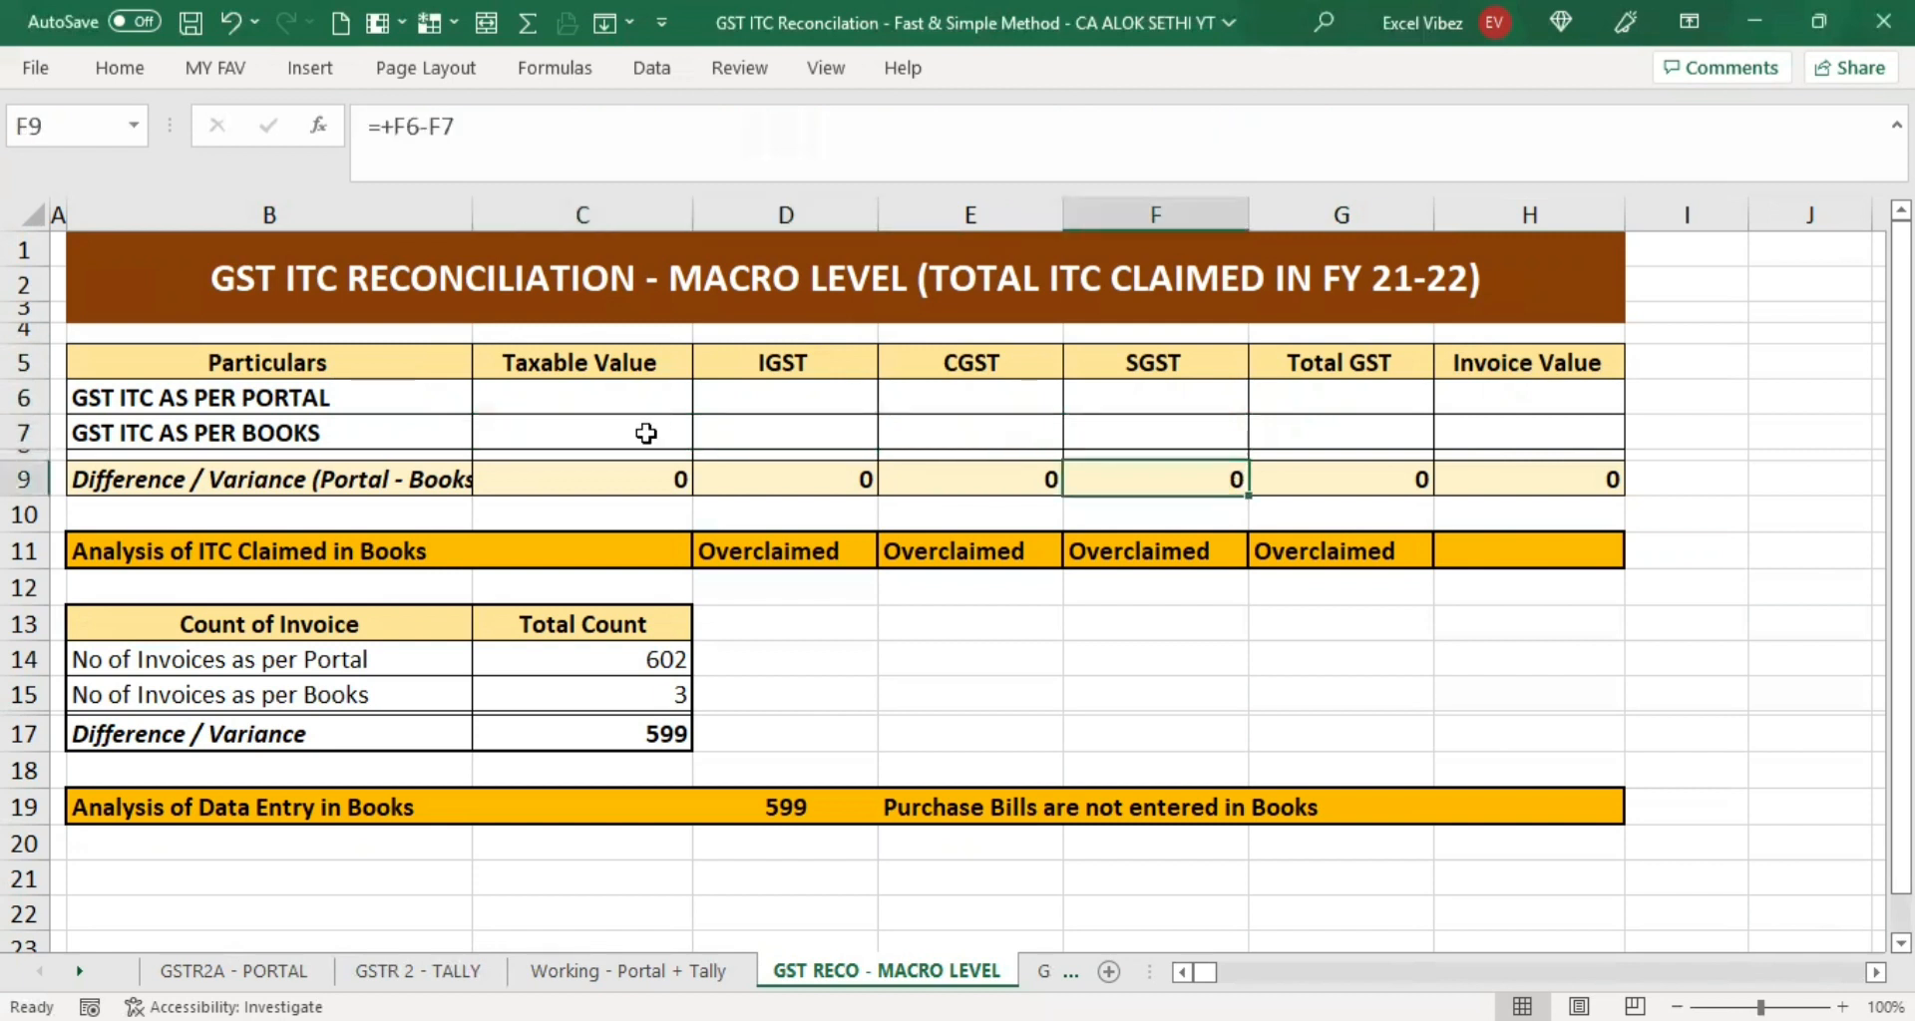
key(Left)
key(Left)
key(Left)
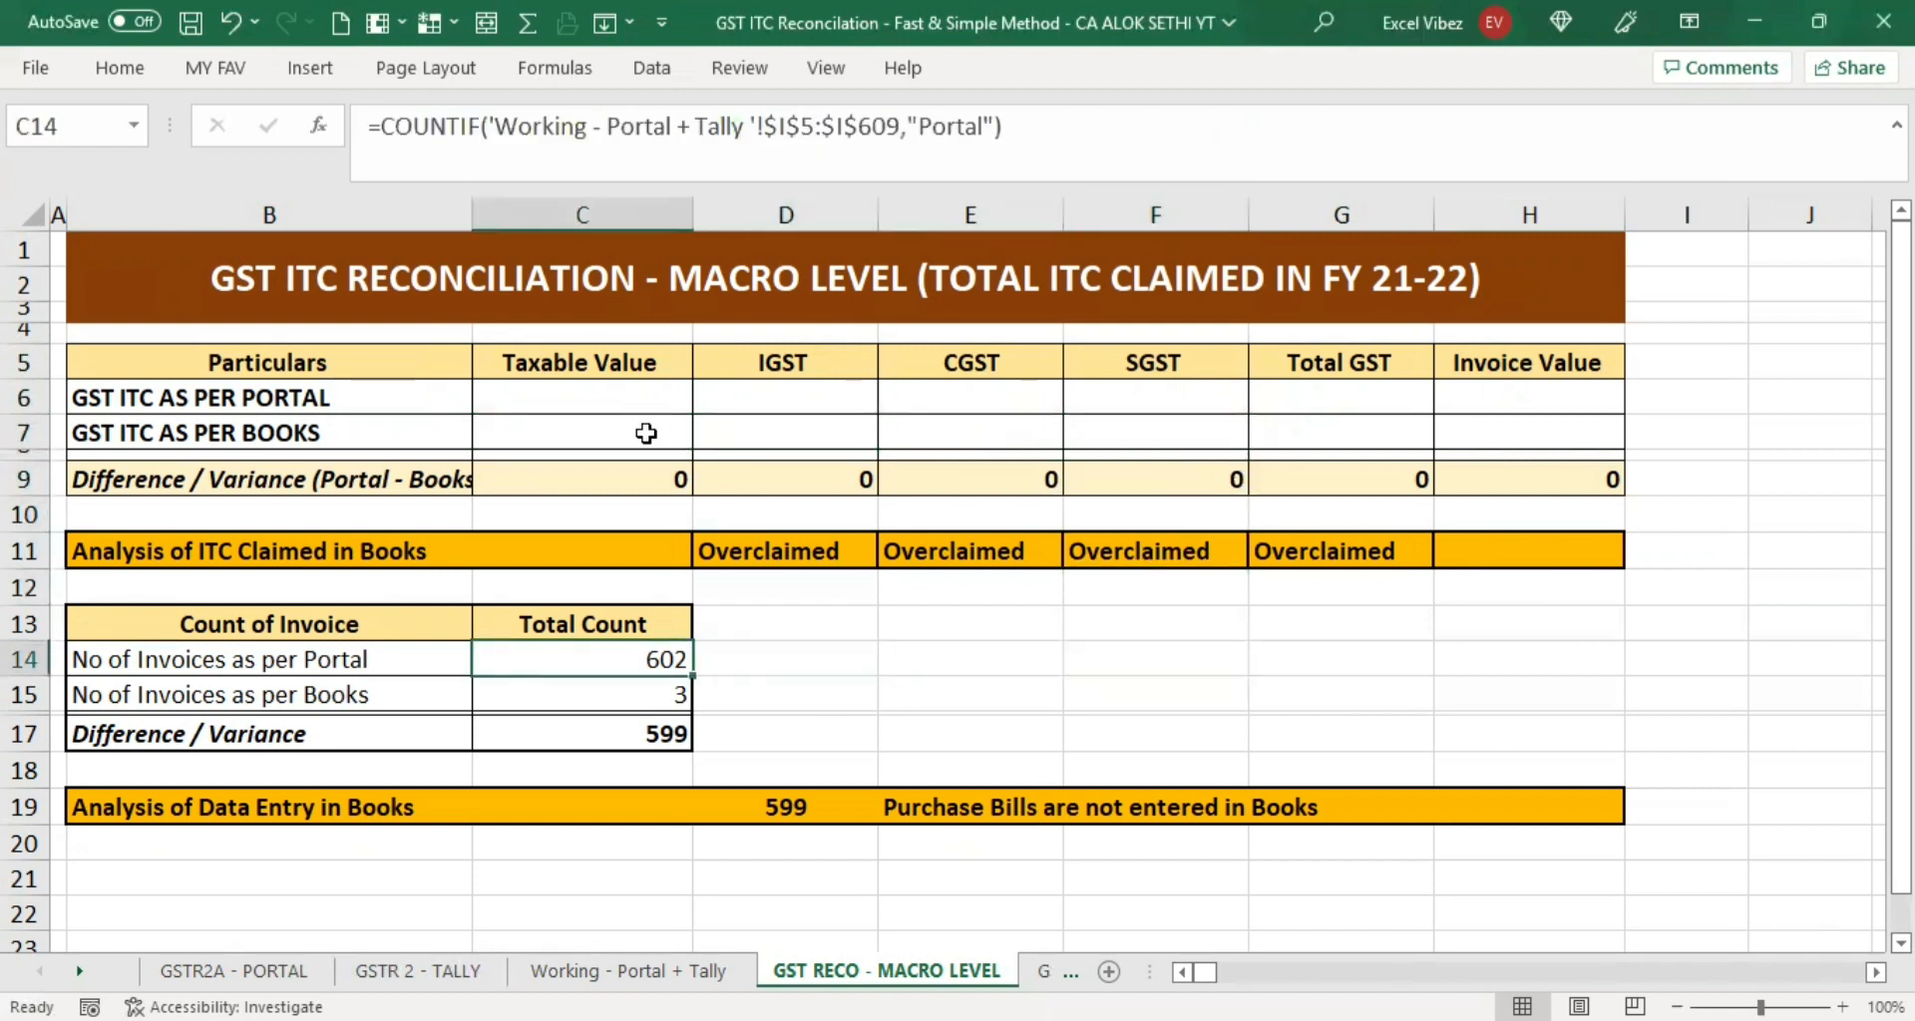
key(Delete)
key(Down)
key(Delete)
key(Down)
key(Down)
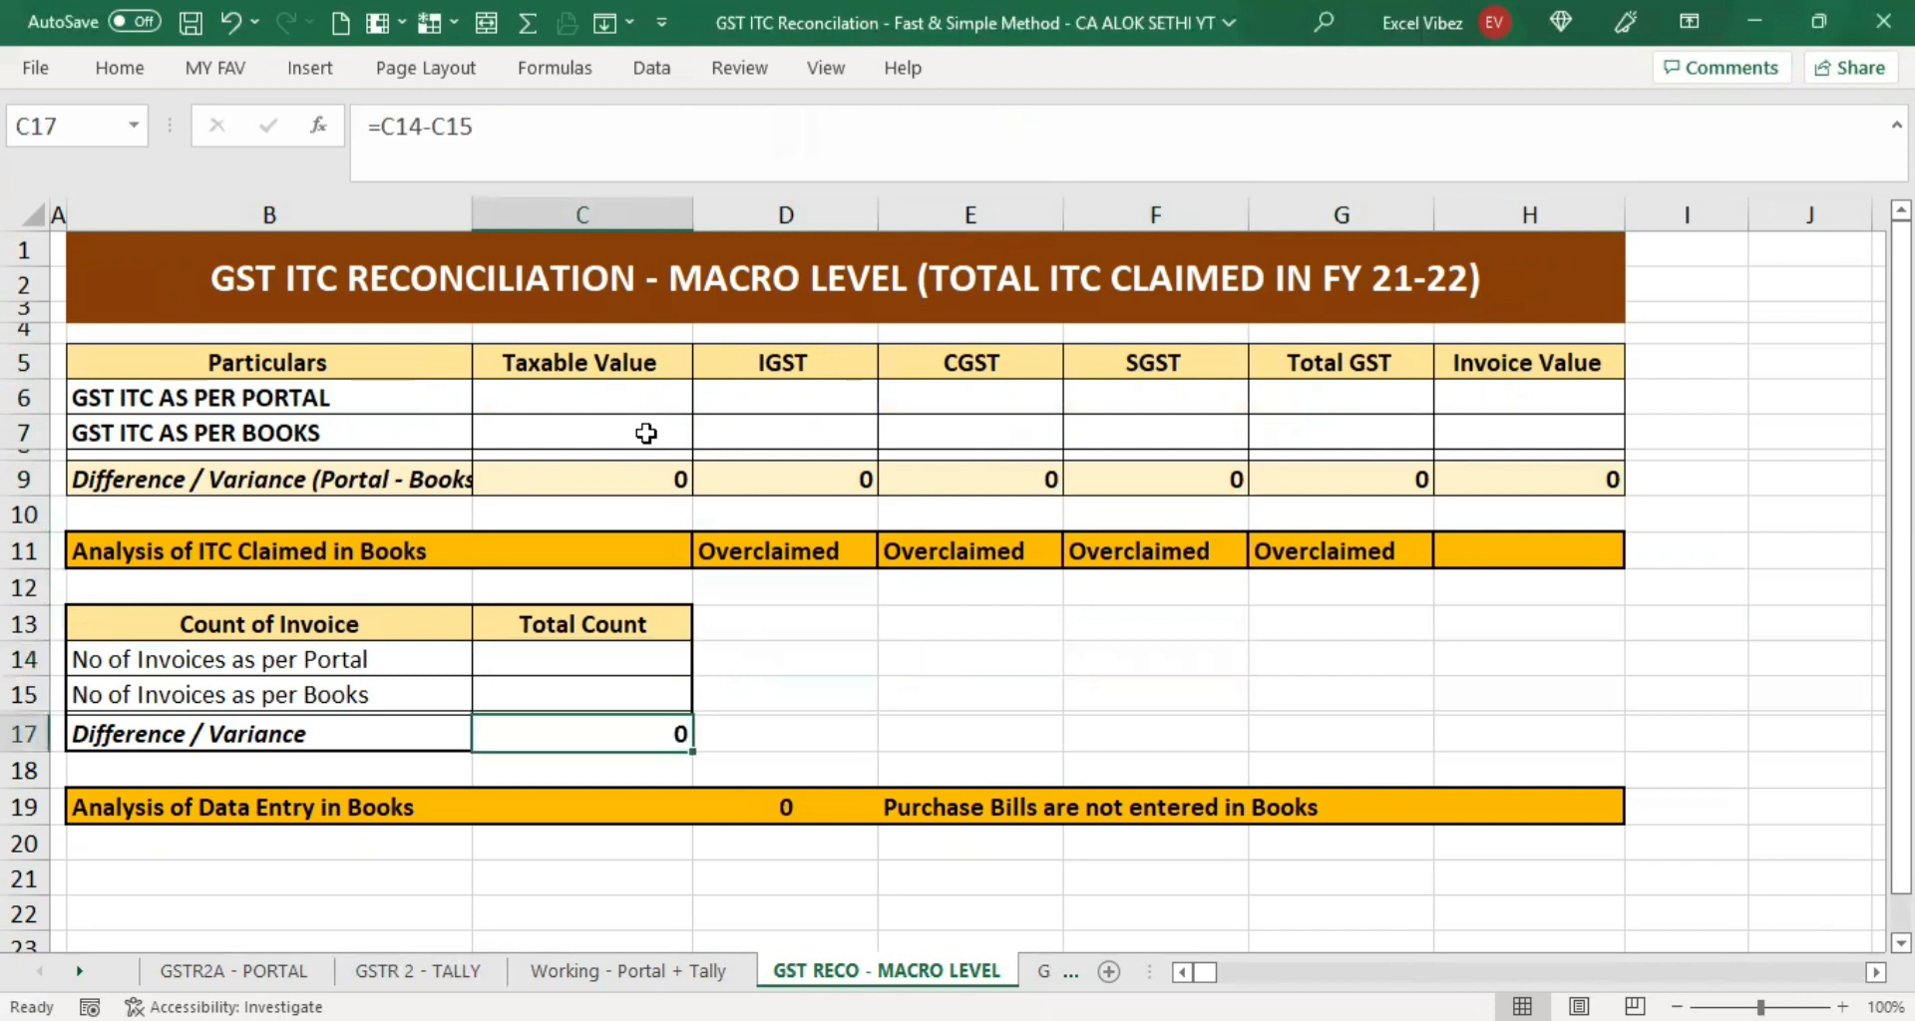
key(Delete)
key(ctrl+z)
Enter a SUM formula in C6 totalling the portal taxable values in E5:E606 of the Working - Portal + Tally sheet.
key(Up)
key(Up)
key(Up)
key(Up)
key(Up)
key(Up)
key(Up)
key(Up)
key(Up)
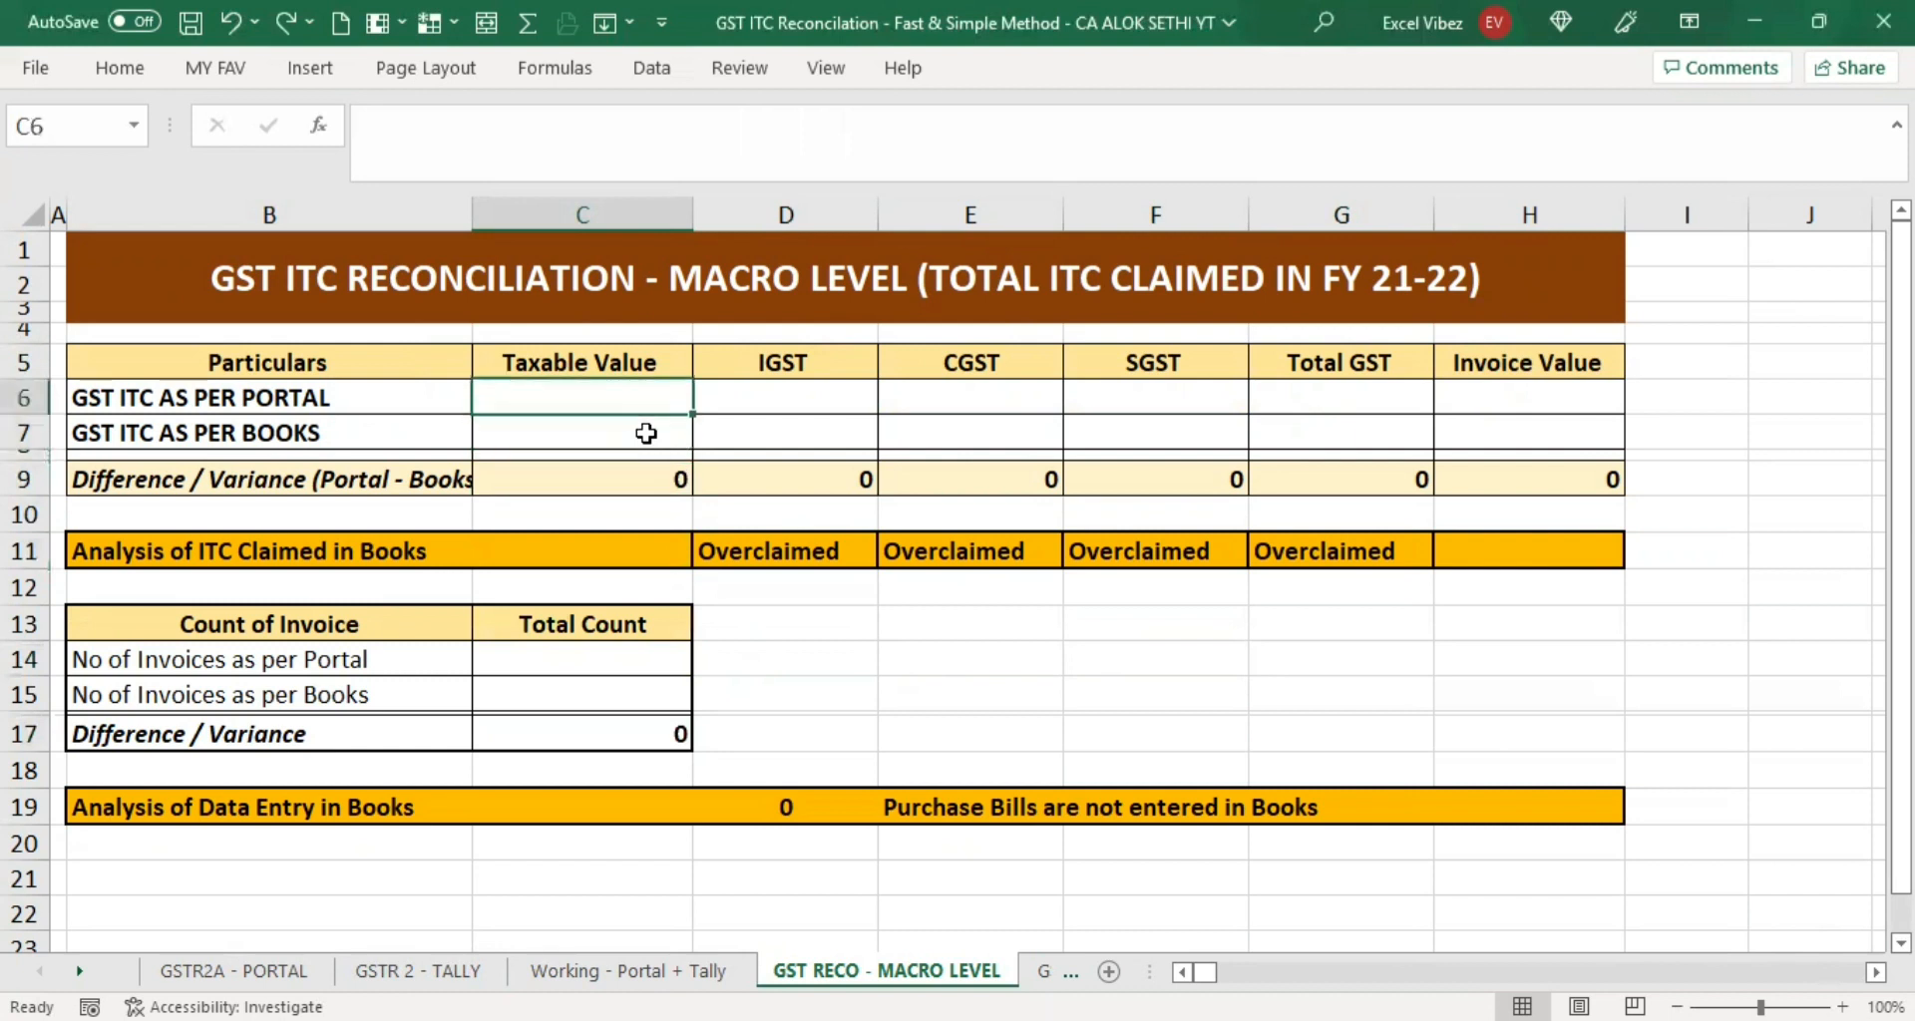
text(=)
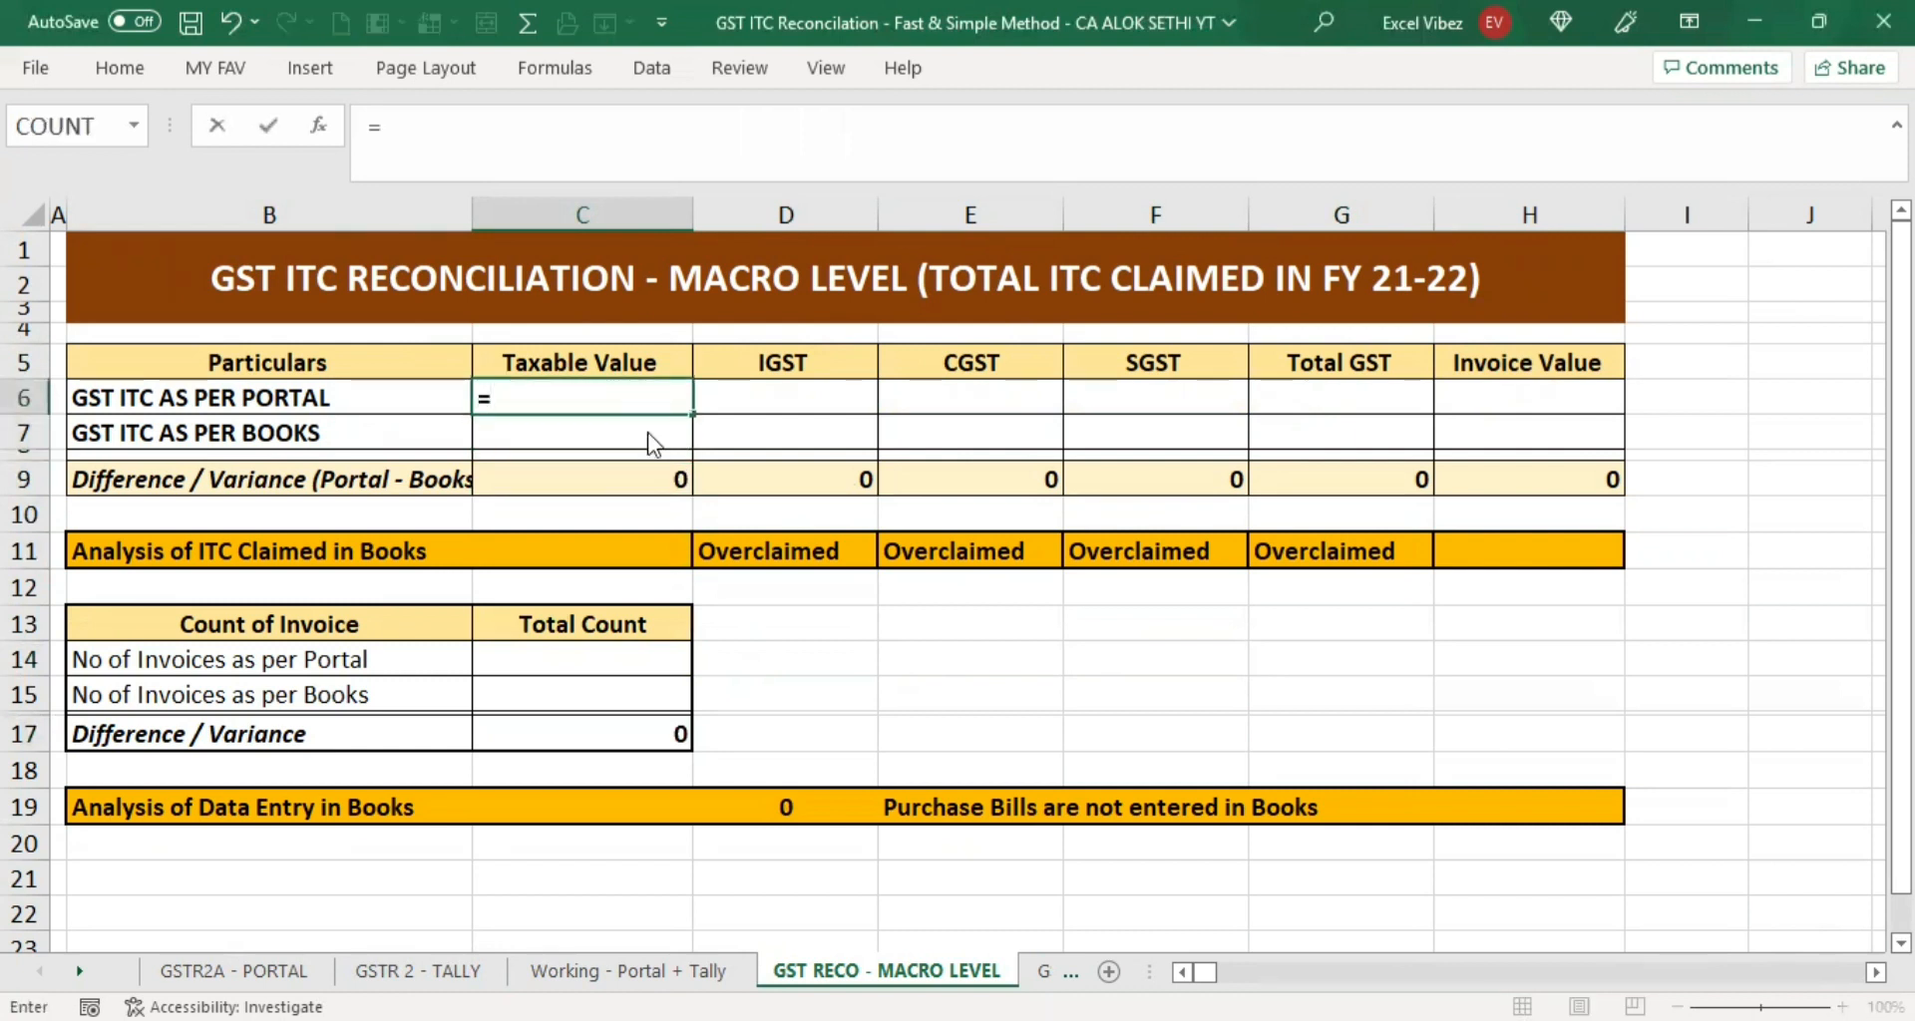
text(sum)
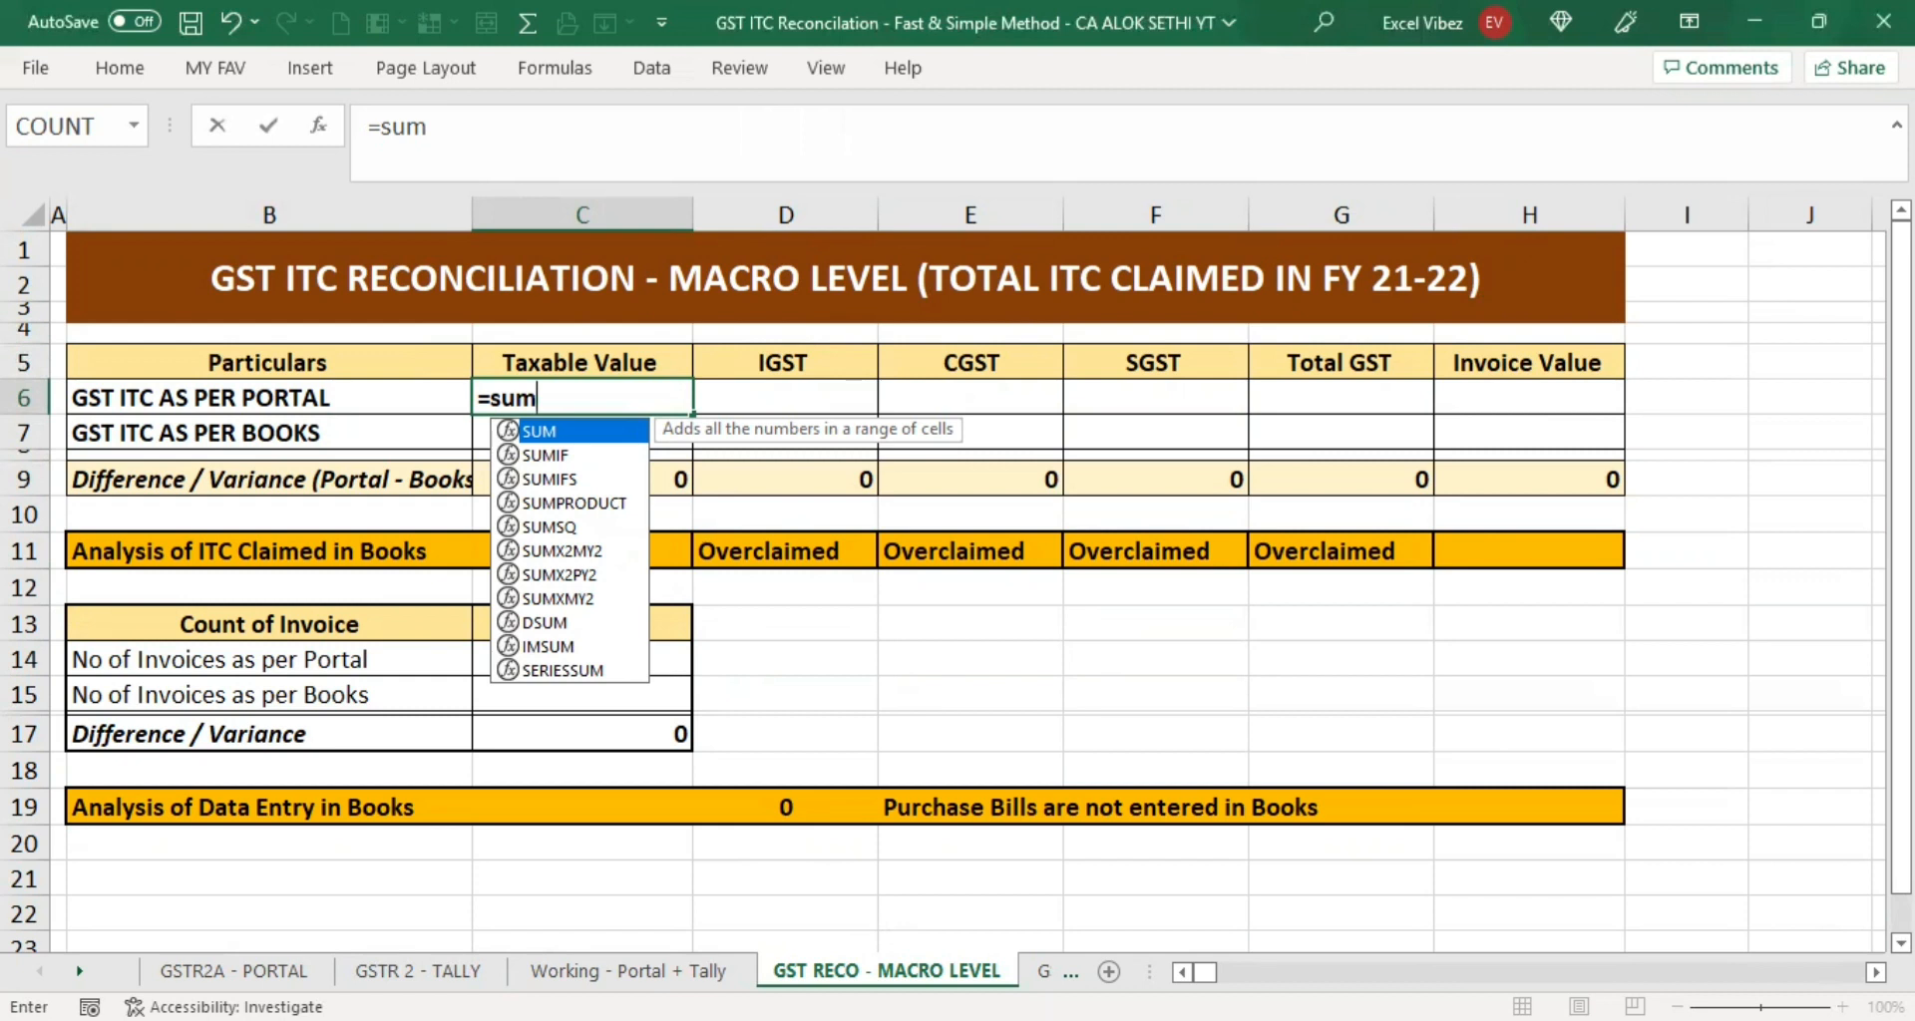
key(Tab)
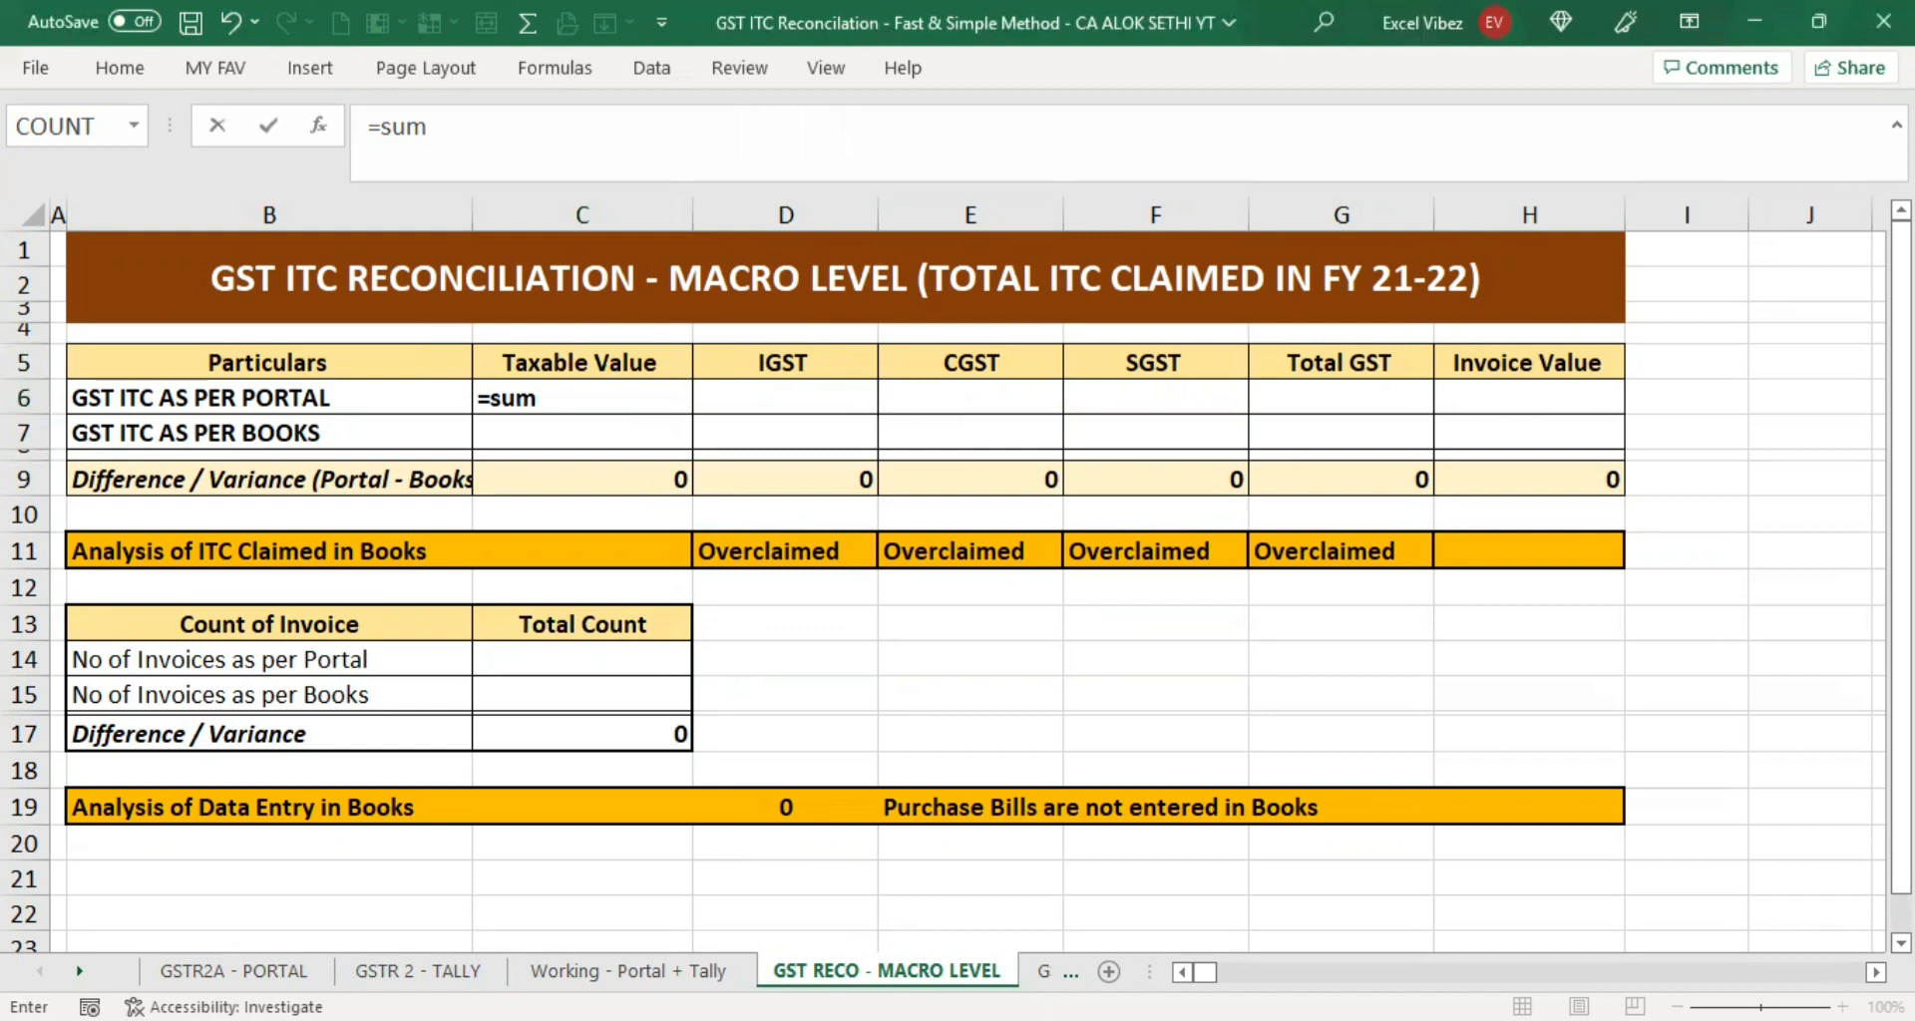
key(alt+Tab)
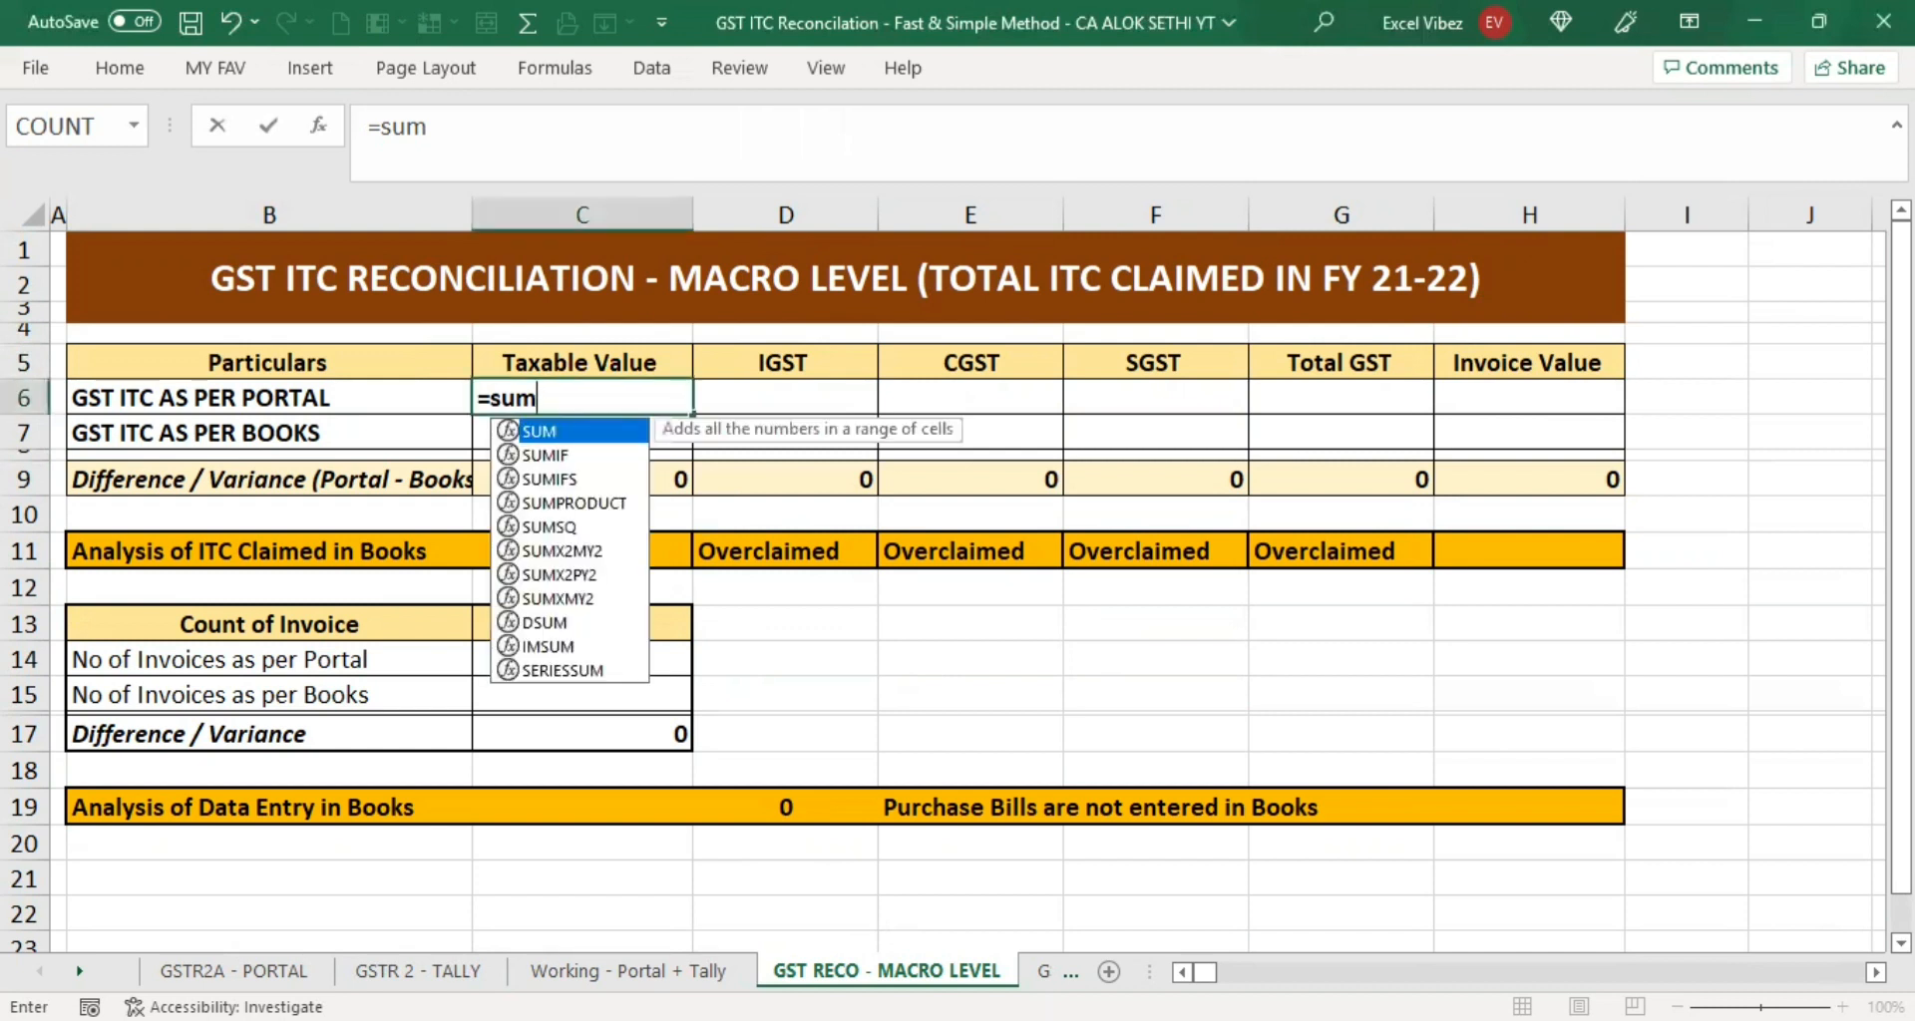
text(()
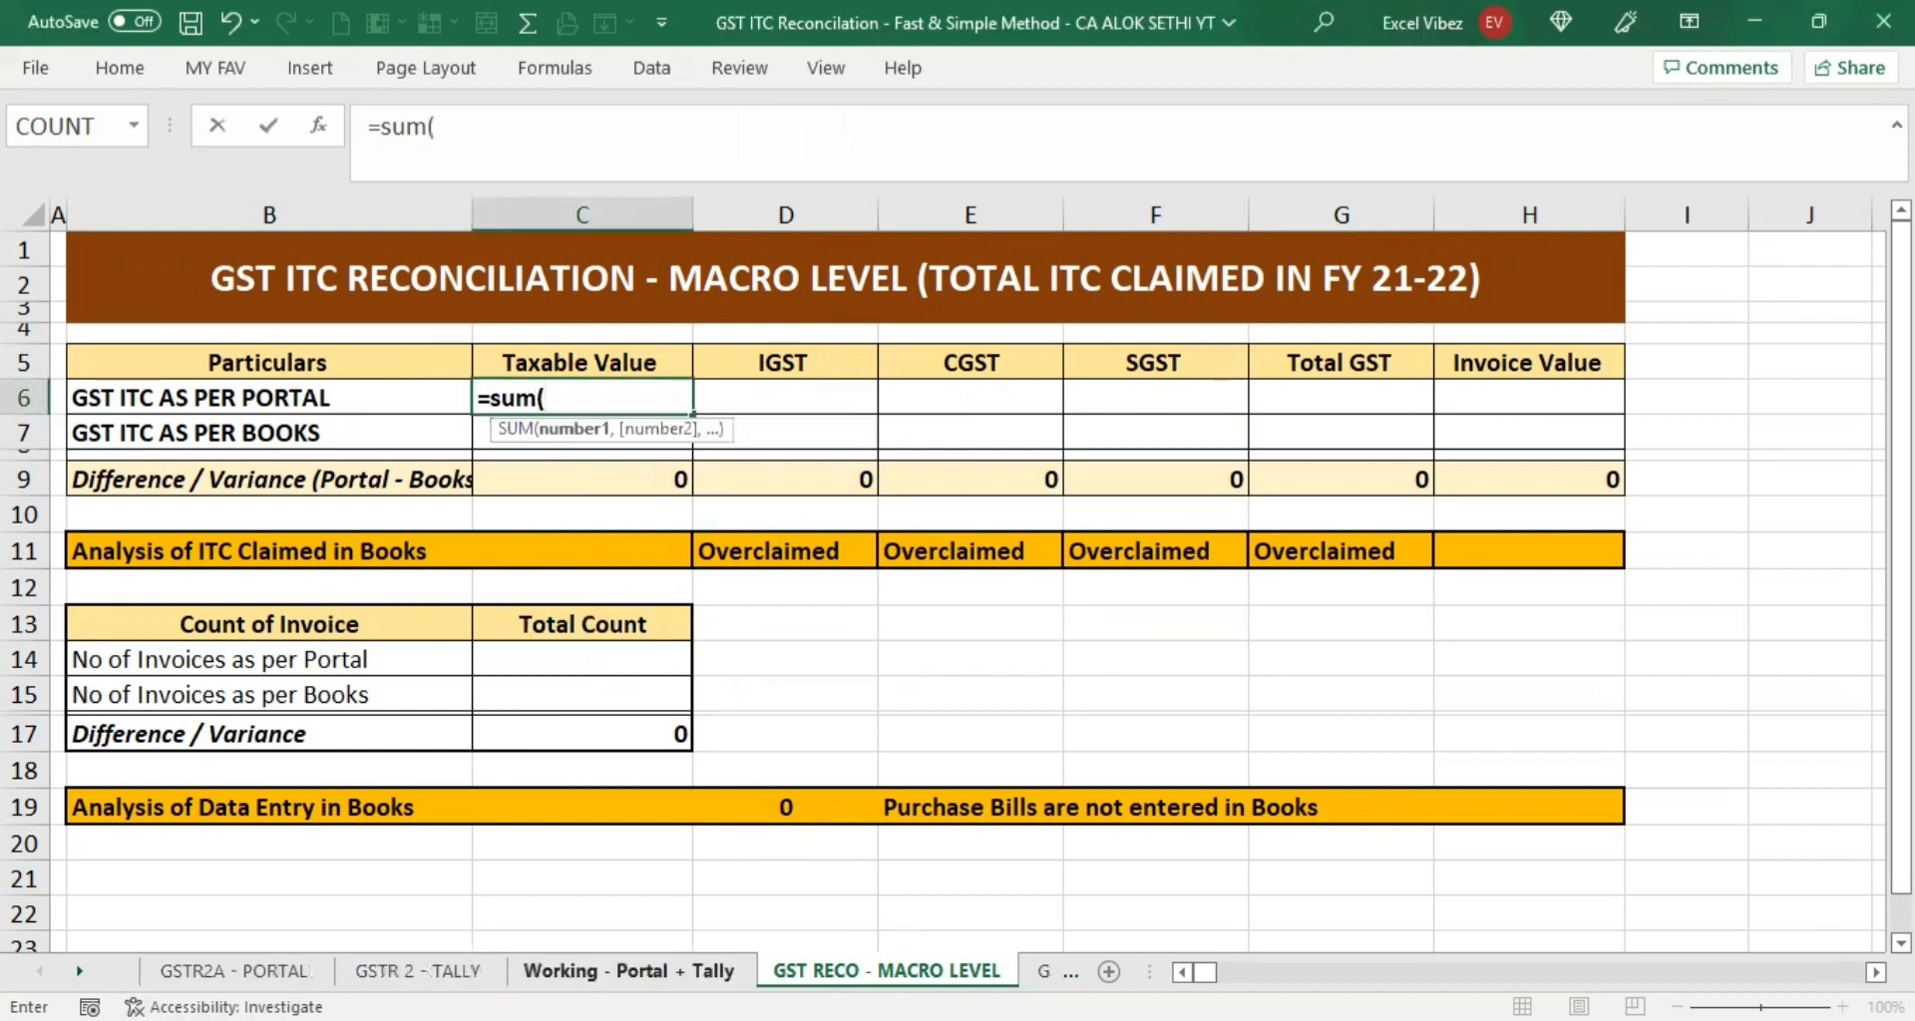
click(628, 971)
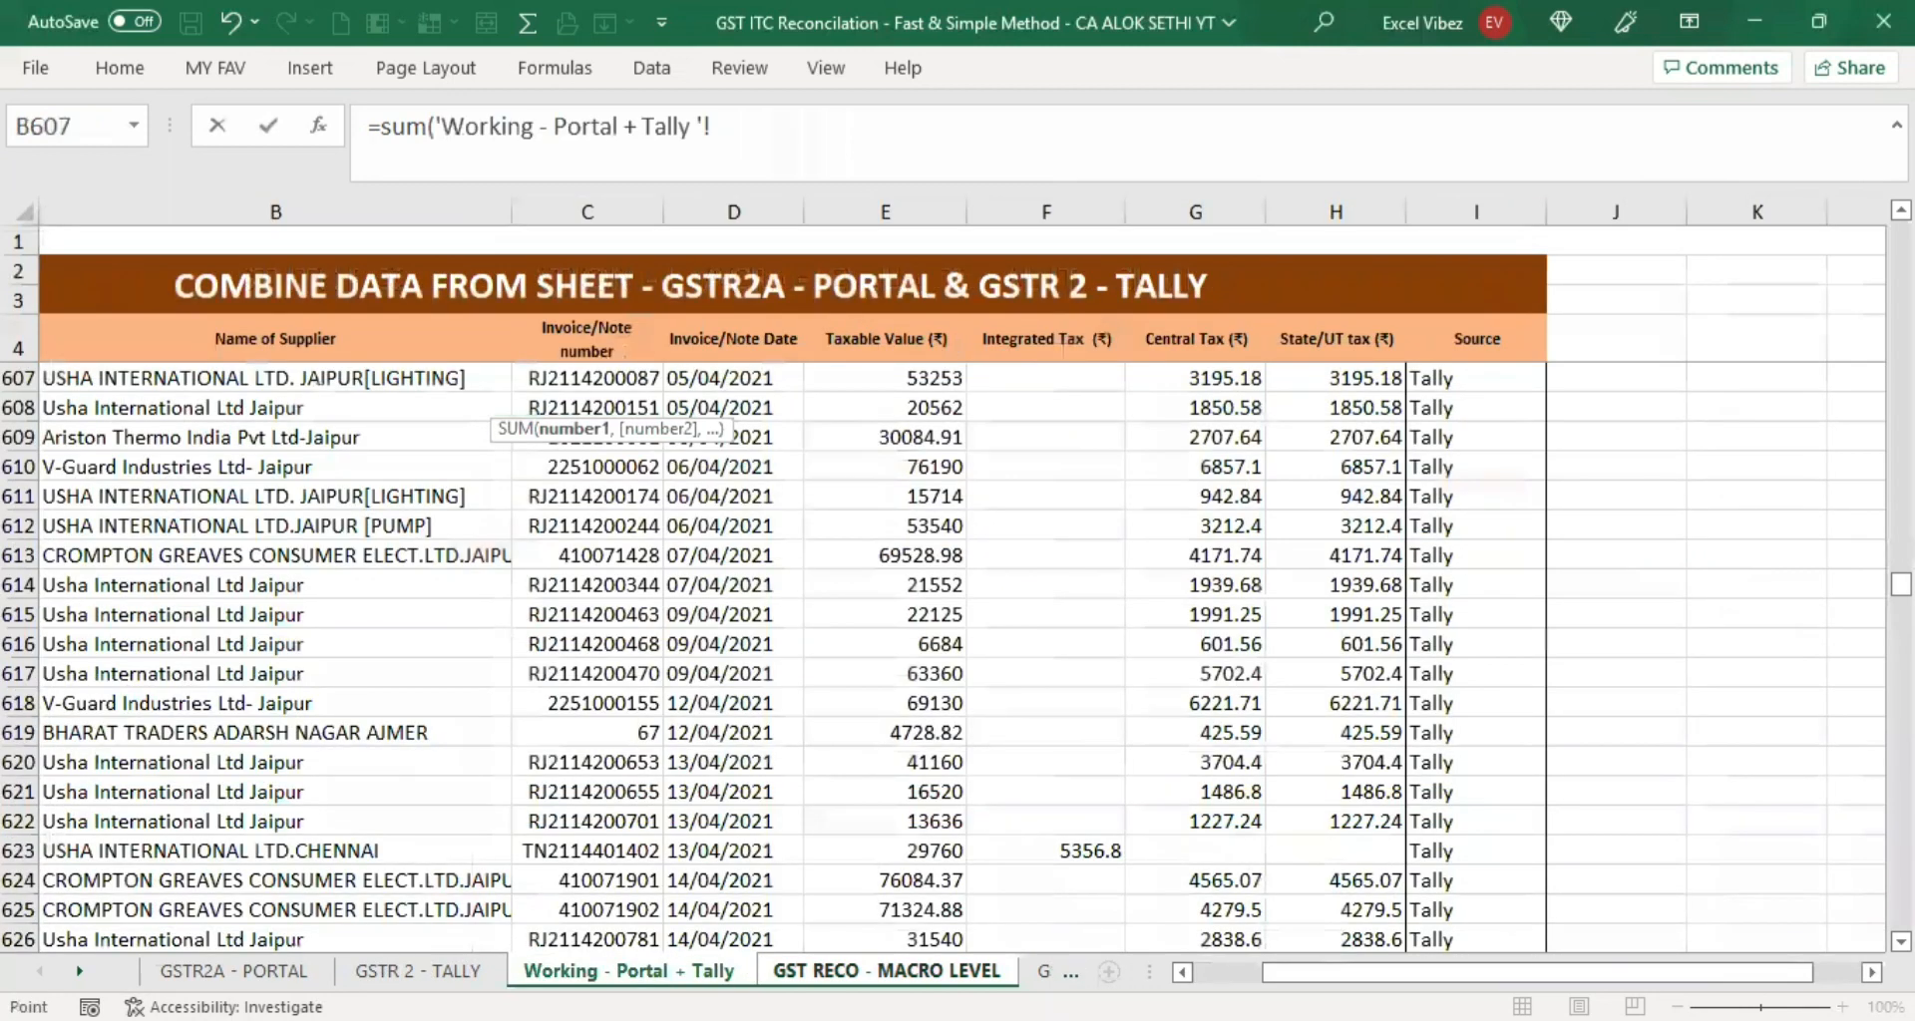
scroll(633, 369, up, 20)
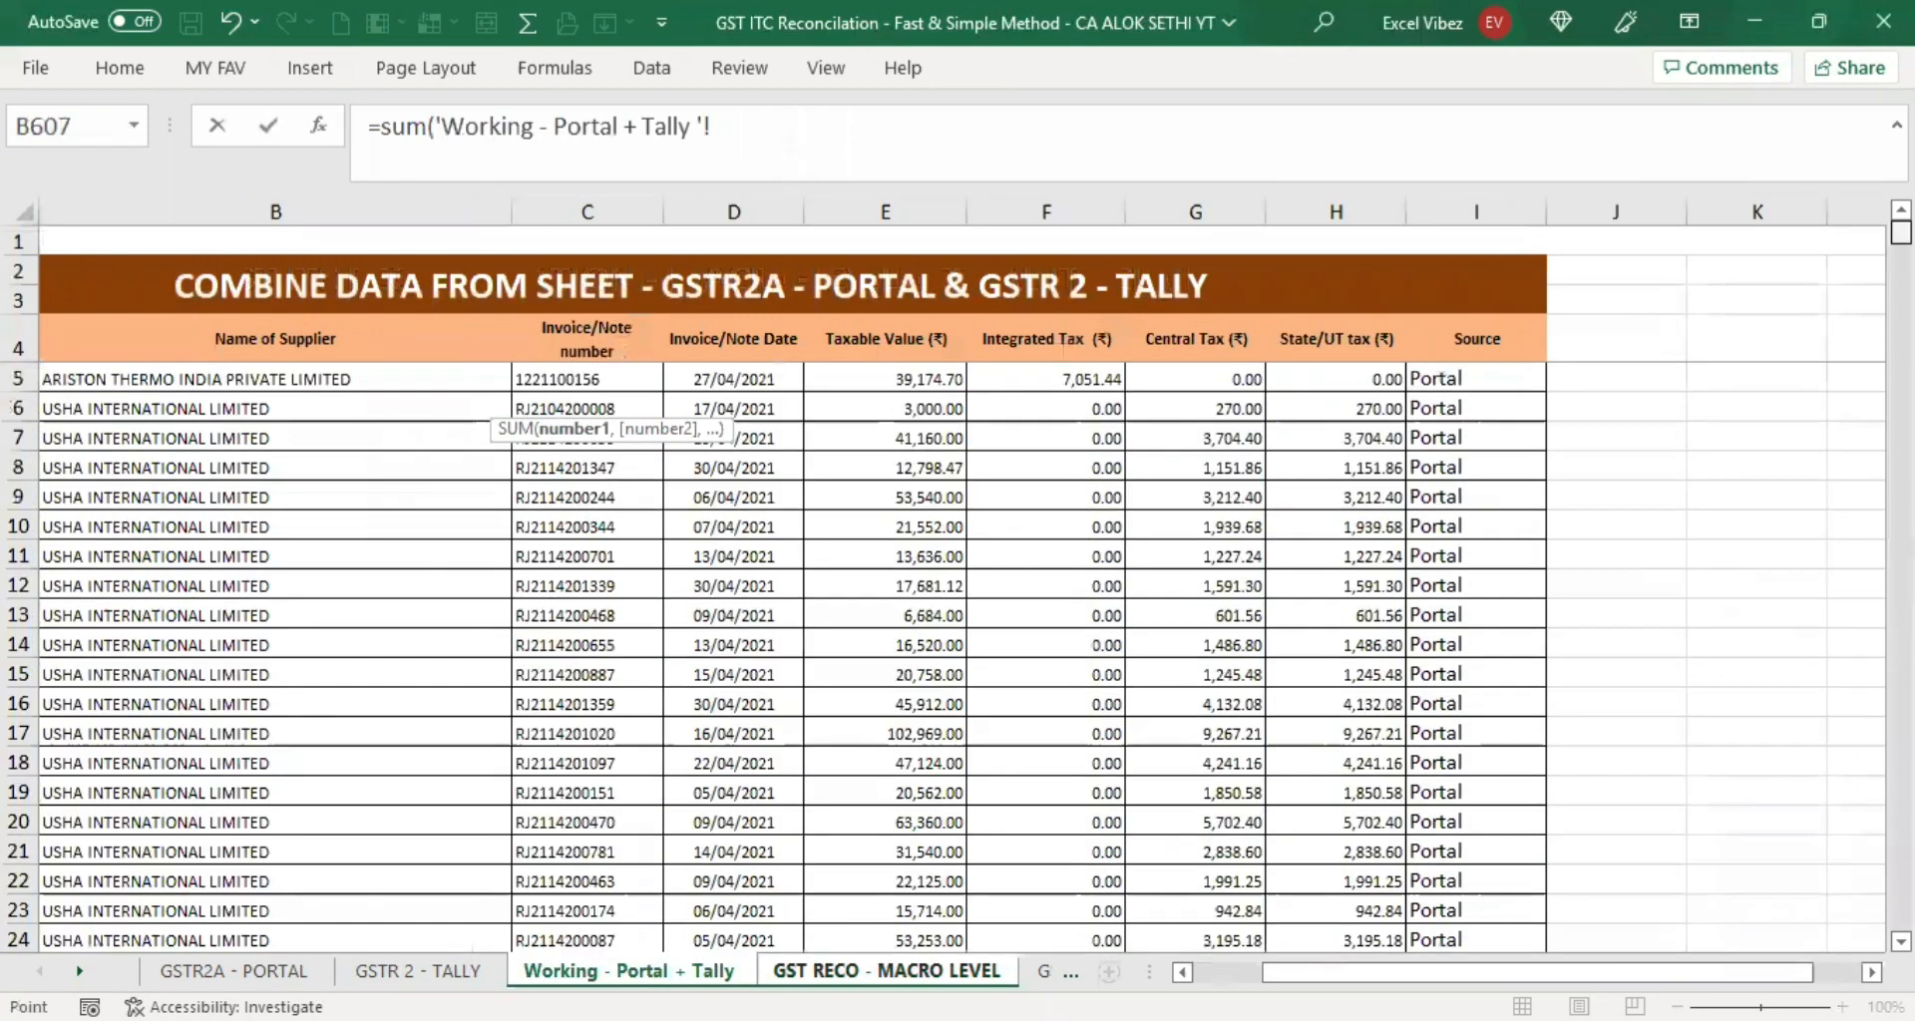
click(831, 381)
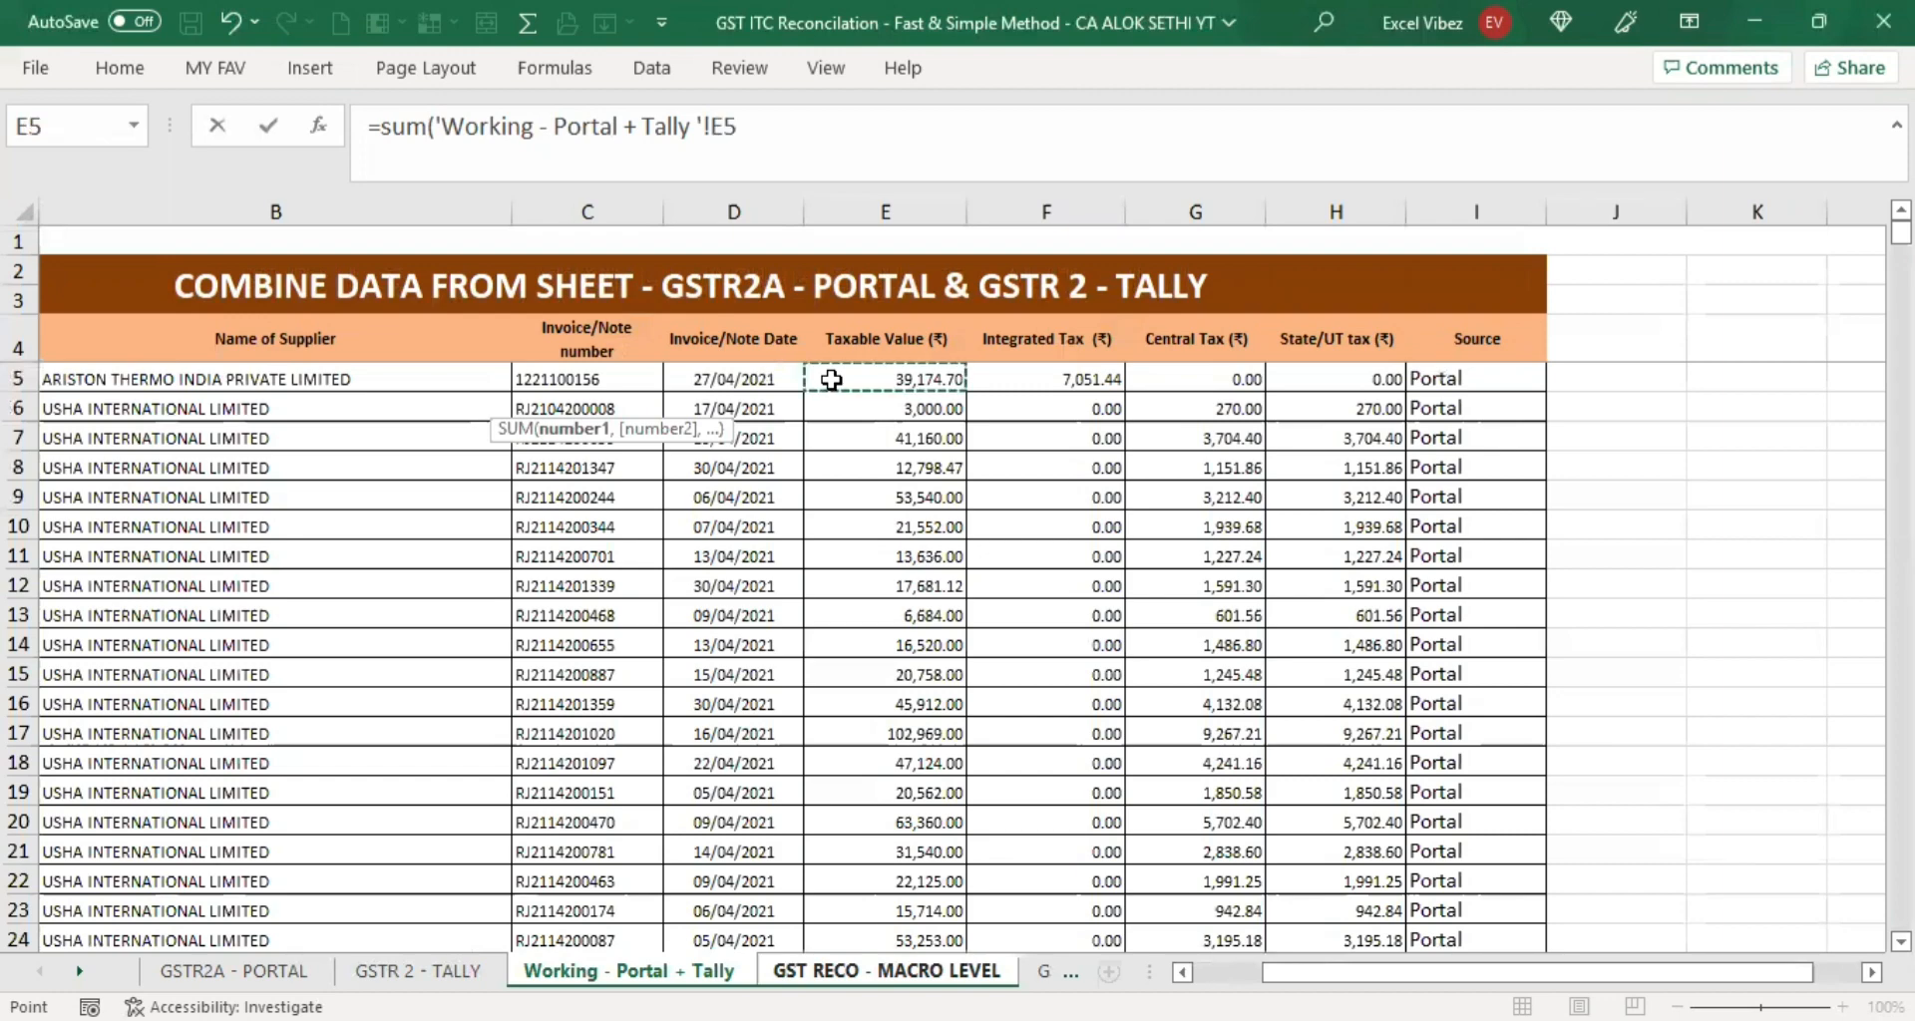
drag(831, 381, 955, 596)
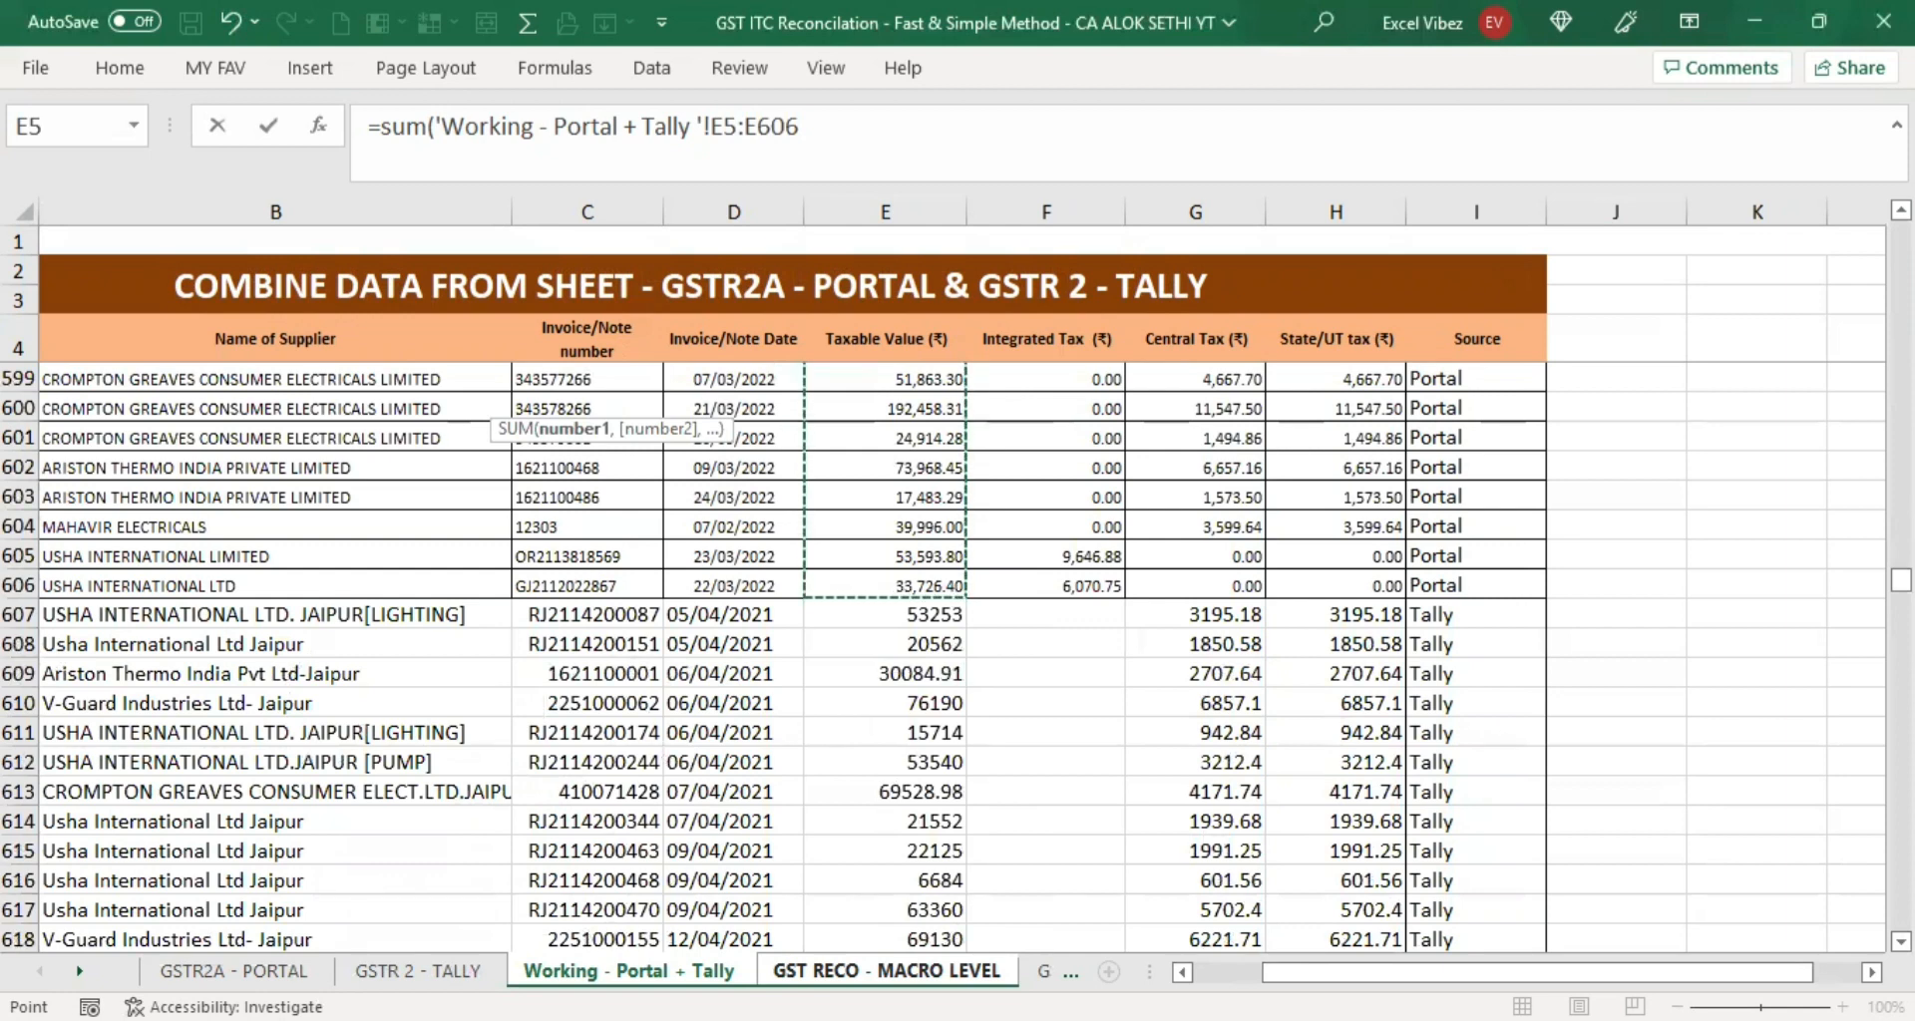
text())
key(Tab)
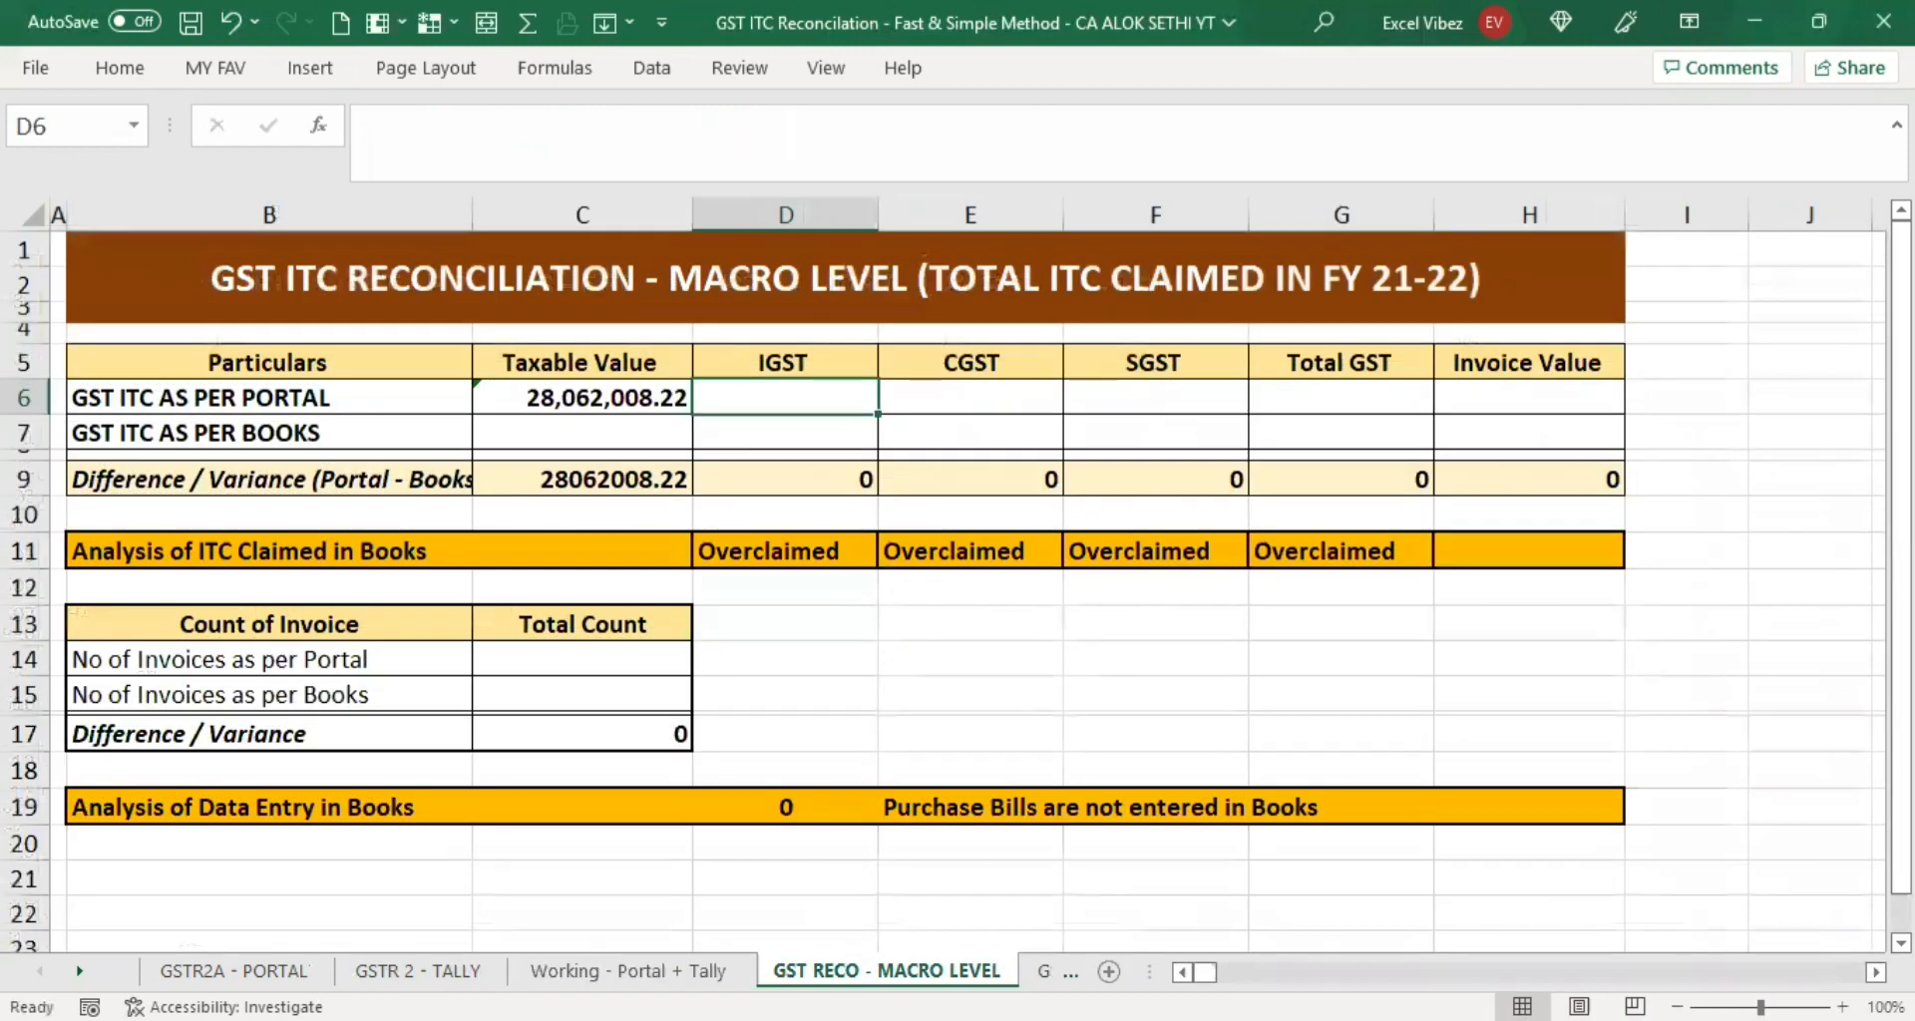
Copy the portal SUM formula from C6 across the IGST, CGST and SGST cells D6:F6.
key(ctrl+r)
key(Tab)
key(ctrl+r)
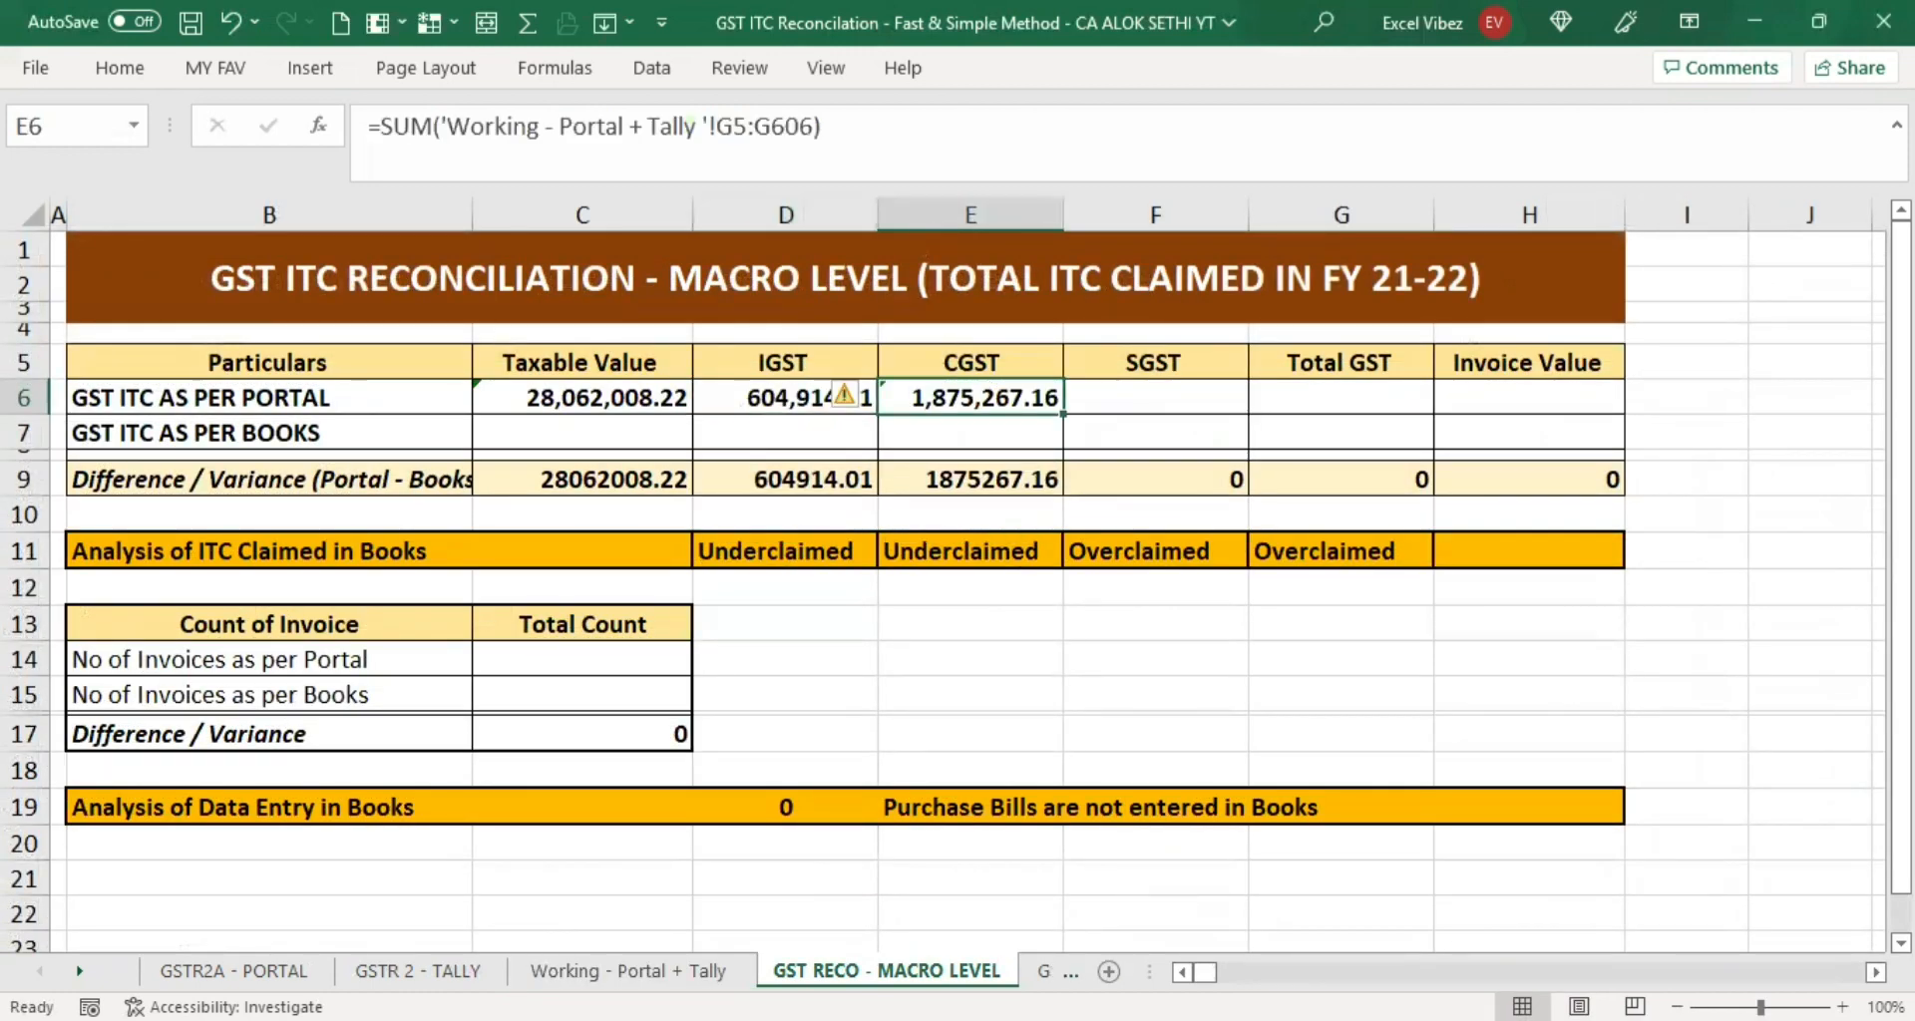
key(Tab)
key(ctrl+r)
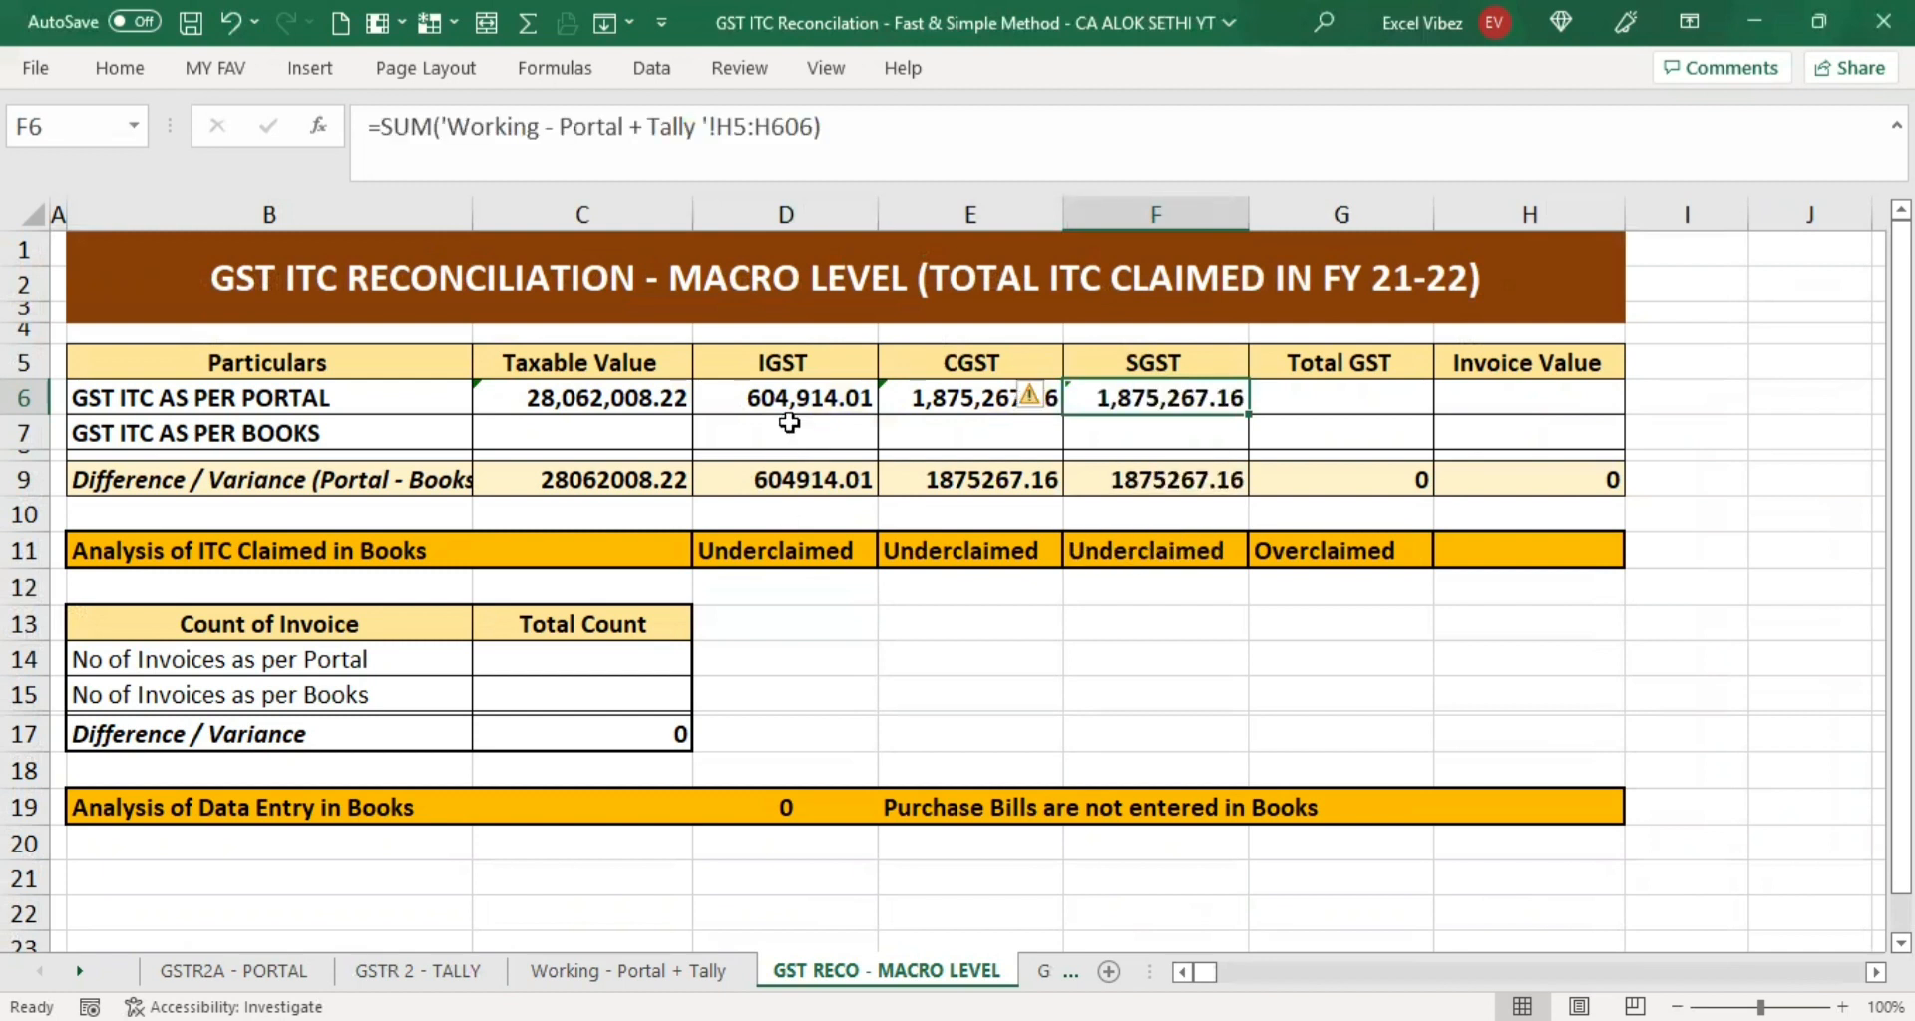
Enter a SUM formula in C7 totalling the Tally taxable values in E607:E1197 of the Working - Portal + Tally sheet.
click(675, 395)
click(675, 421)
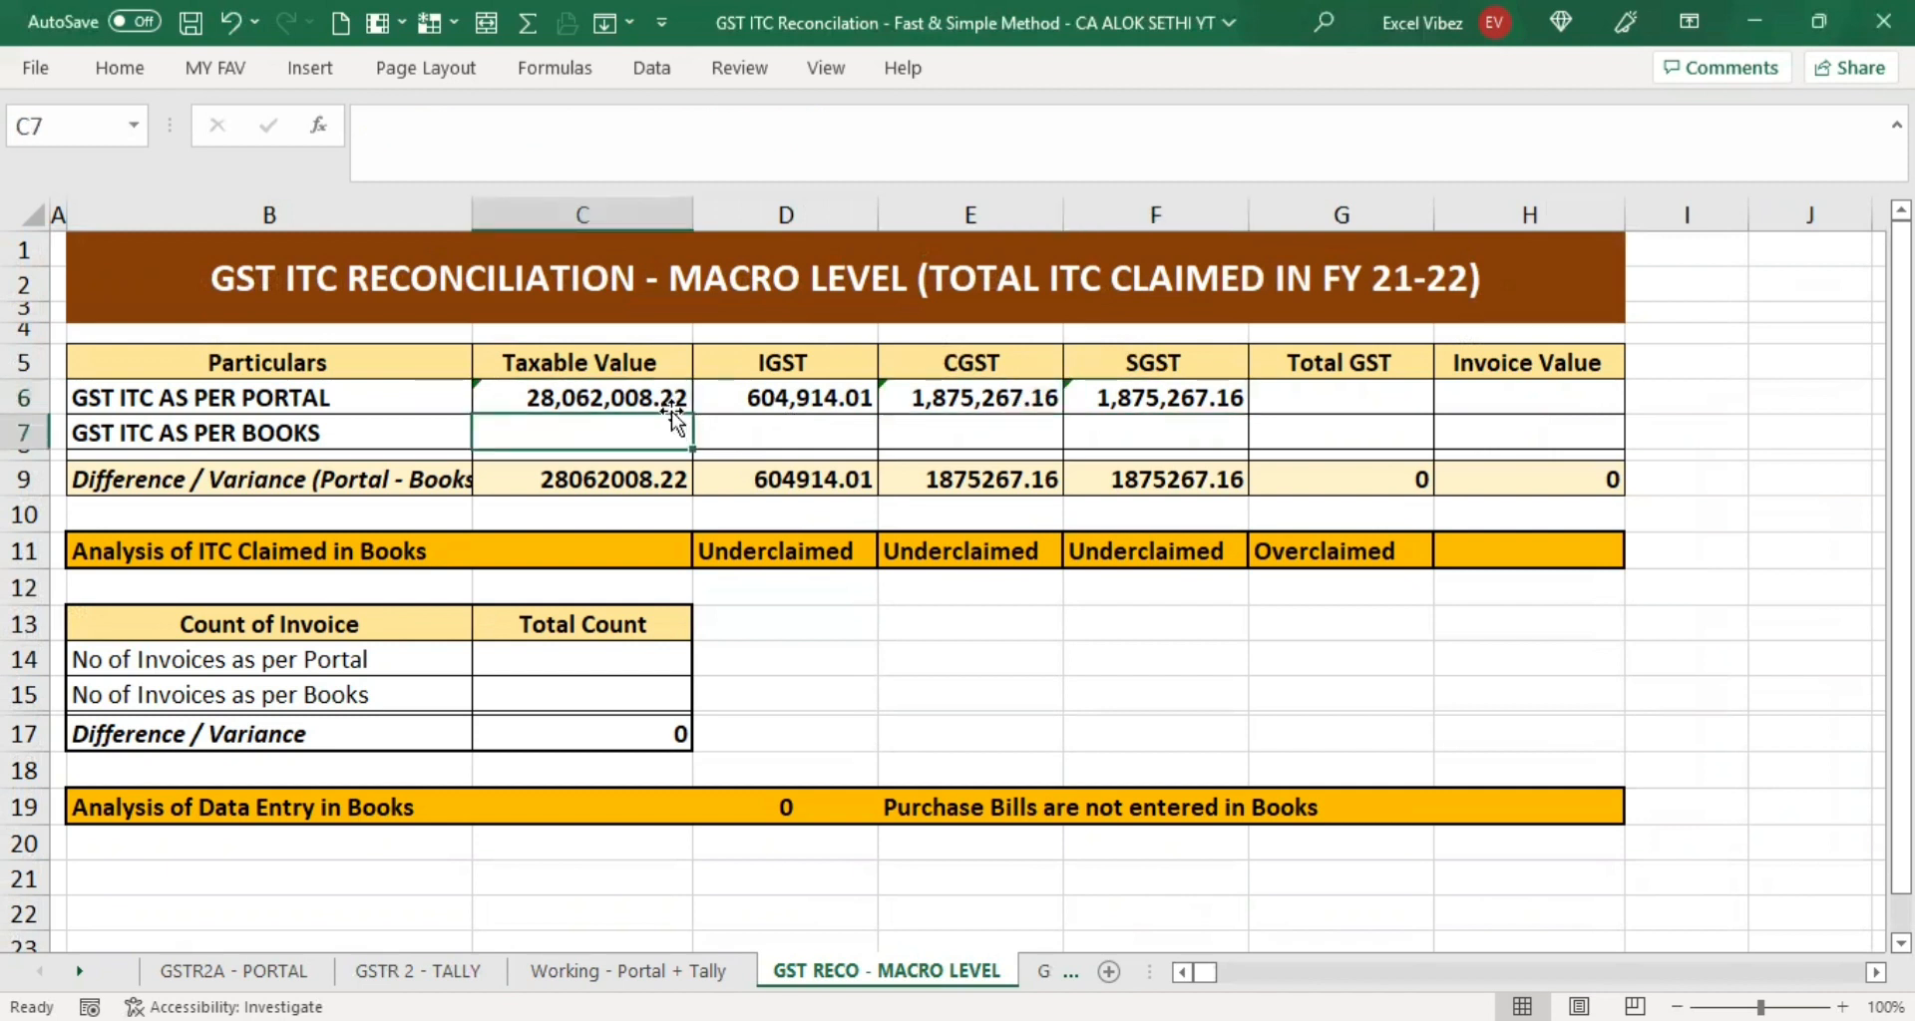
key(Up)
key(Down)
text(=)
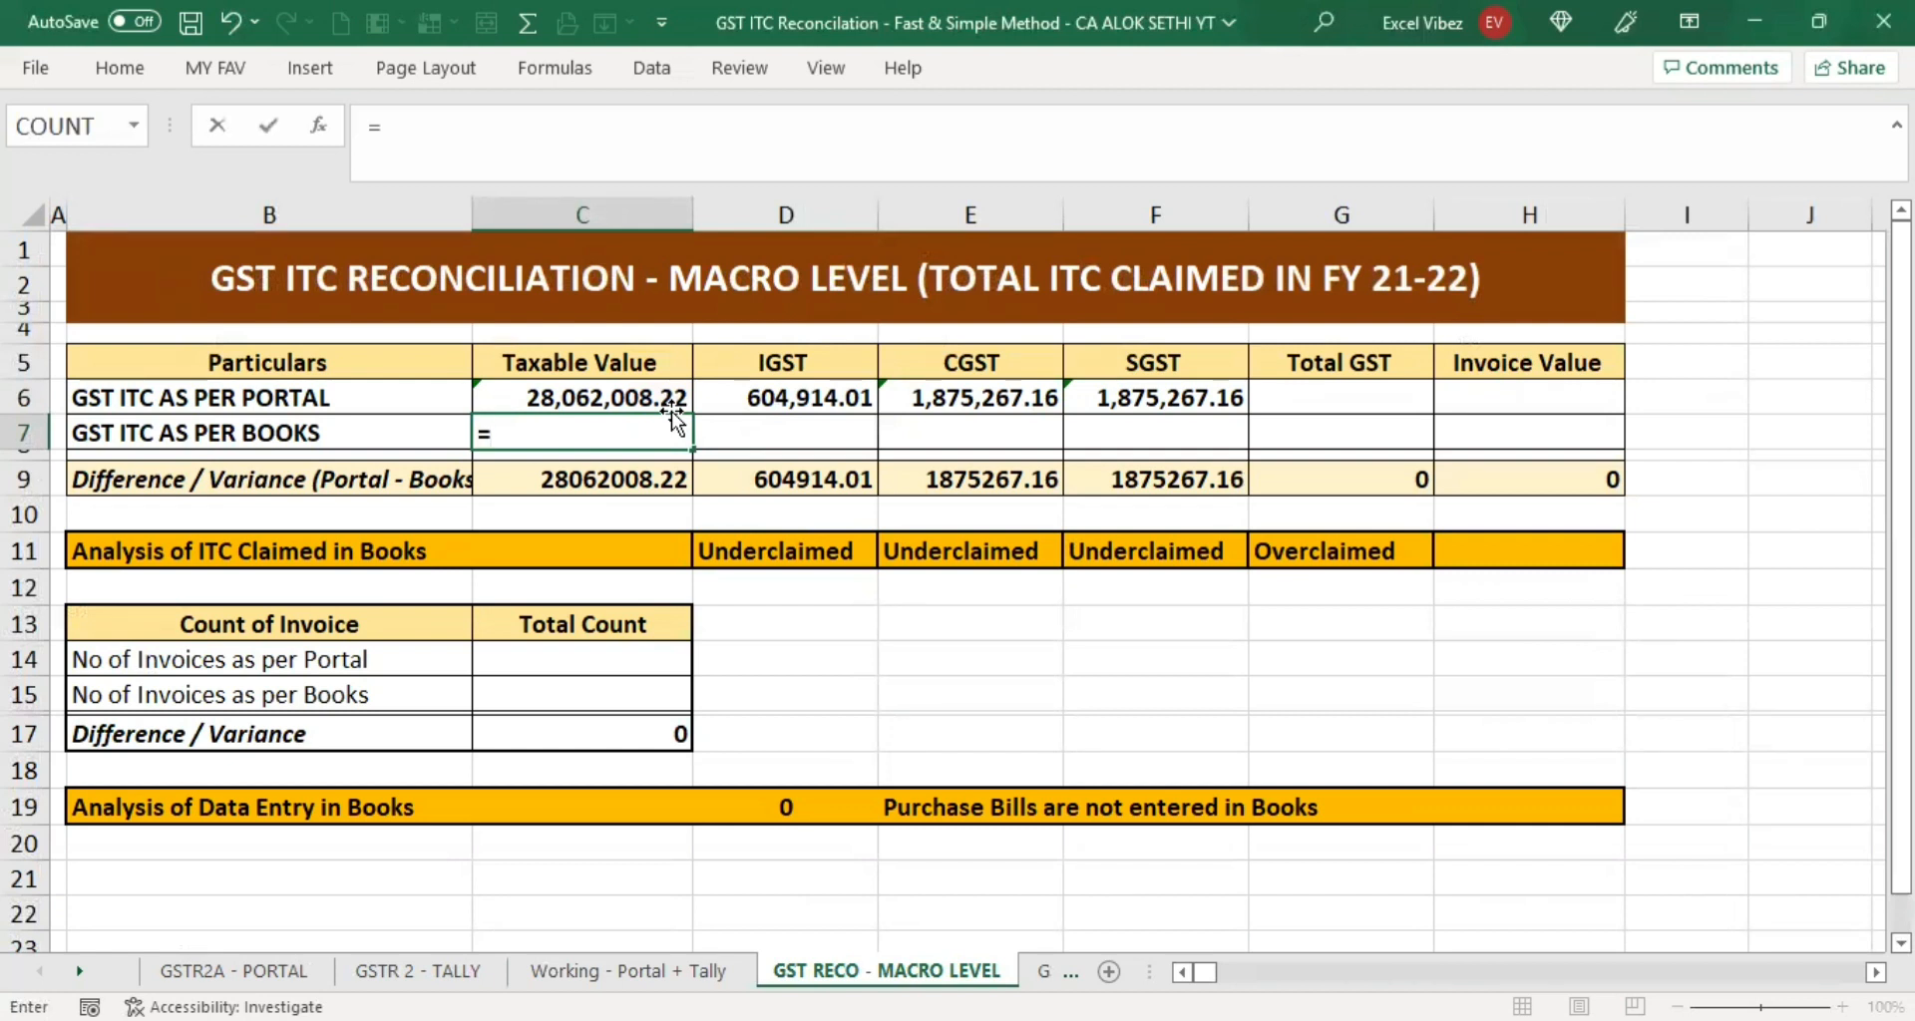
text(sum)
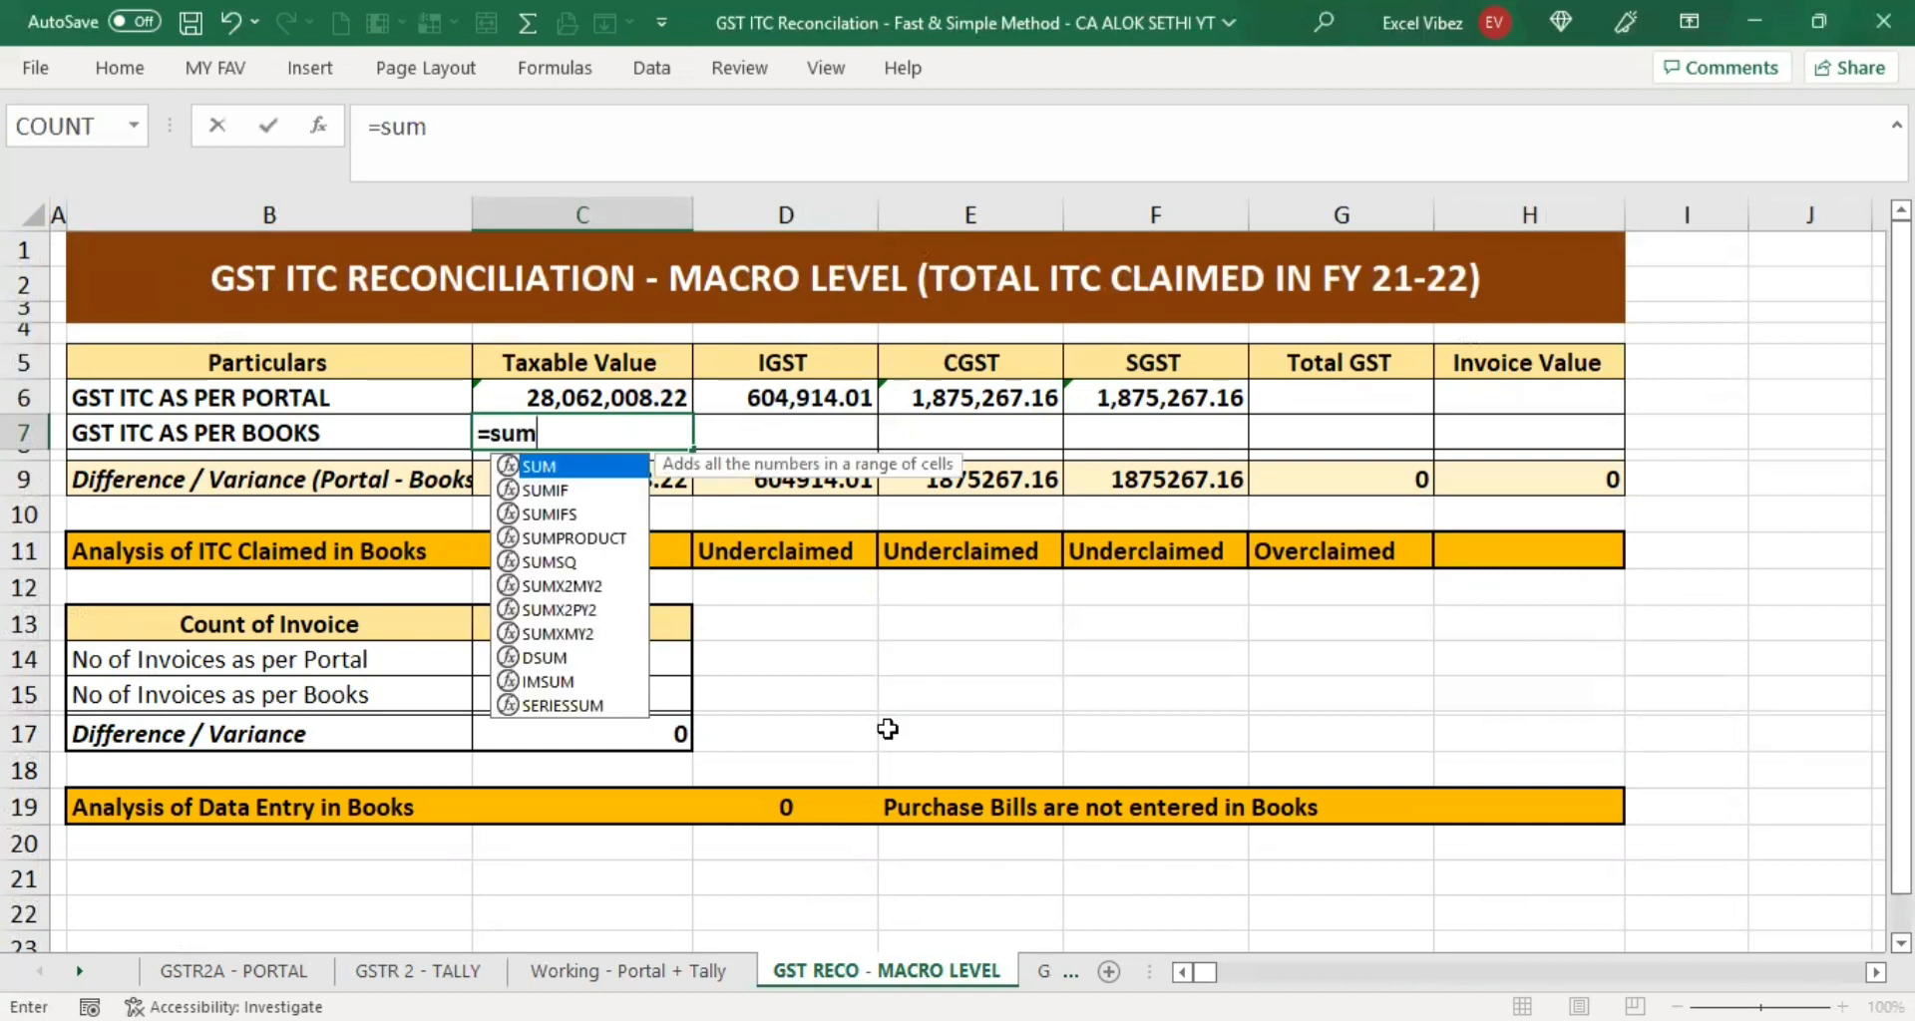
text(()
click(558, 971)
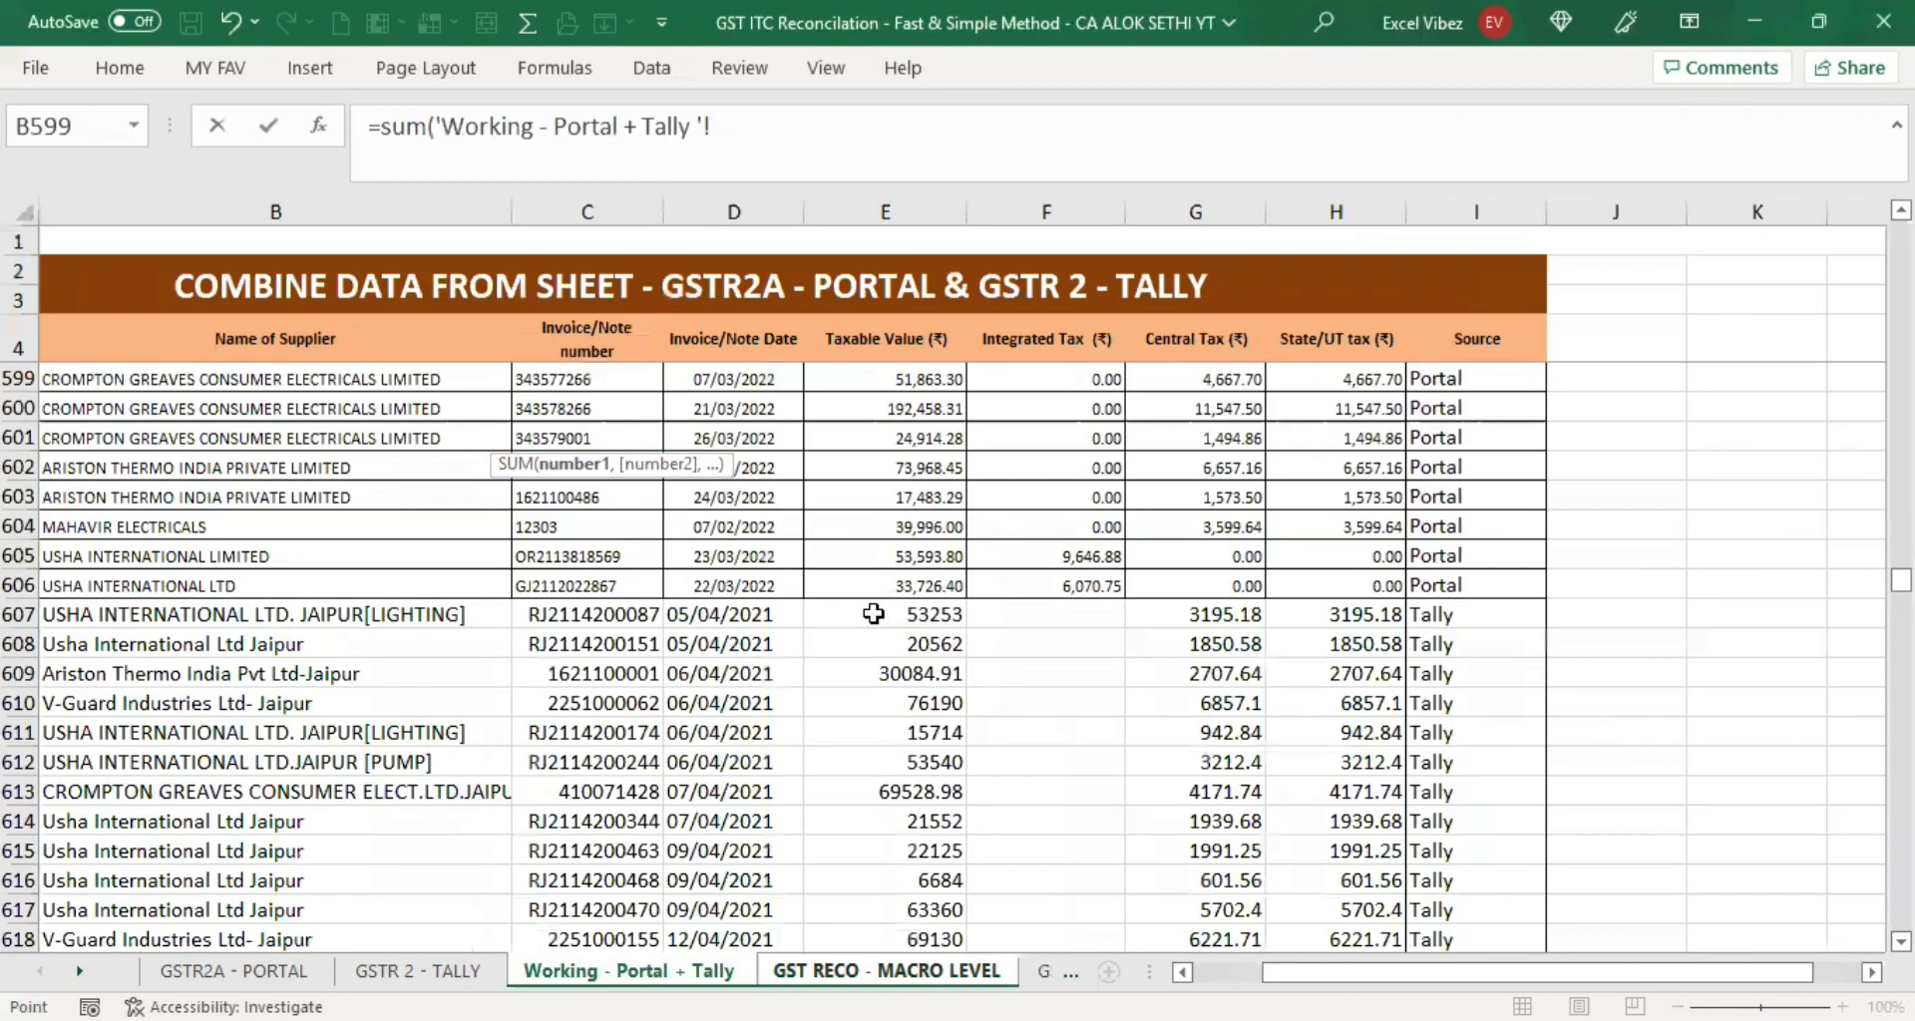
click(874, 613)
drag(873, 614, 907, 386)
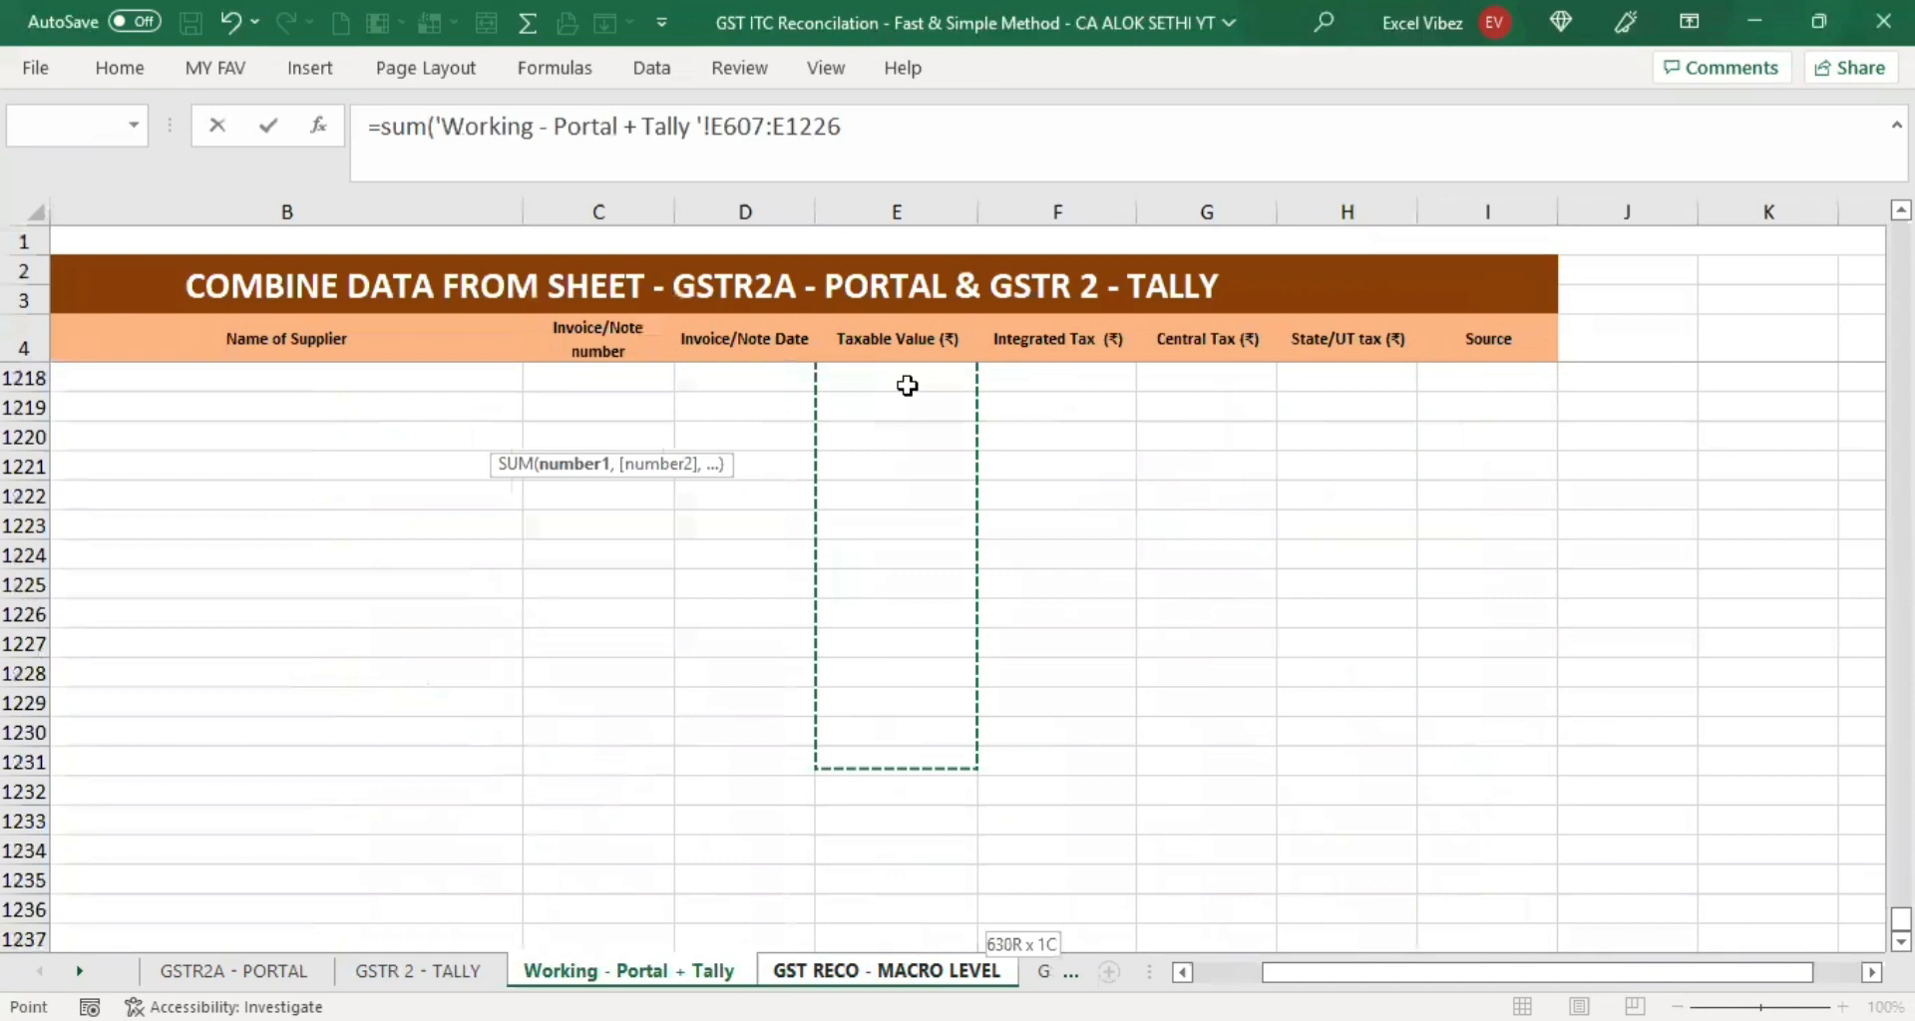
mouse_move(915, 453)
mouse_down()
mouse_move(906, 350)
mouse_move(897, 470)
mouse_up()
click(890, 521)
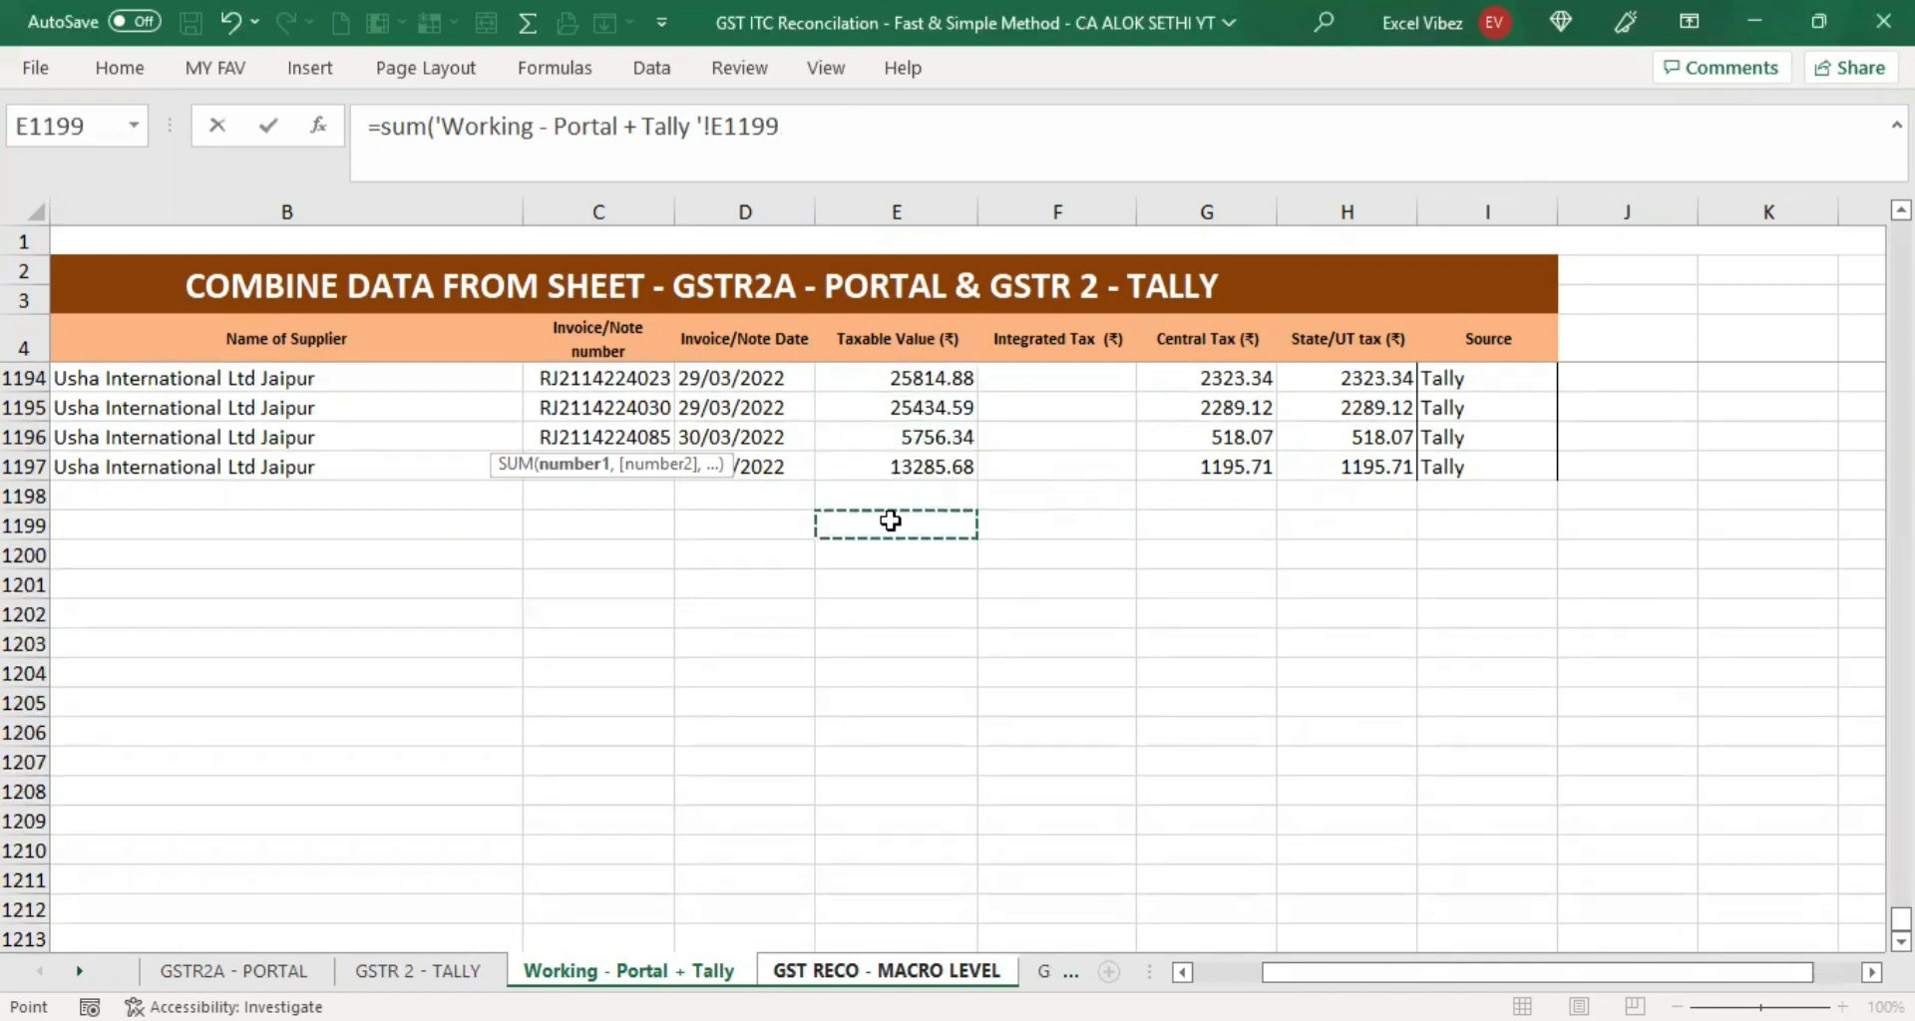
click(889, 470)
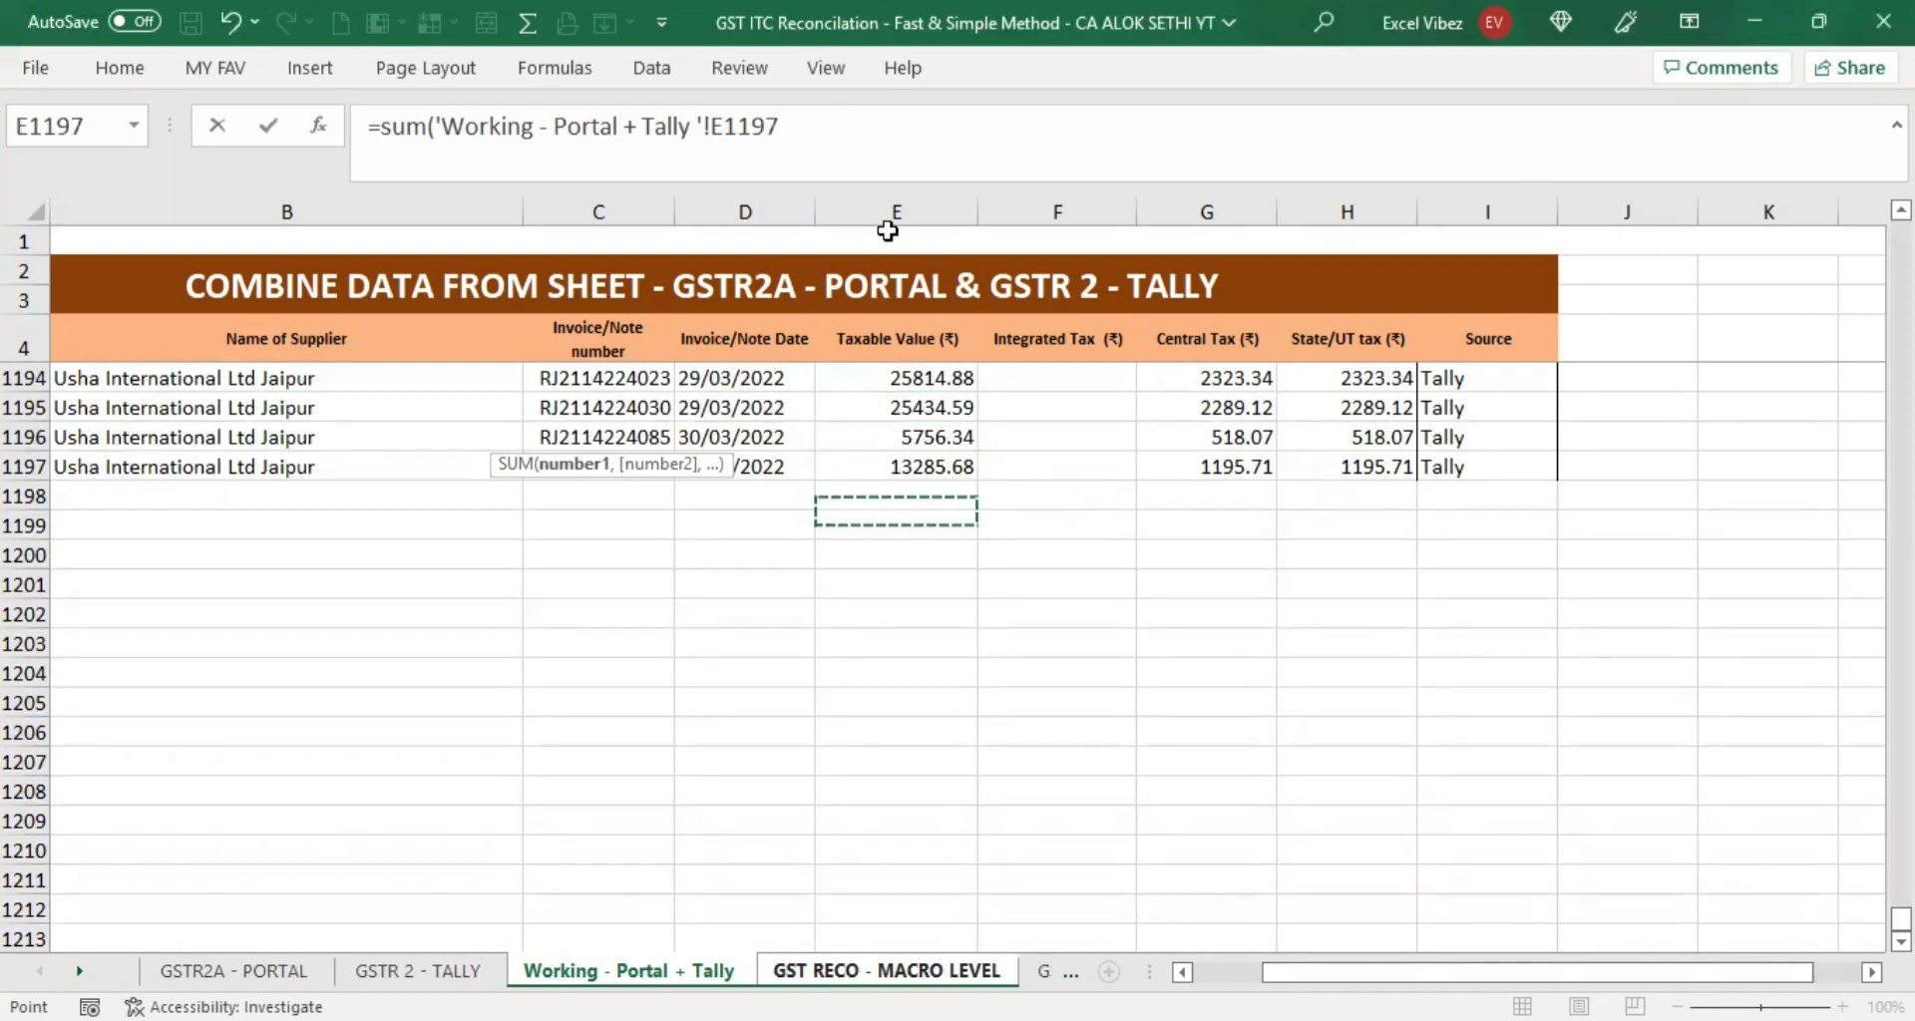
drag(887, 230, 885, 408)
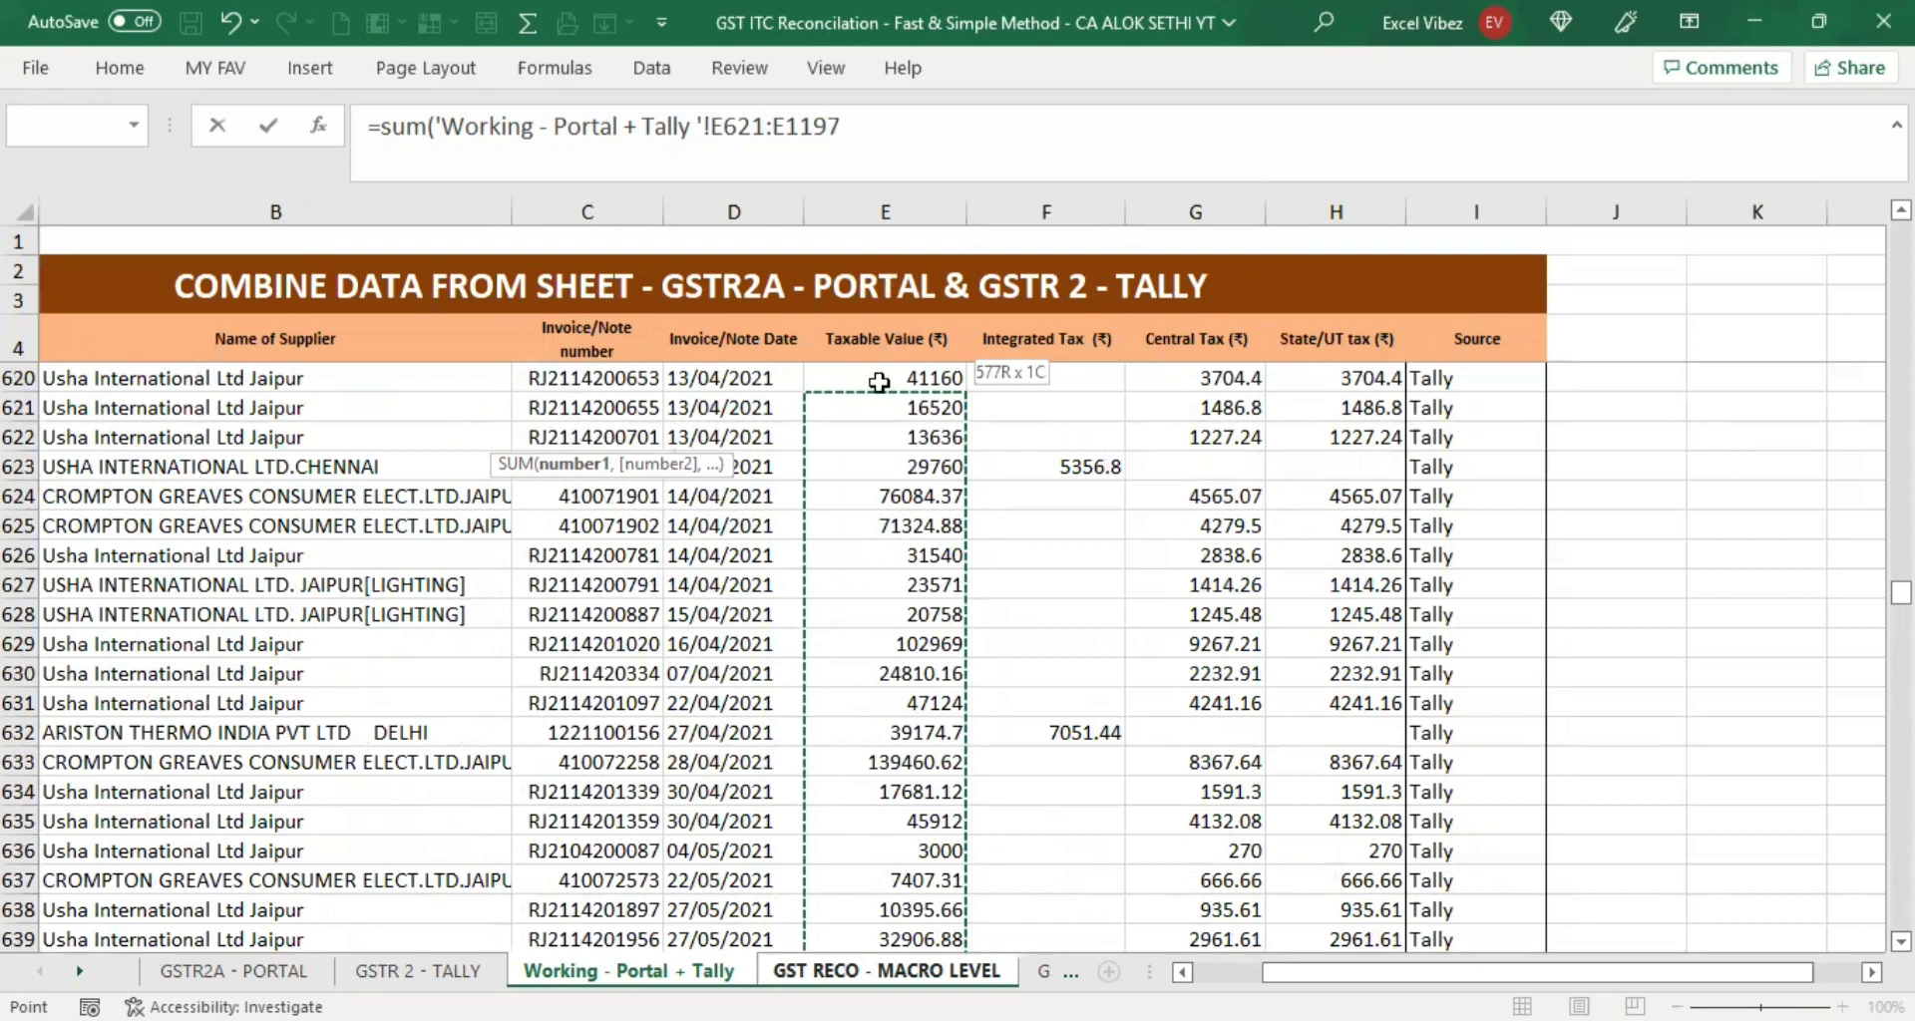
scroll(903, 593, up, 7)
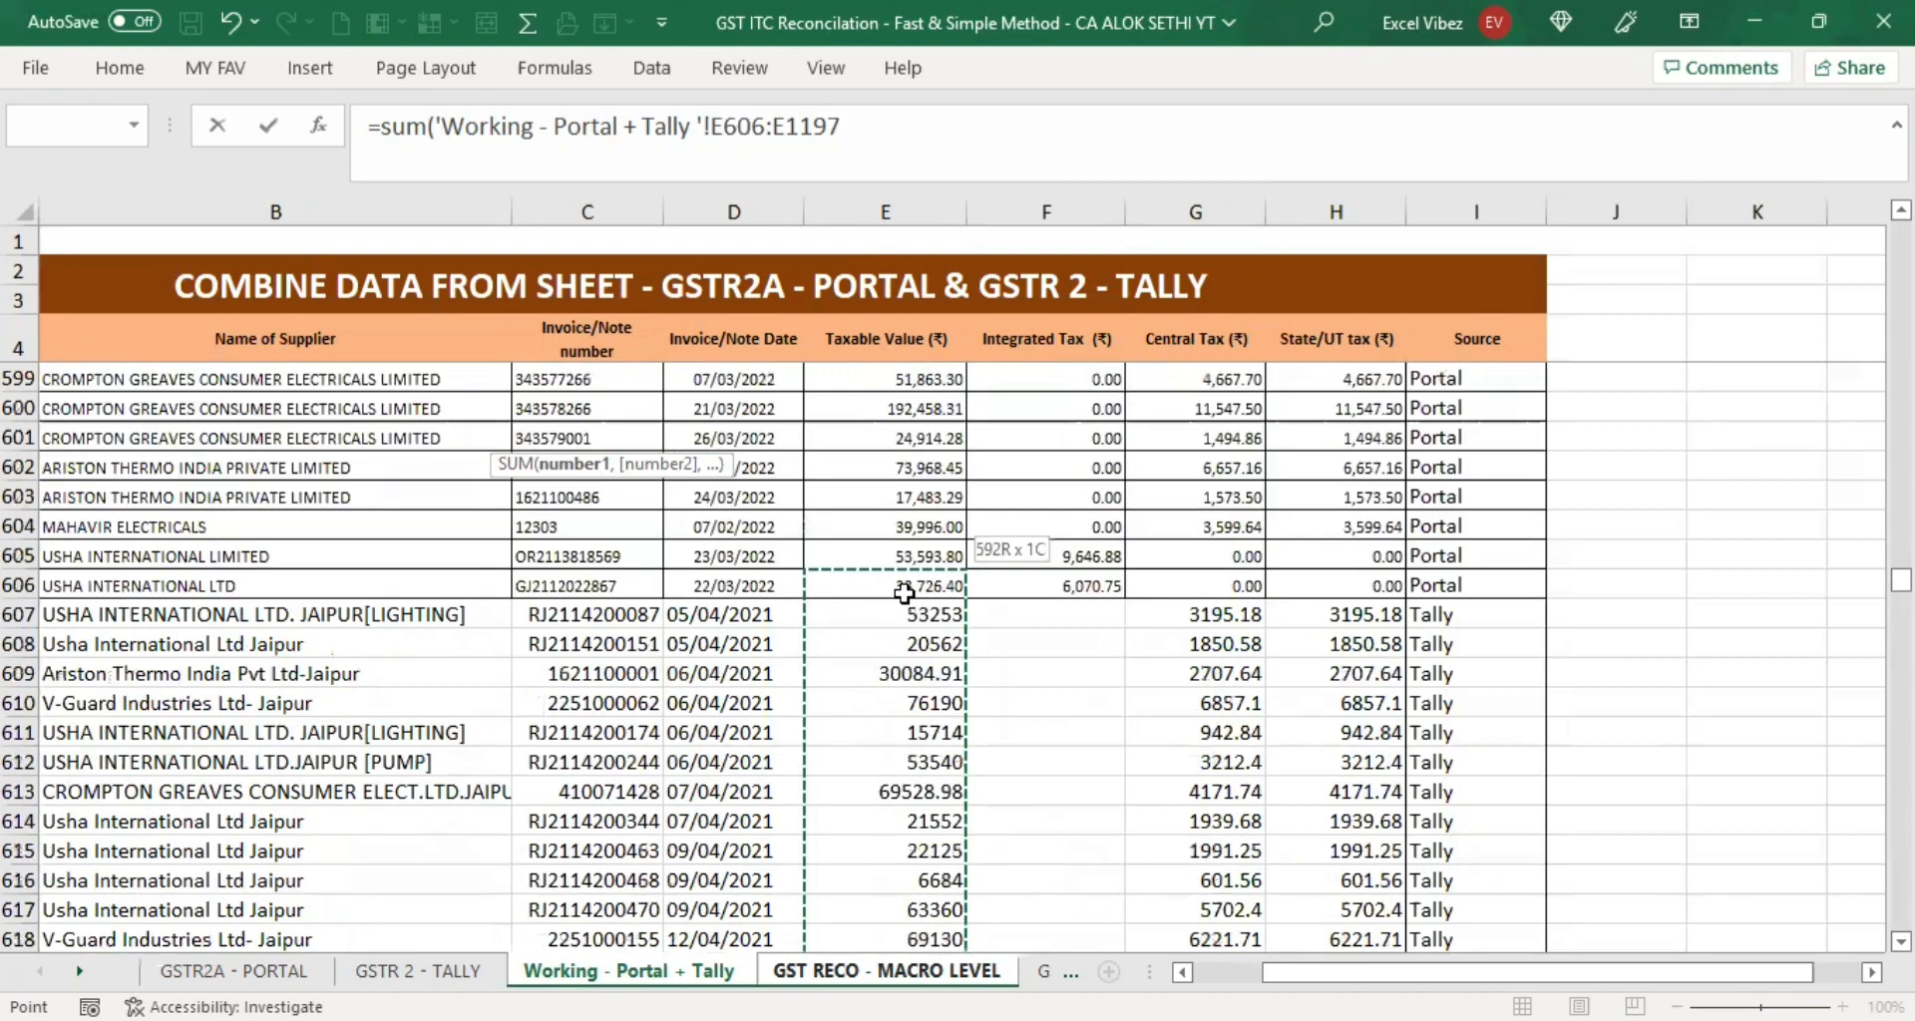
shift+click(903, 614)
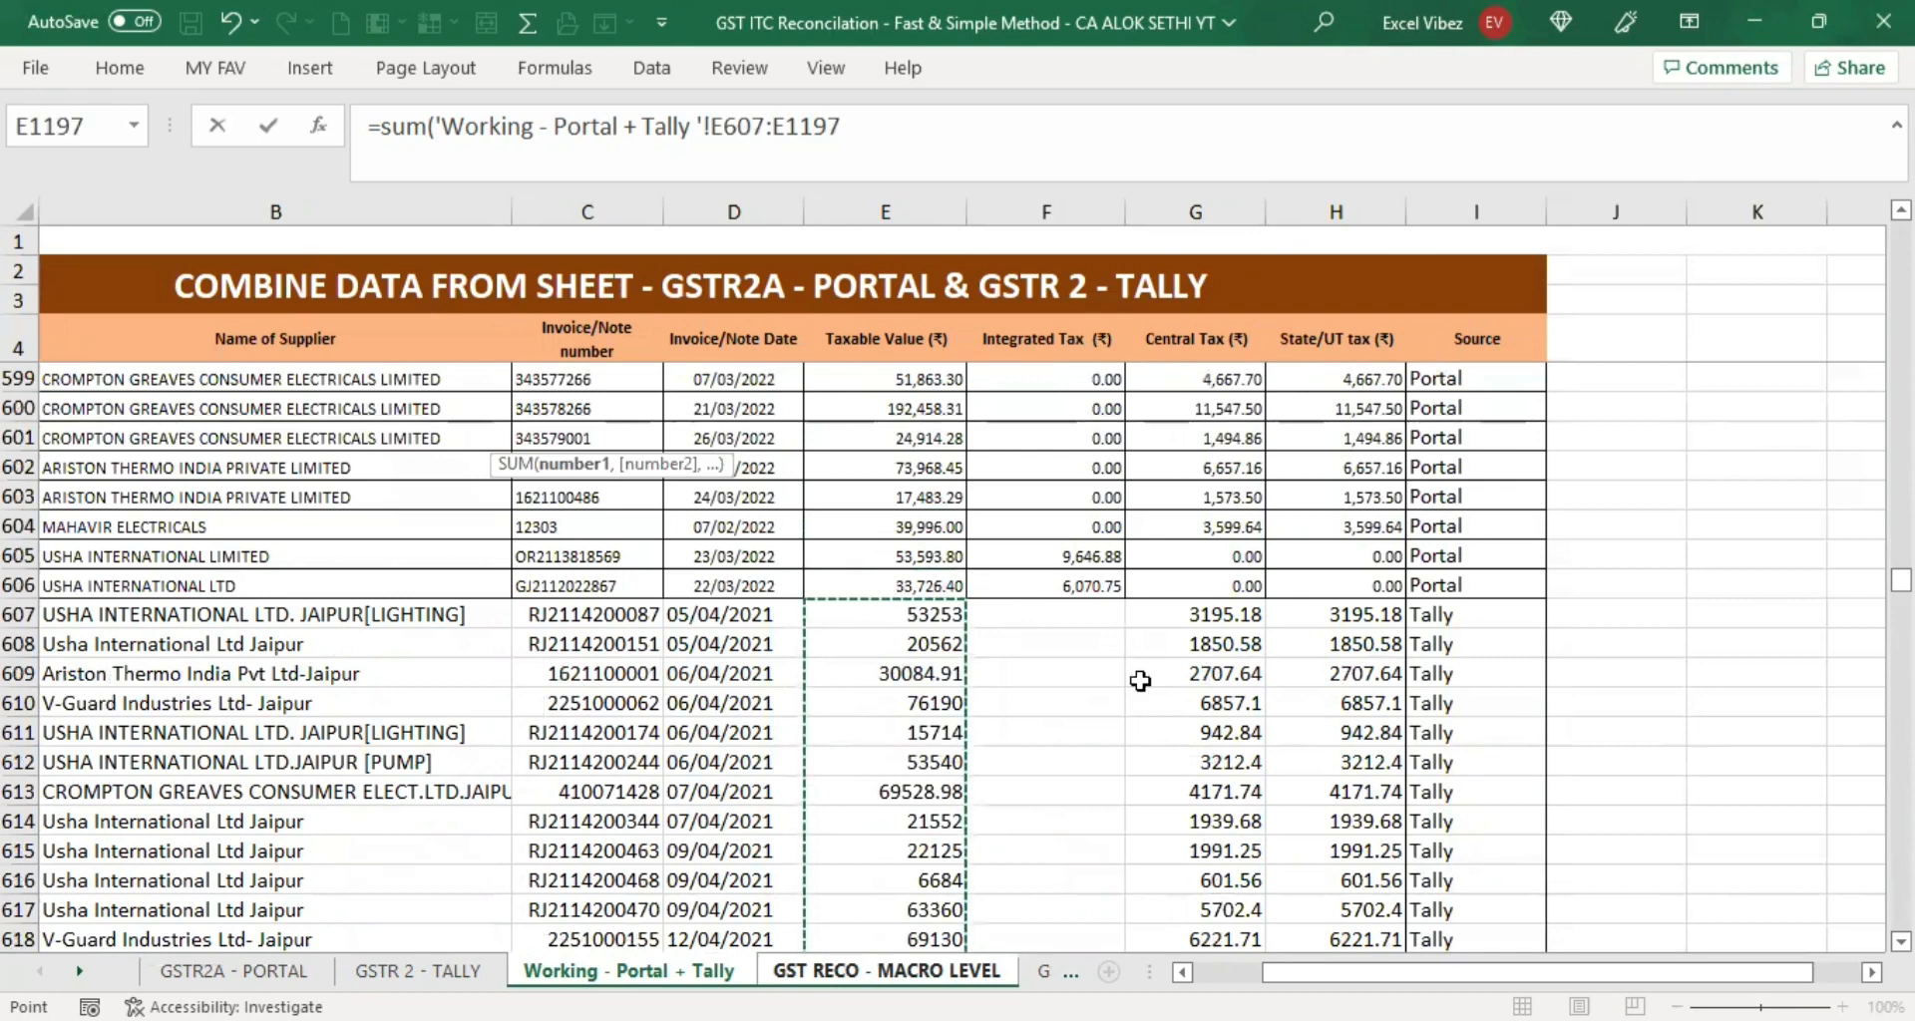
text())
key(Return)
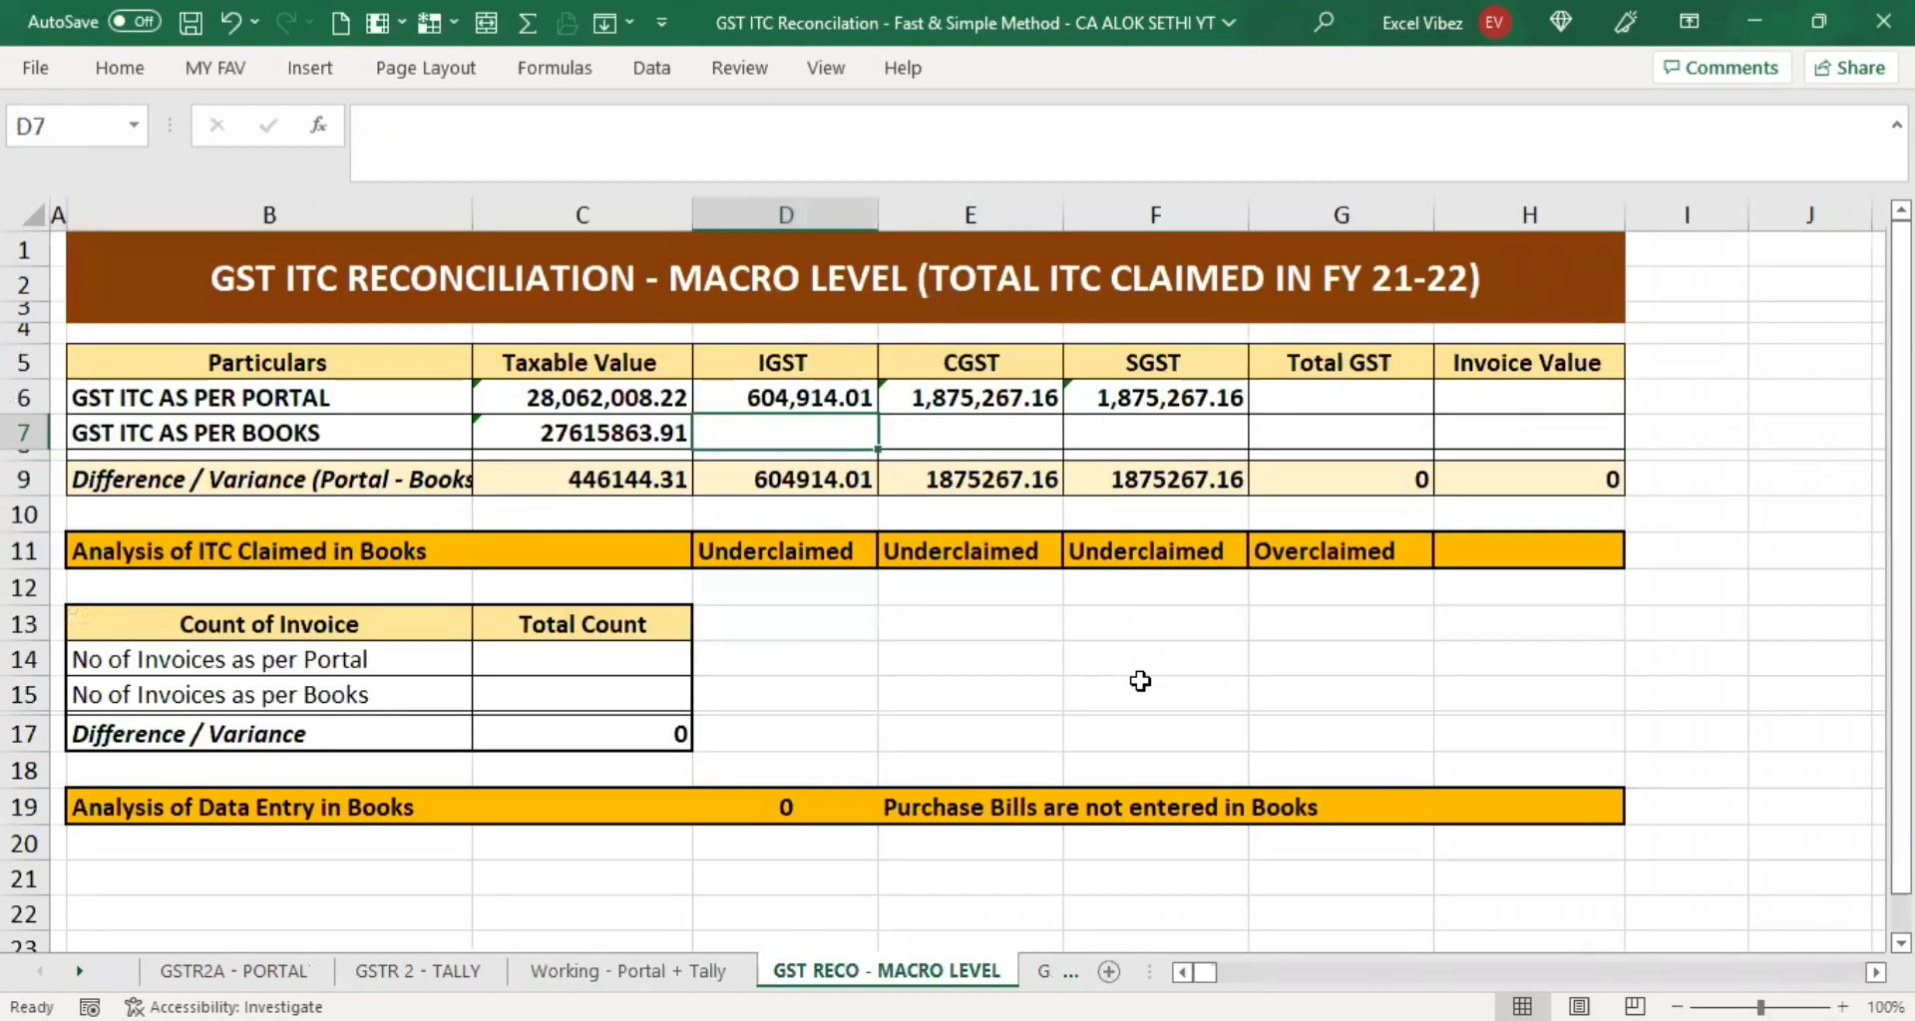
key(Right)
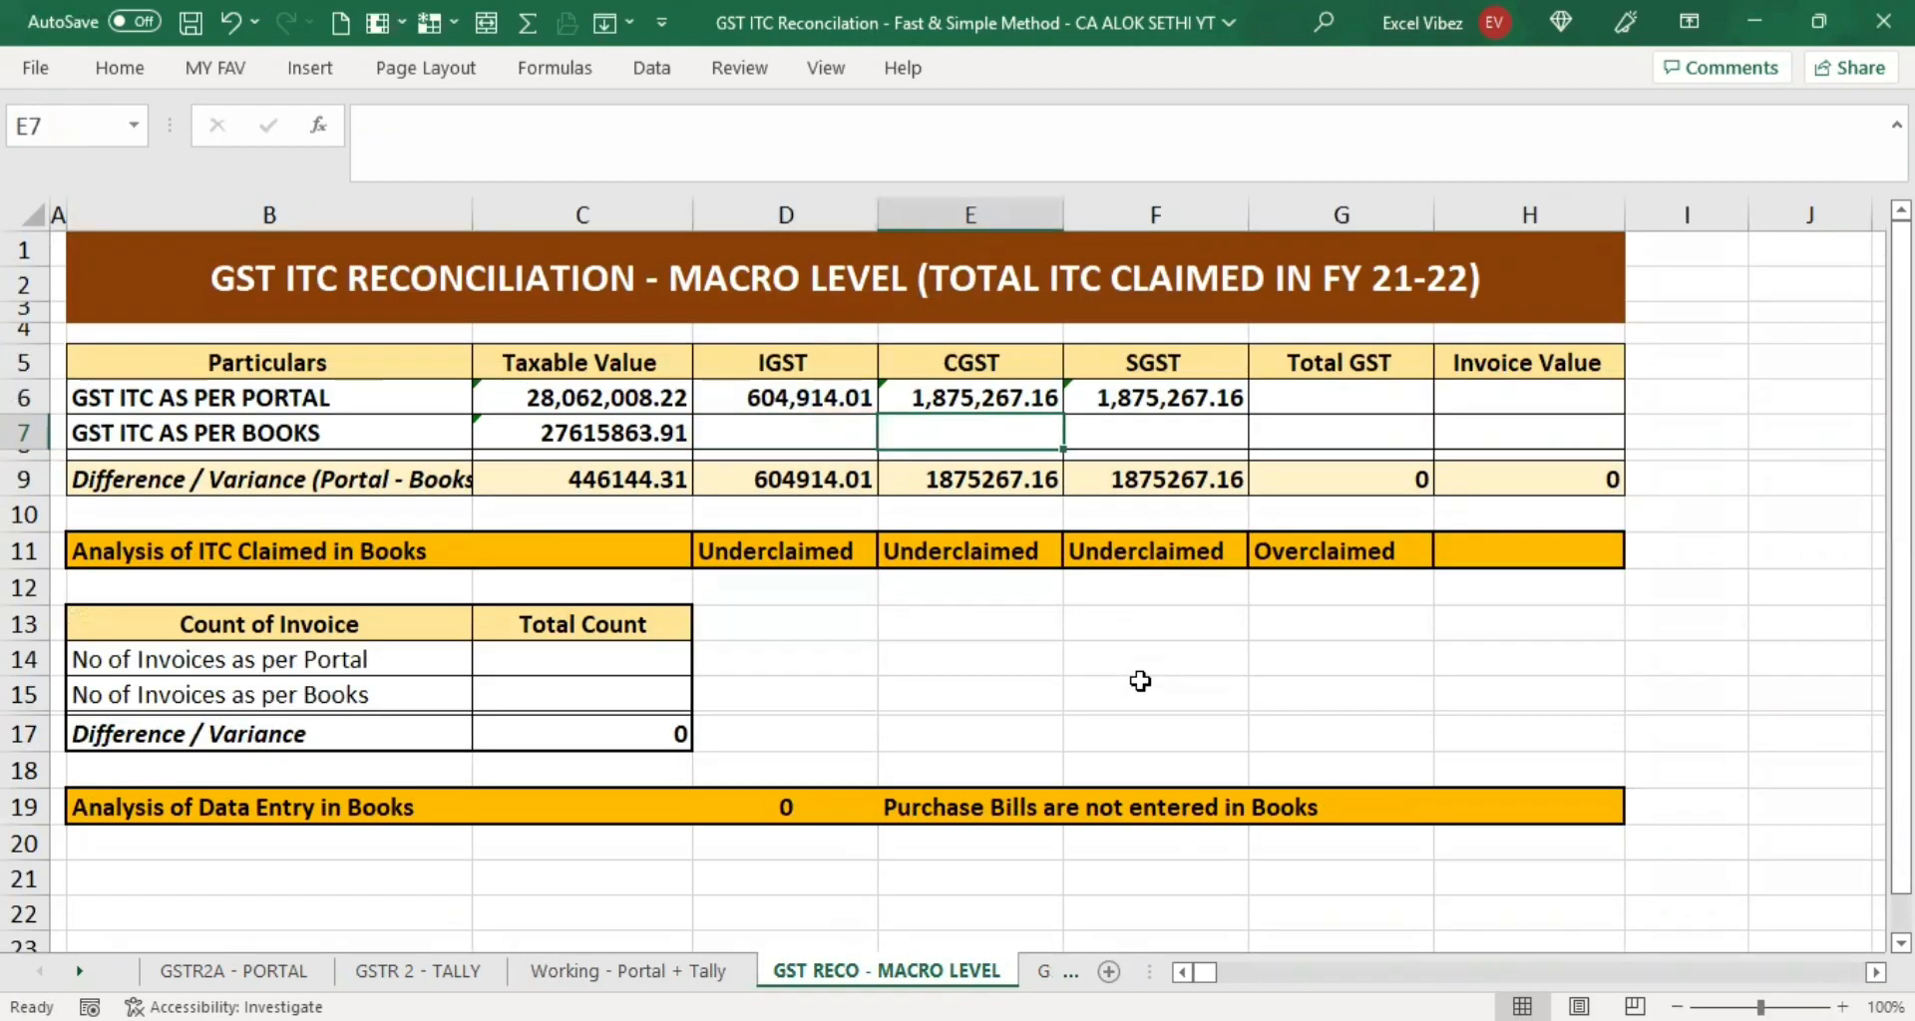
Save the workbook and fill the books SUM formula from C7 across the IGST, CGST and SGST cells D7:F7.
key(Left)
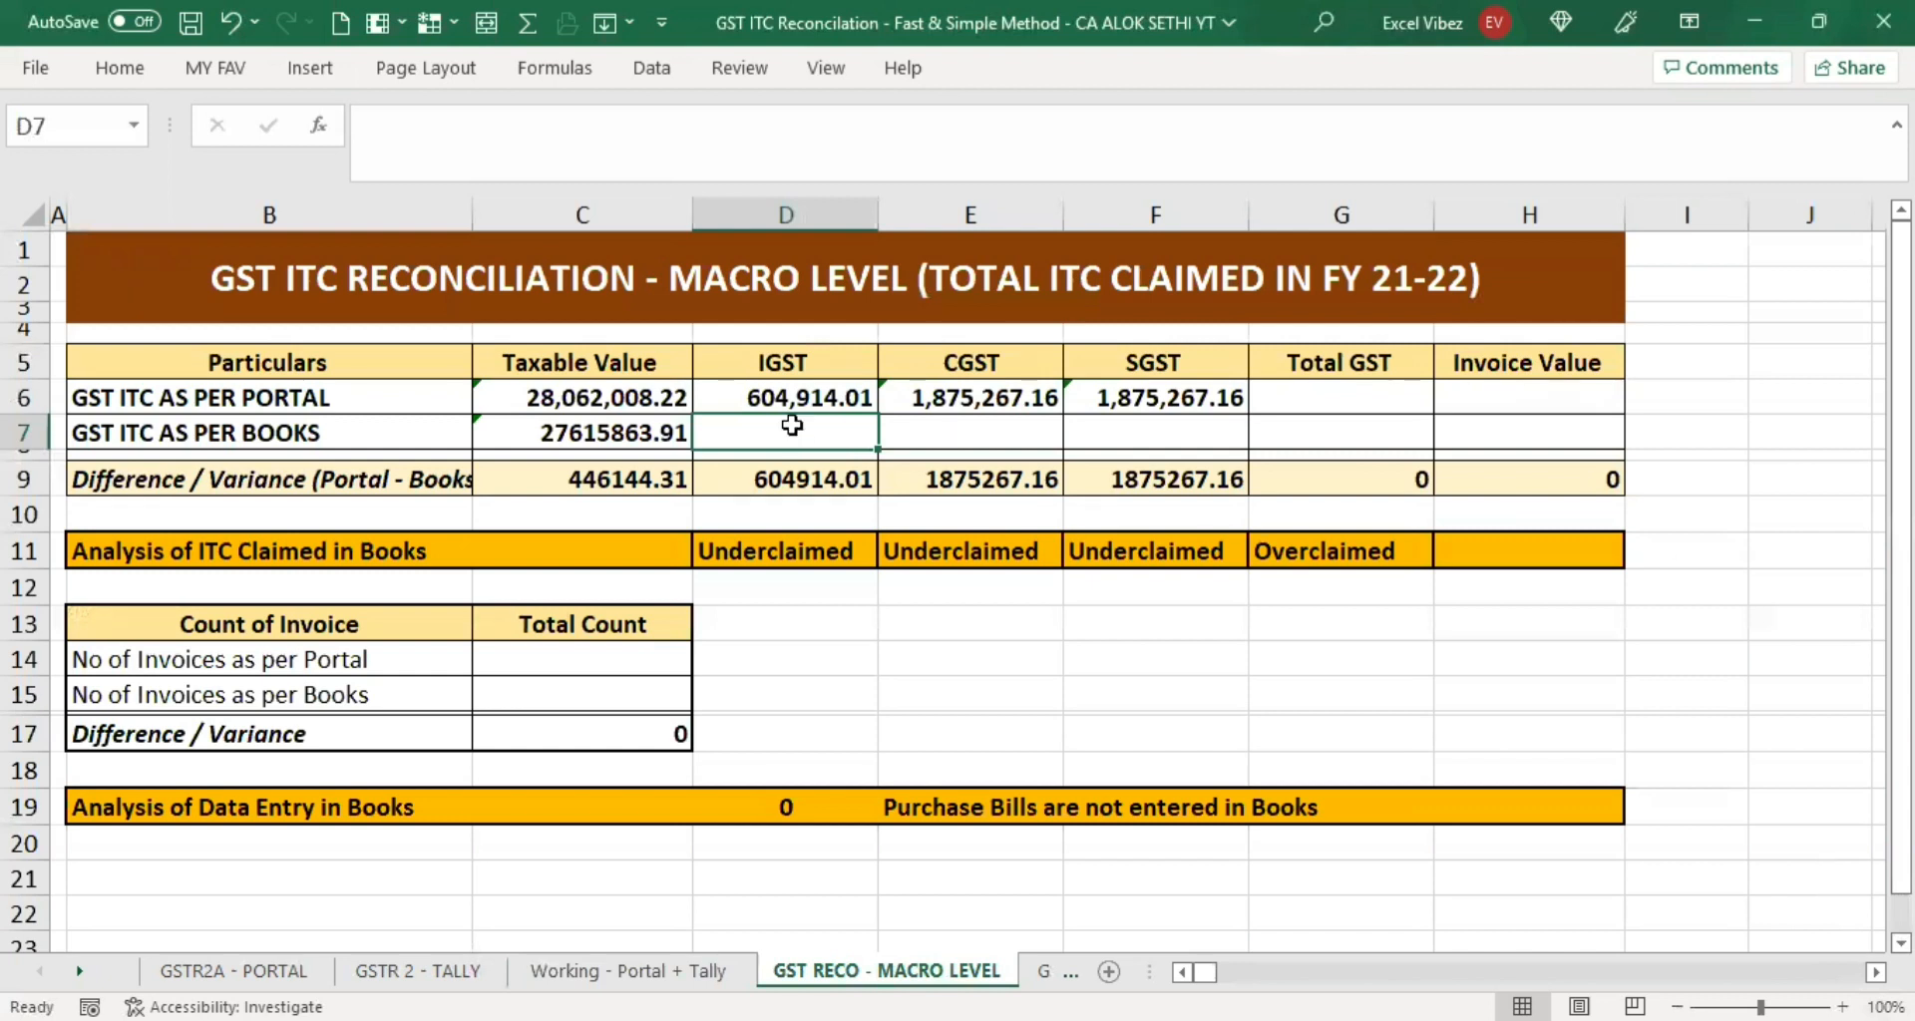
key(ctrl+s)
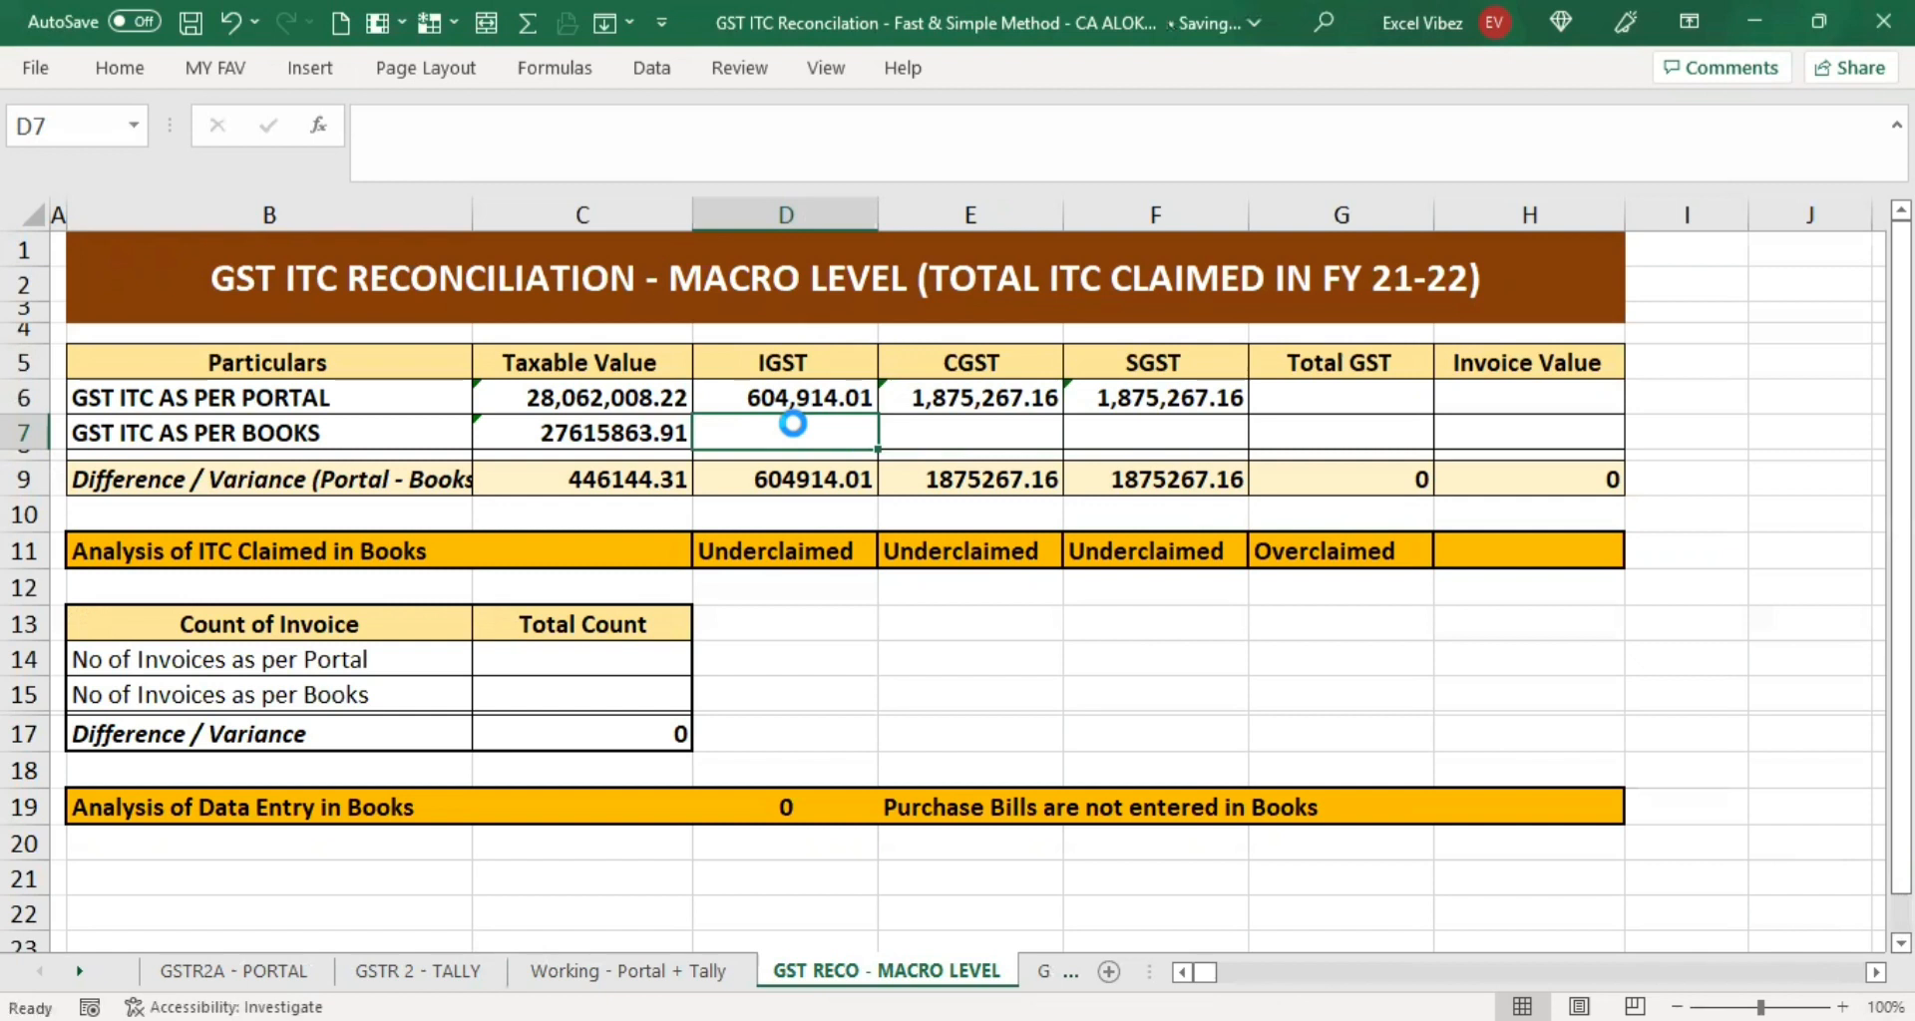
key(ctrl+v)
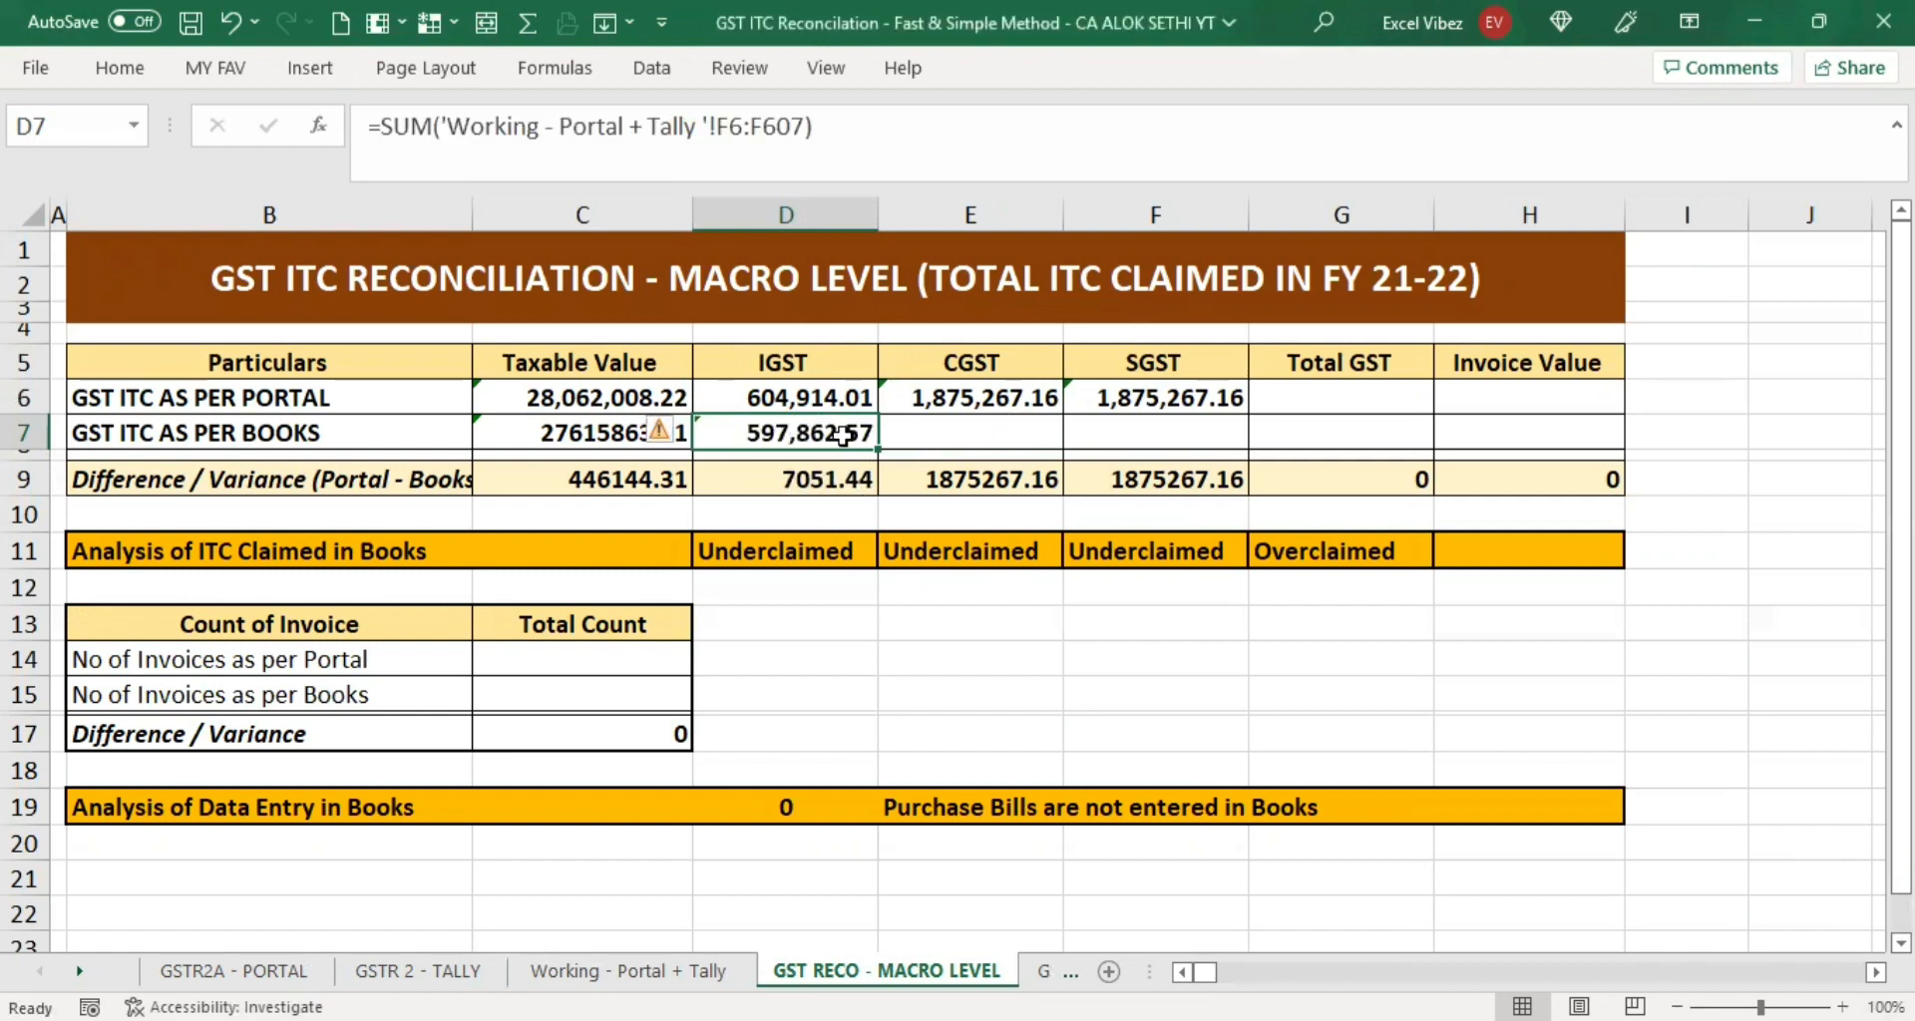
key(ctrl+r)
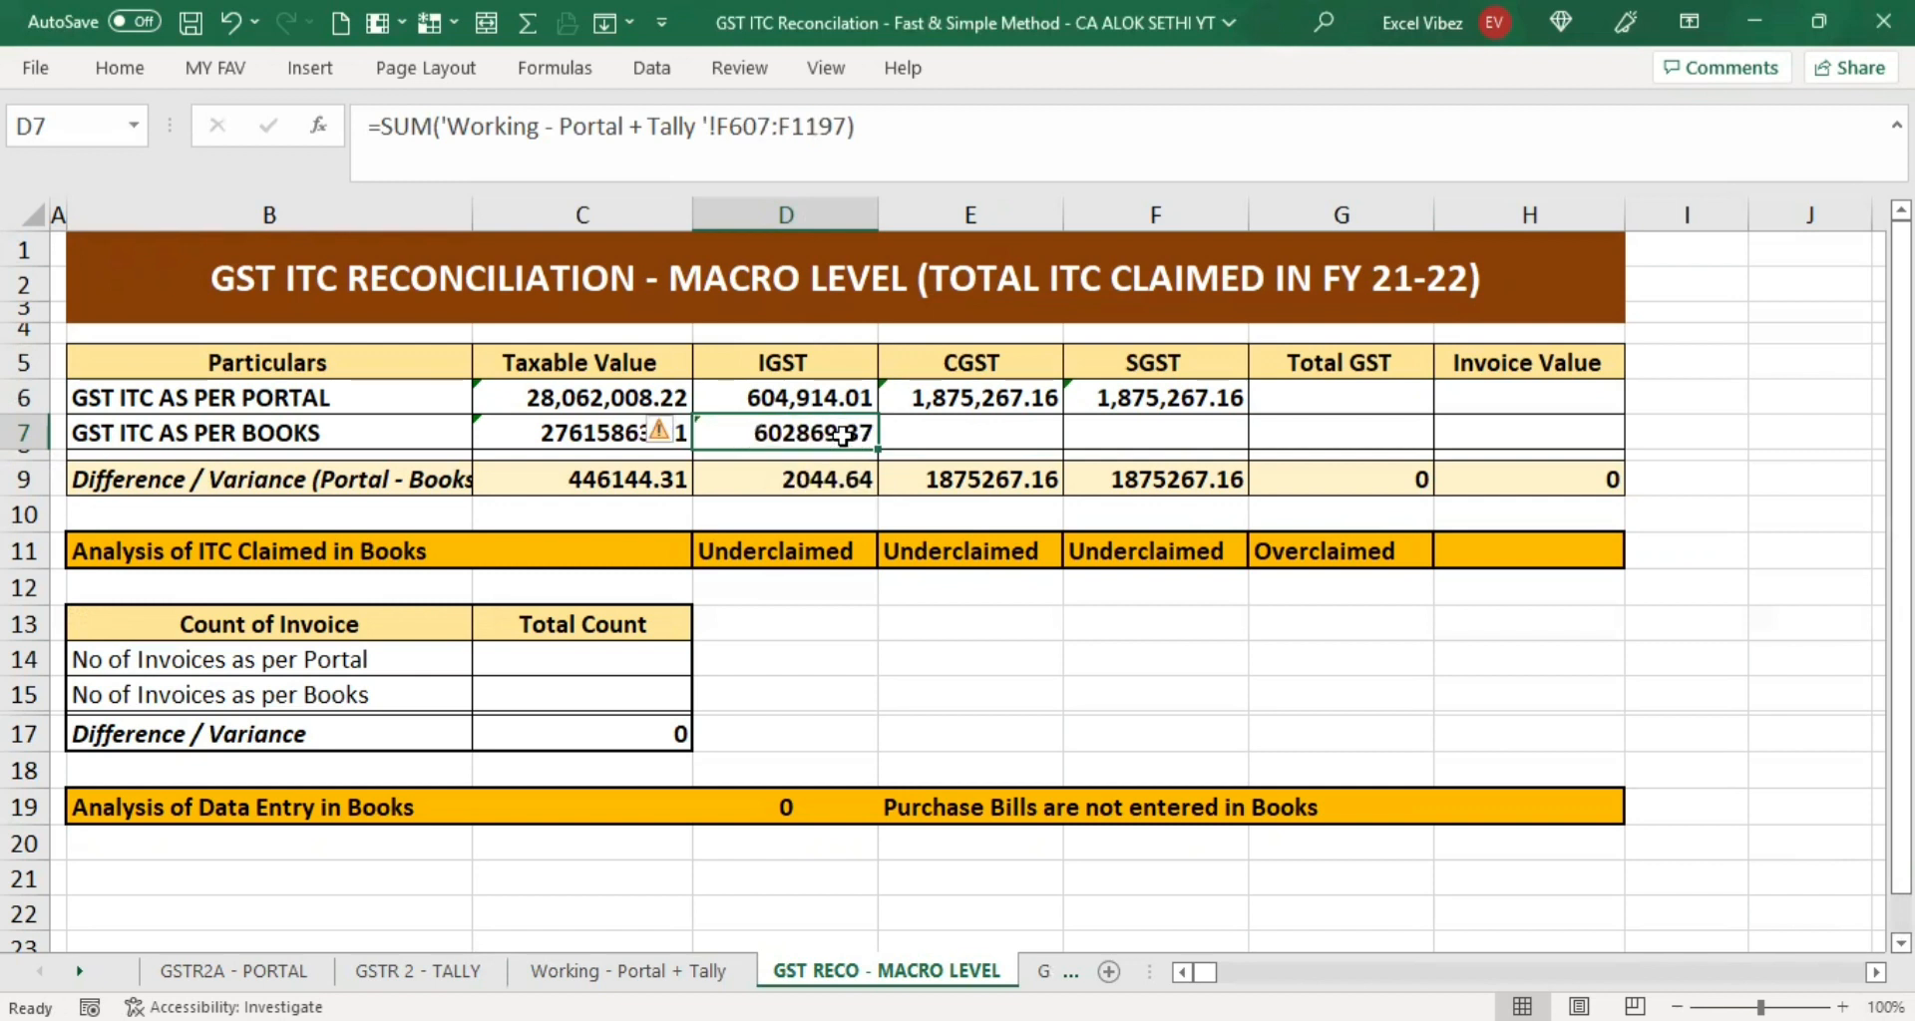
click(947, 431)
key(shift+Left)
key(ctrl+r)
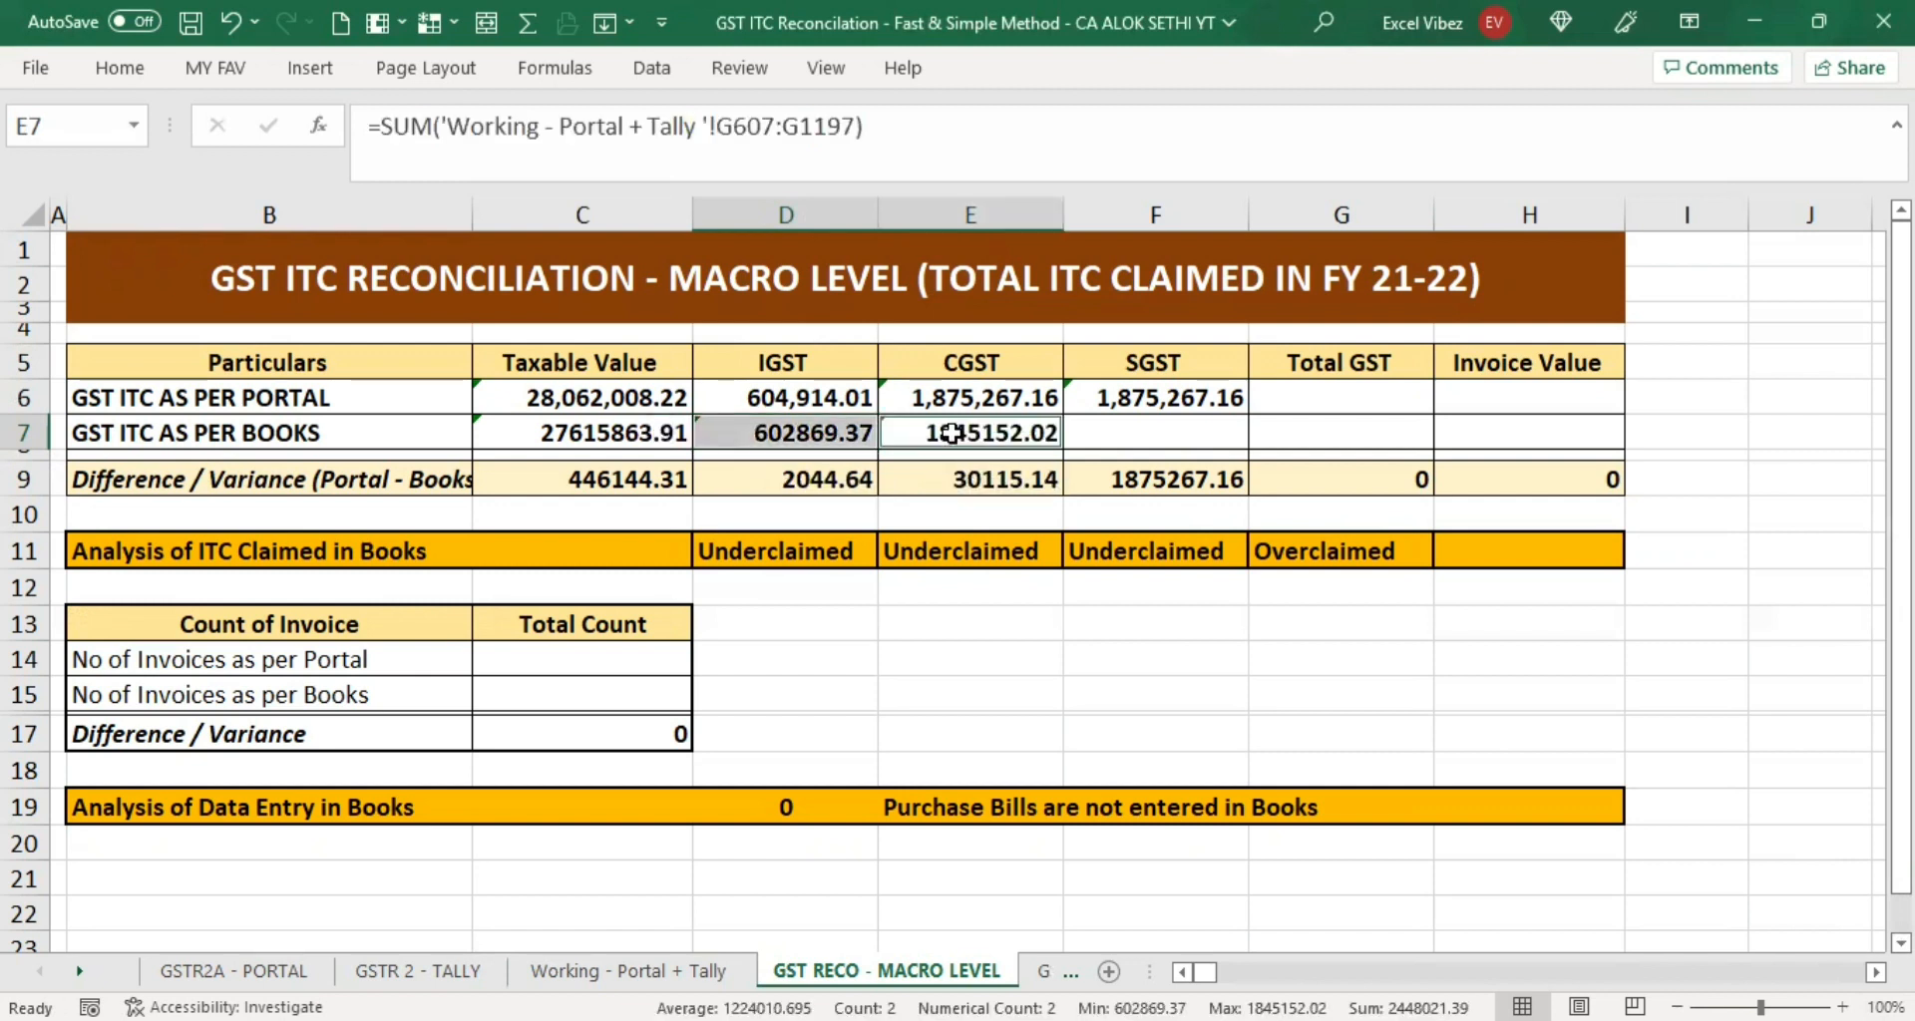
click(1086, 444)
key(ctrl+r)
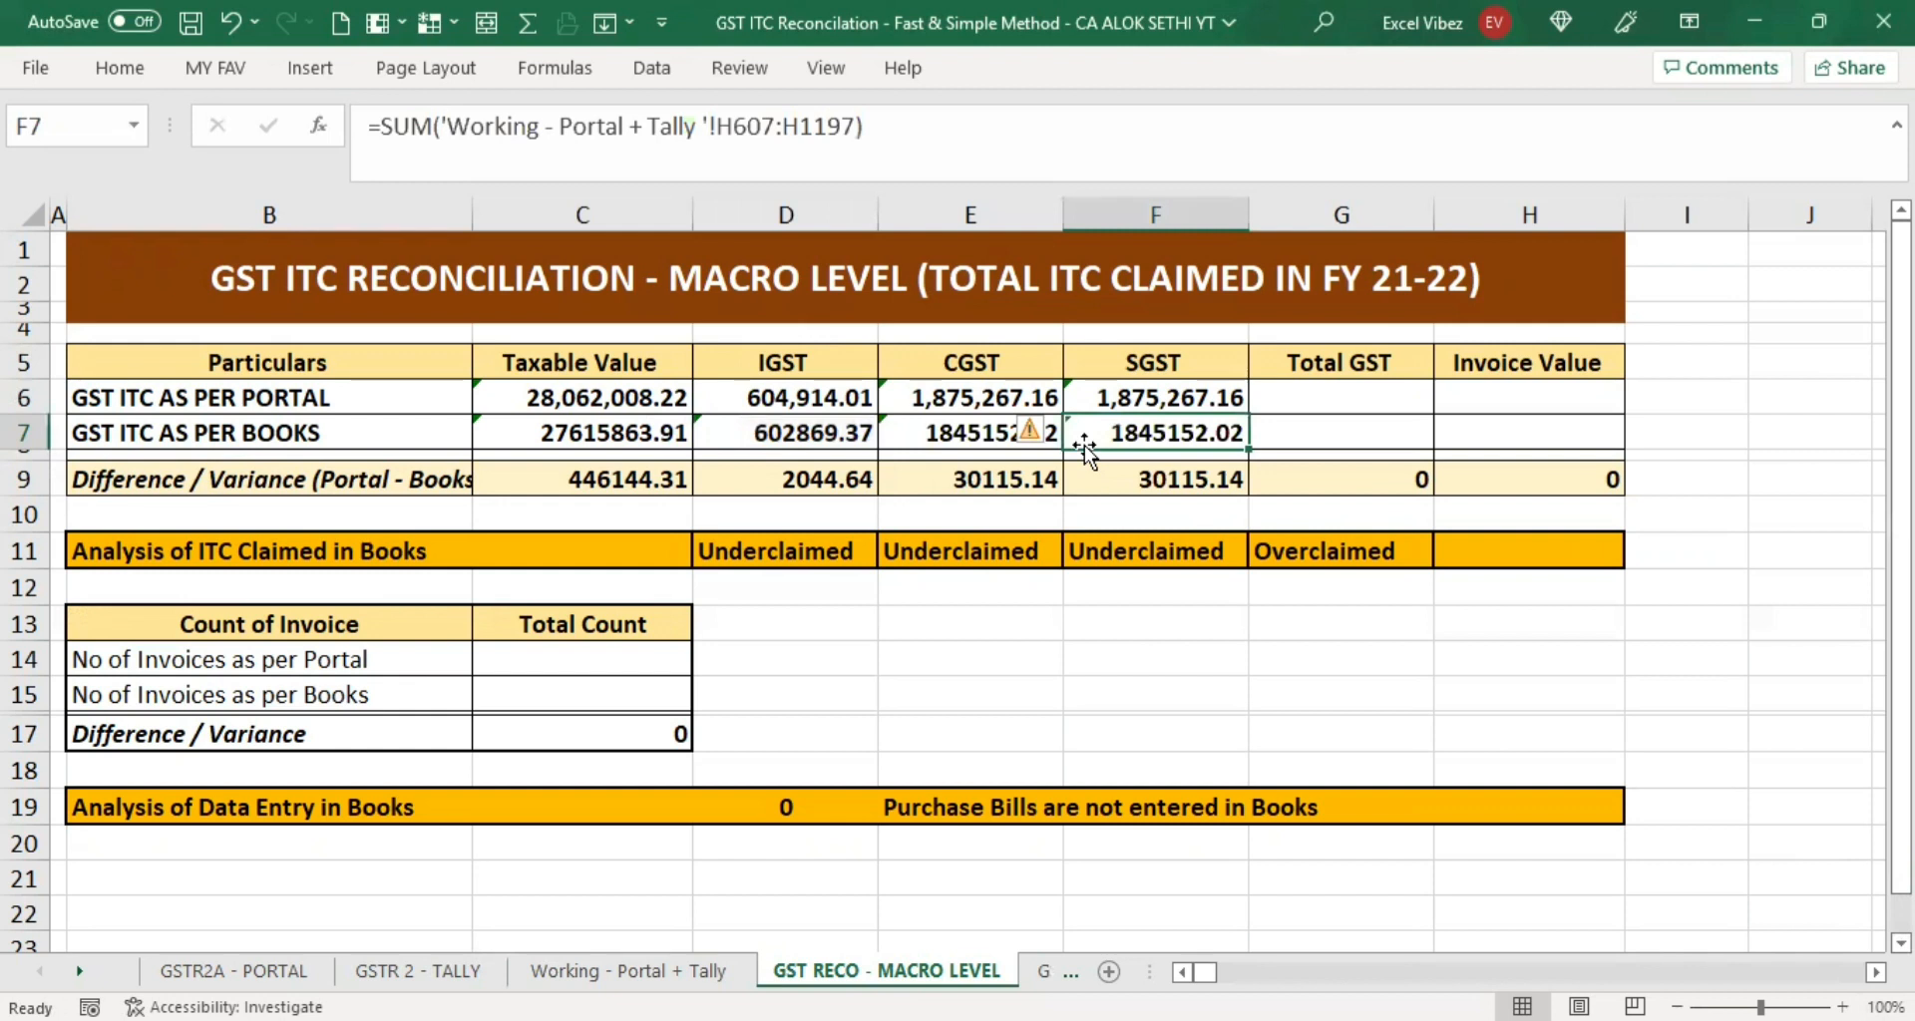
Enter the formula +F6+E6+D6 in G6 to calculate the portal's Total GST.
key(Right)
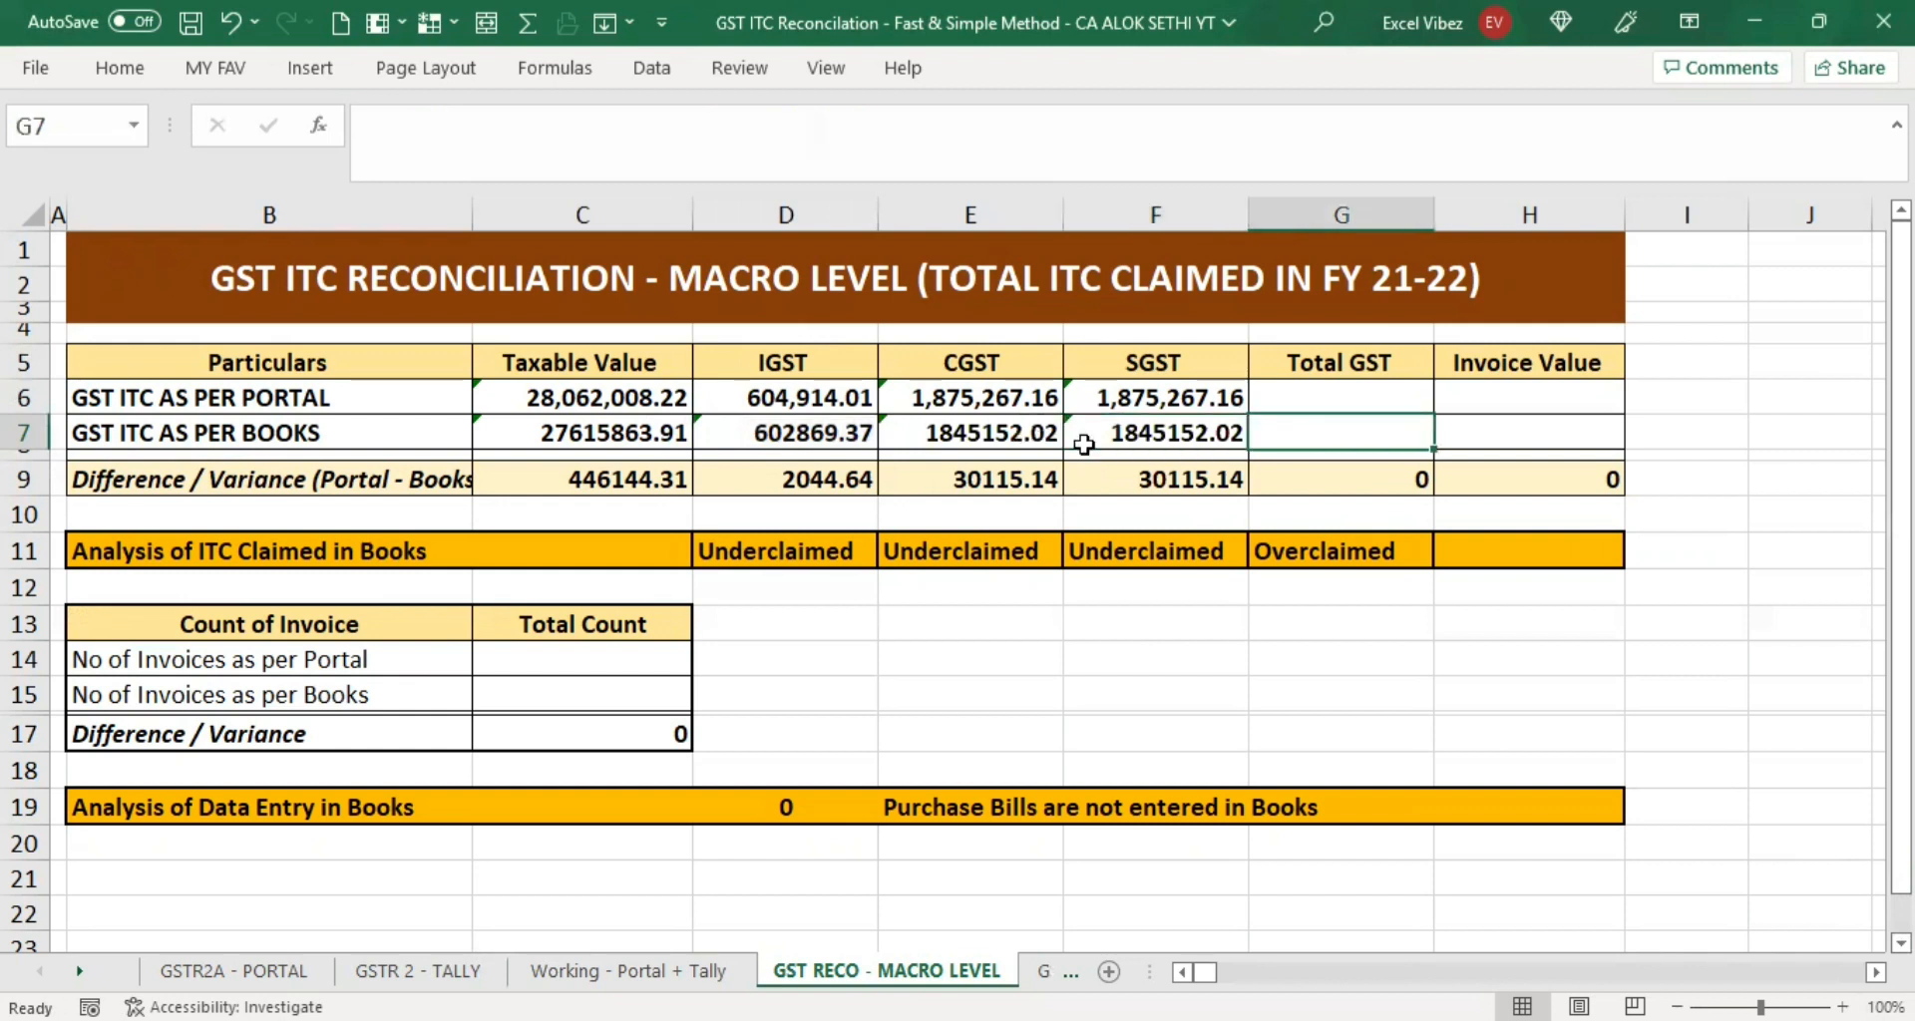
key(Up)
text(+)
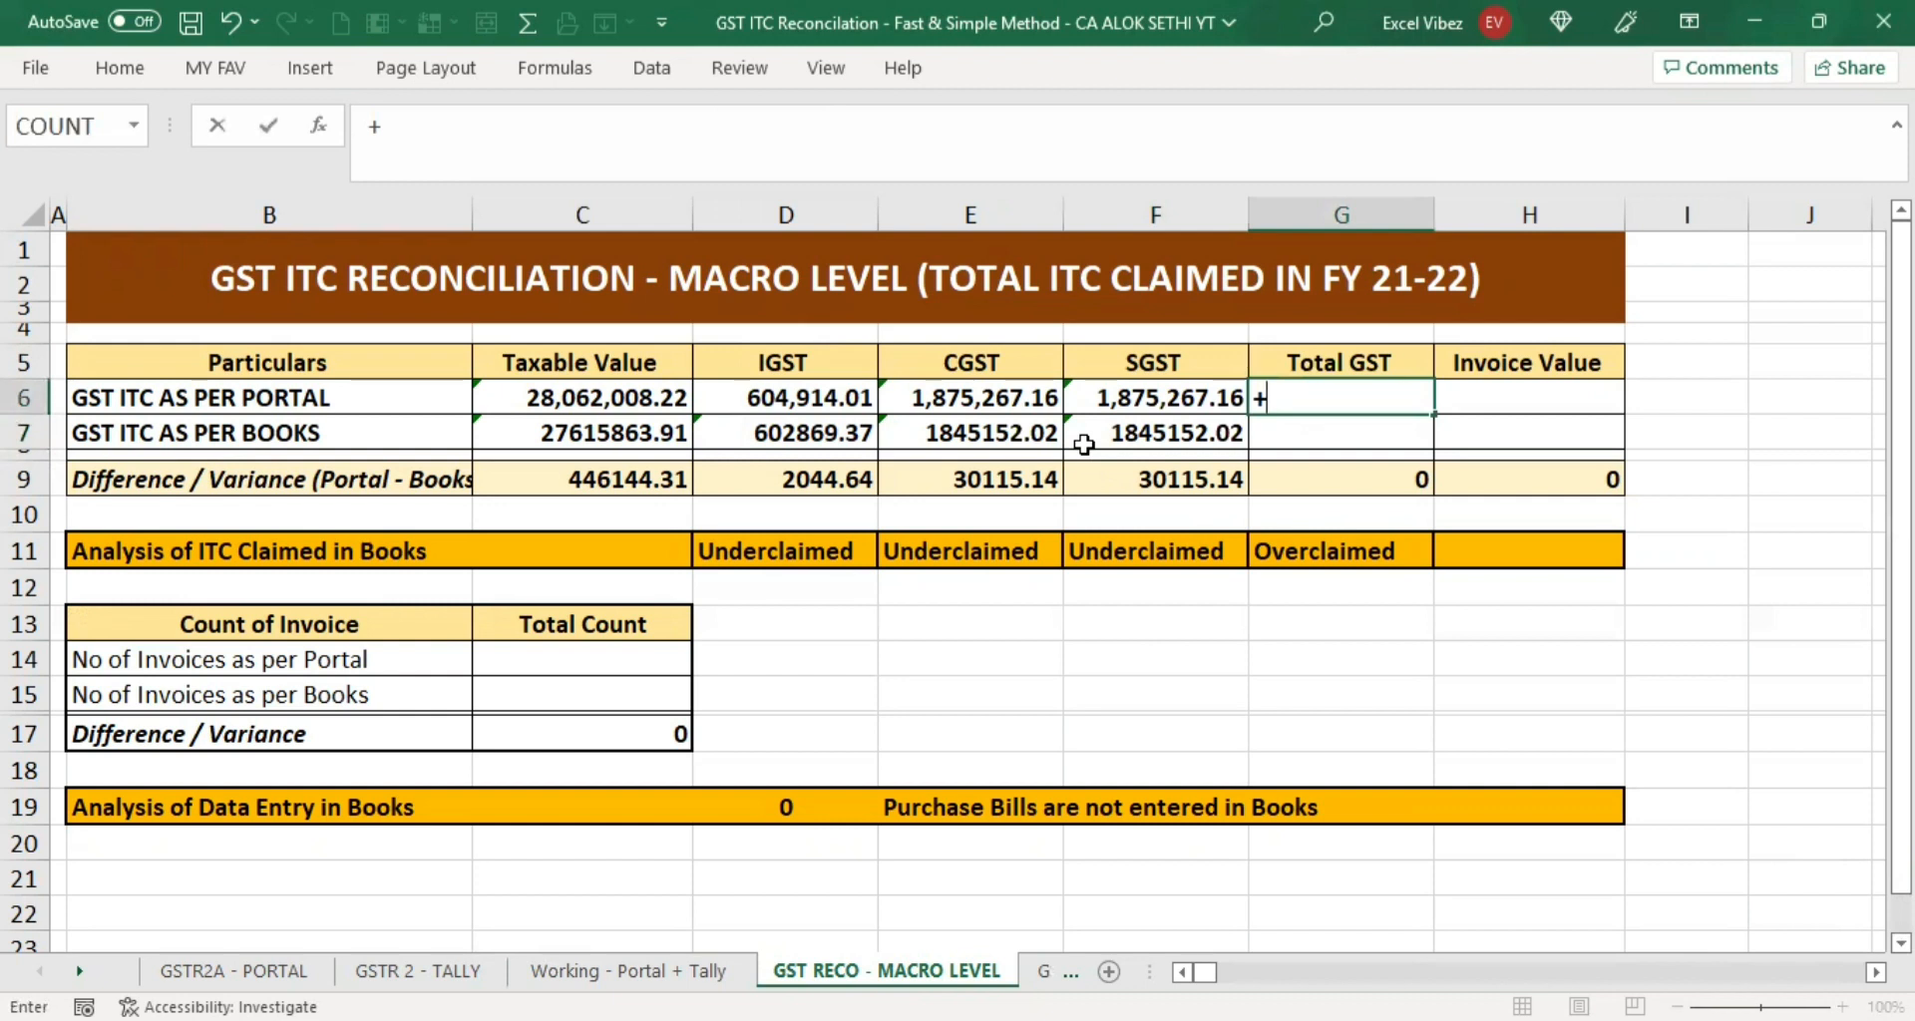
key(Left)
text(+)
key(Left)
key(Left)
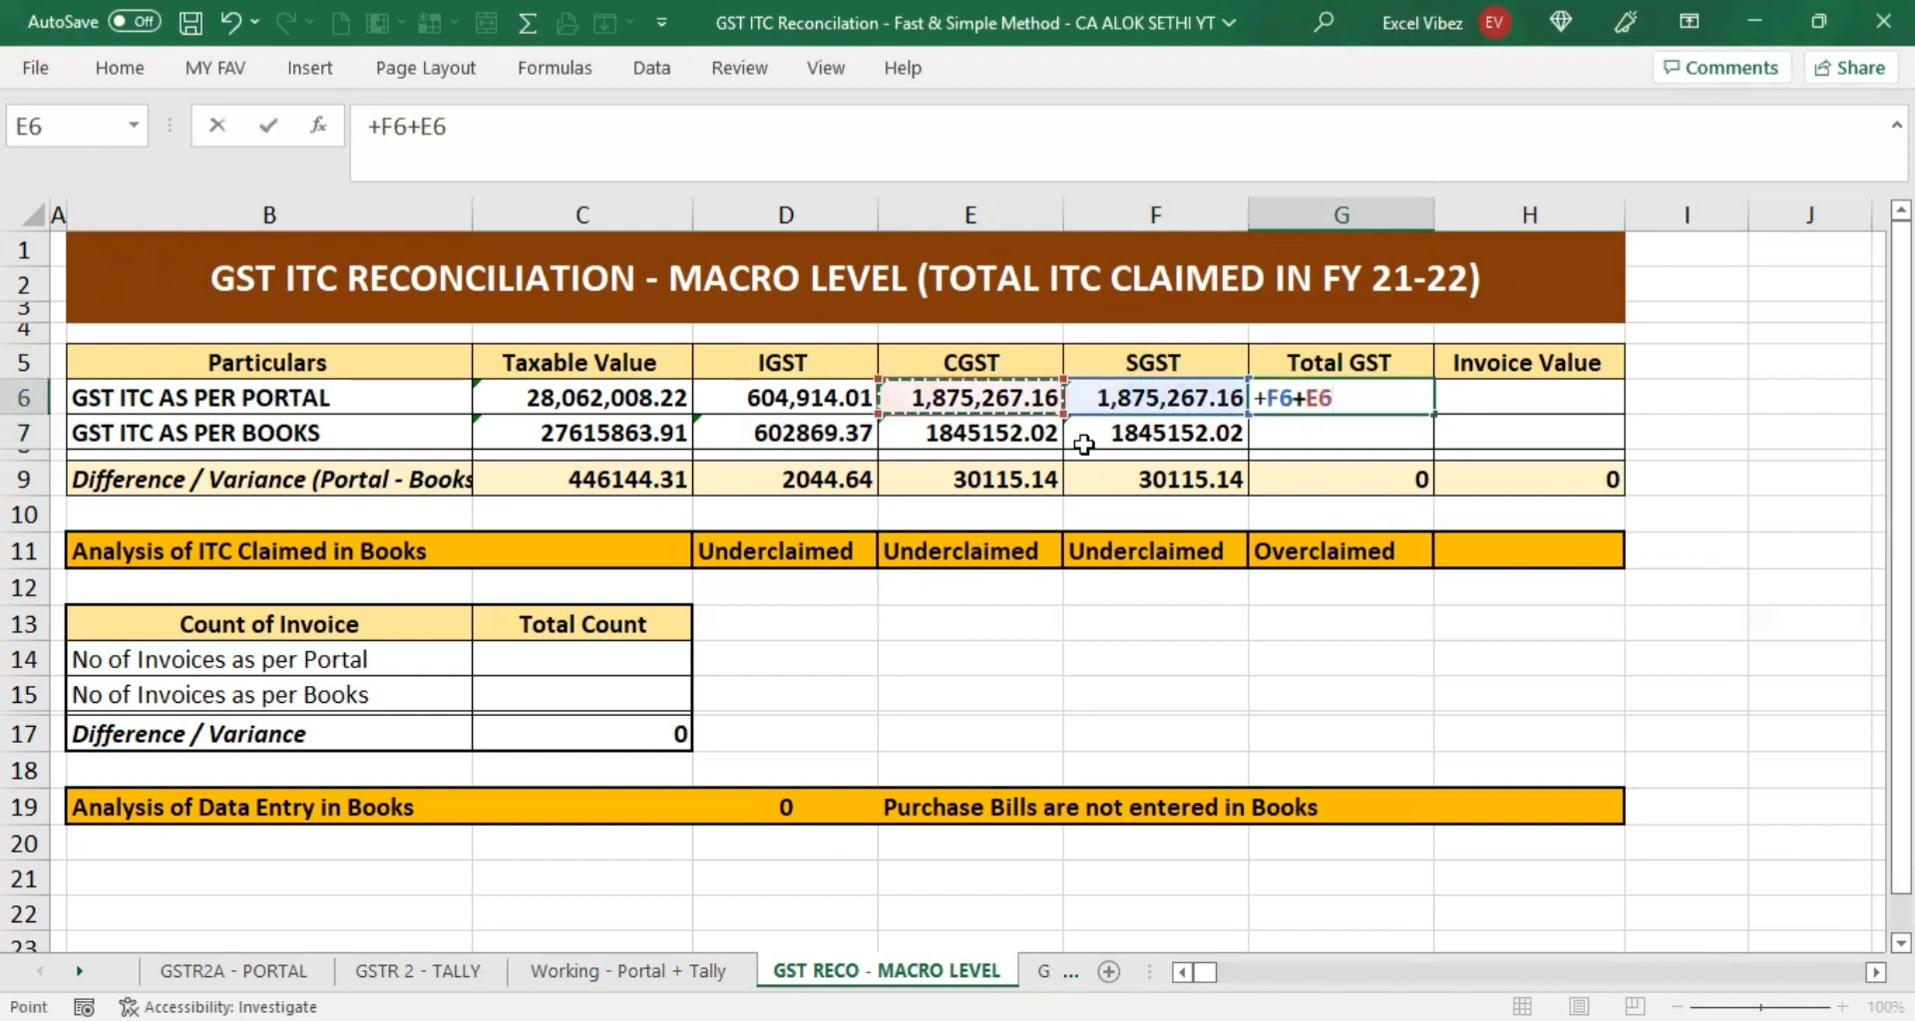
text(+)
key(Left)
key(Left)
key(Left)
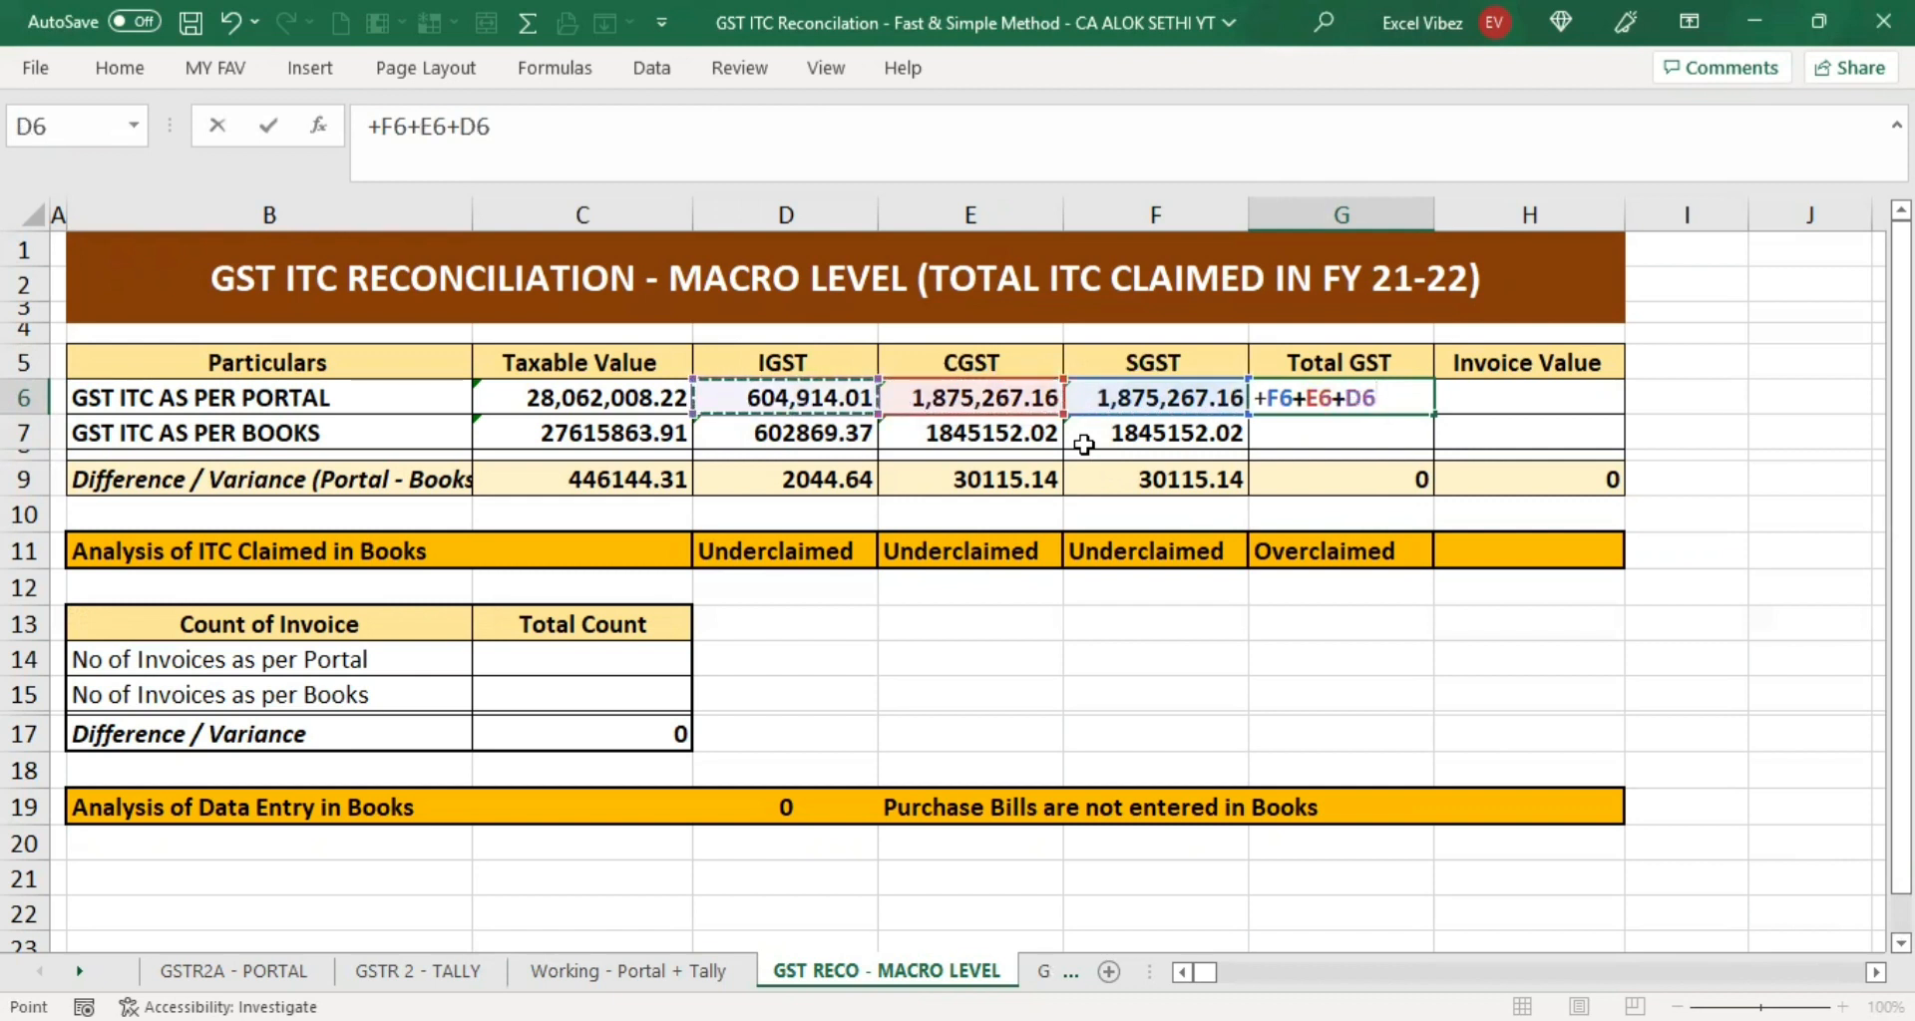
key(Tab)
Fill the Total GST formula from G6 down into the books row at G7.
key(Down)
key(Left)
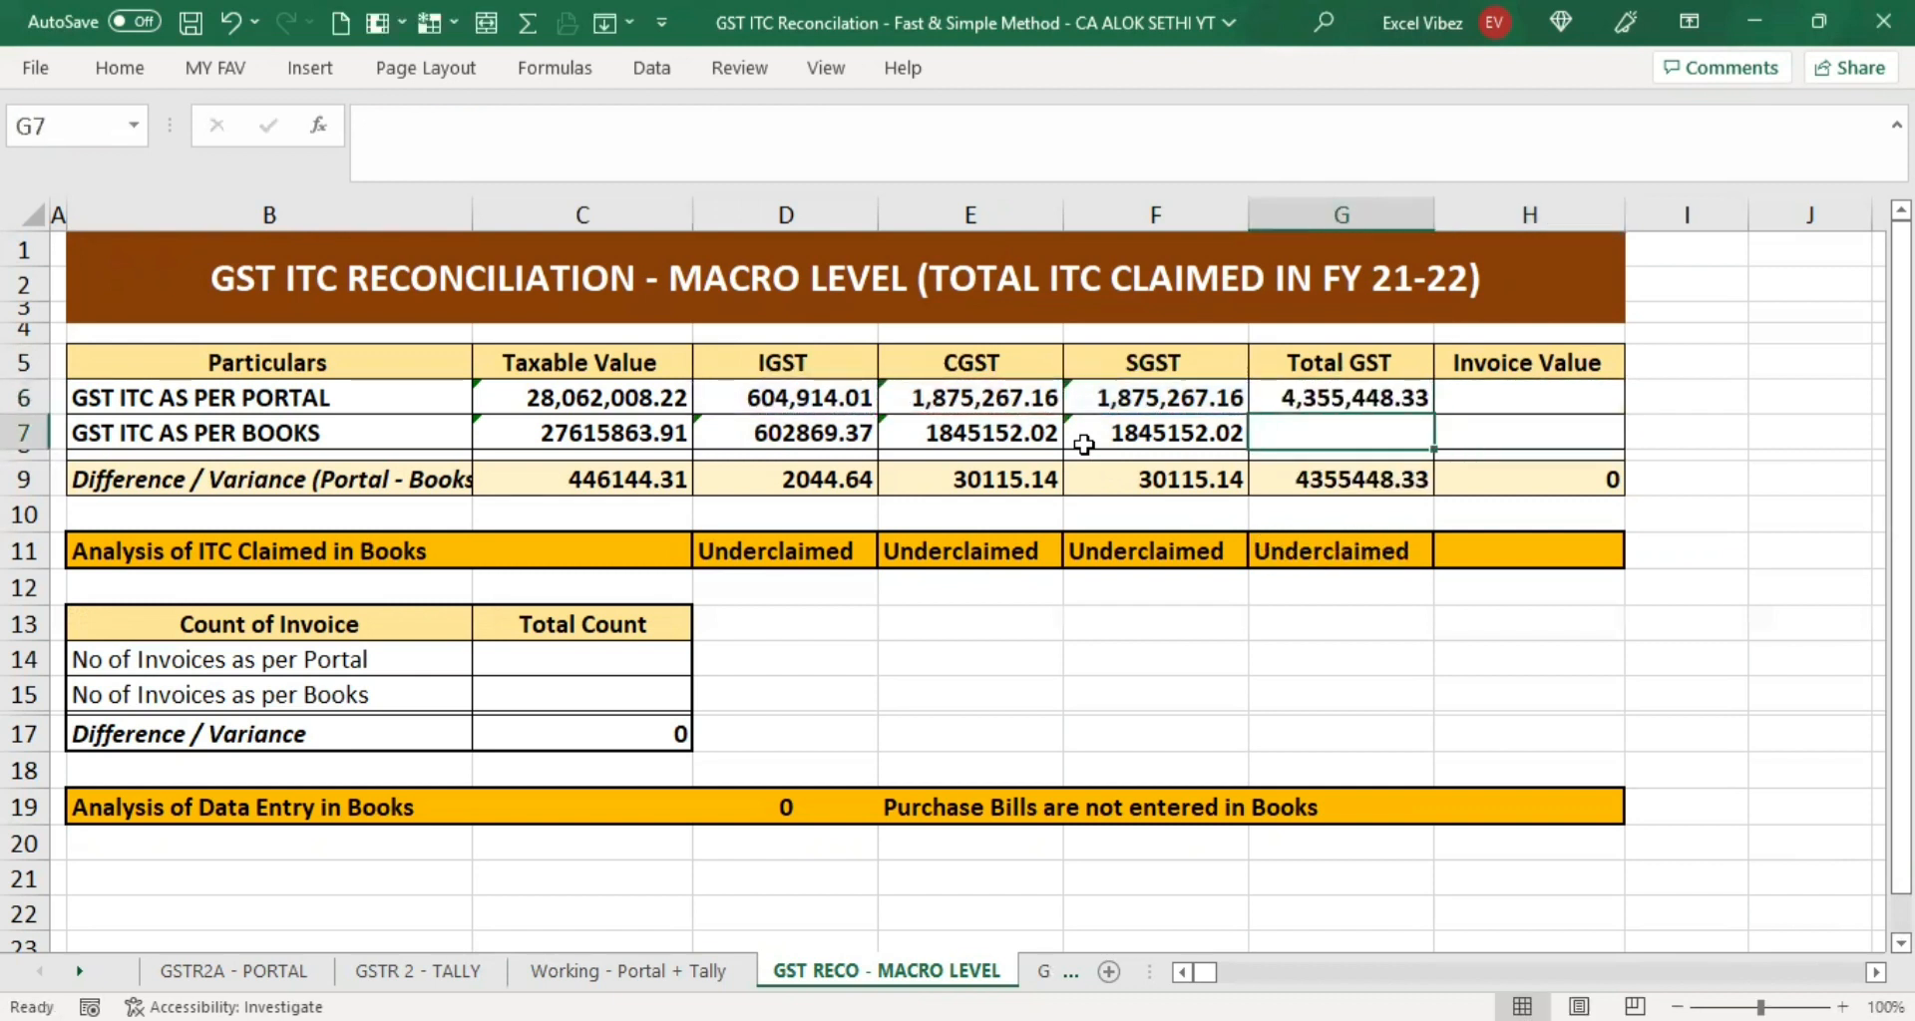
key(ctrl+d)
Enter a formula in H6 adding Total GST G6 and taxable value C6 for the portal's Invoice Value.
key(Up)
key(Right)
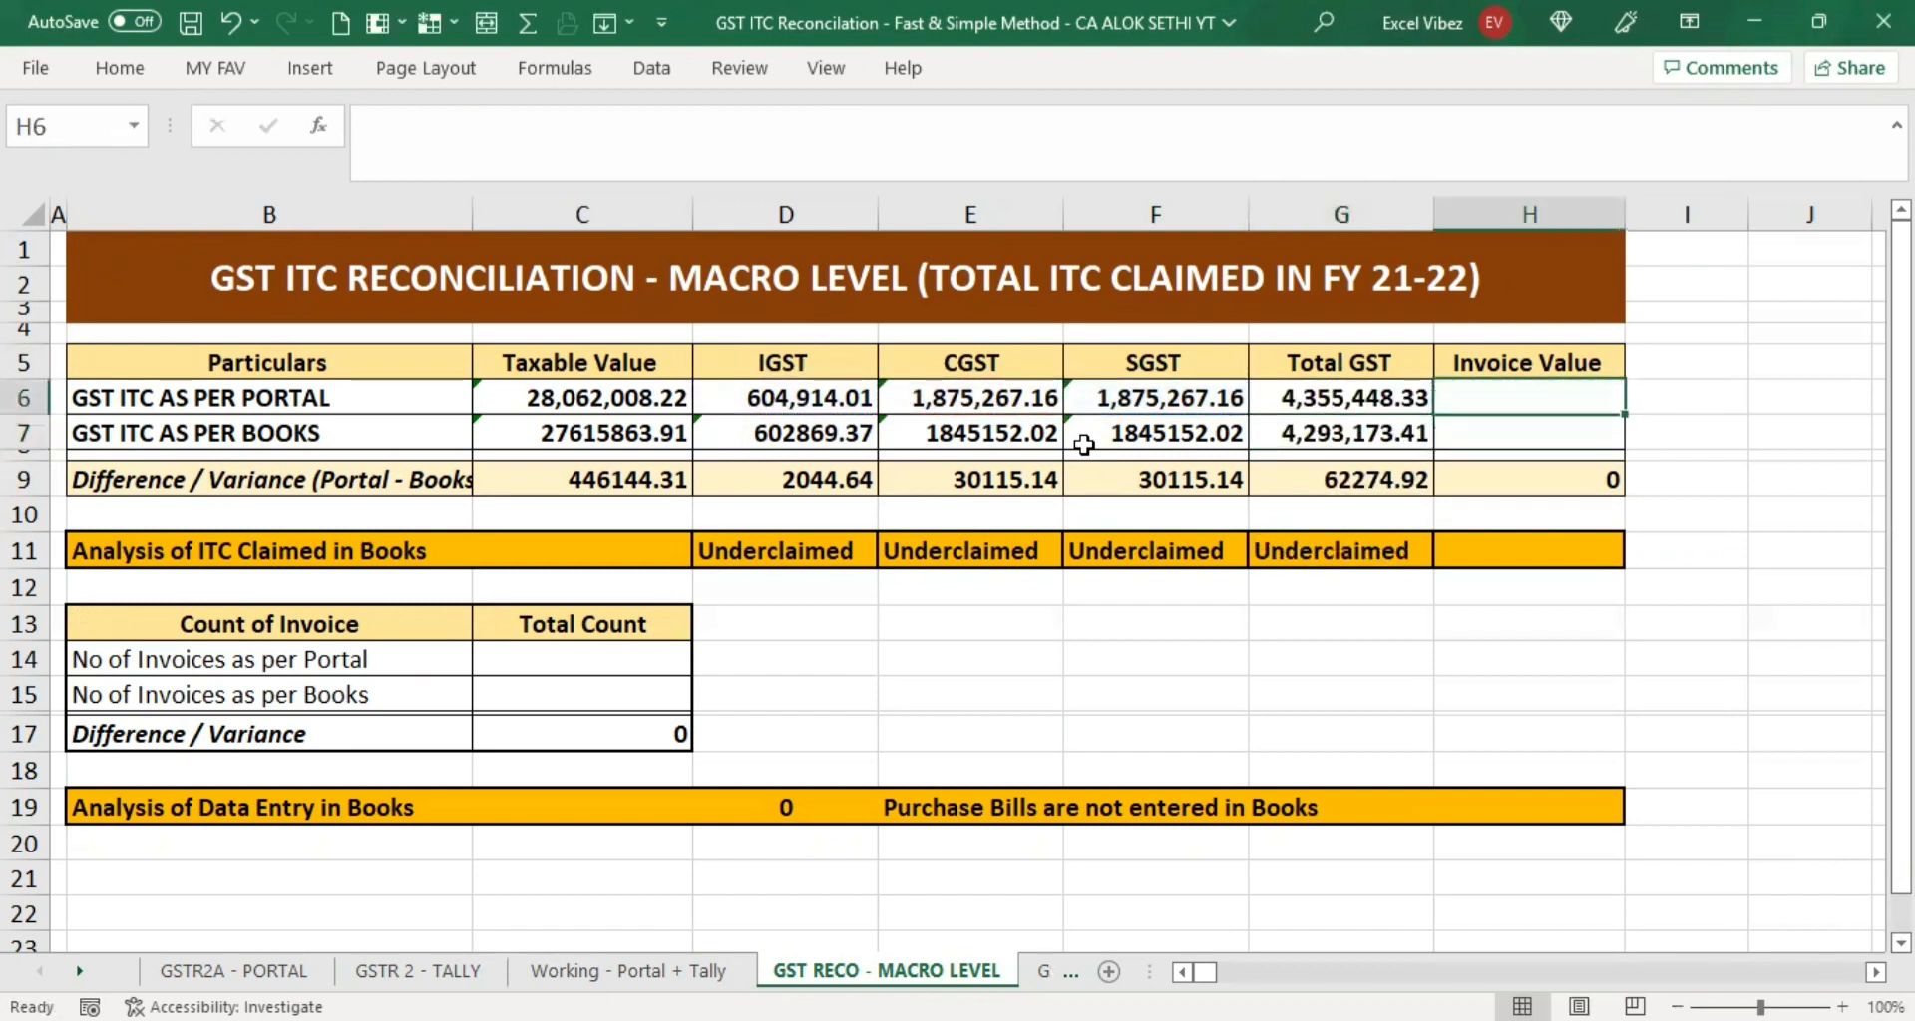
text(+)
key(Left)
text(+)
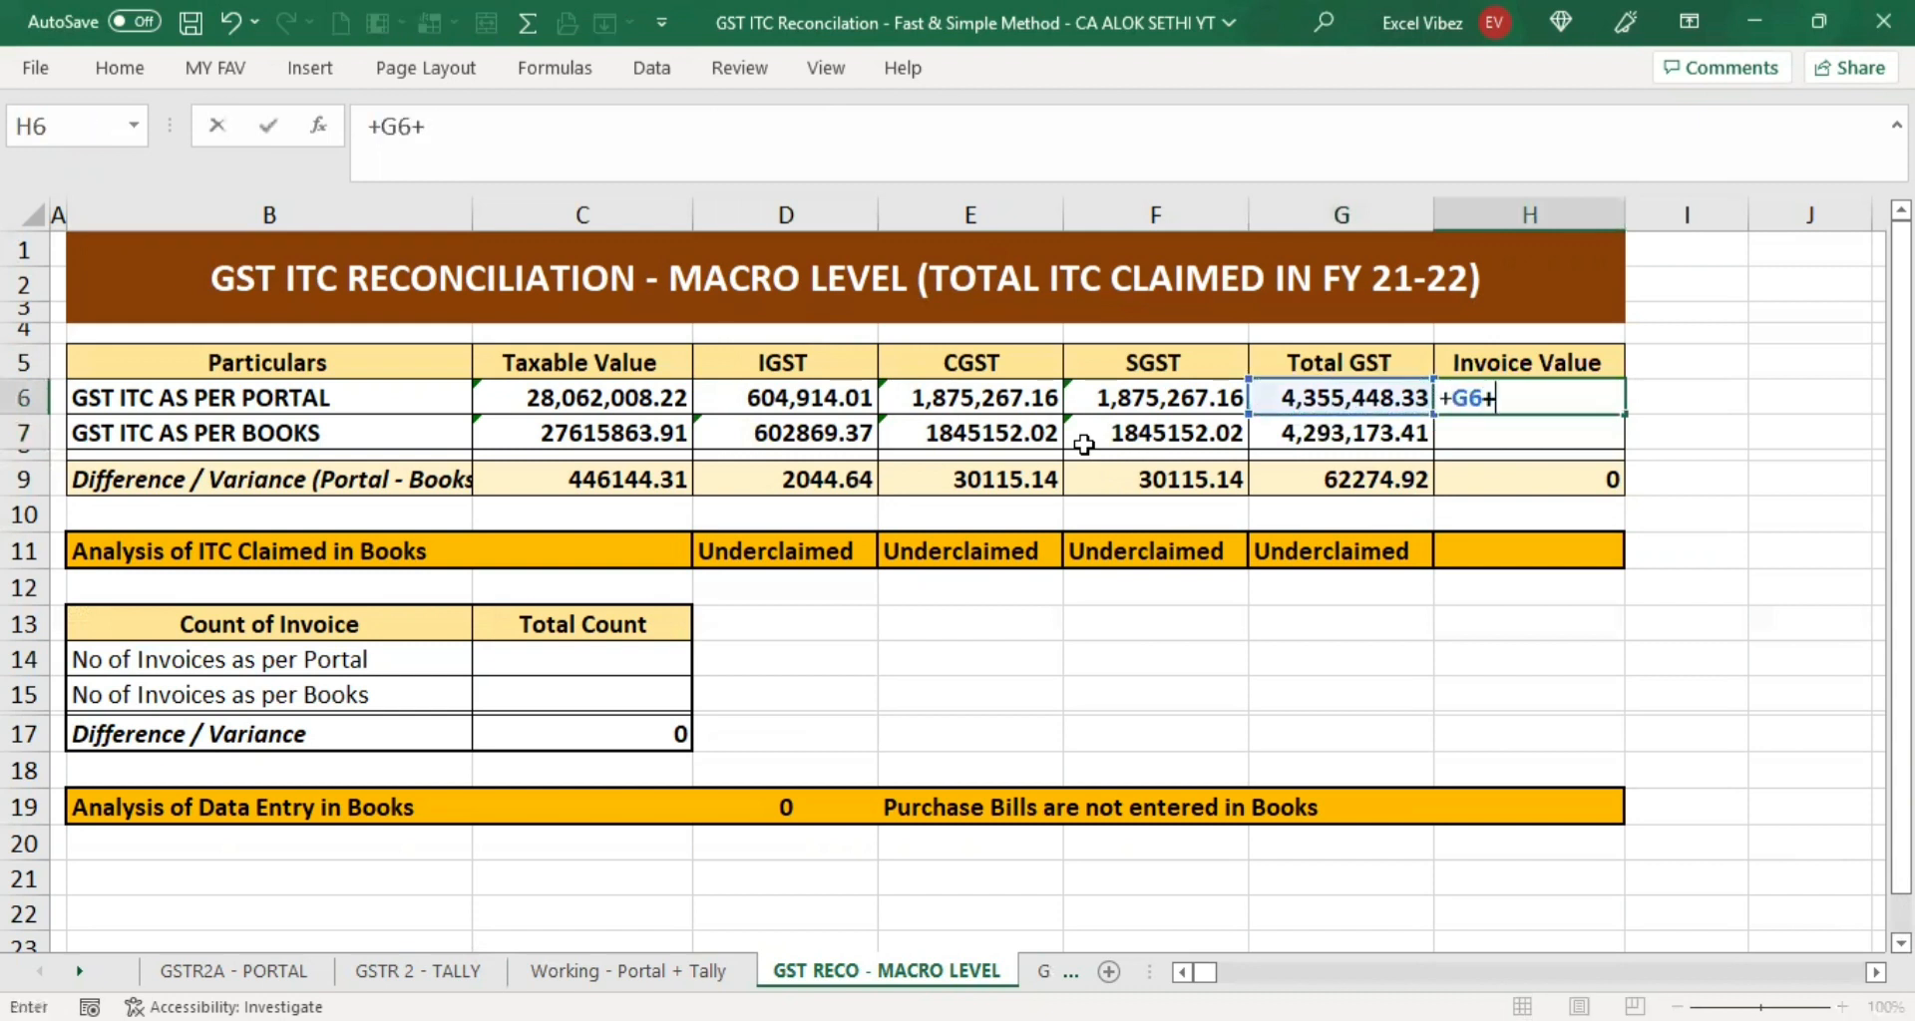
key(Left)
key(Left)
key(Left)
key(Left)
key(Left)
key(Tab)
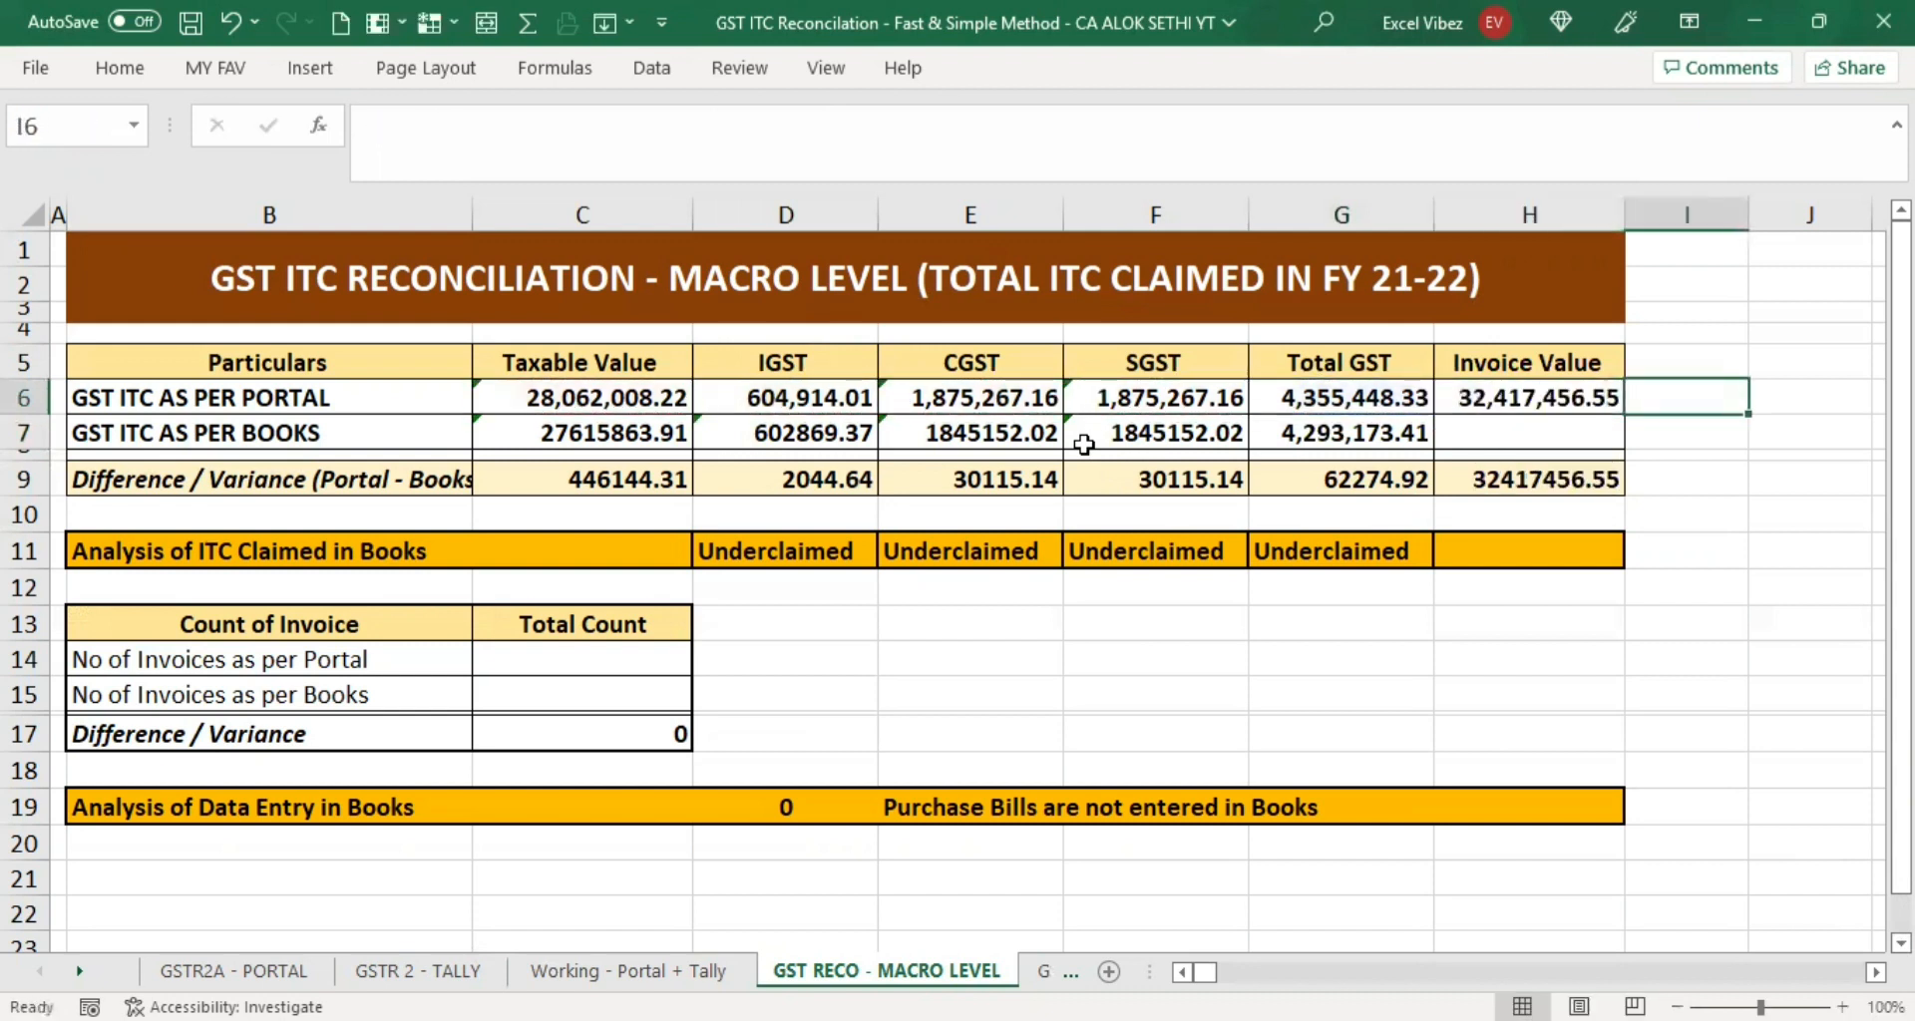
Enter the formula +G7+C7 in H7 to calculate the books' Invoice Value.
key(Right)
key(Down)
key(Down)
key(Left)
key(Left)
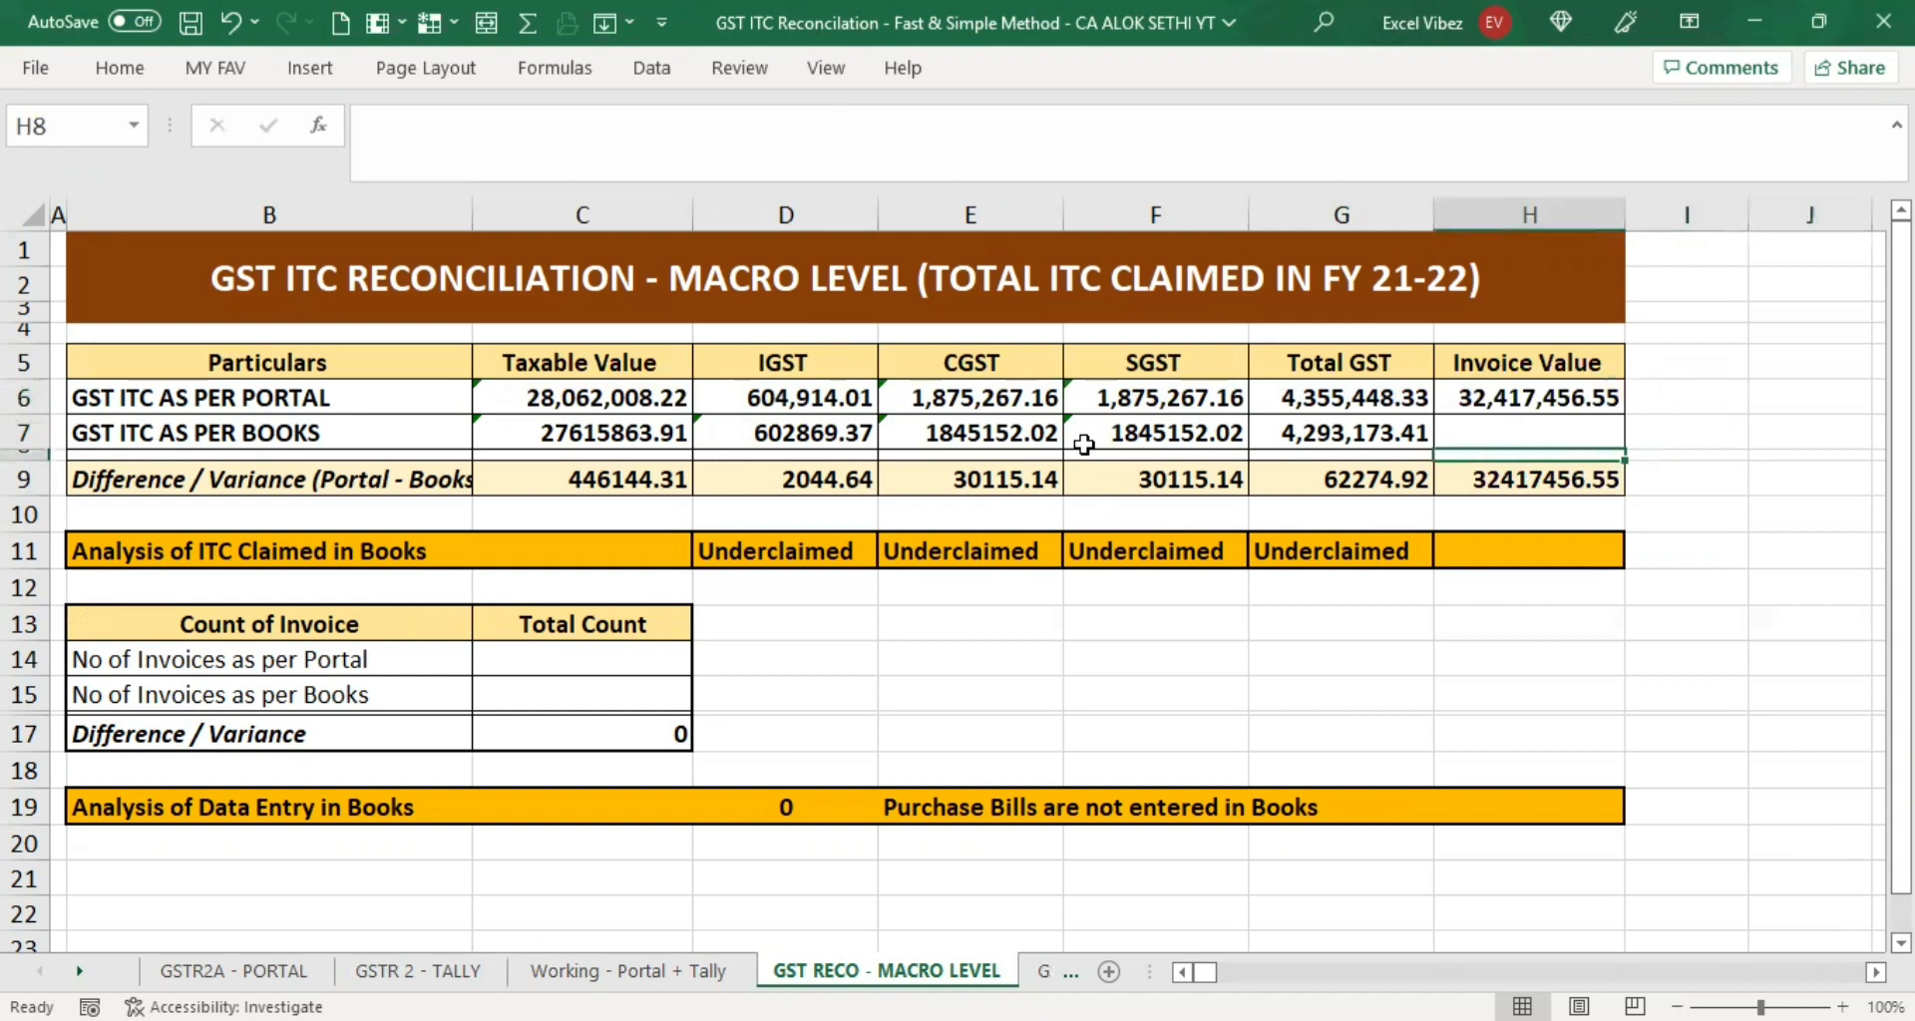
key(Up)
text(+)
key(Left)
key(Left)
key(Left)
key(Right)
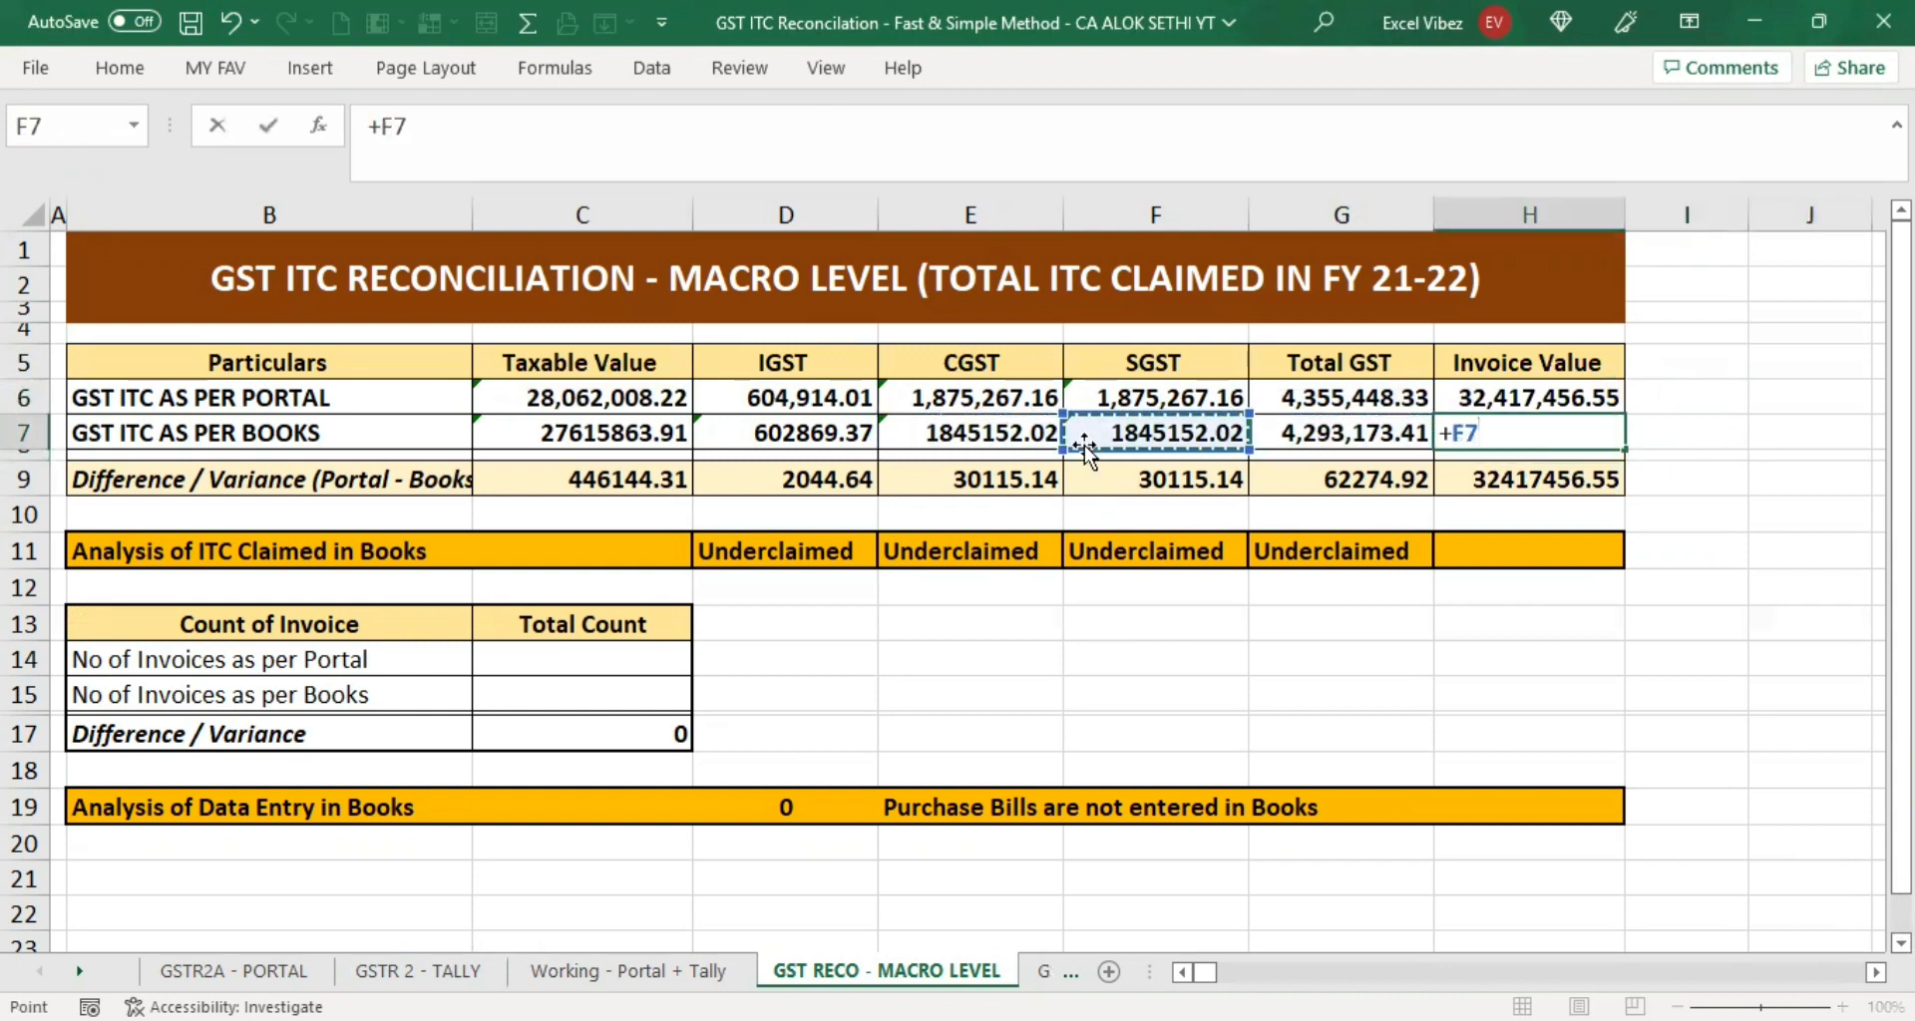
key(Right)
key(Right)
key(Left)
text(++)
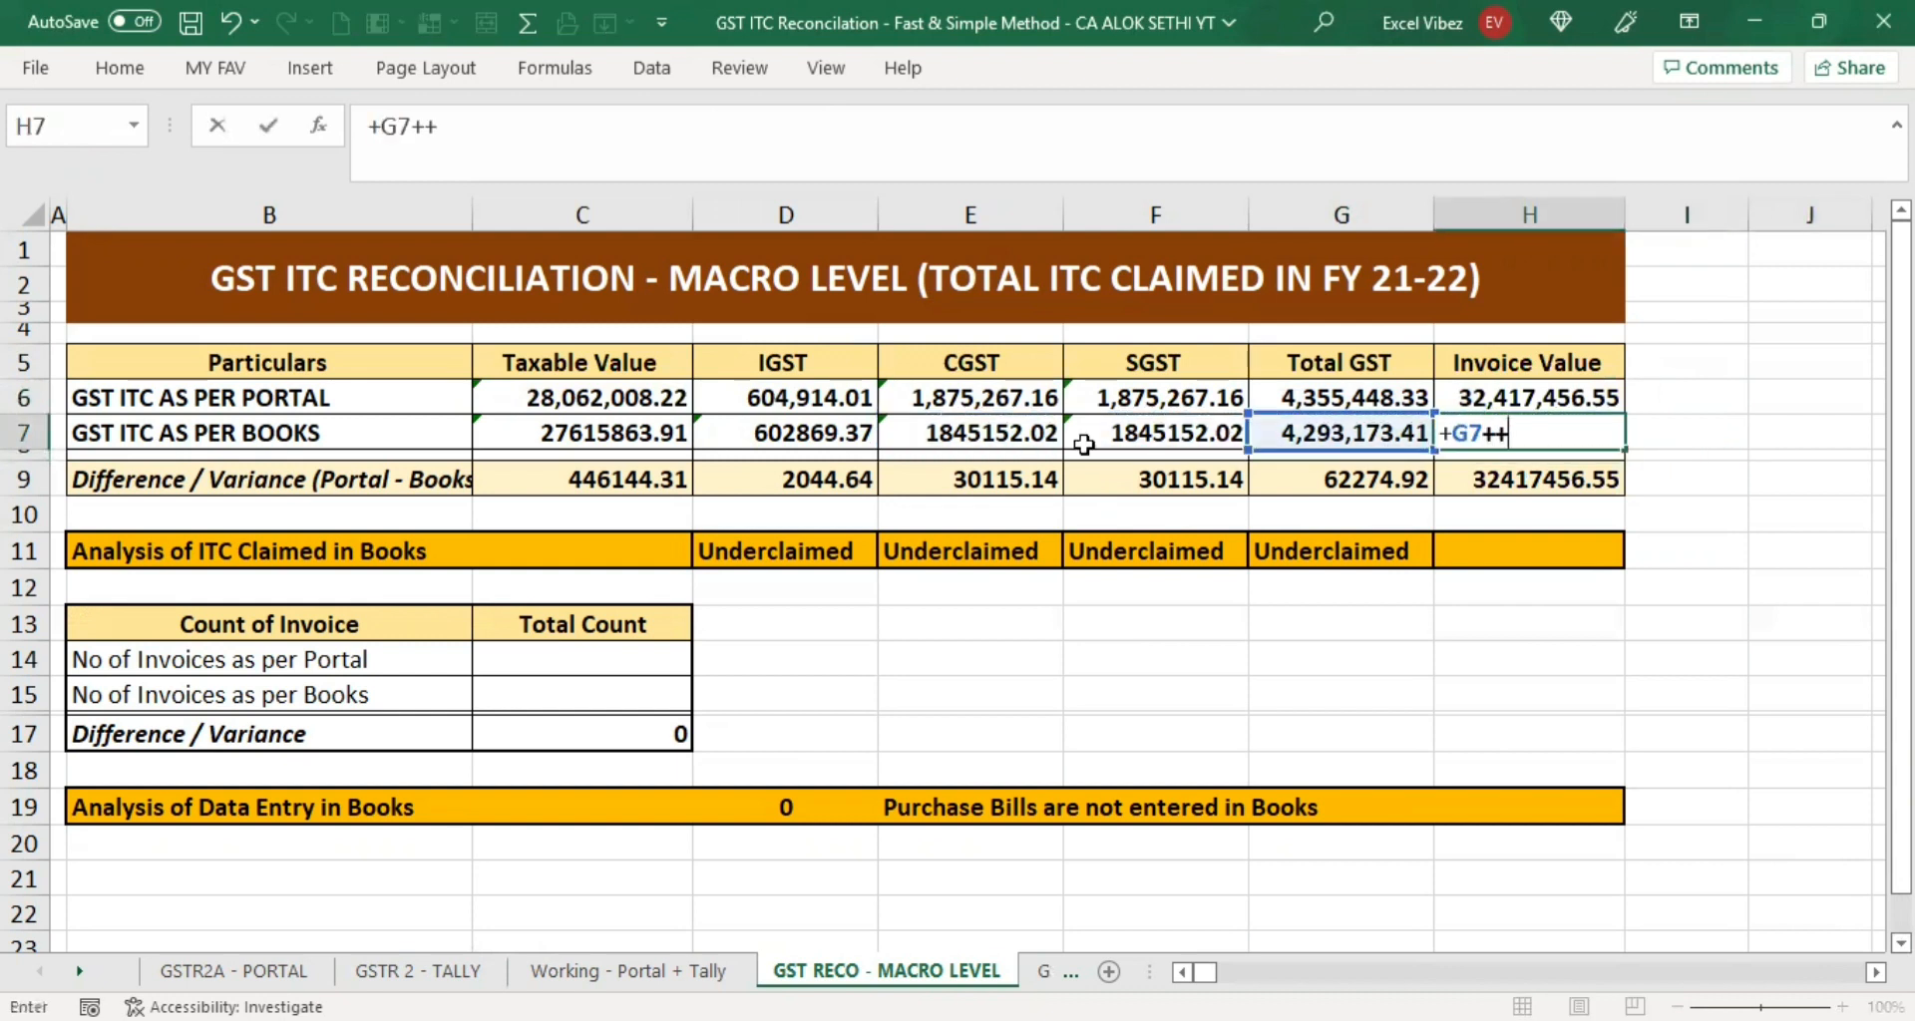
key(BackSpace)
key(Left)
key(Left)
key(Left)
key(Left)
key(Left)
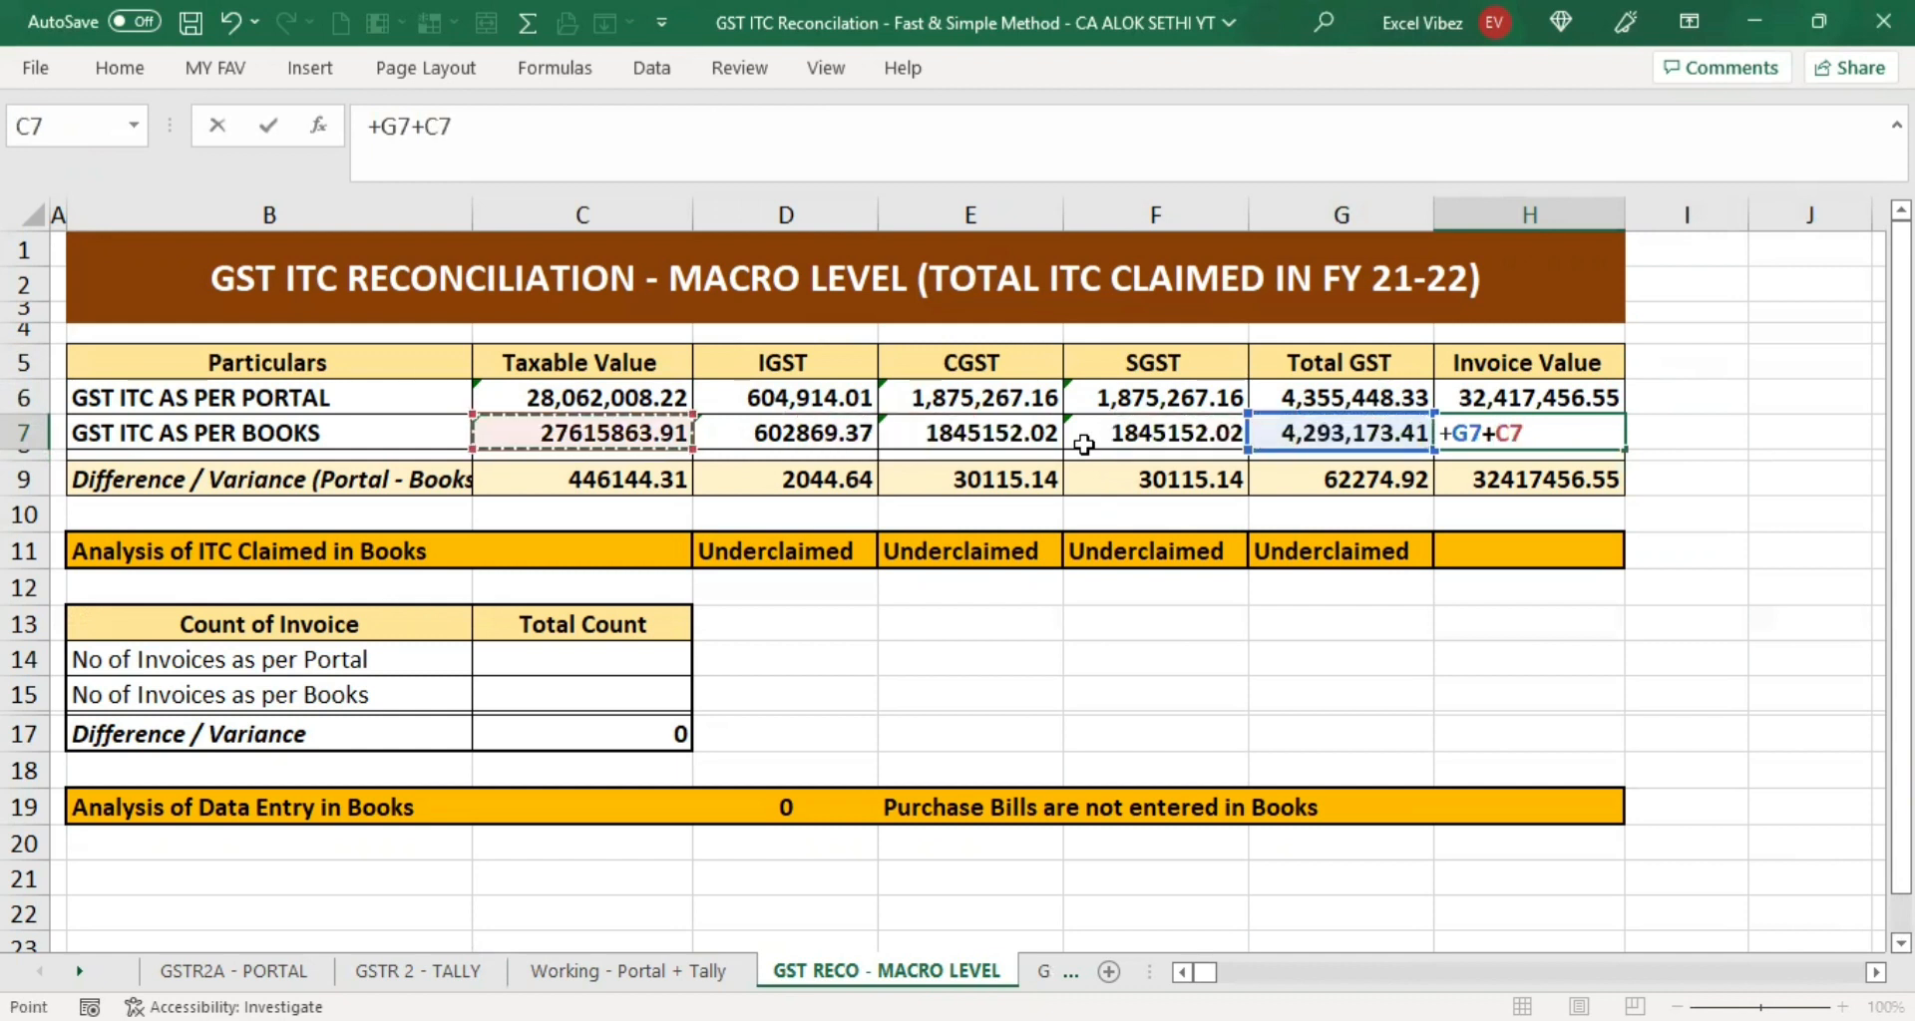
key(Tab)
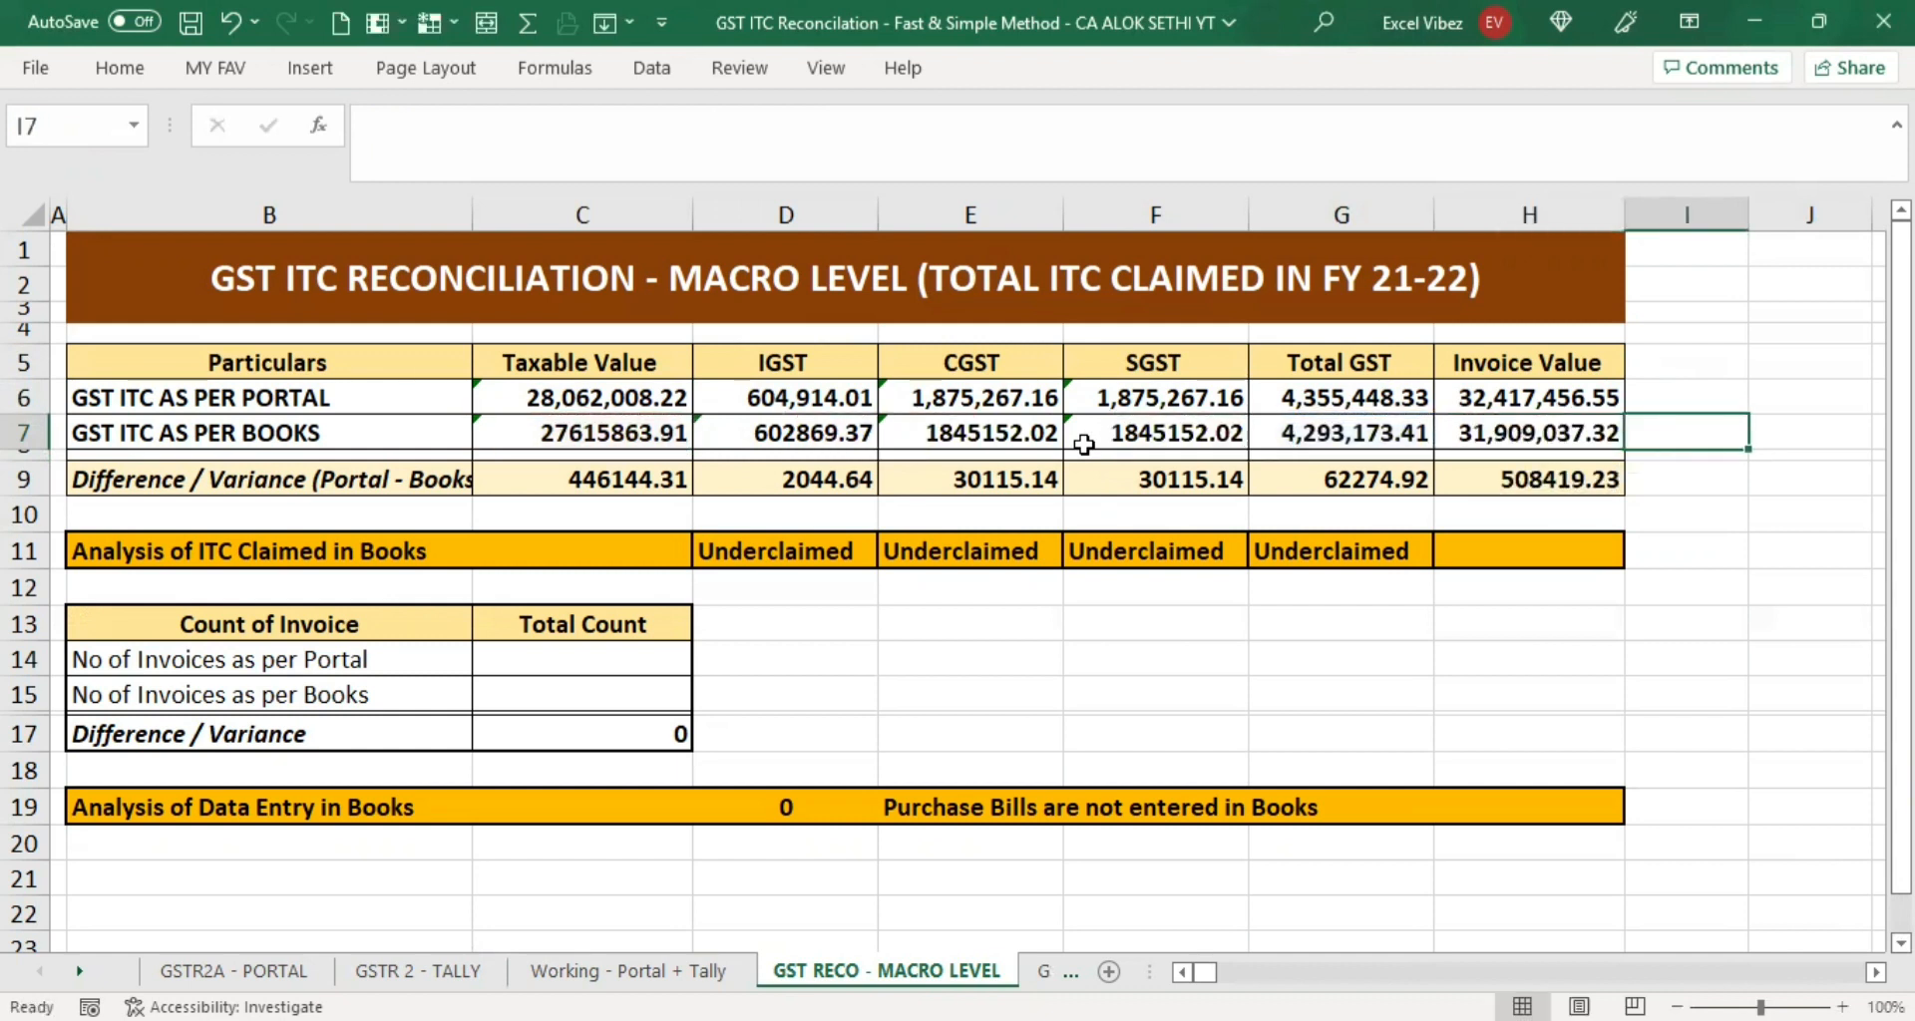
Format the books and variance figures in C7:H9 as Accounting with 0 decimal places and no currency symbol.
click(536, 427)
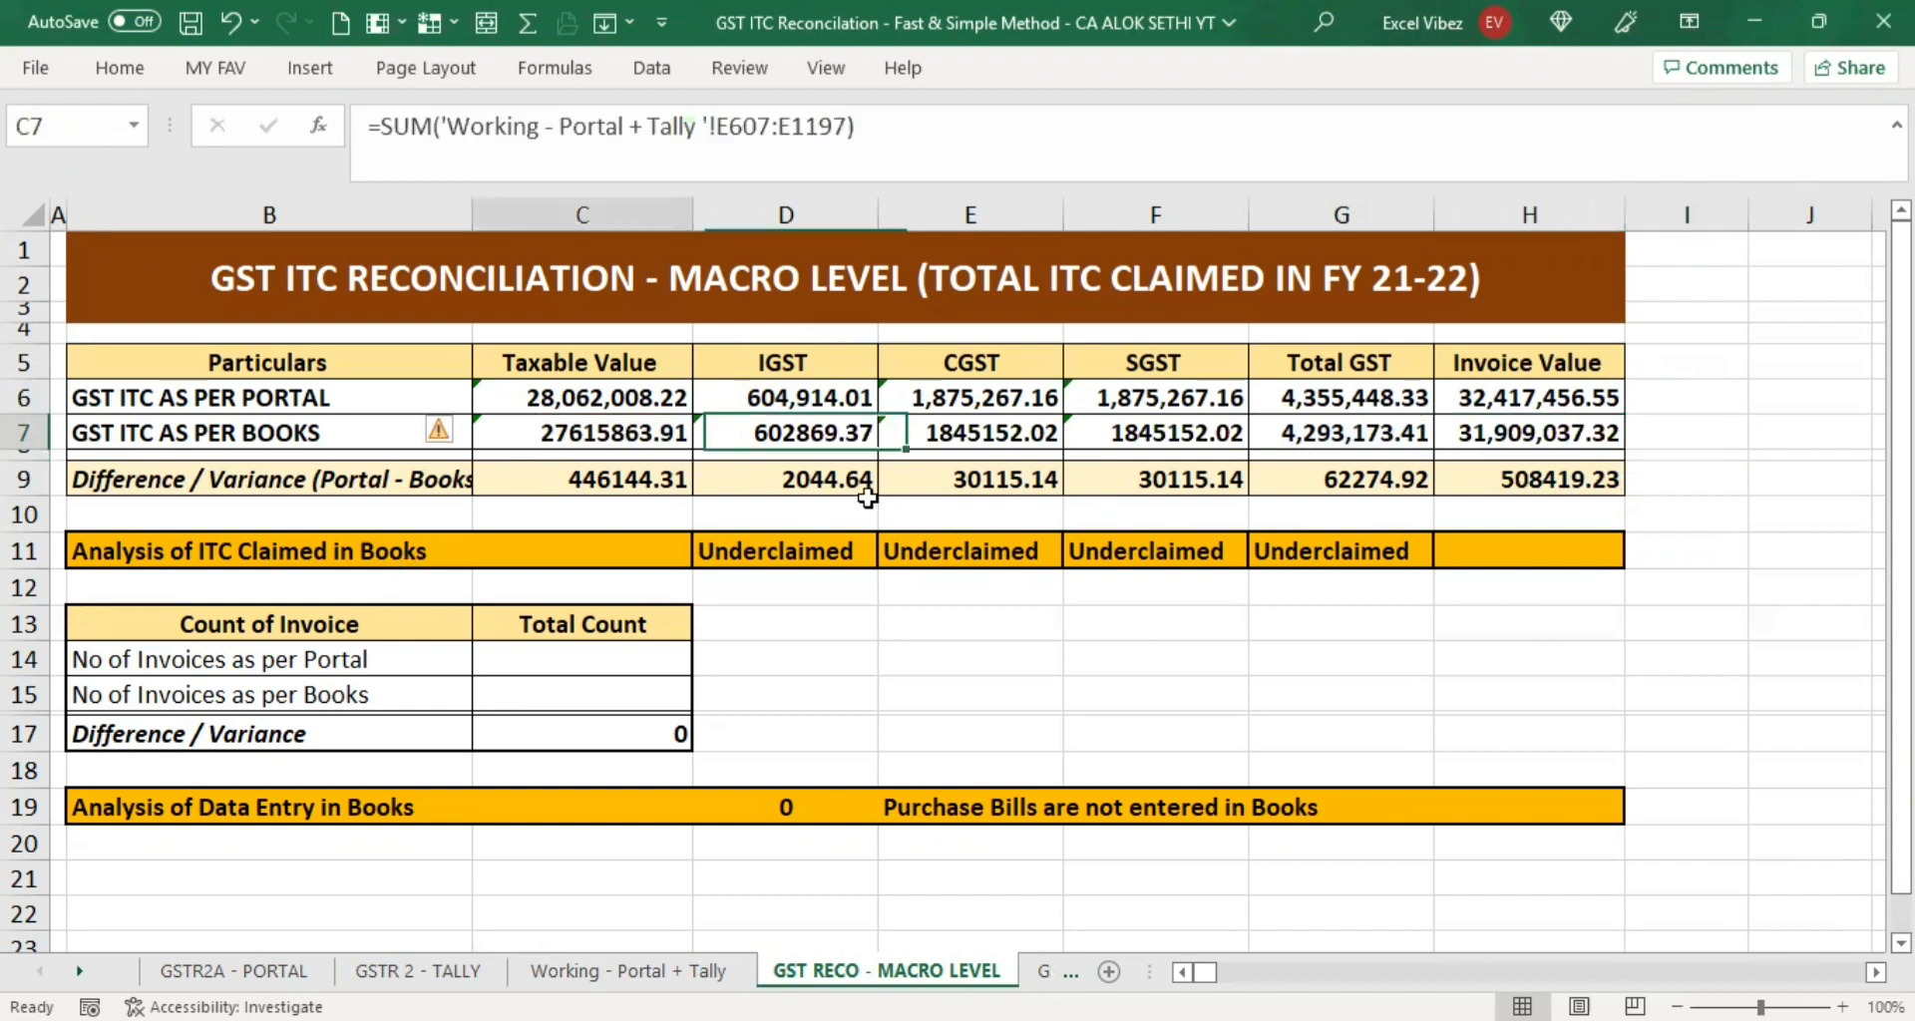
drag(867, 499, 1598, 480)
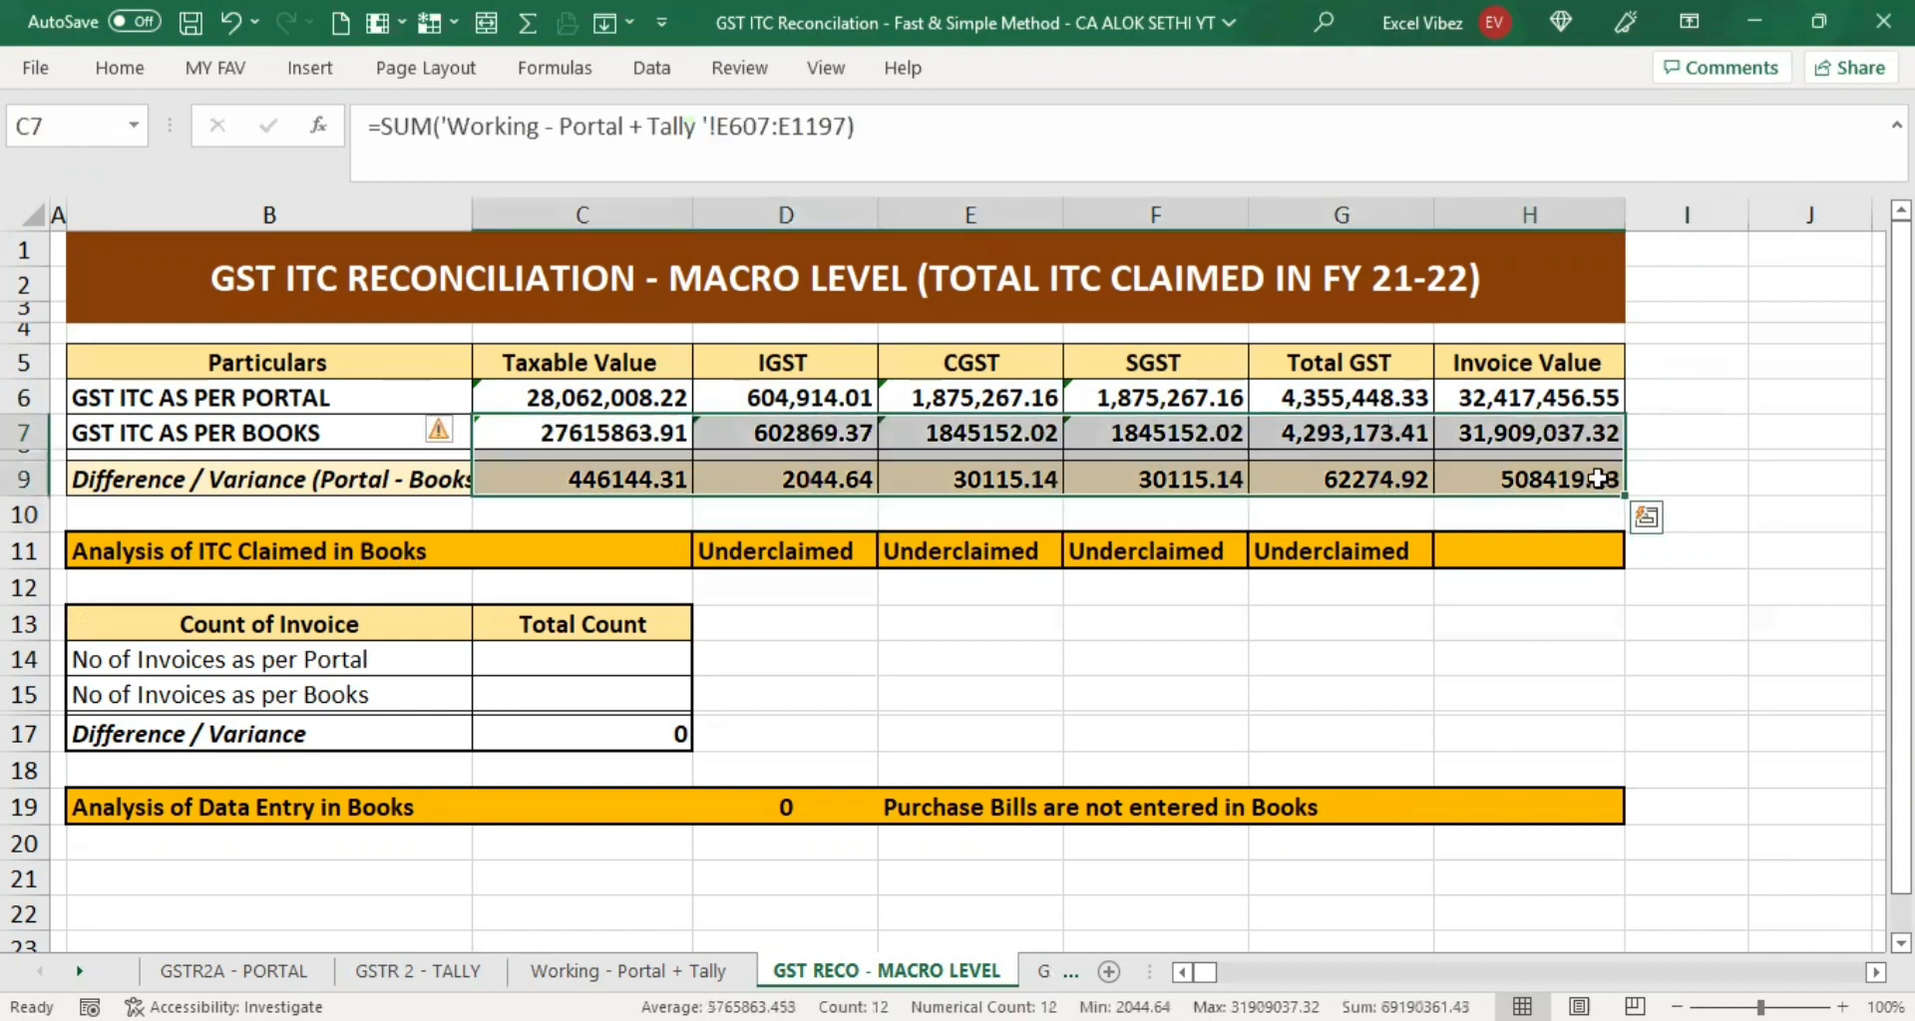
key(ctrl+1)
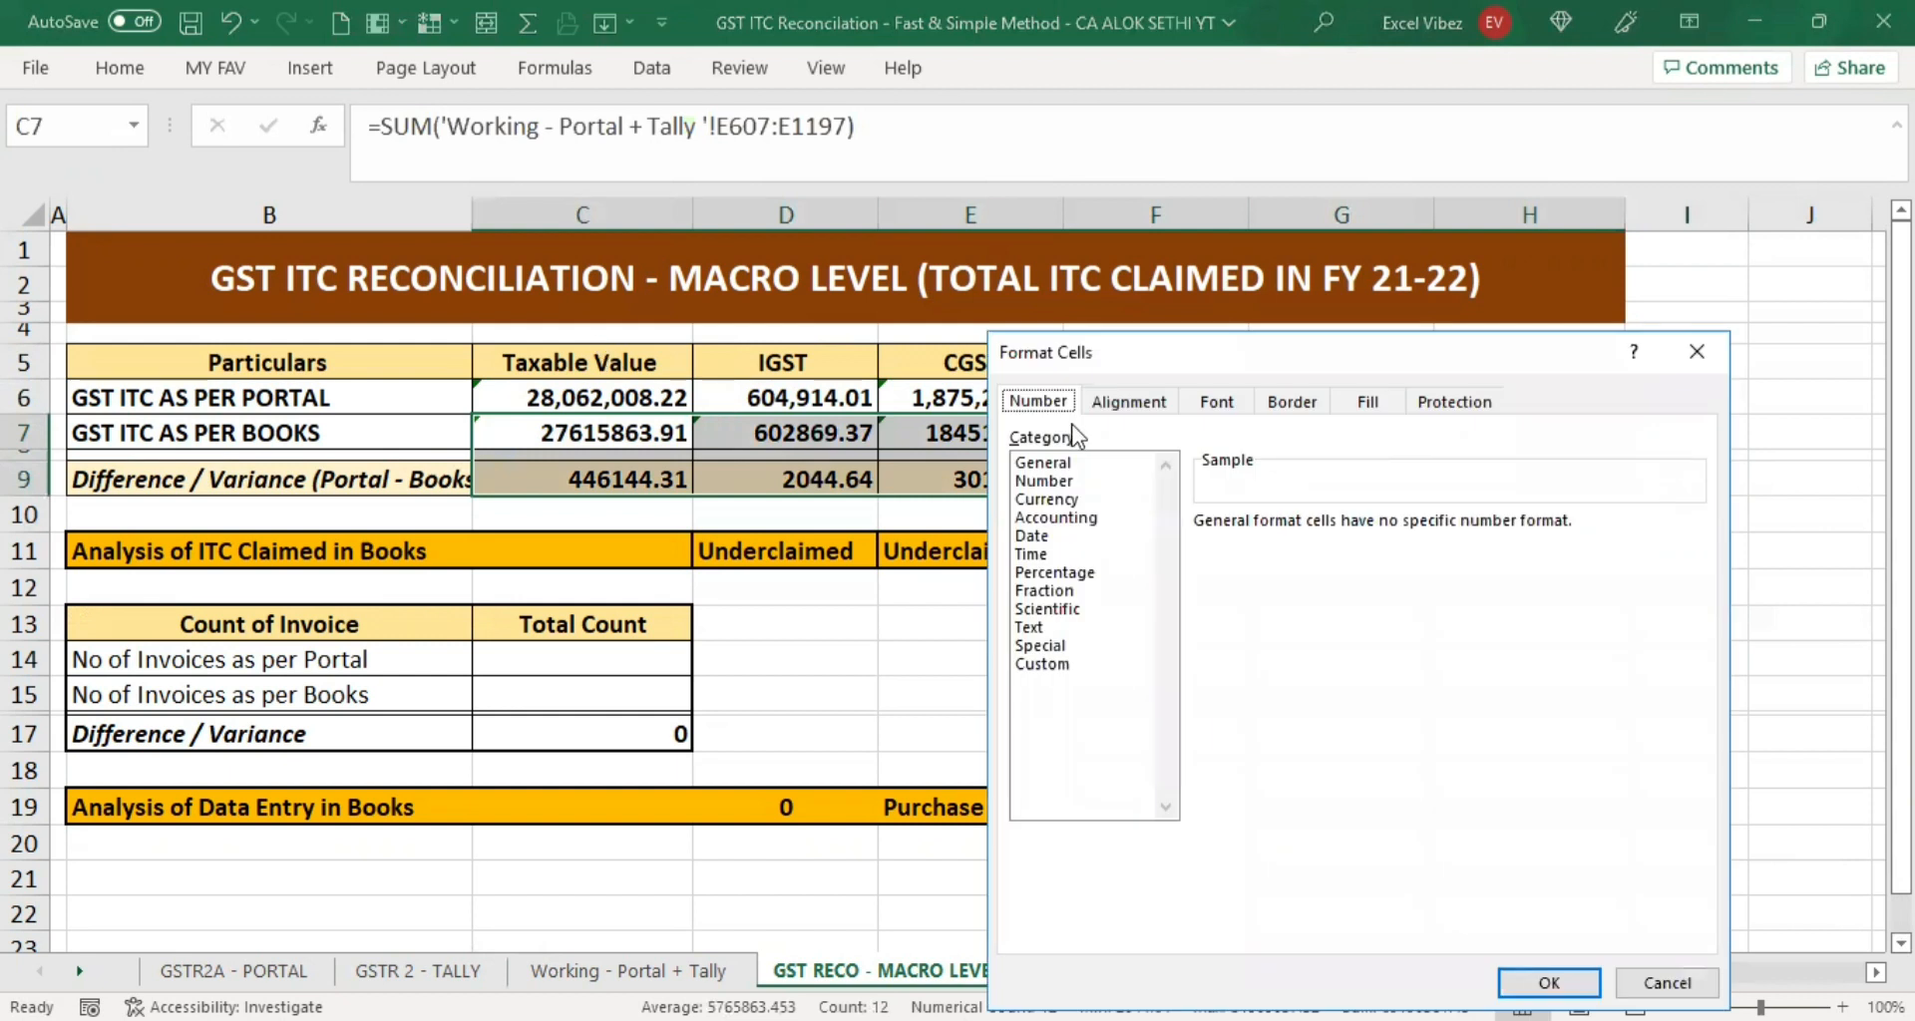
click(1057, 482)
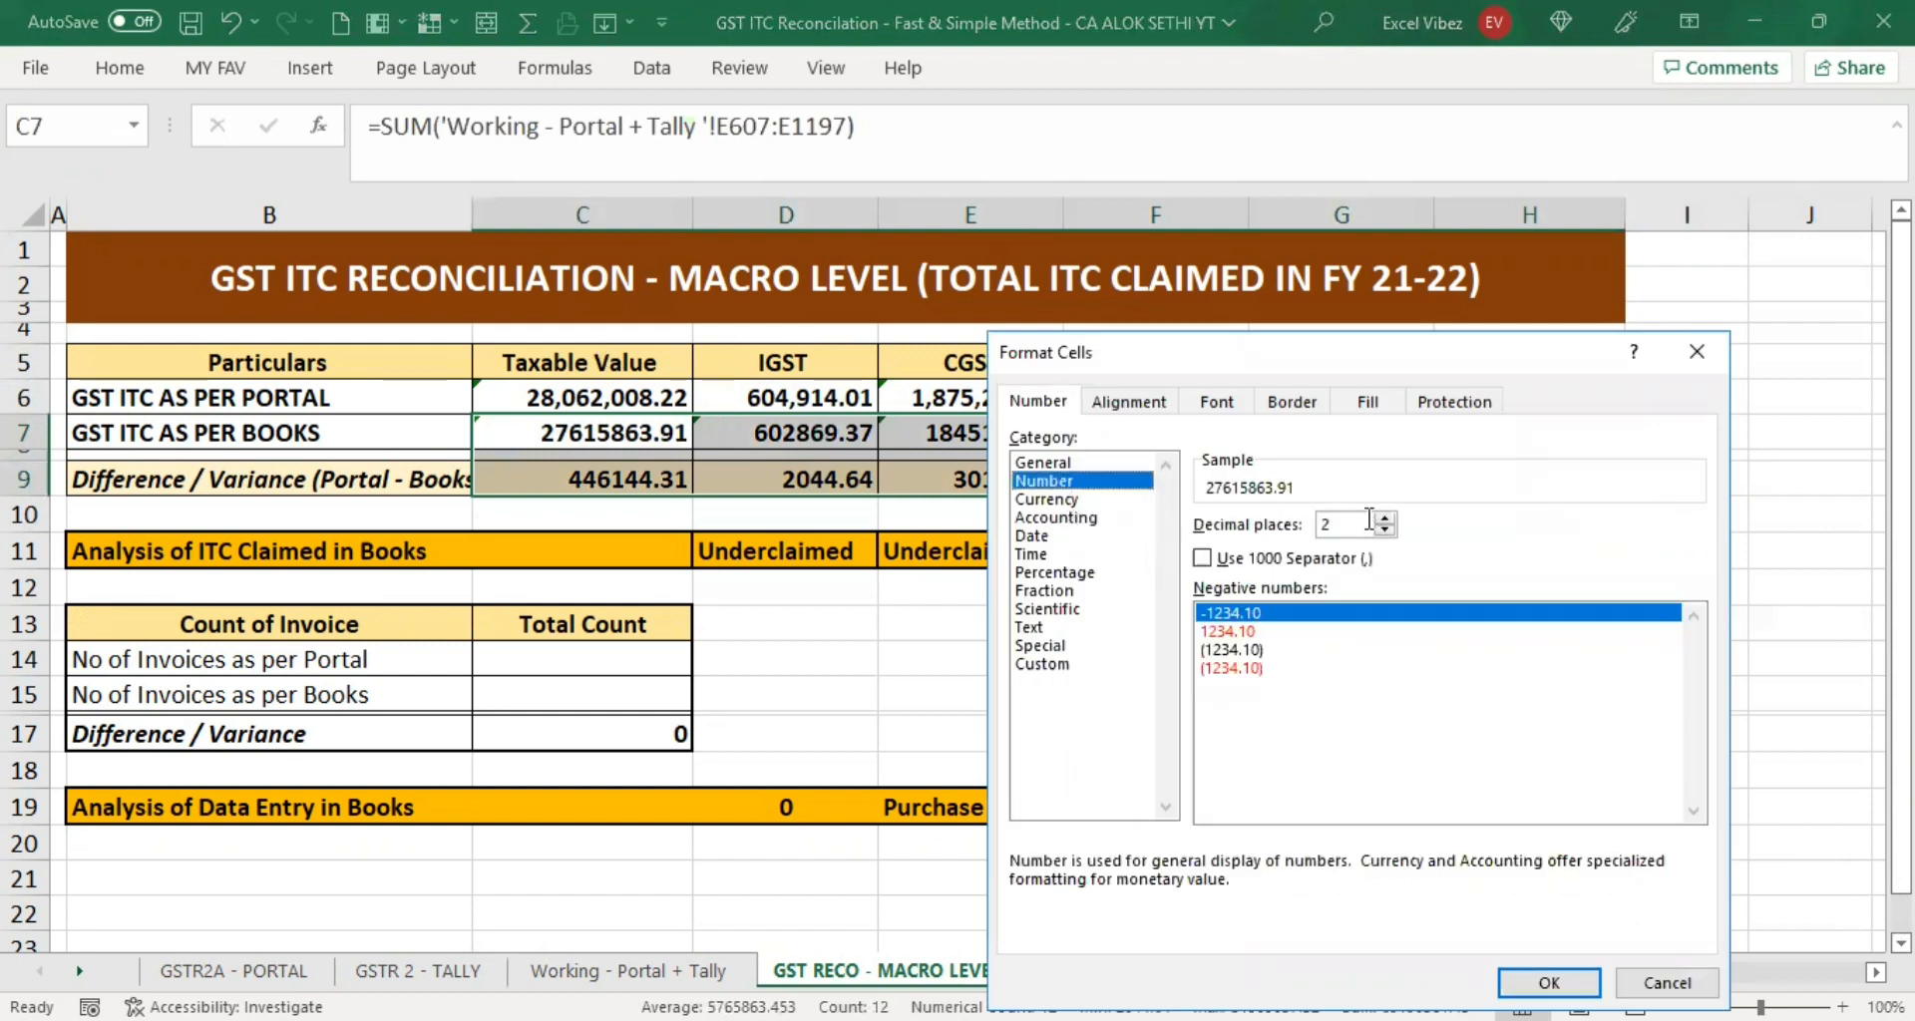
click(1394, 534)
click(1395, 534)
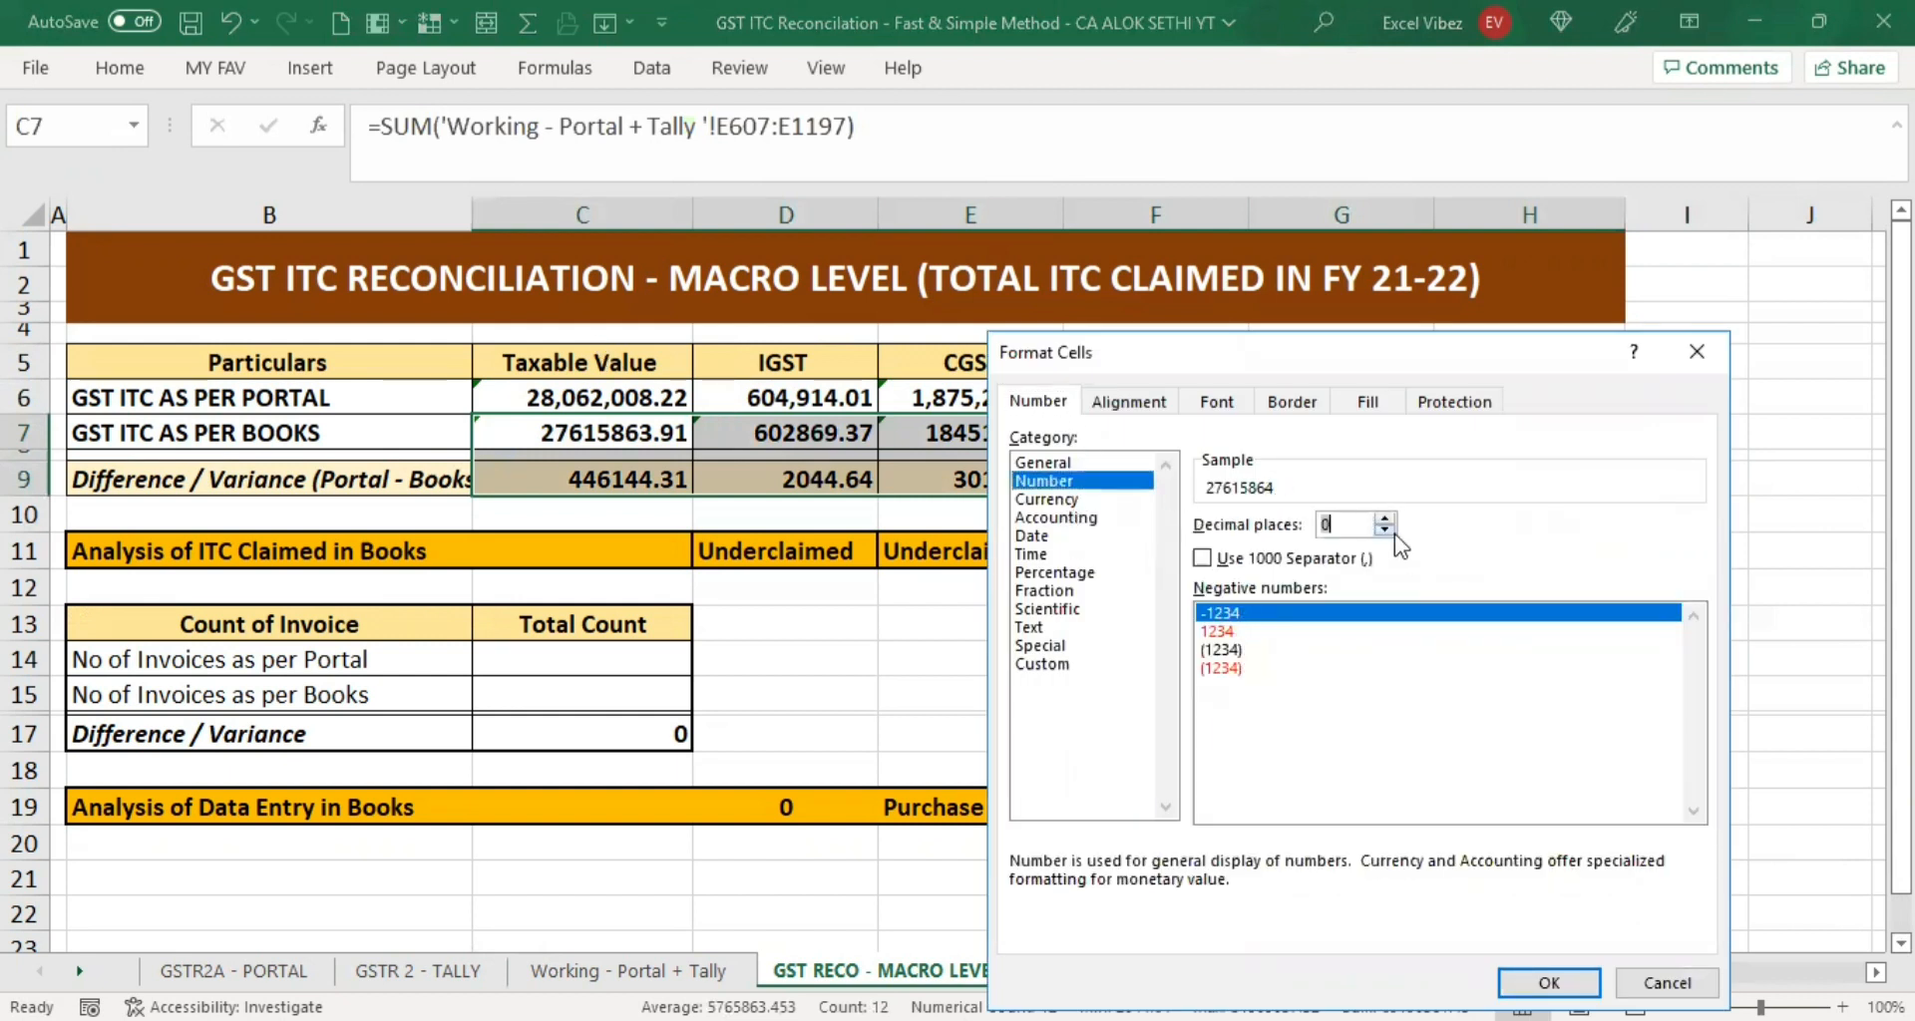
click(1117, 518)
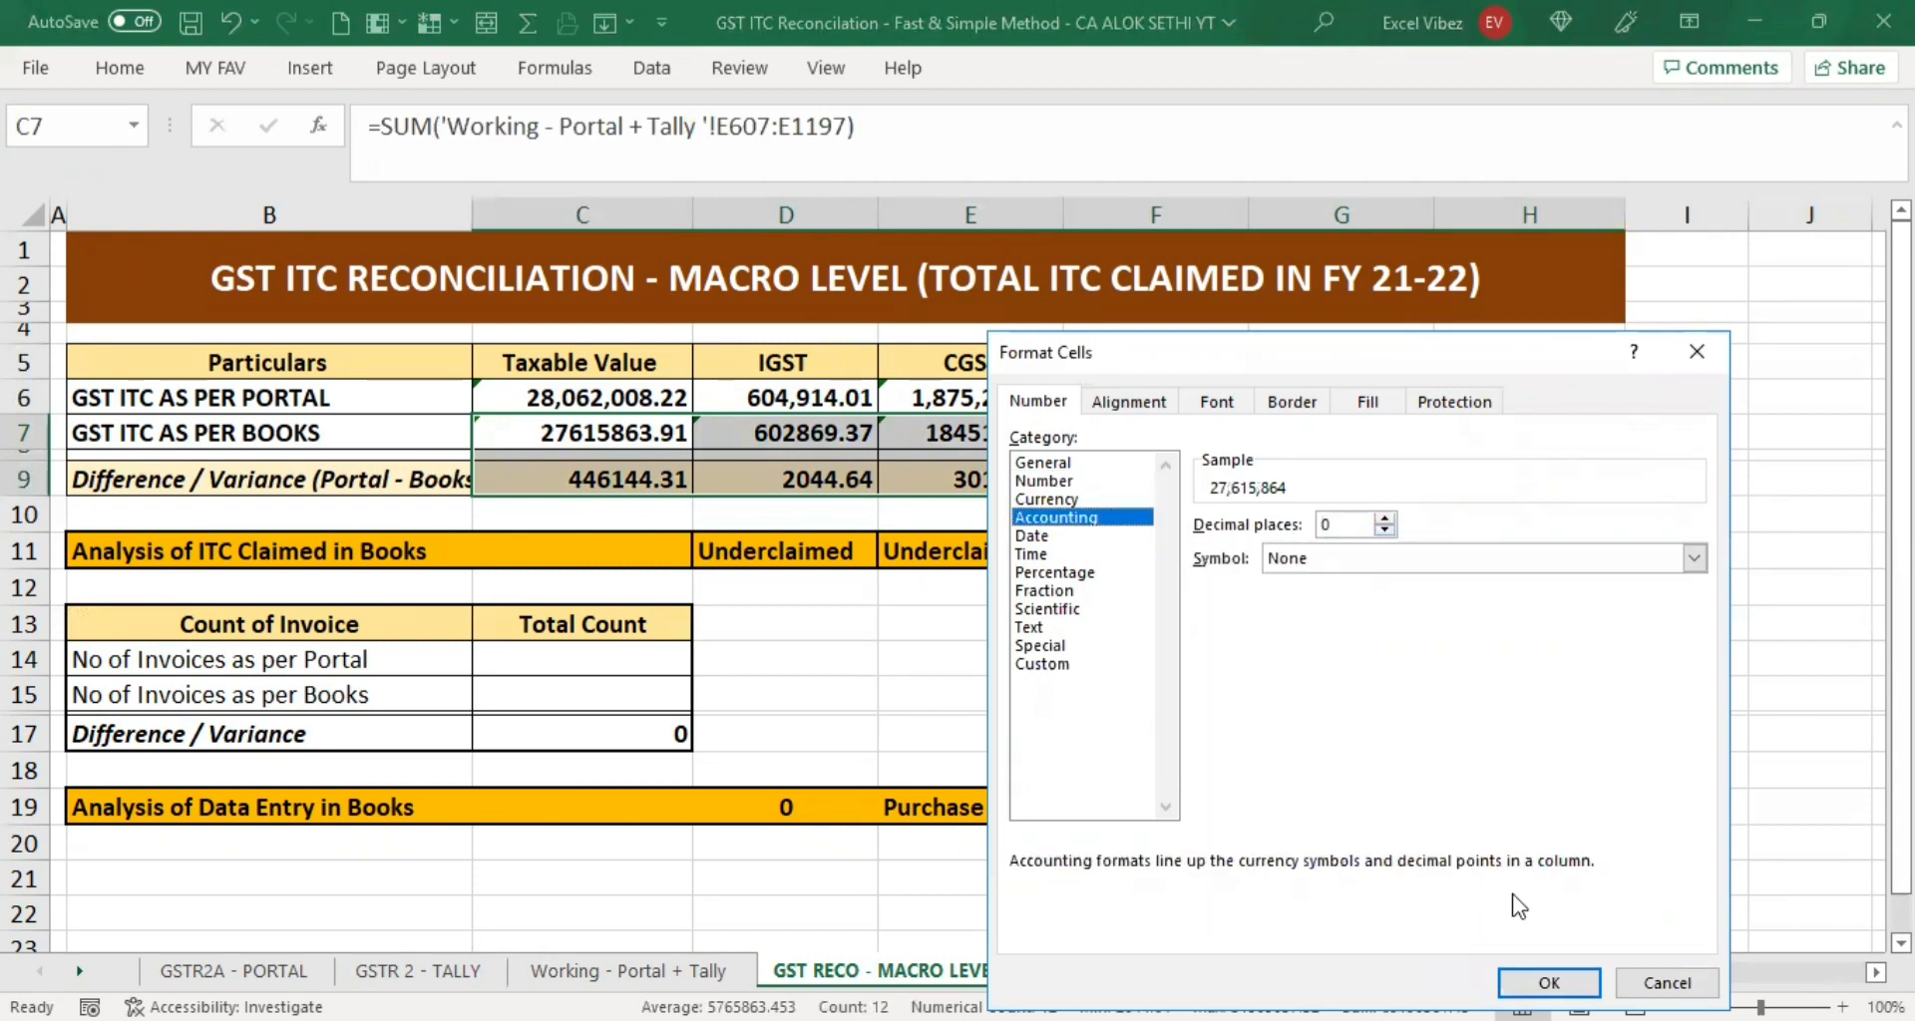
click(1548, 983)
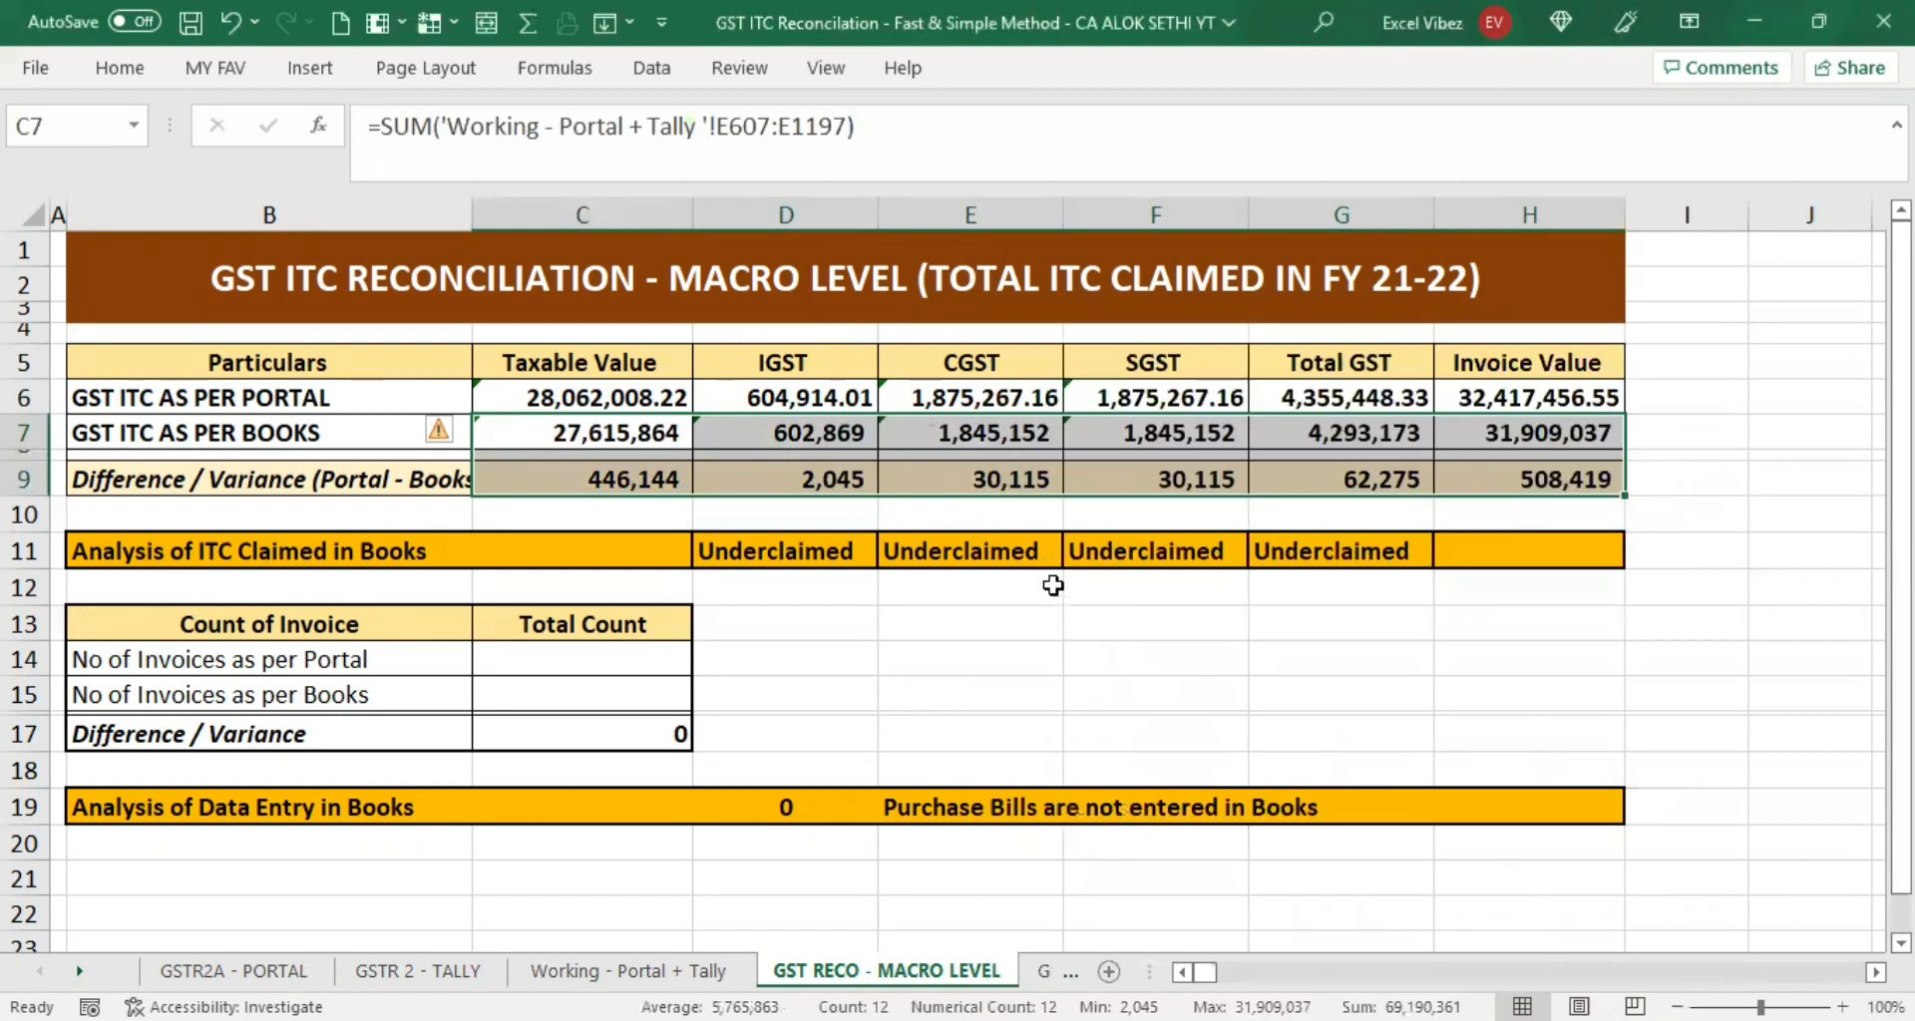
click(1049, 584)
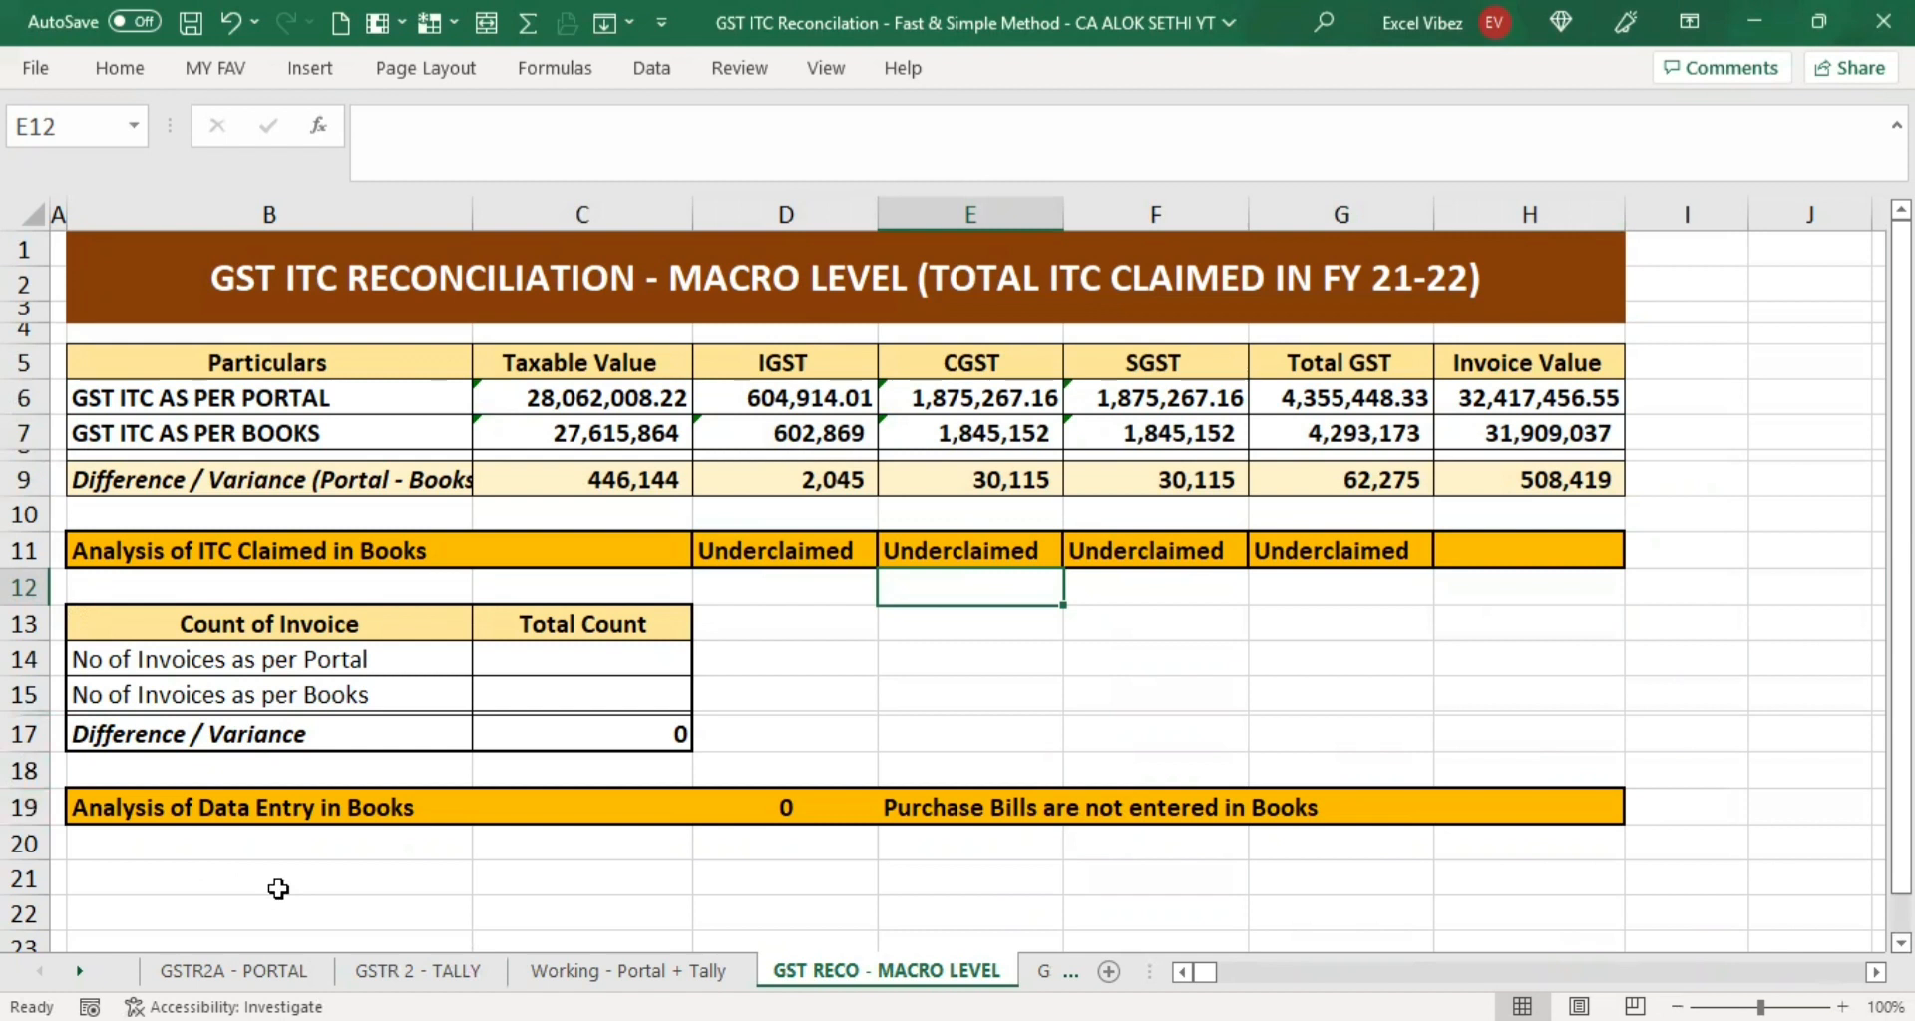
Enter a COUNTA formula in C14 counting the portal invoice numbers in C5:C606 of the Working - Portal + Tally sheet.
click(564, 631)
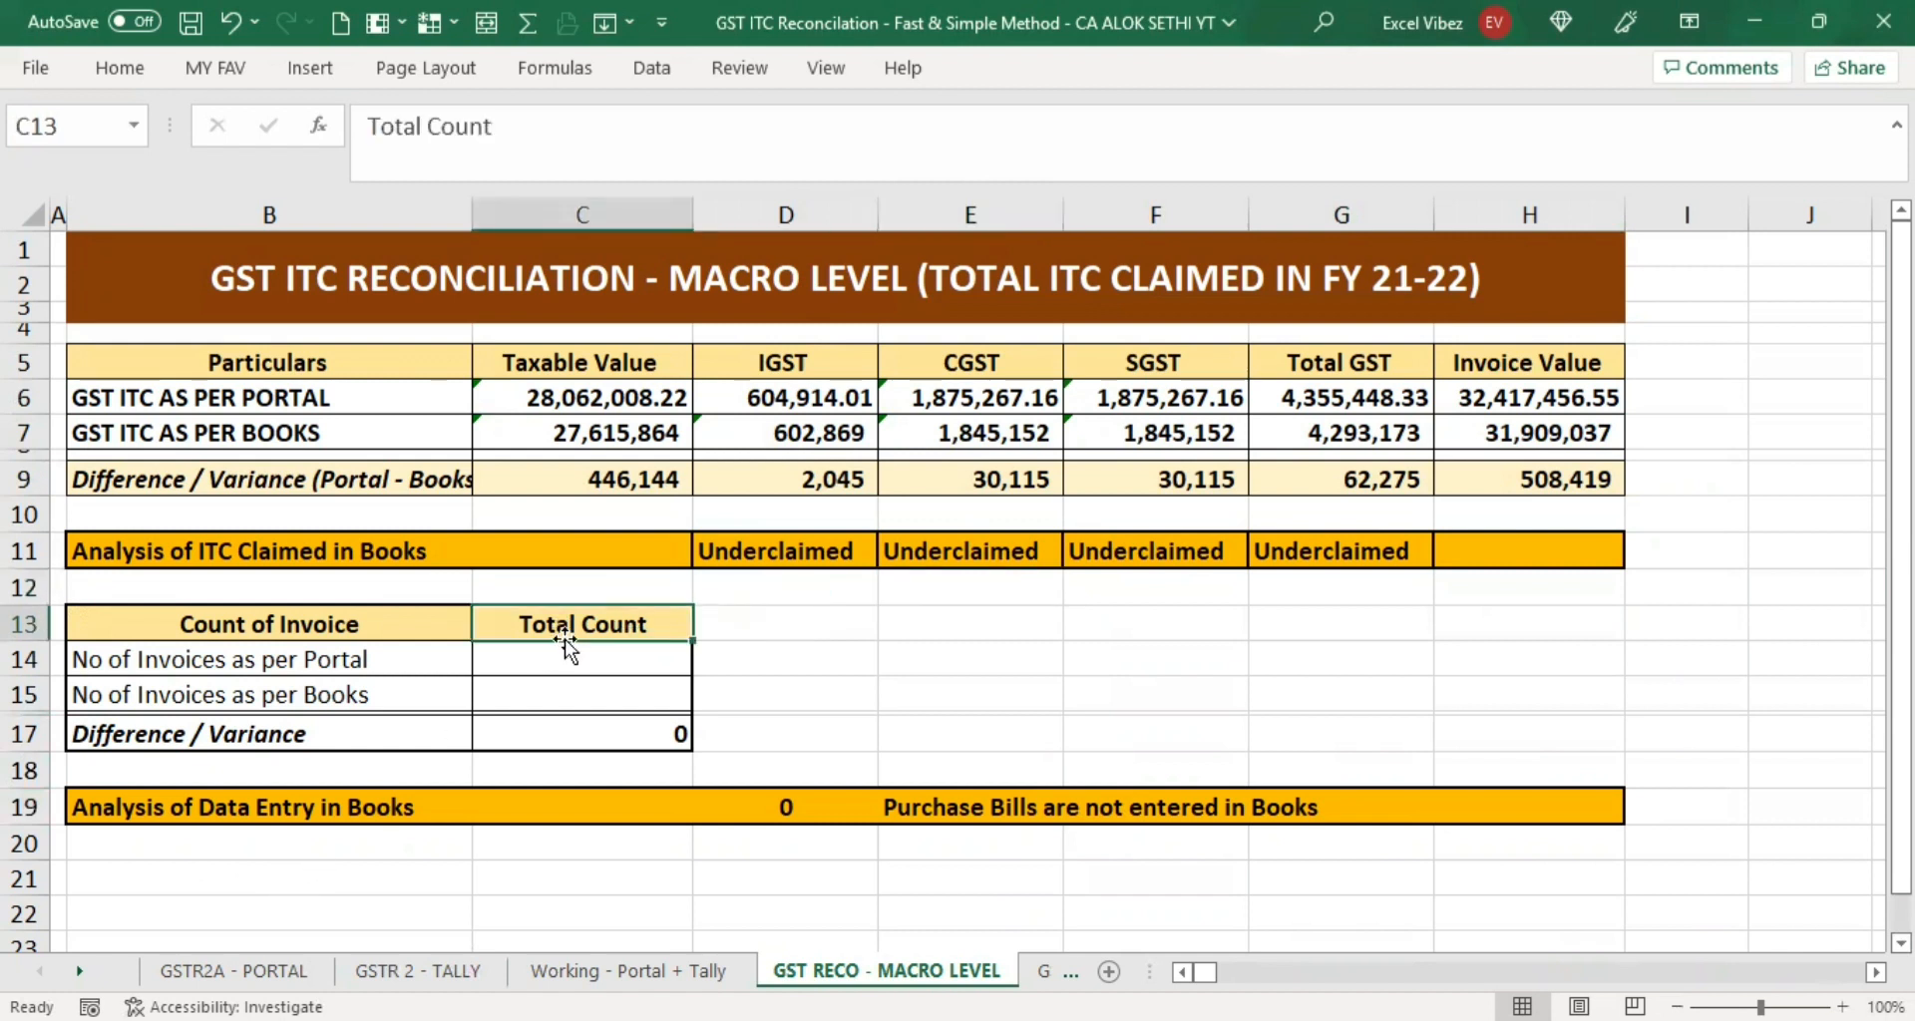
click(556, 665)
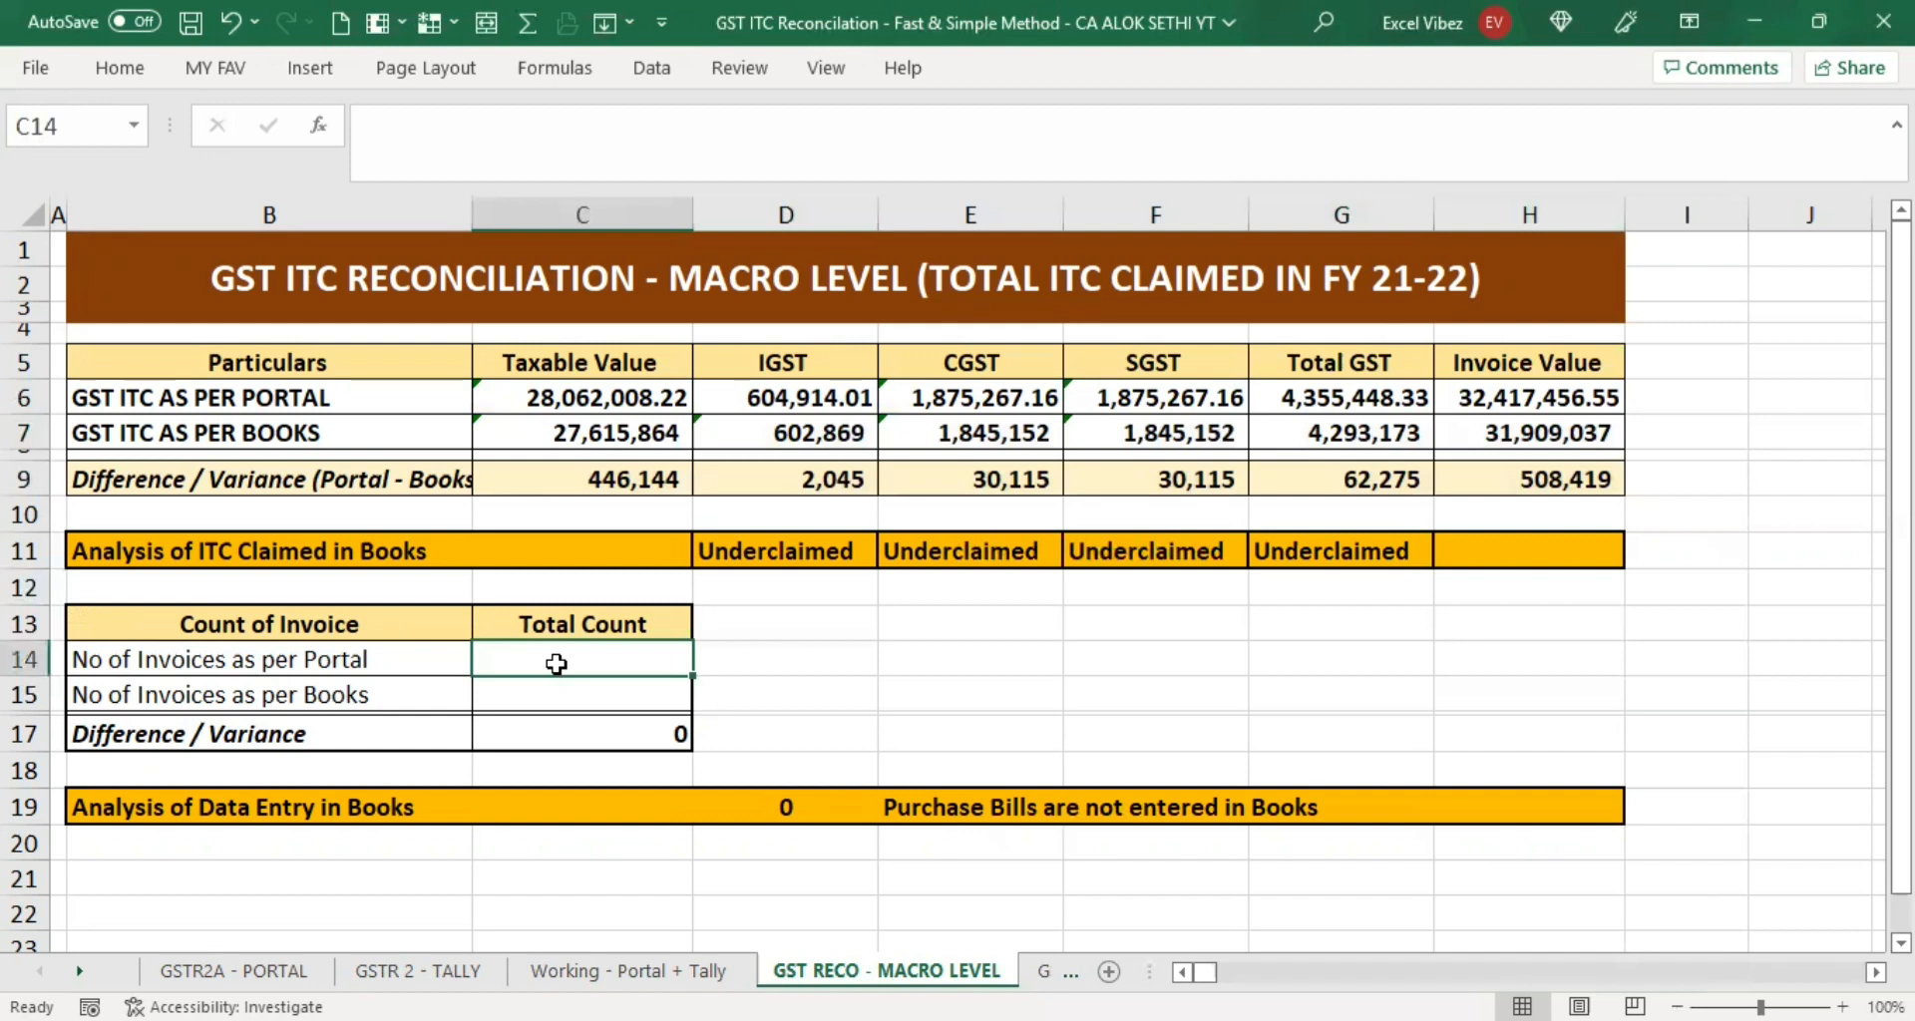
text(=counta)
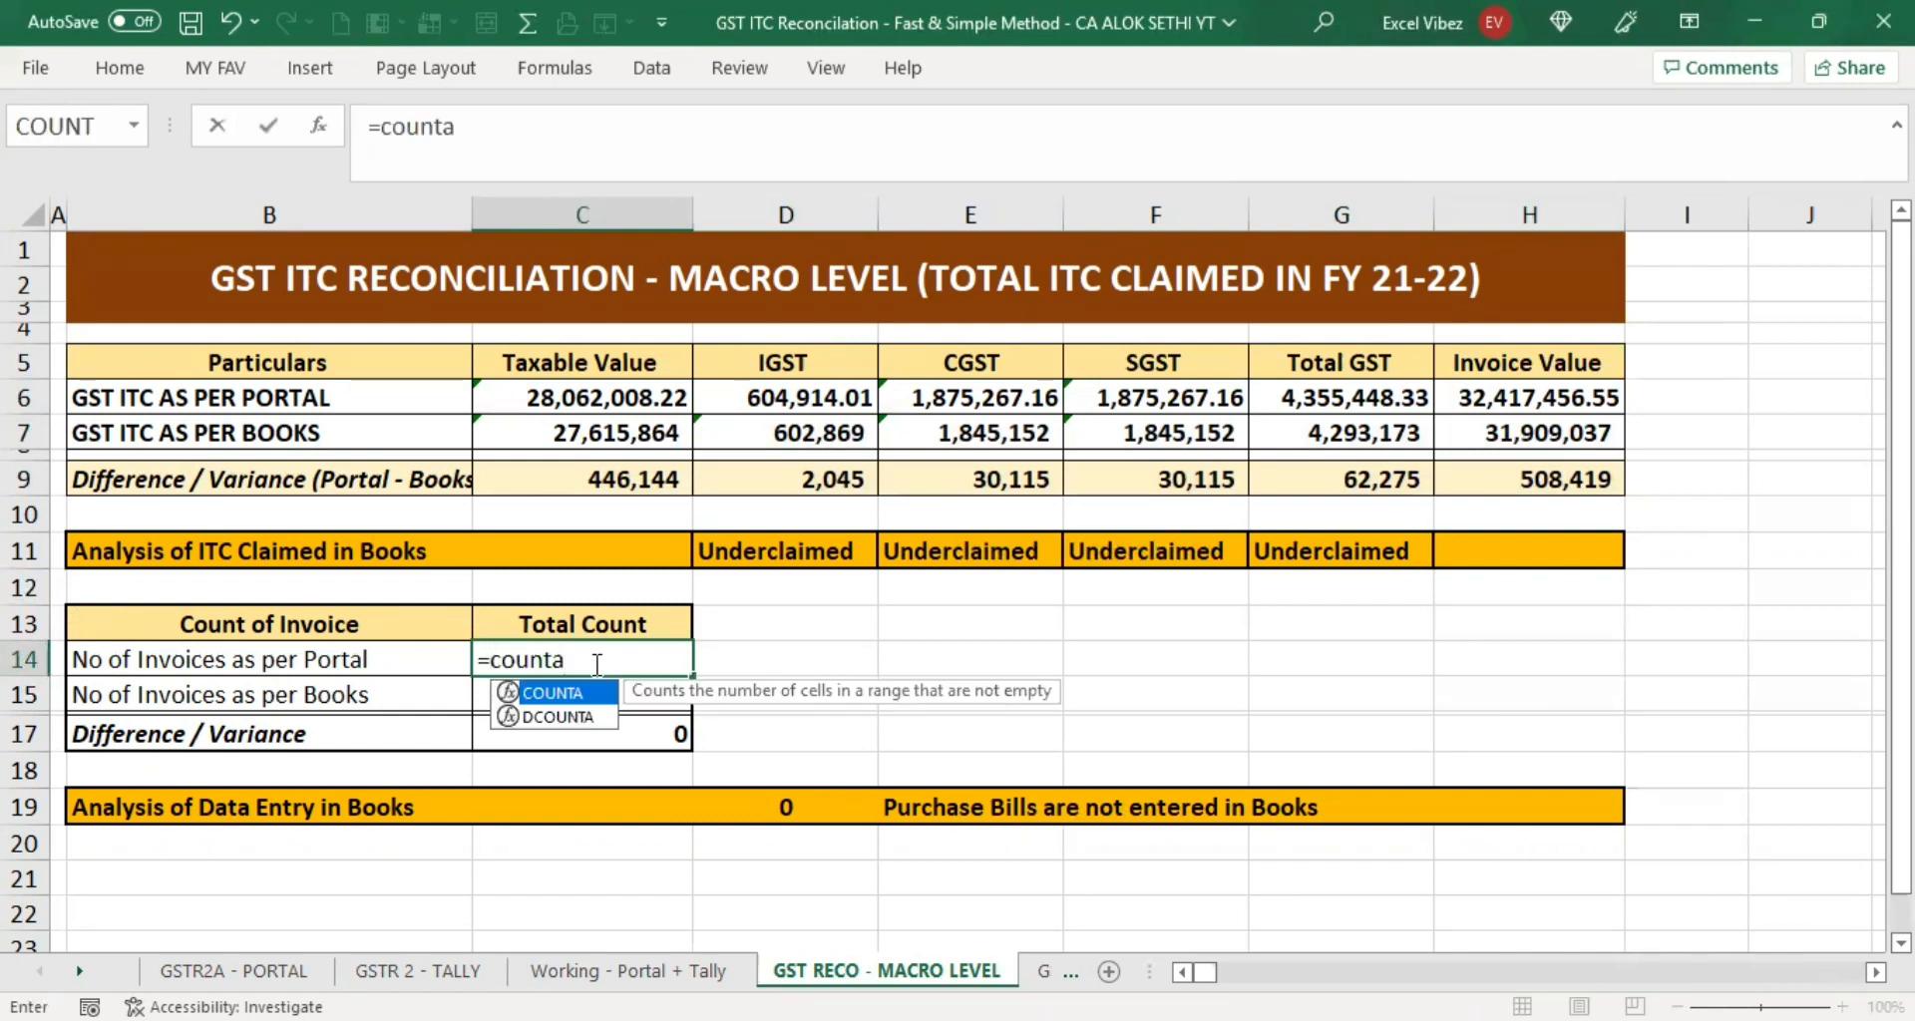
key(Tab)
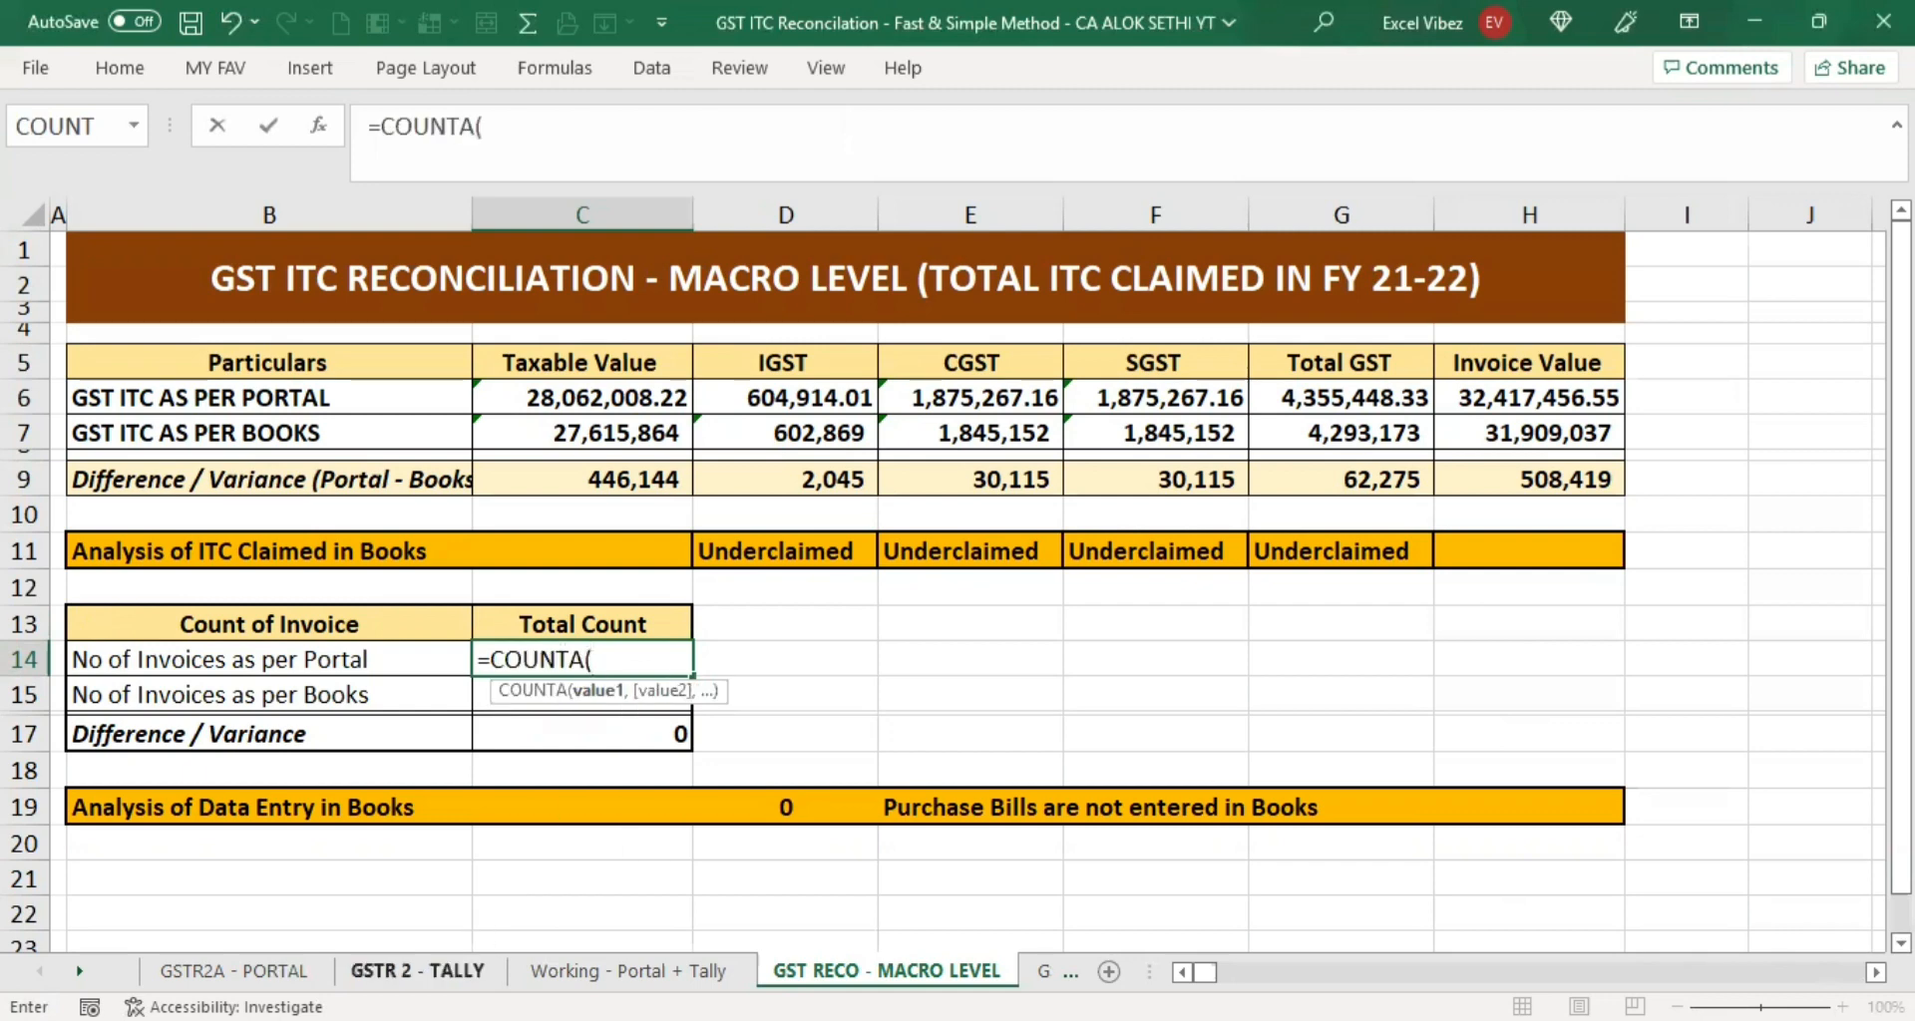
click(628, 971)
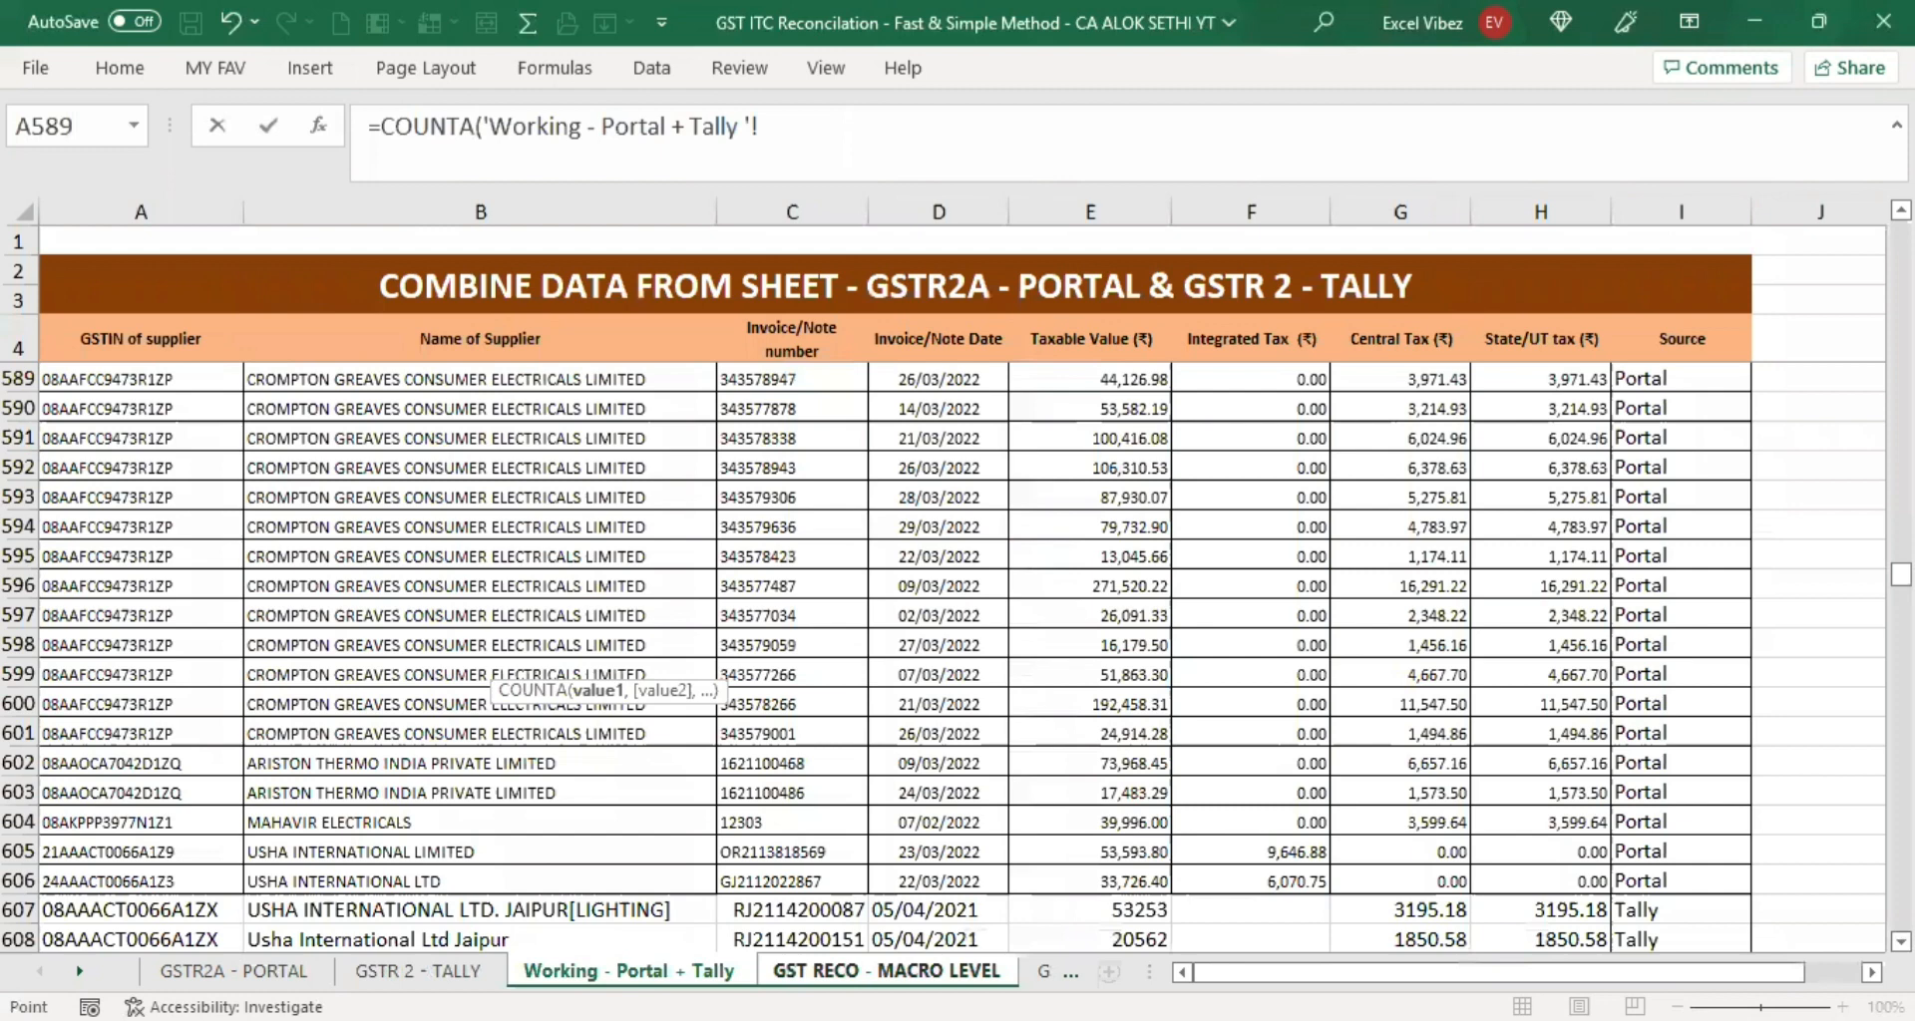
drag(1900, 573, 1900, 228)
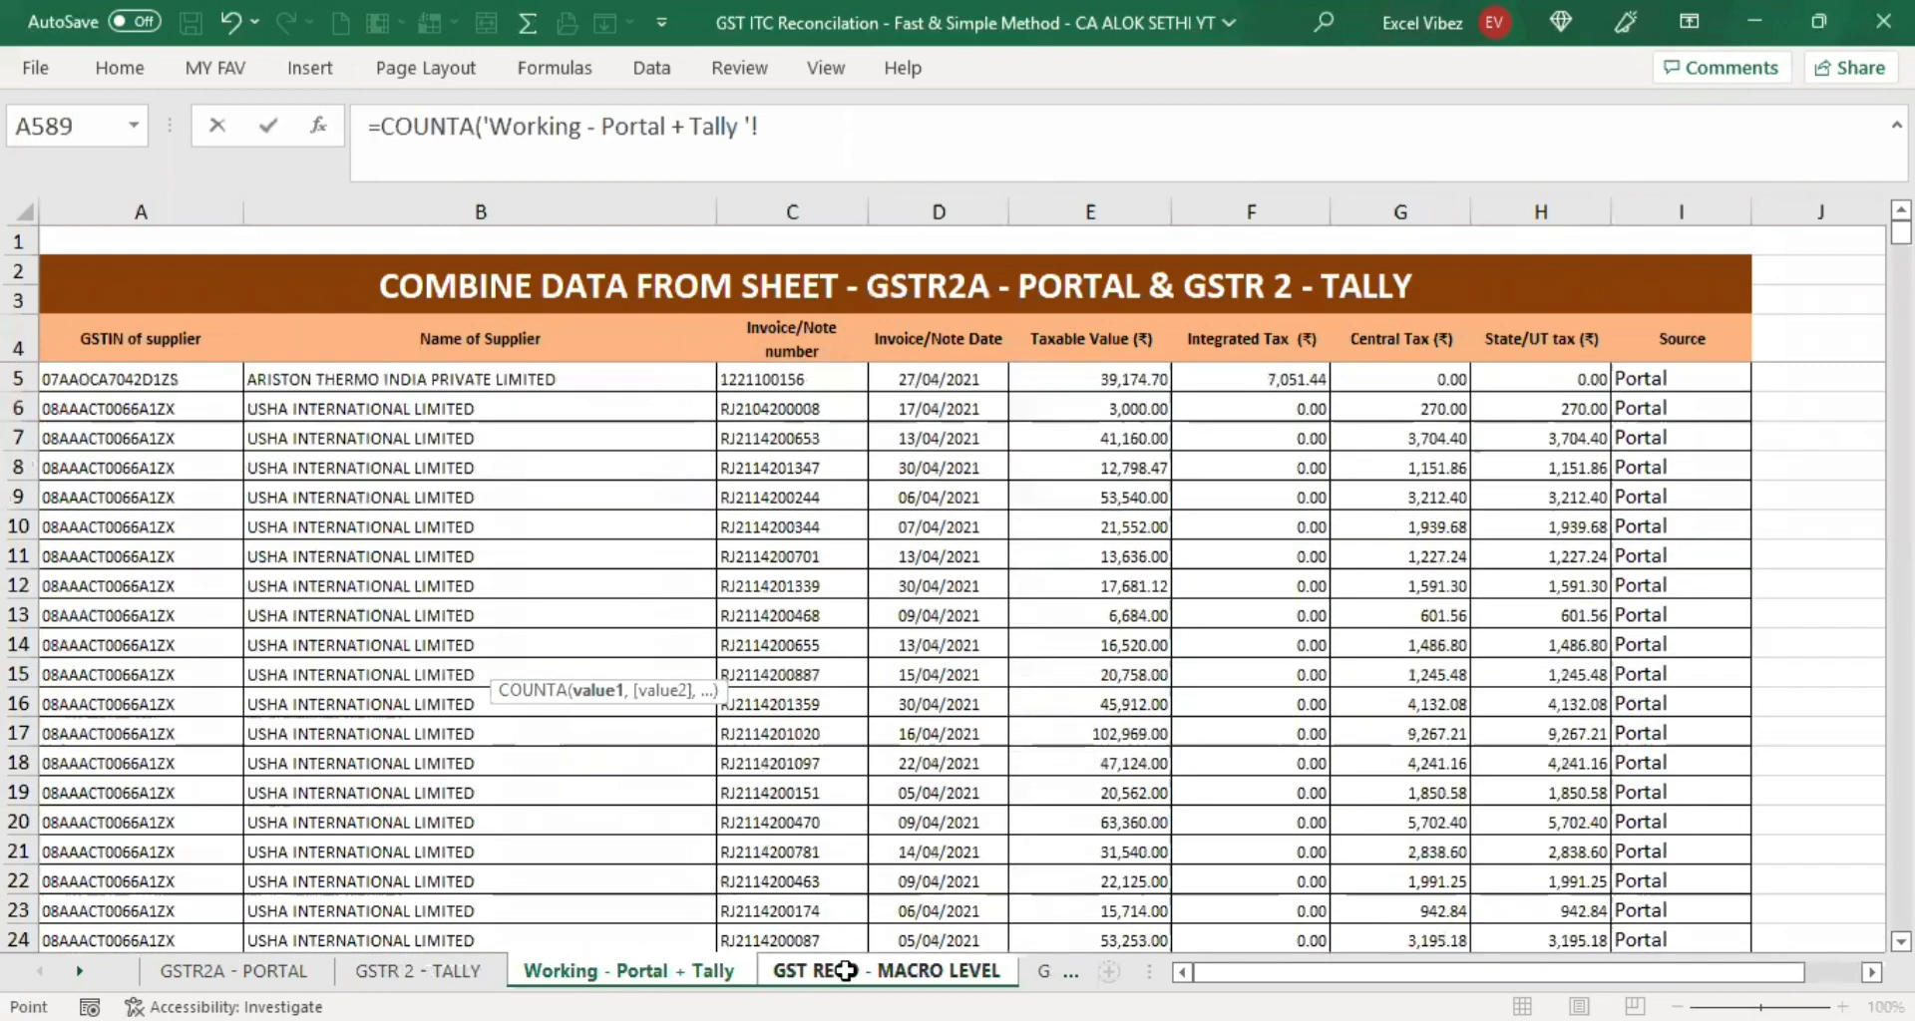
drag(792, 379, 854, 956)
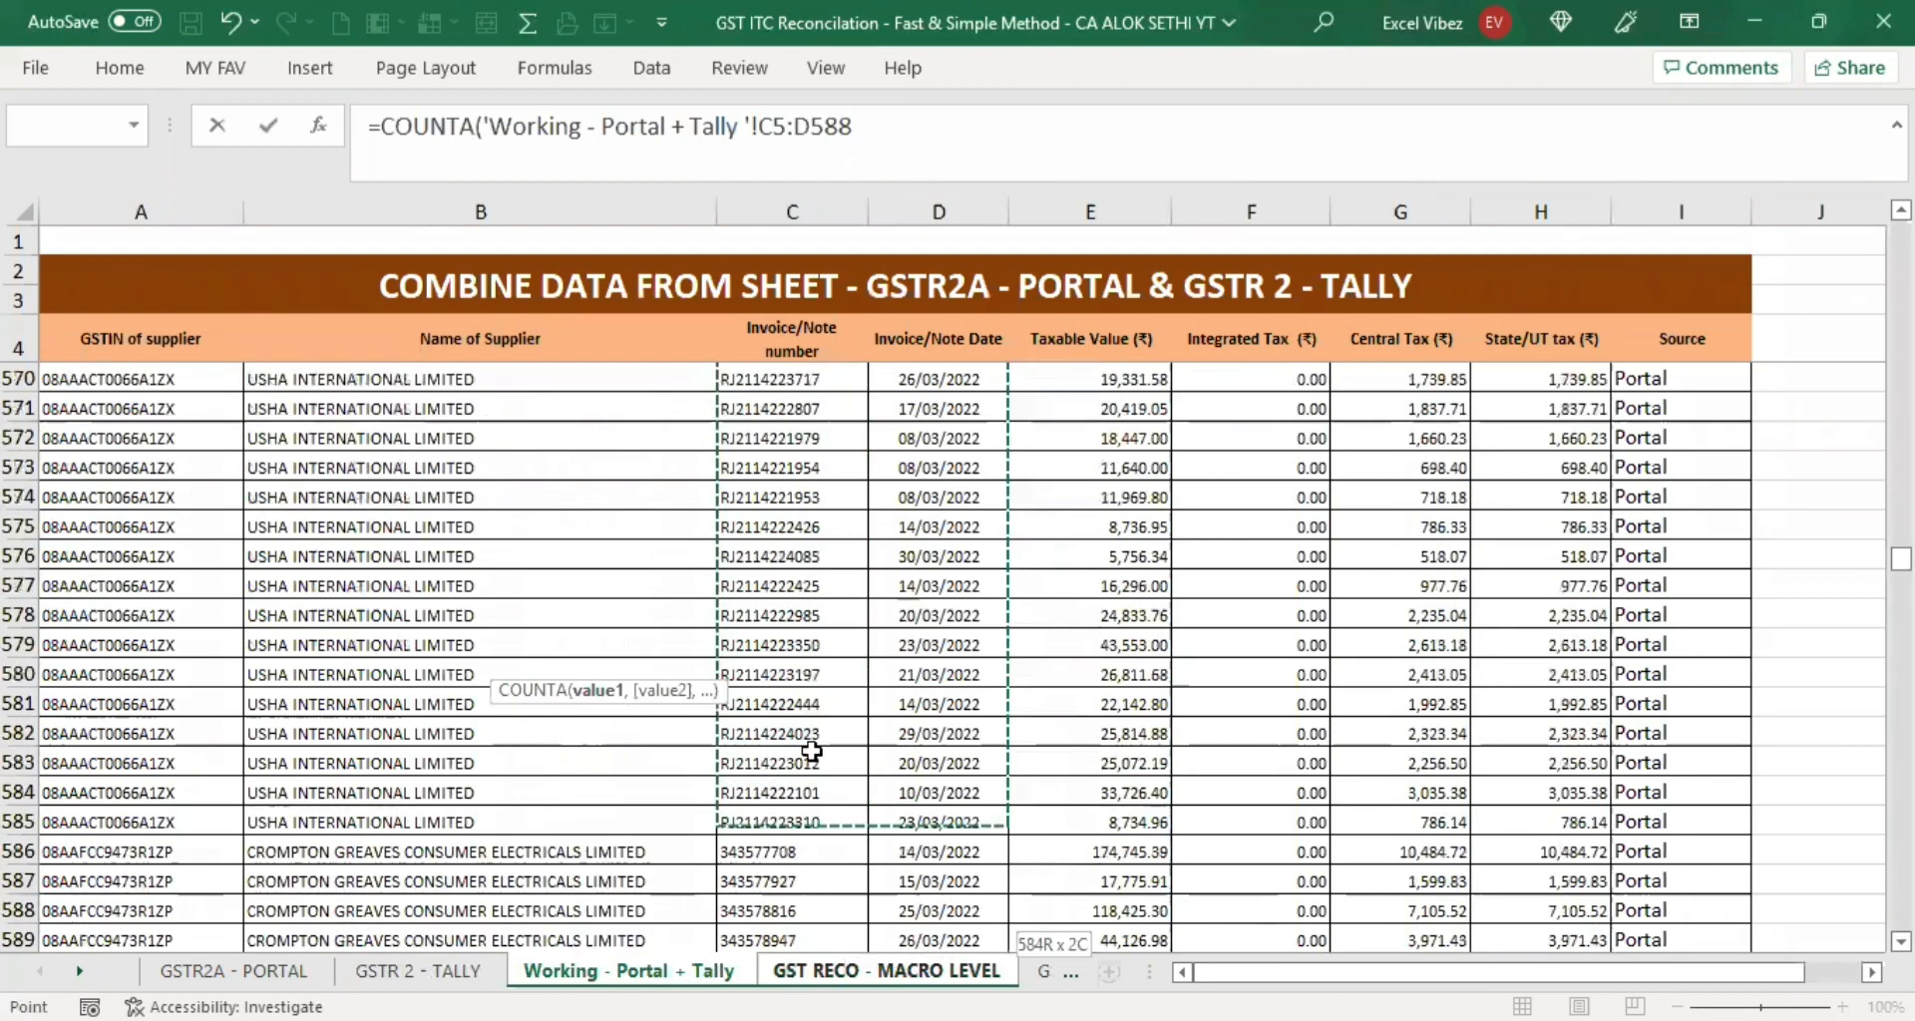
drag(829, 733, 826, 698)
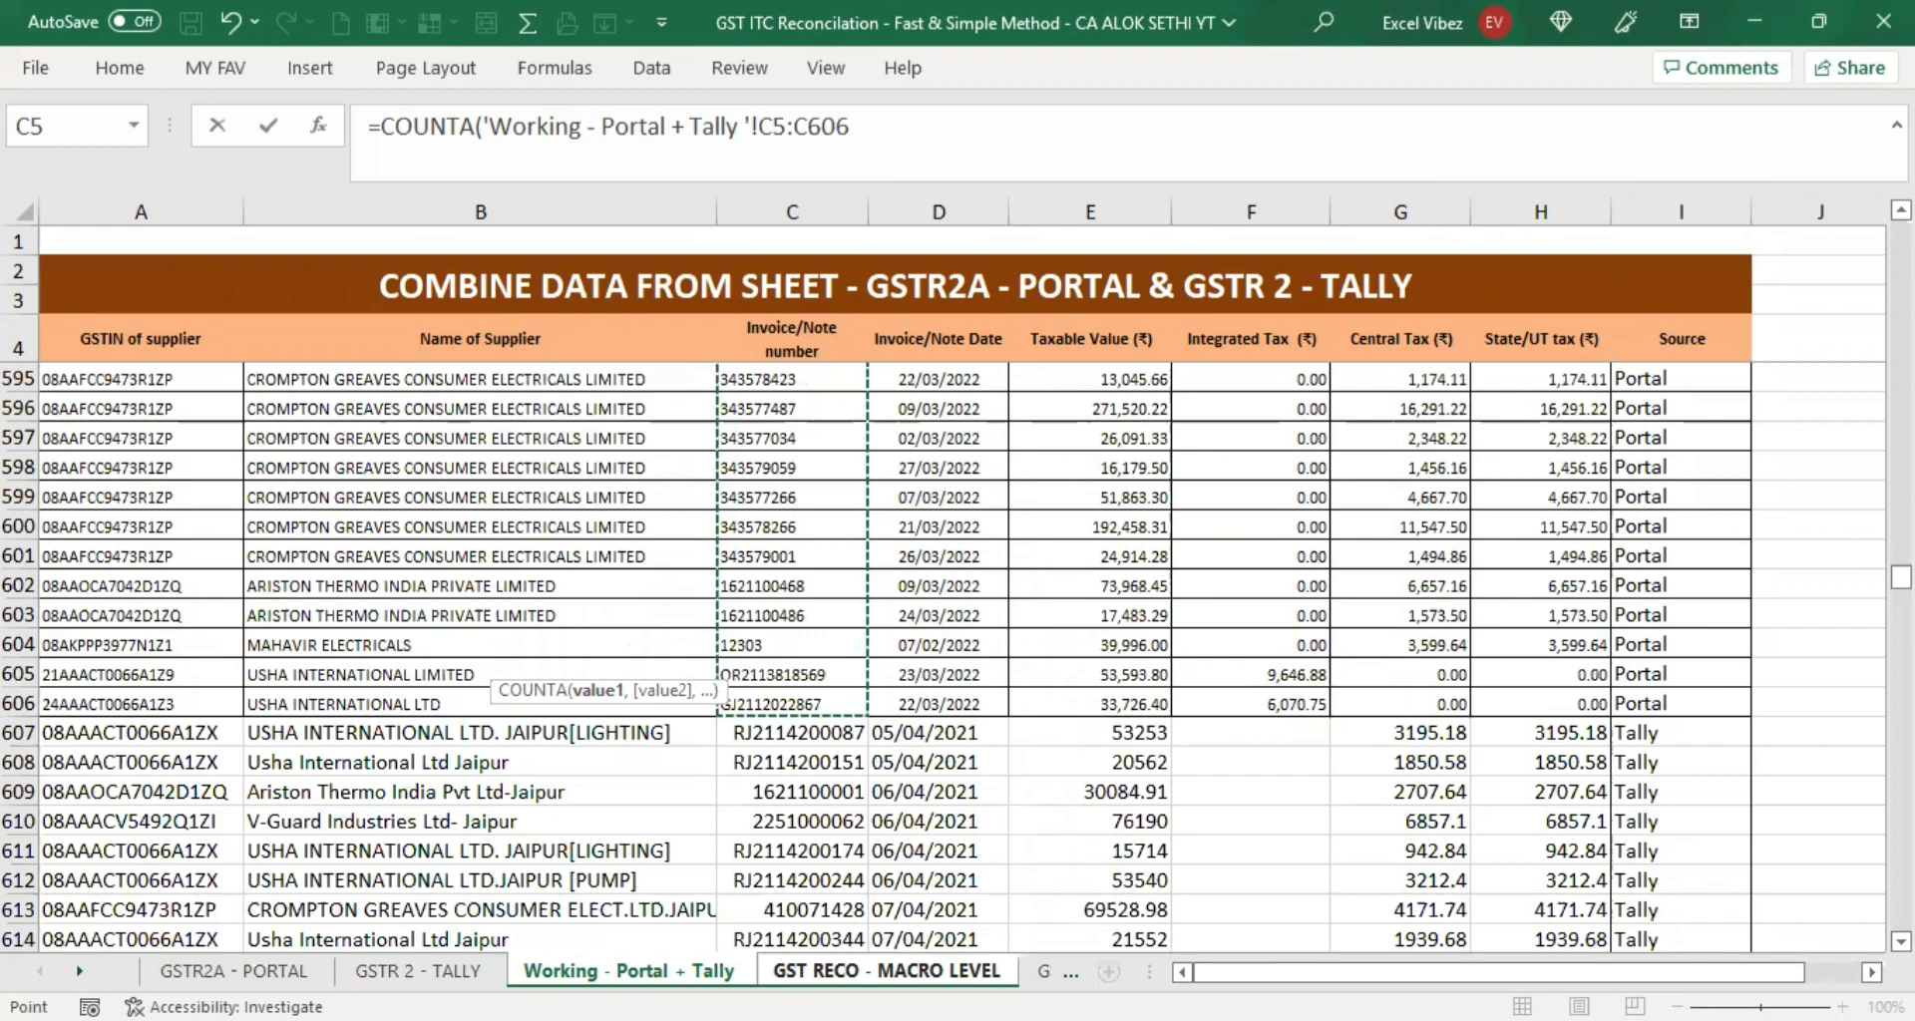
text())
key(Return)
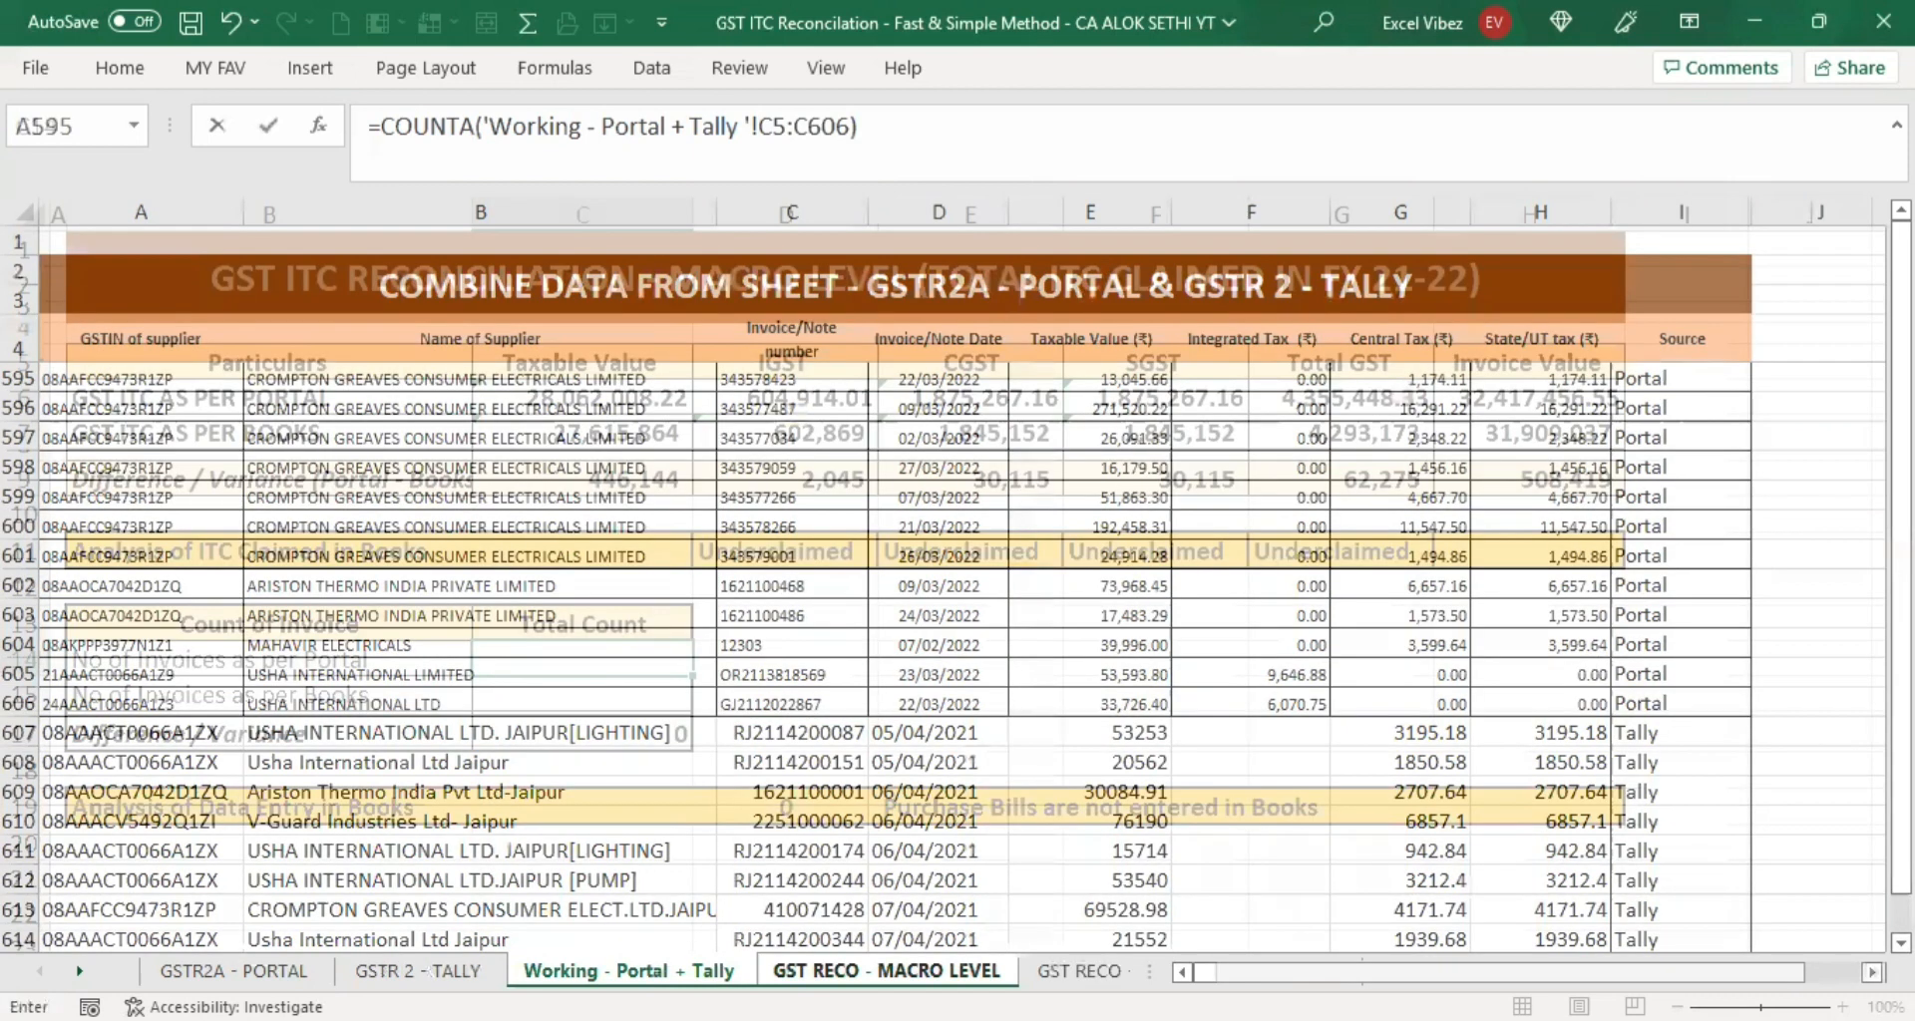
Enter a COUNTA formula in C15 counting the books' invoice numbers in C607:C1197 of the Working - Portal + Tally sheet.
key(Left)
key(Left)
key(Down)
key(Right)
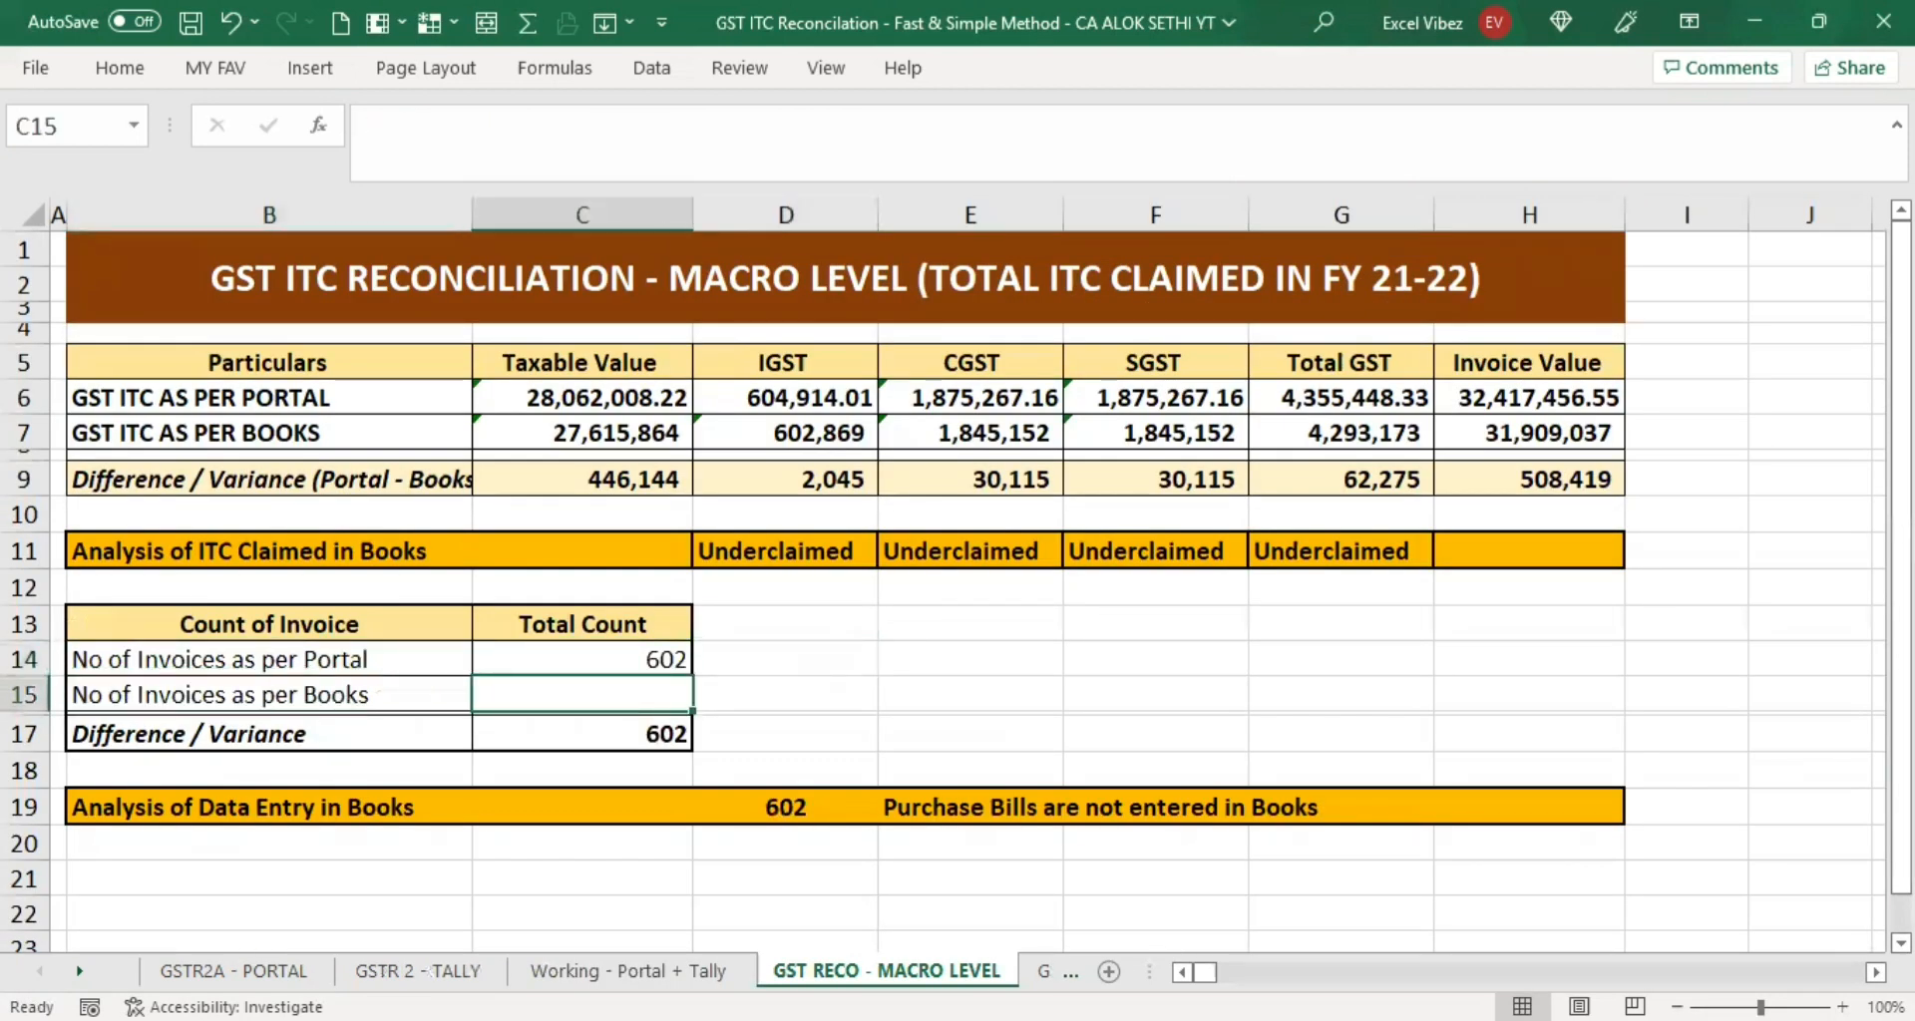
key(Up)
key(Down)
text(=)
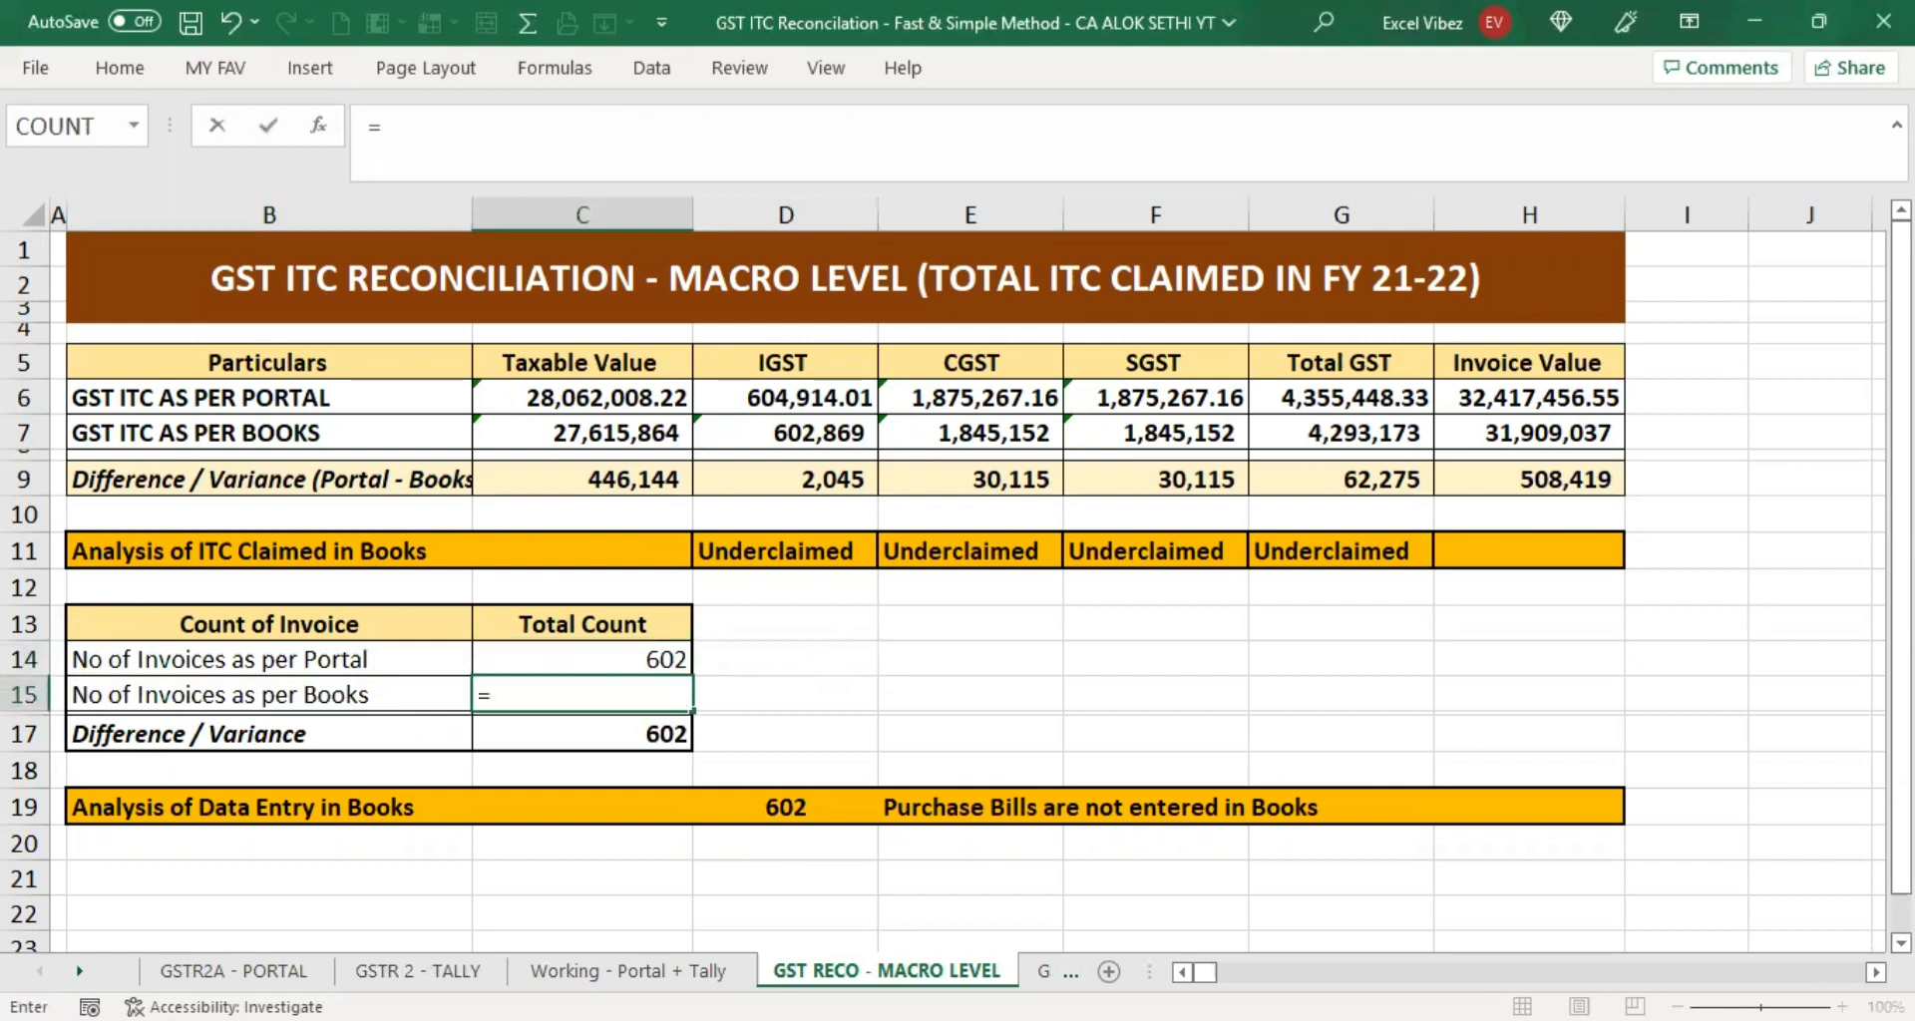
text(co)
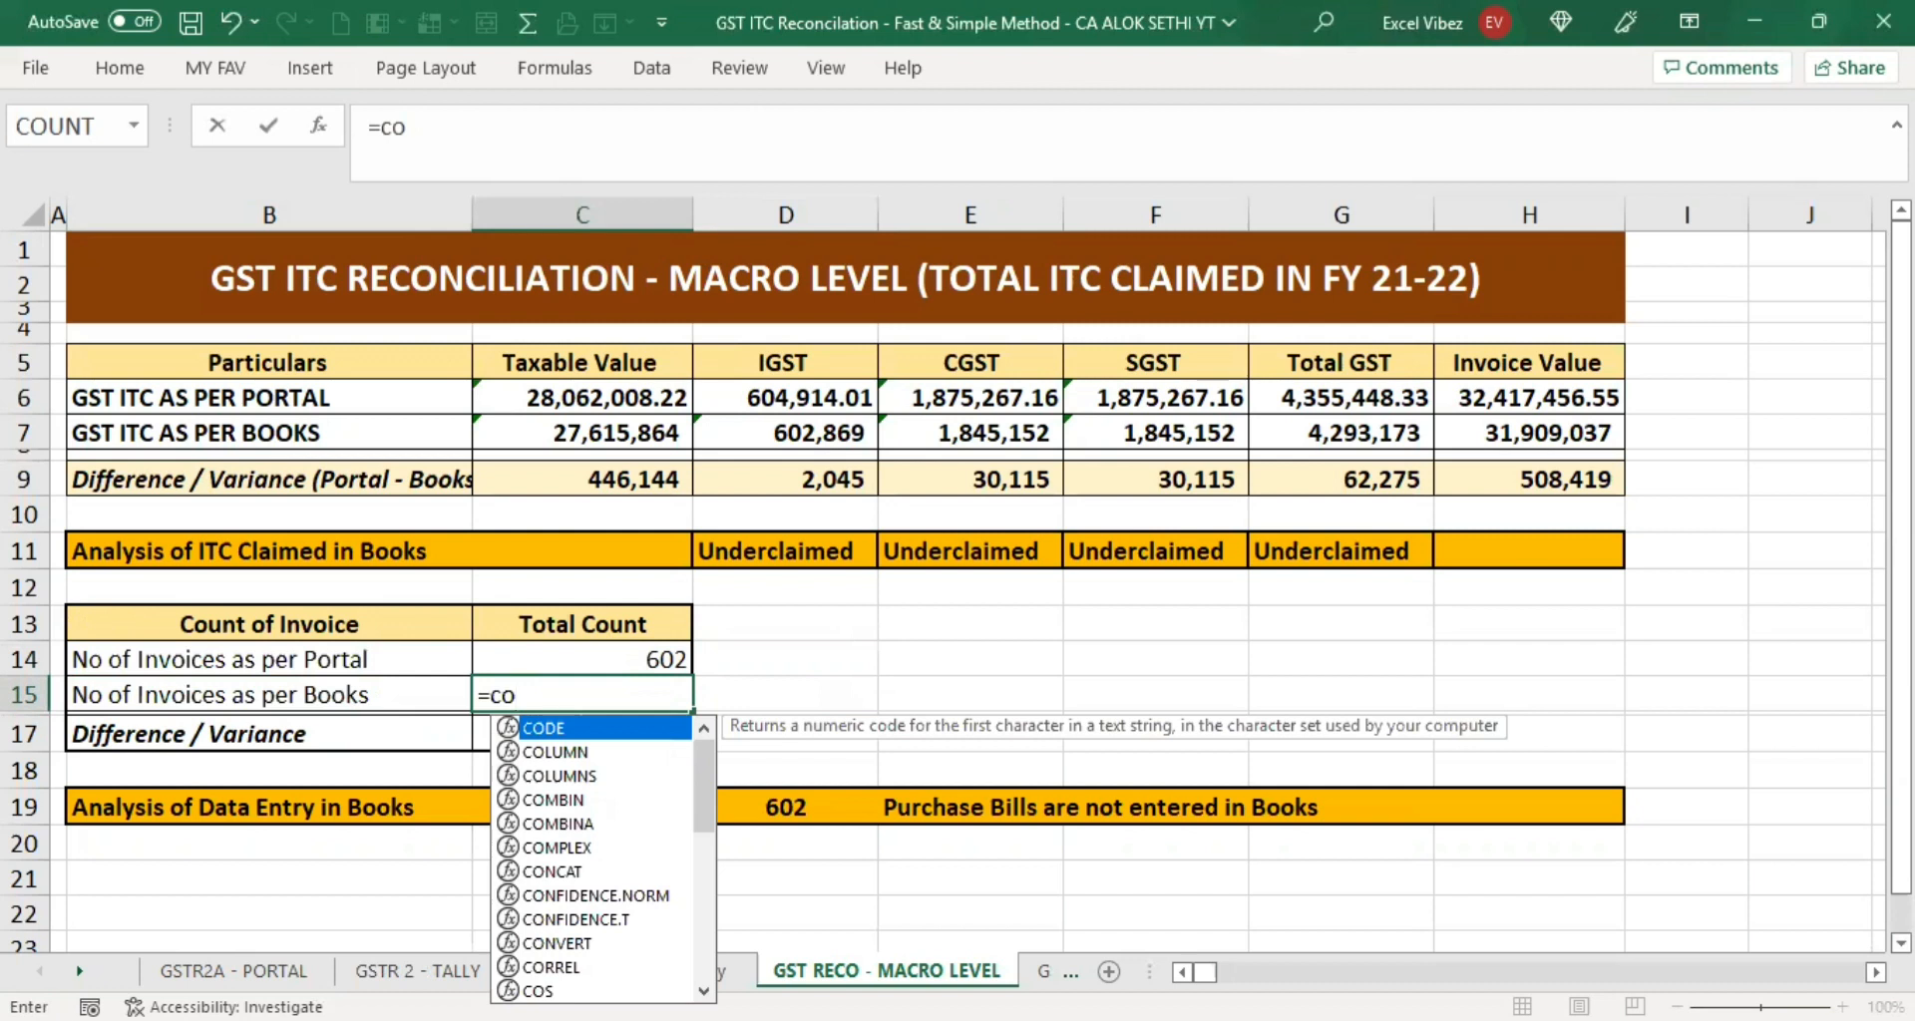
text(u)
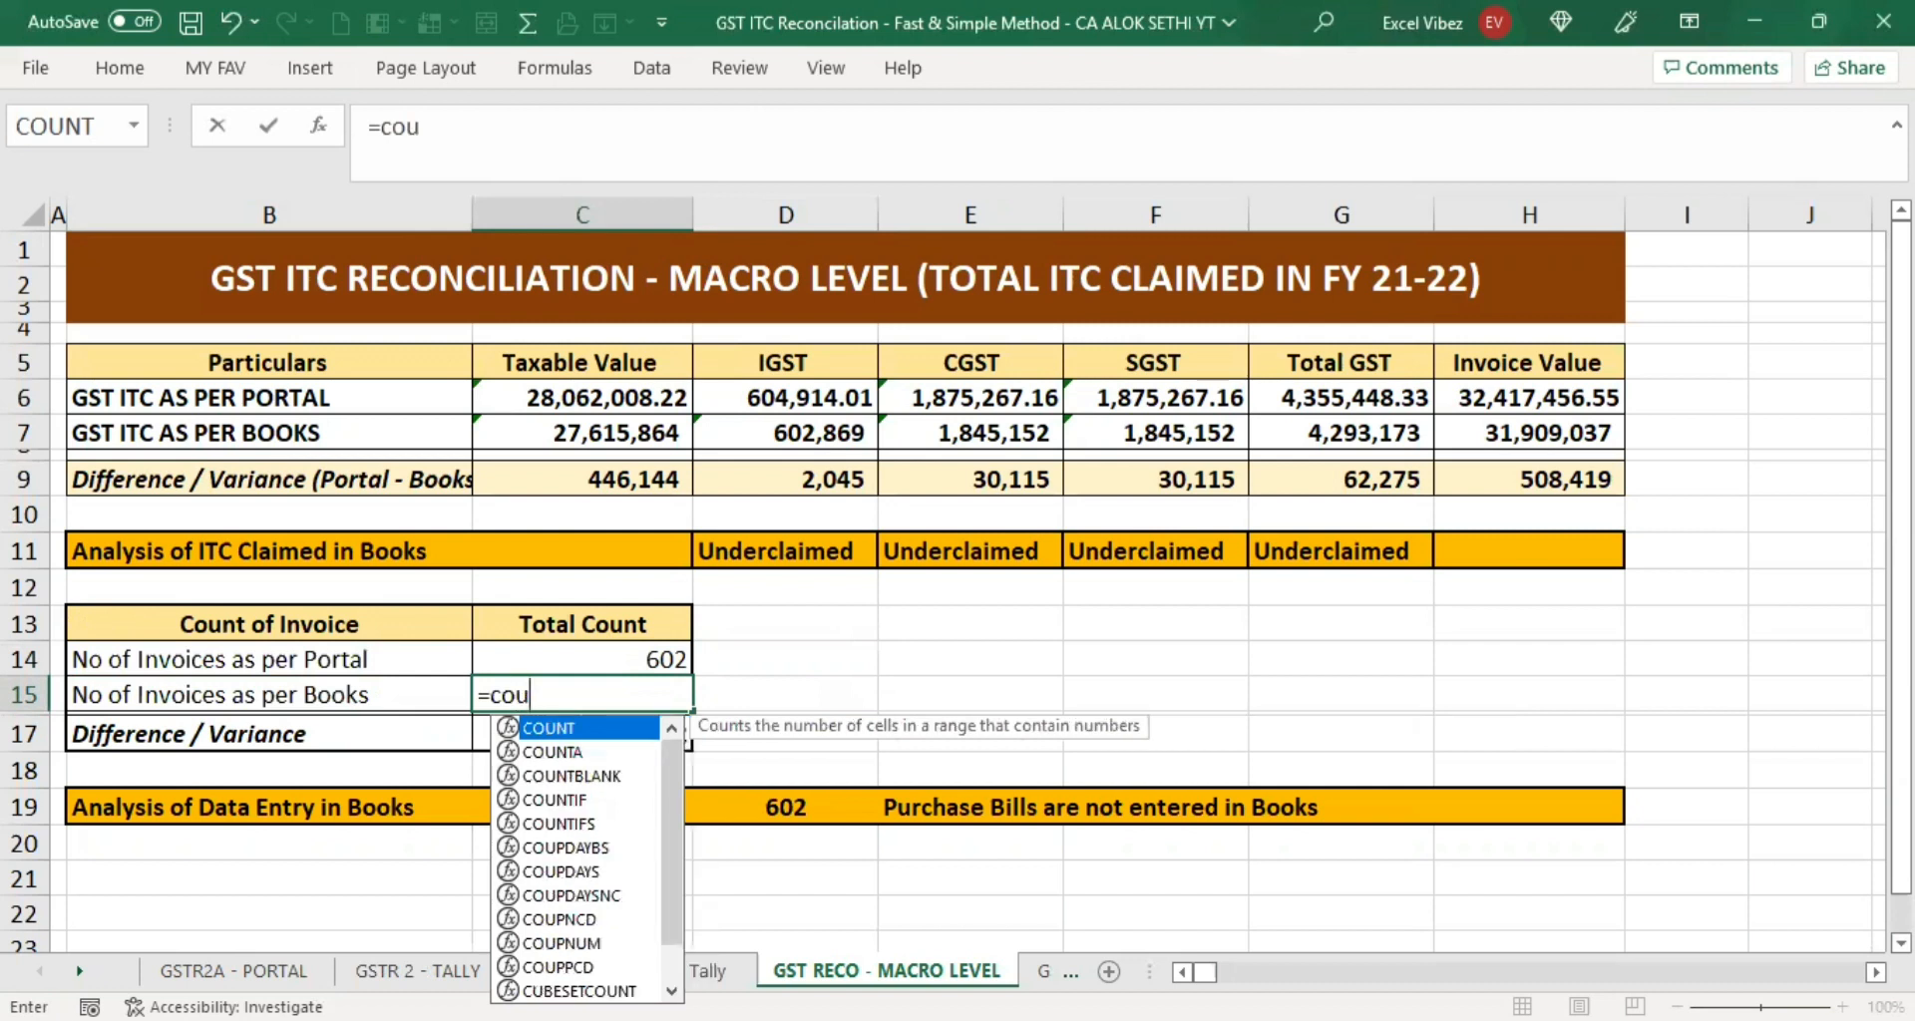
text(nt)
key(Down)
key(Tab)
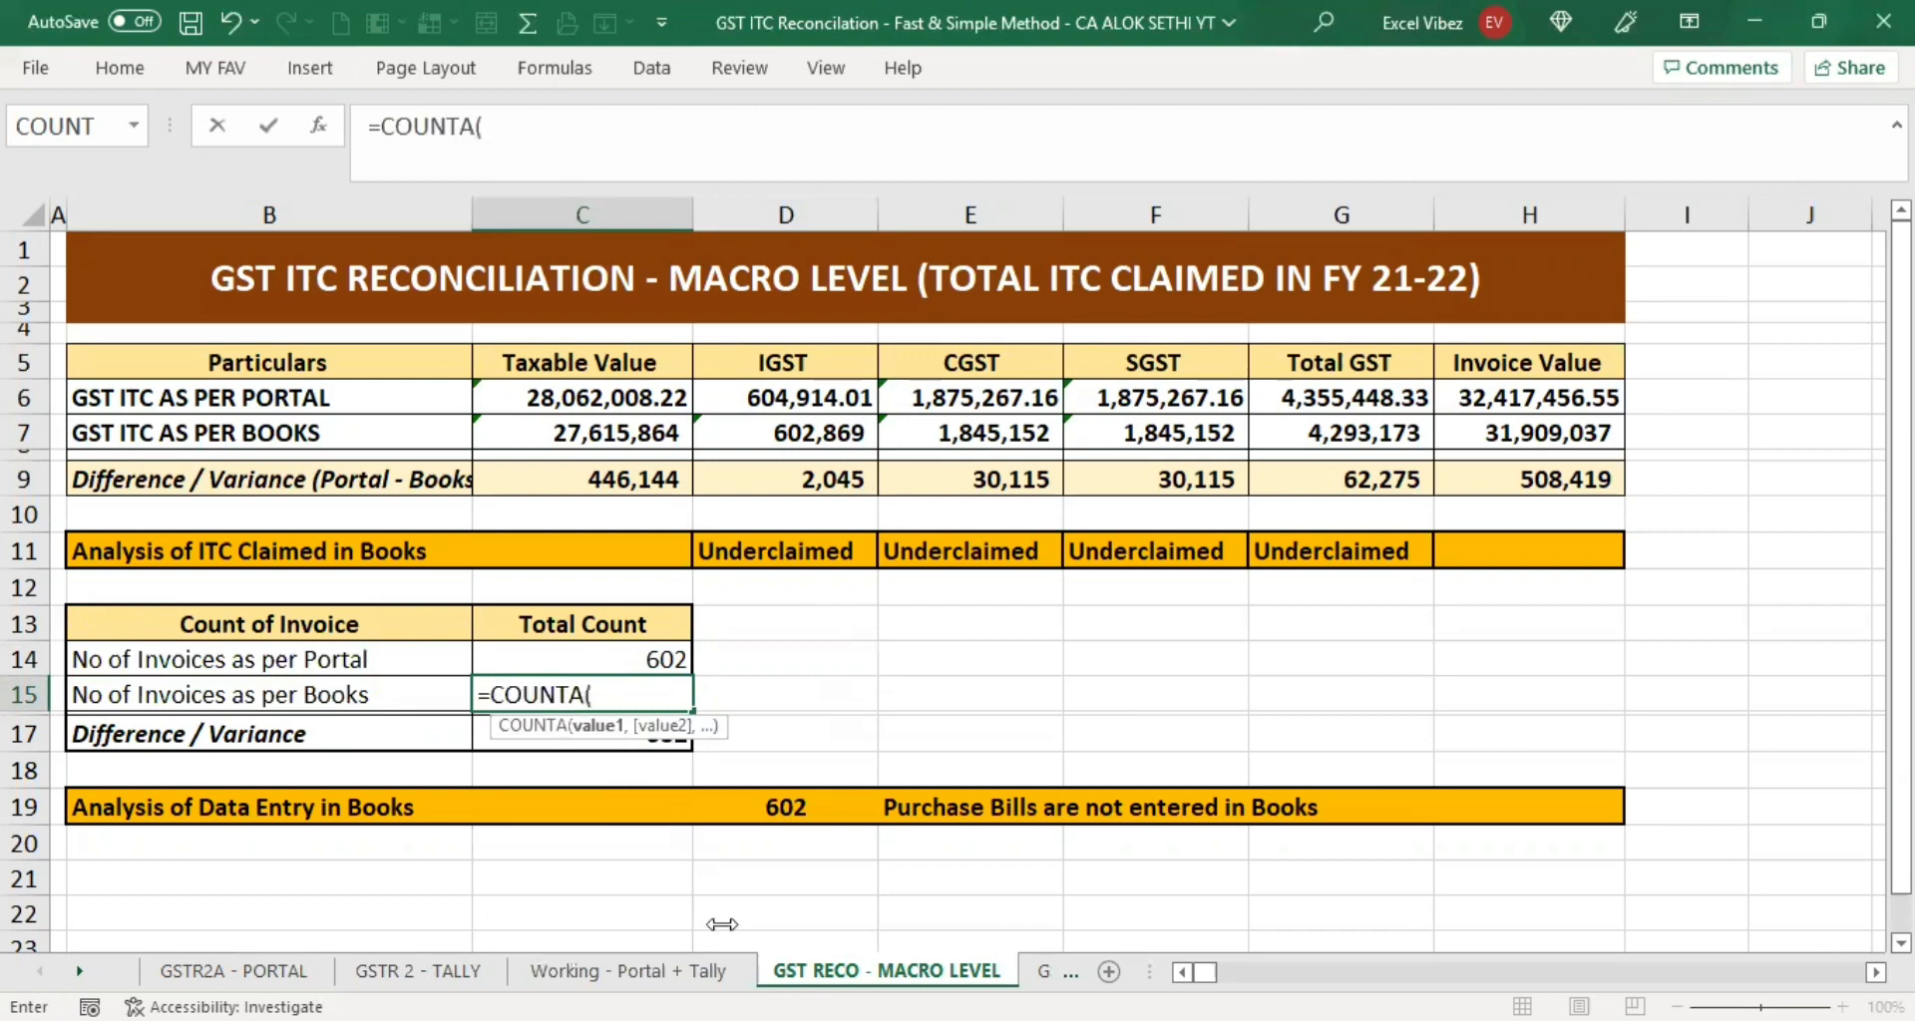
click(560, 972)
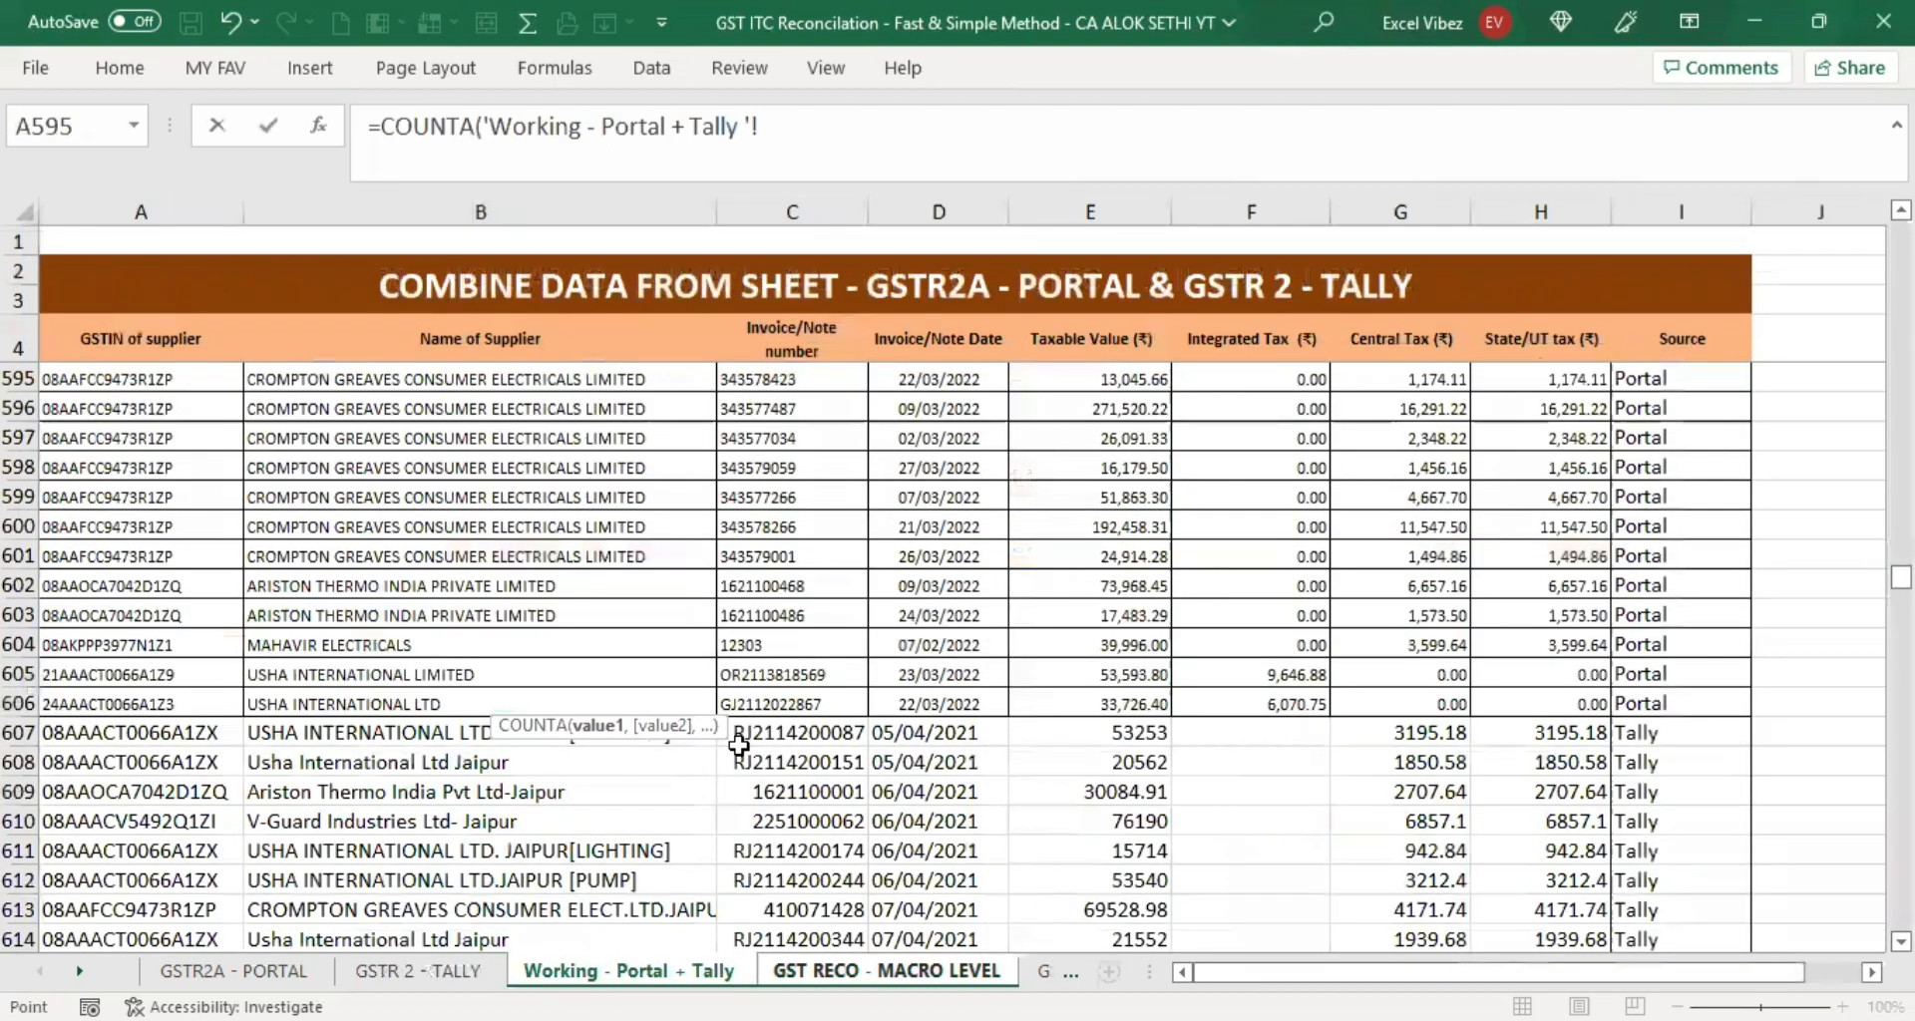
drag(738, 743, 863, 943)
drag(823, 547, 798, 404)
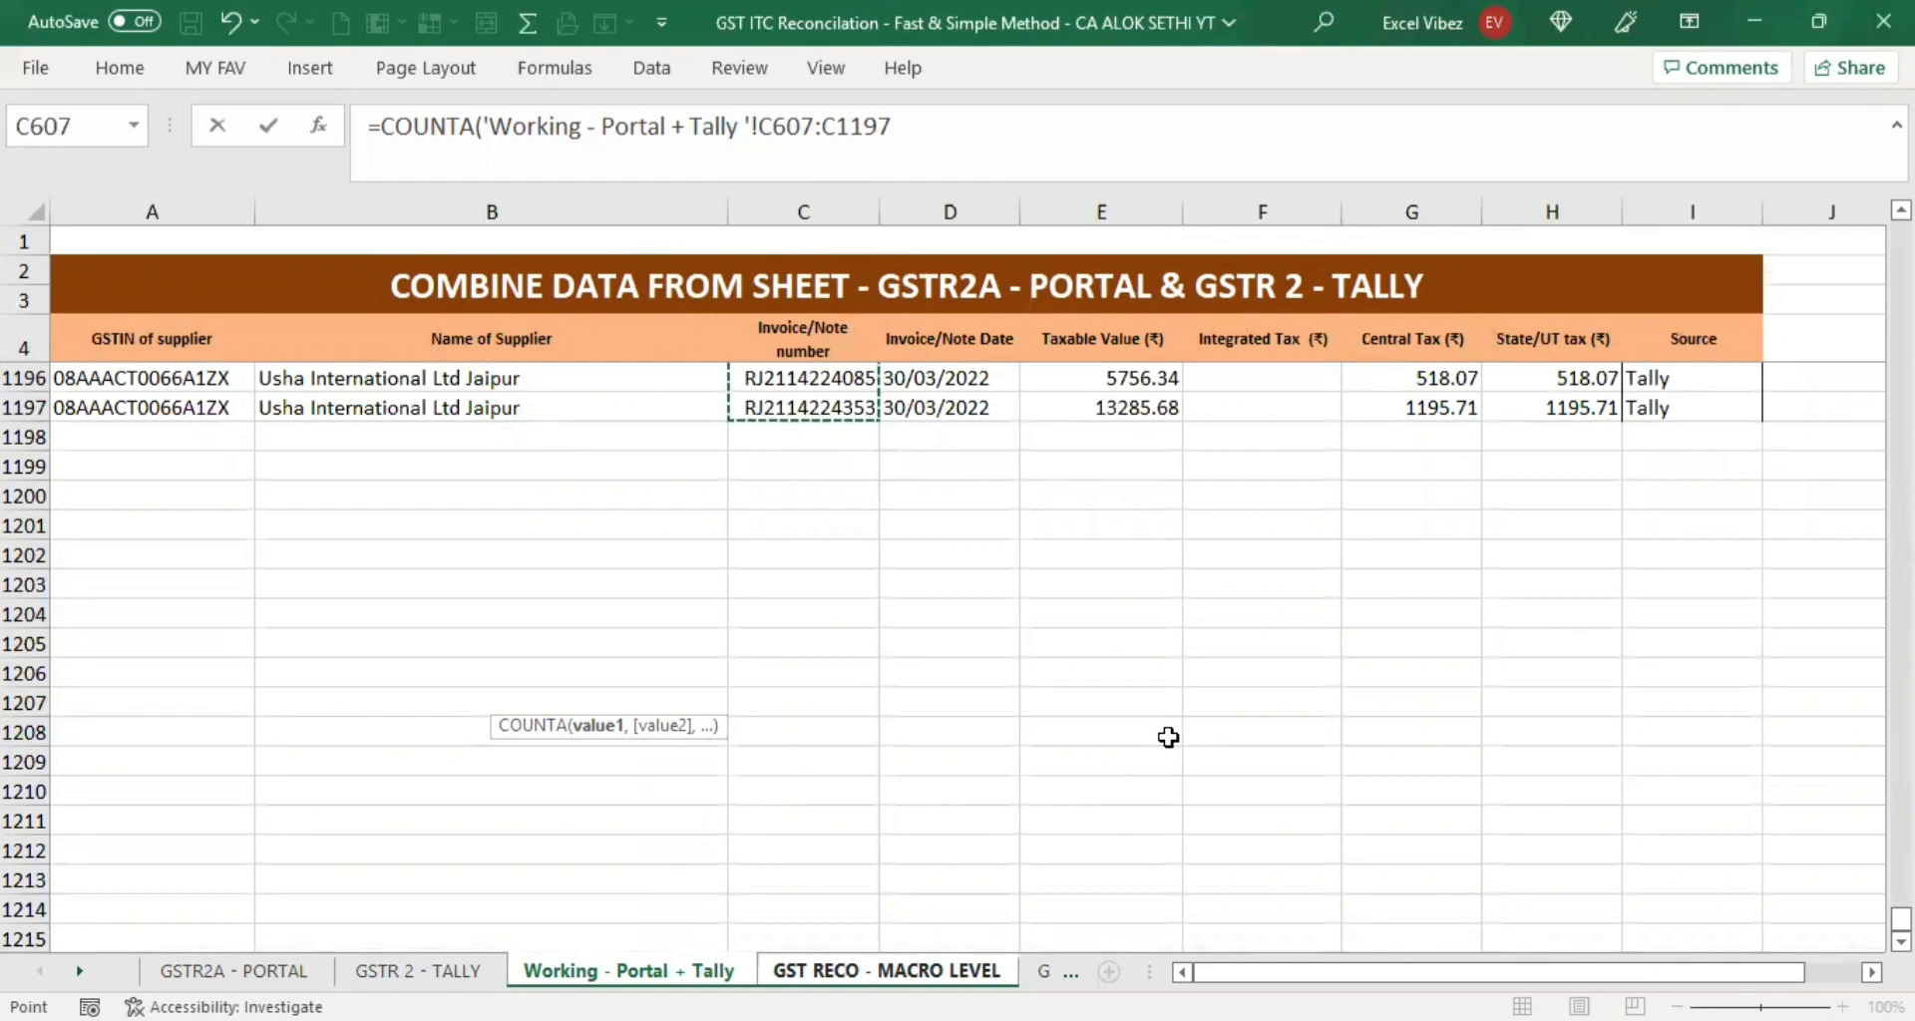
text())
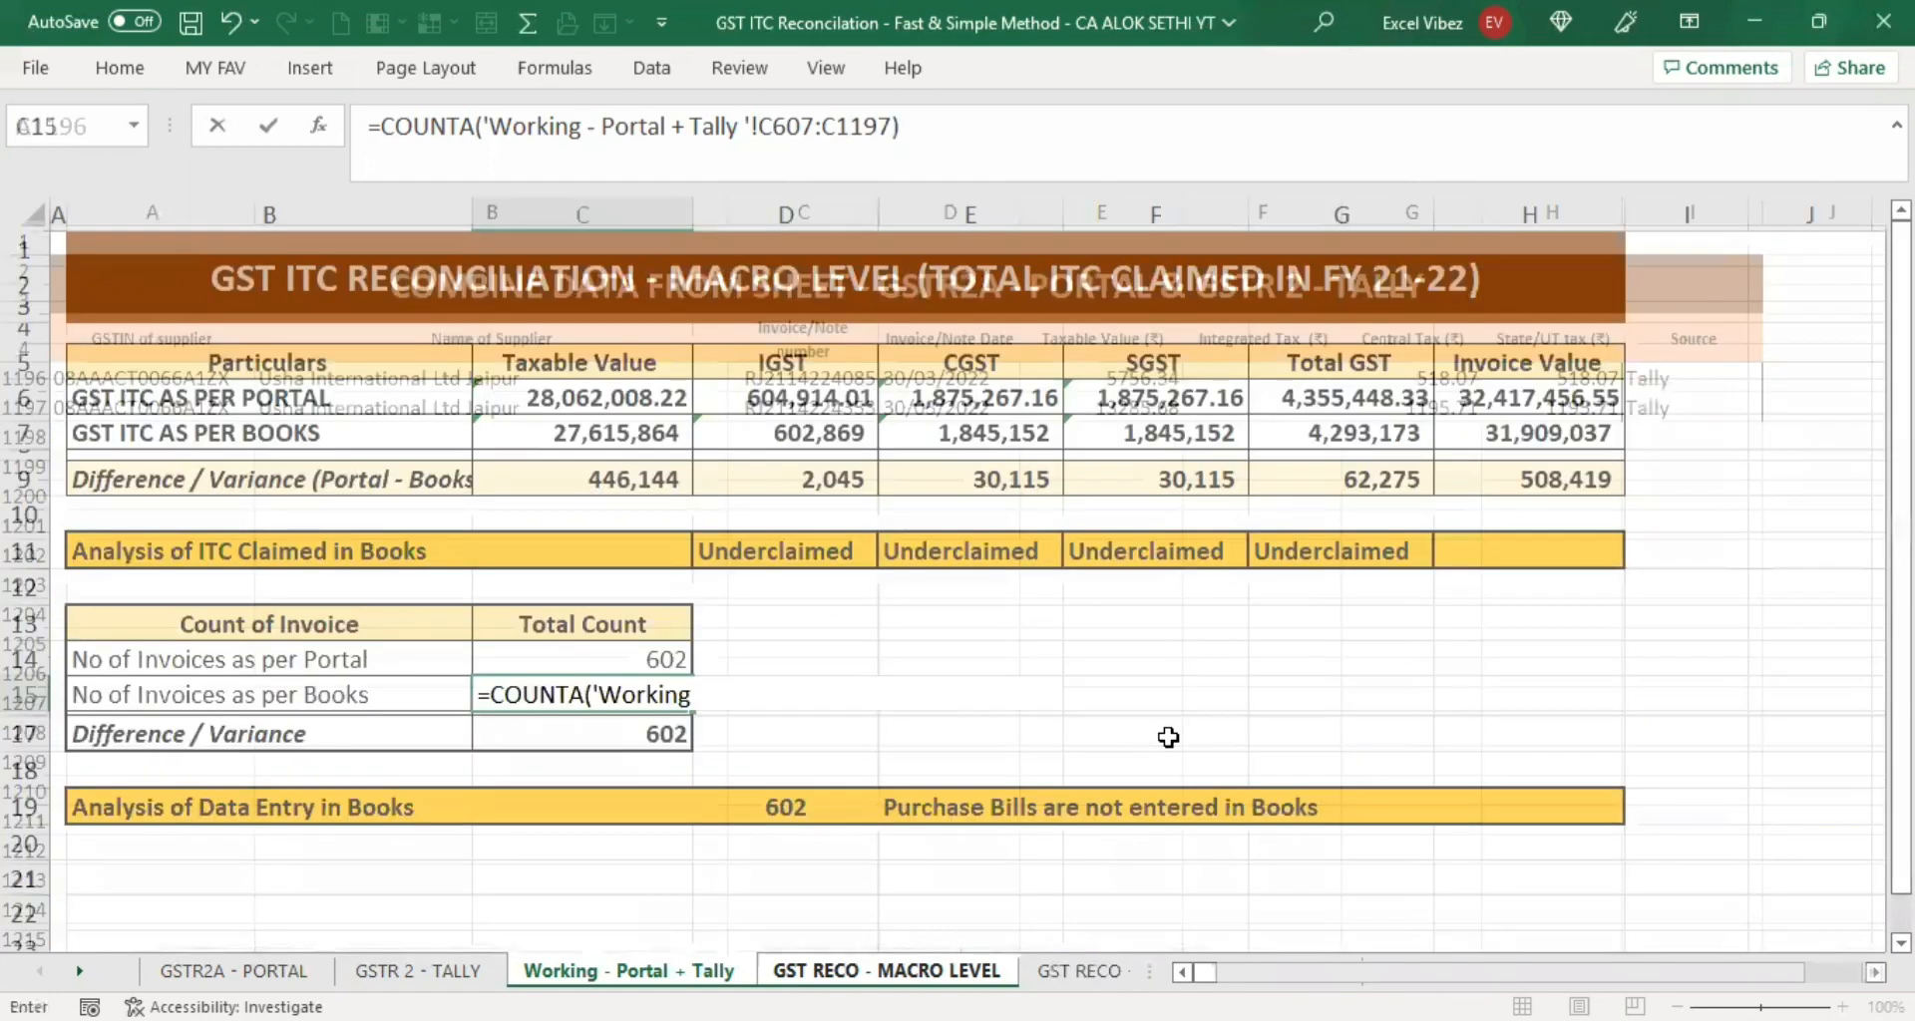
key(Tab)
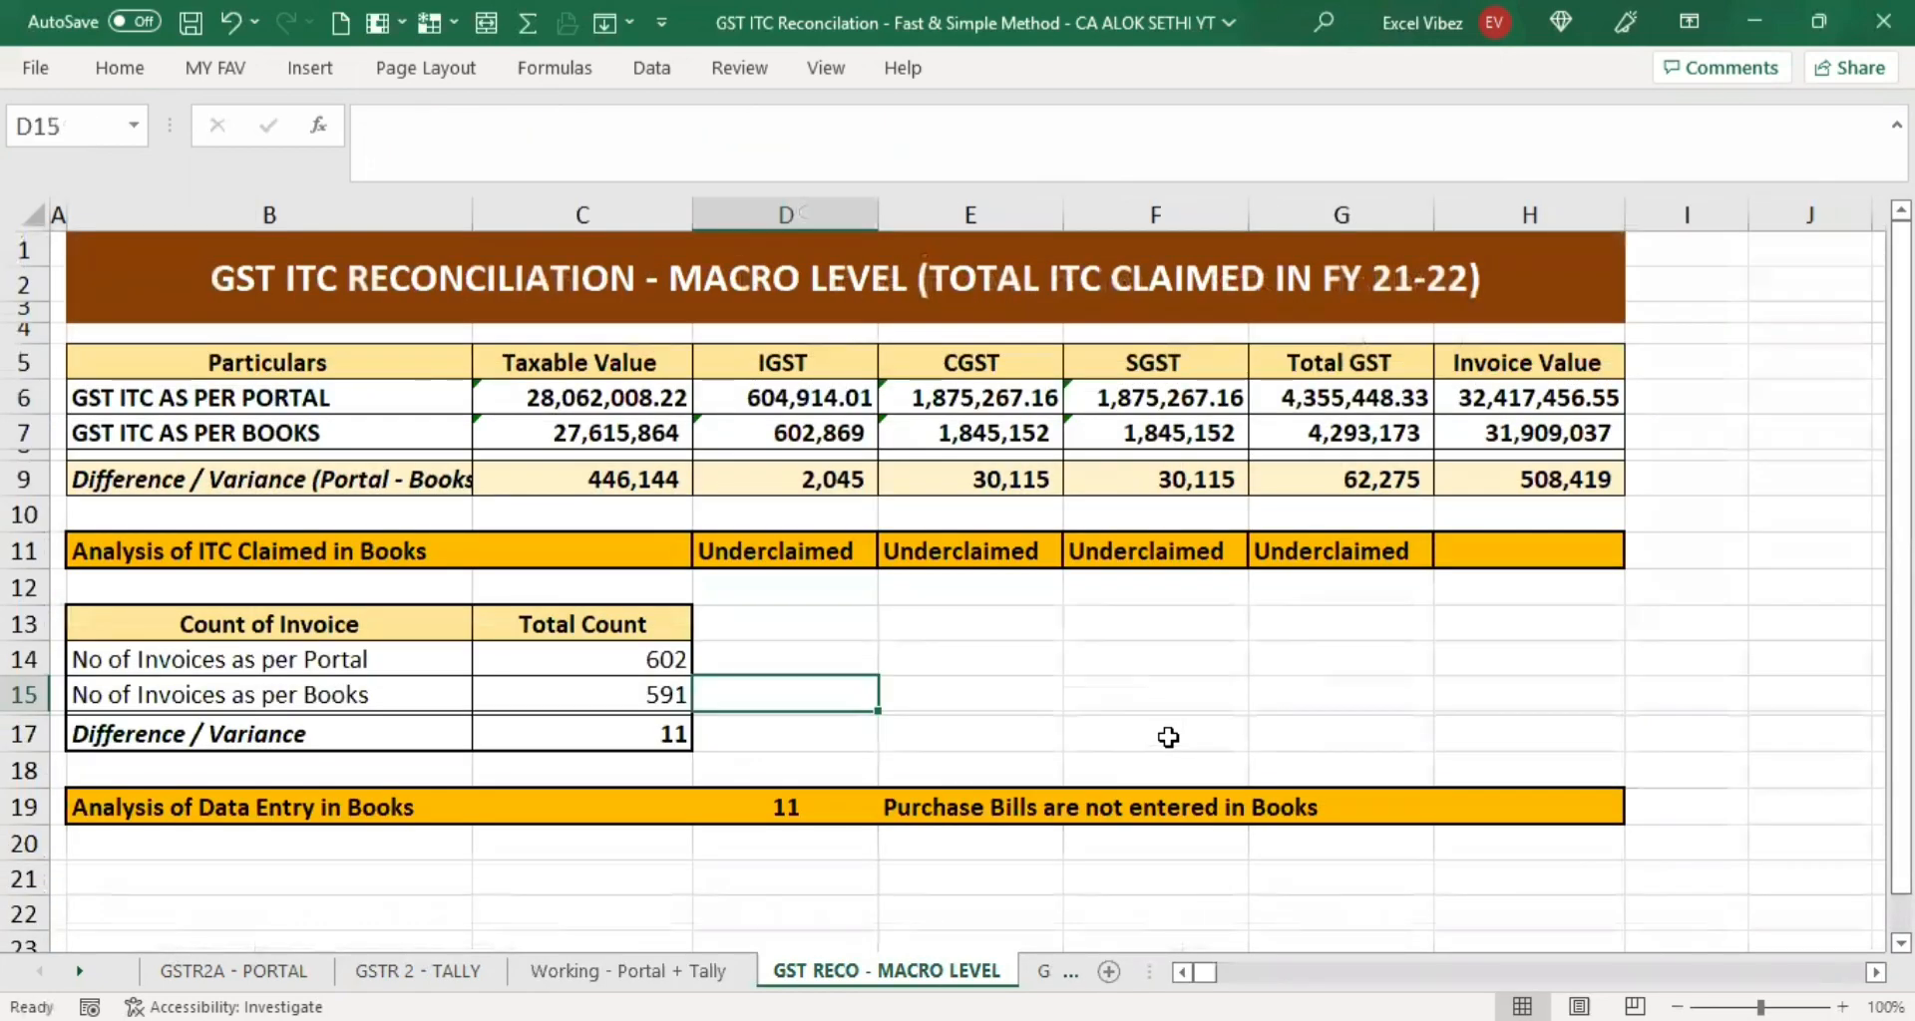